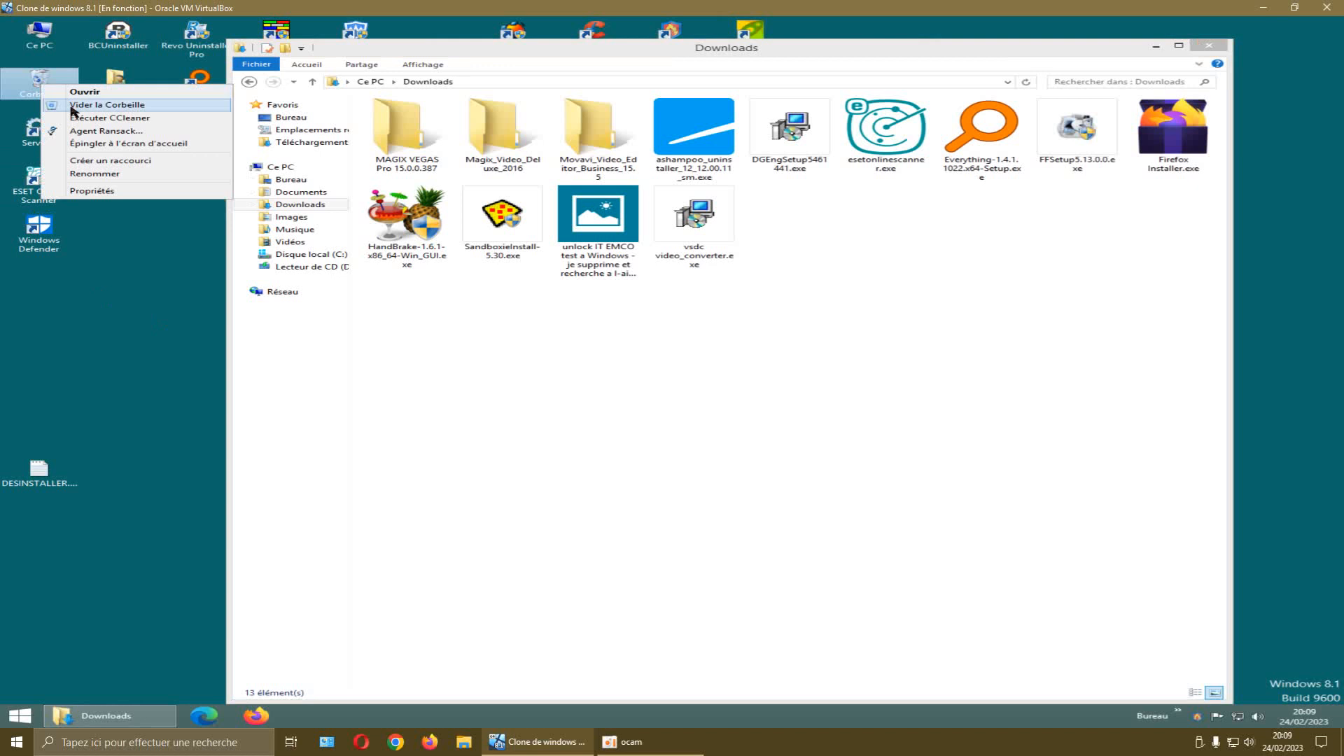
# Dismiss the Recycle Bin's context menu and move the Downloads window down to uncover the desktop icons
pyautogui.click(731, 417)
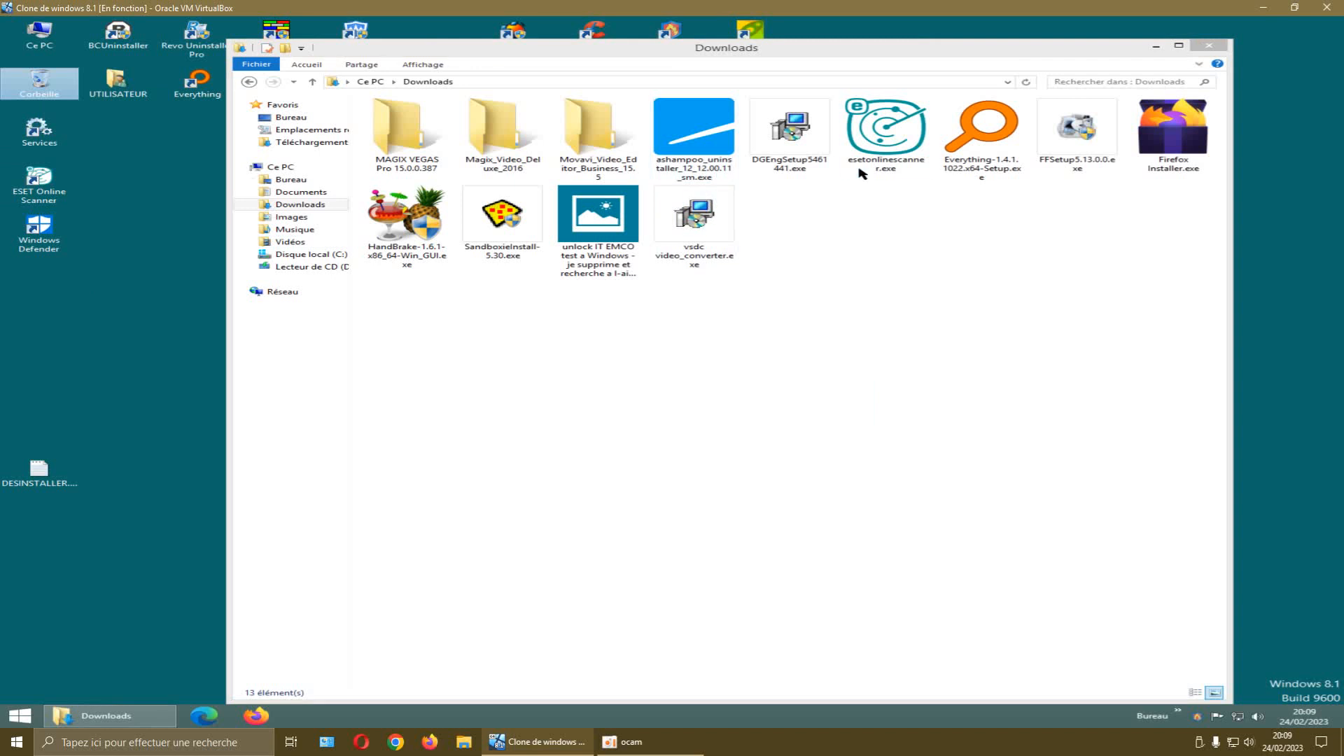
pyautogui.moveTo(897, 51)
pyautogui.mouseDown()
pyautogui.moveTo(807, 232)
pyautogui.moveTo(880, 84)
pyautogui.moveTo(873, 54)
pyautogui.mouseUp()
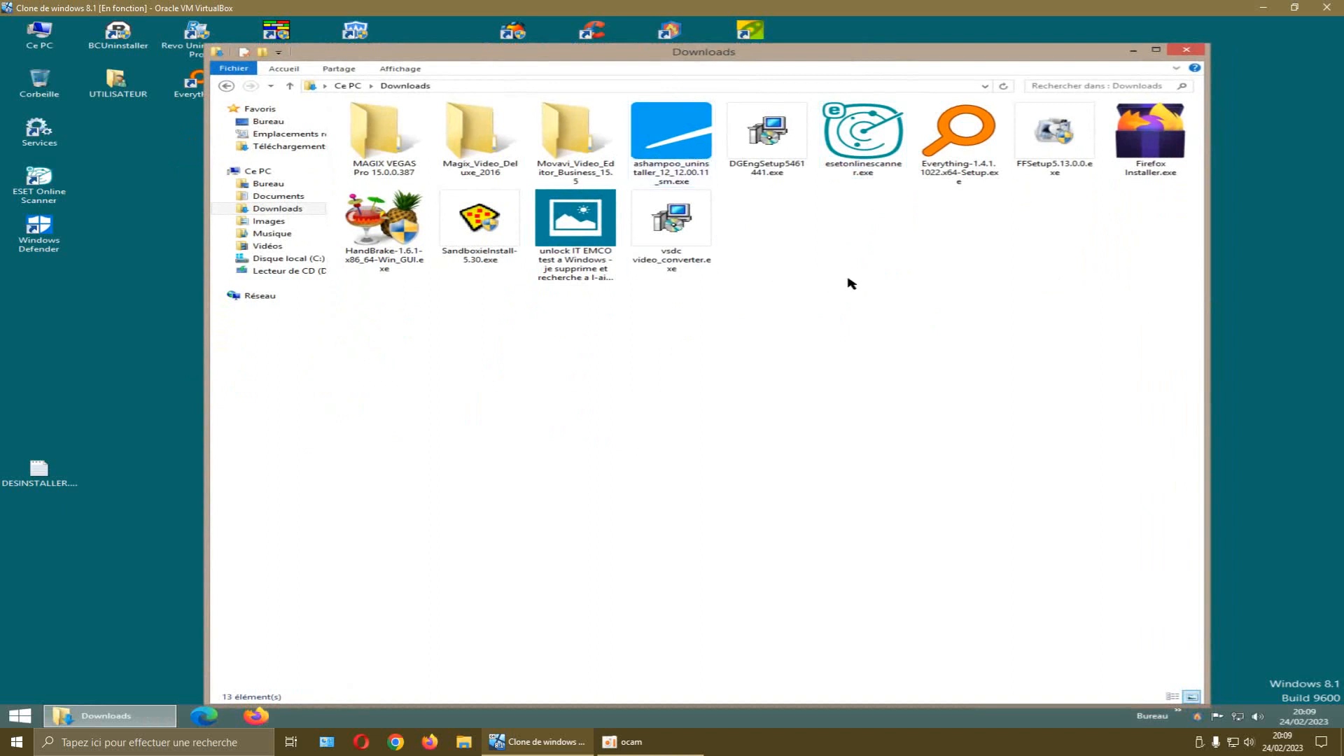
pyautogui.moveTo(875, 56); pyautogui.dragTo(844, 130)
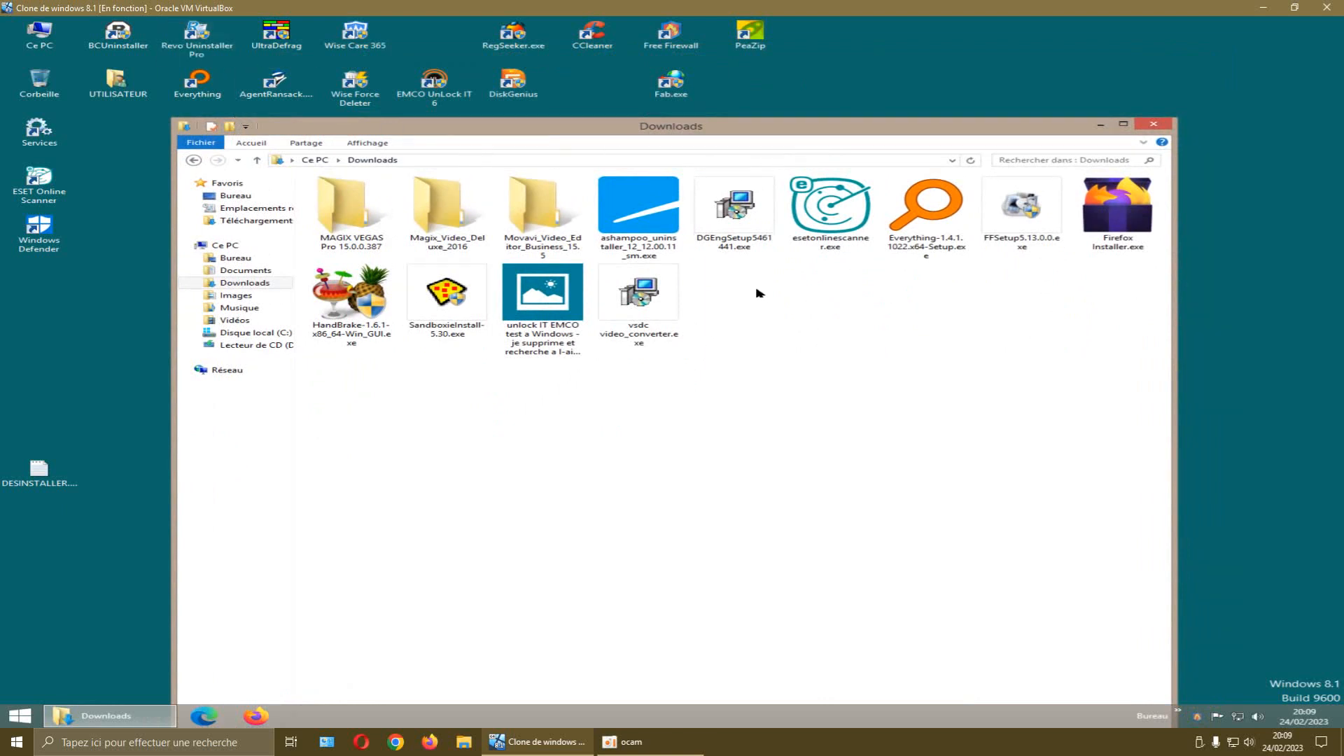
# Highlight the FFSetup5.13.0.0.exe, vsdc video_converter.exe and HandBrake-1.6.1-x86_64-Win_GUI.exe installers one after another in Downloads
pyautogui.click(1021, 214)
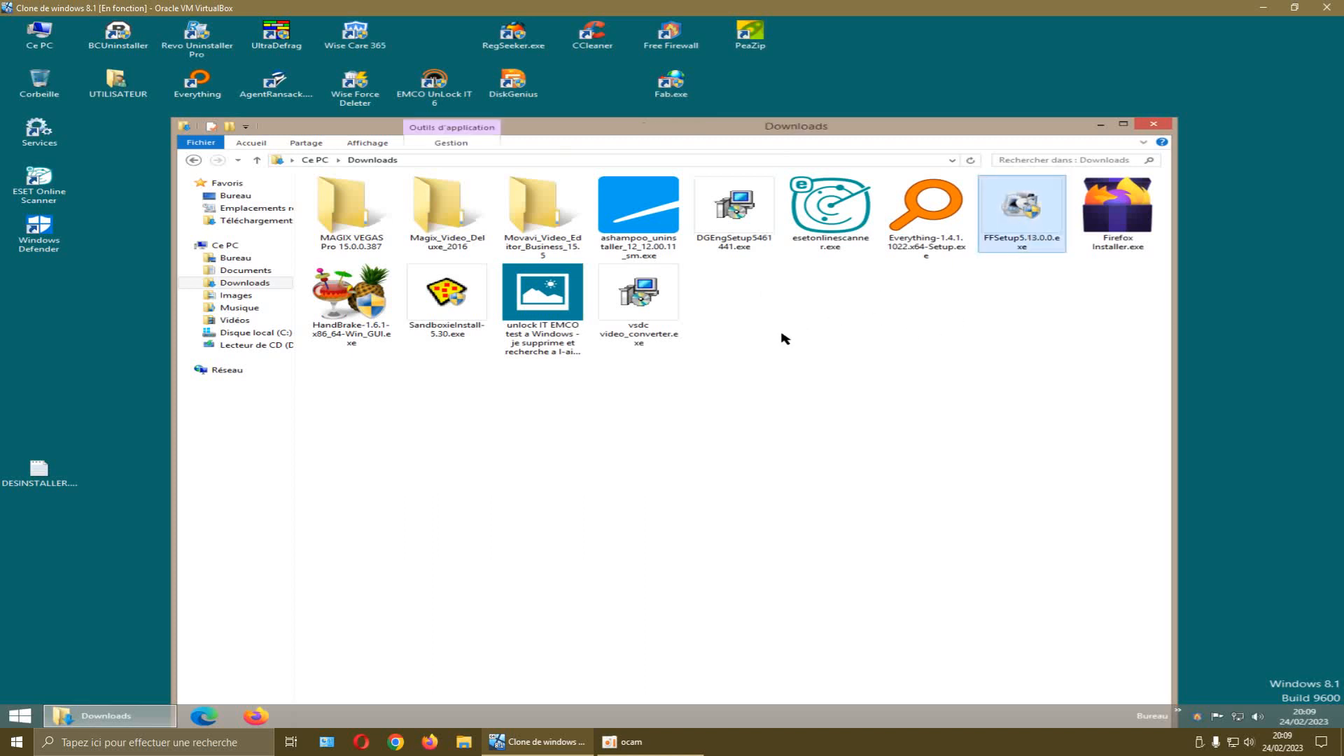
pyautogui.click(650, 317)
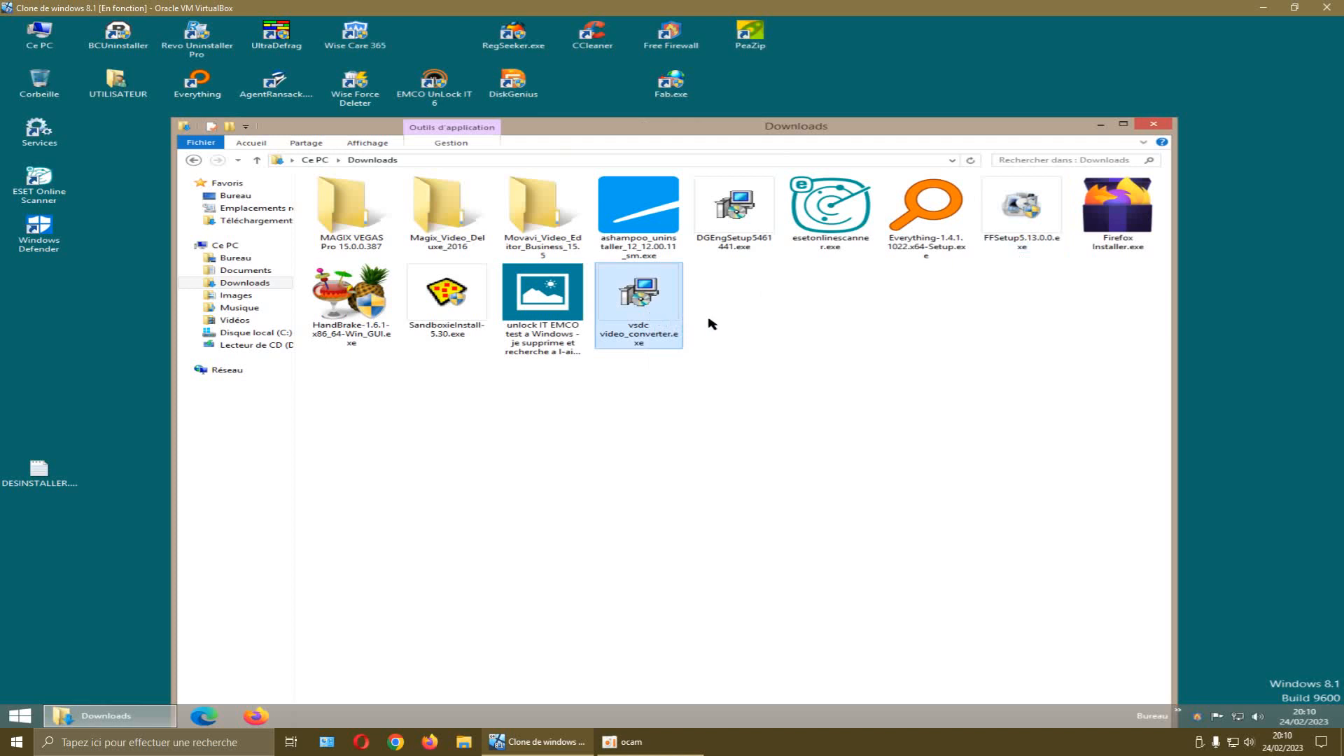
pyautogui.click(1015, 231)
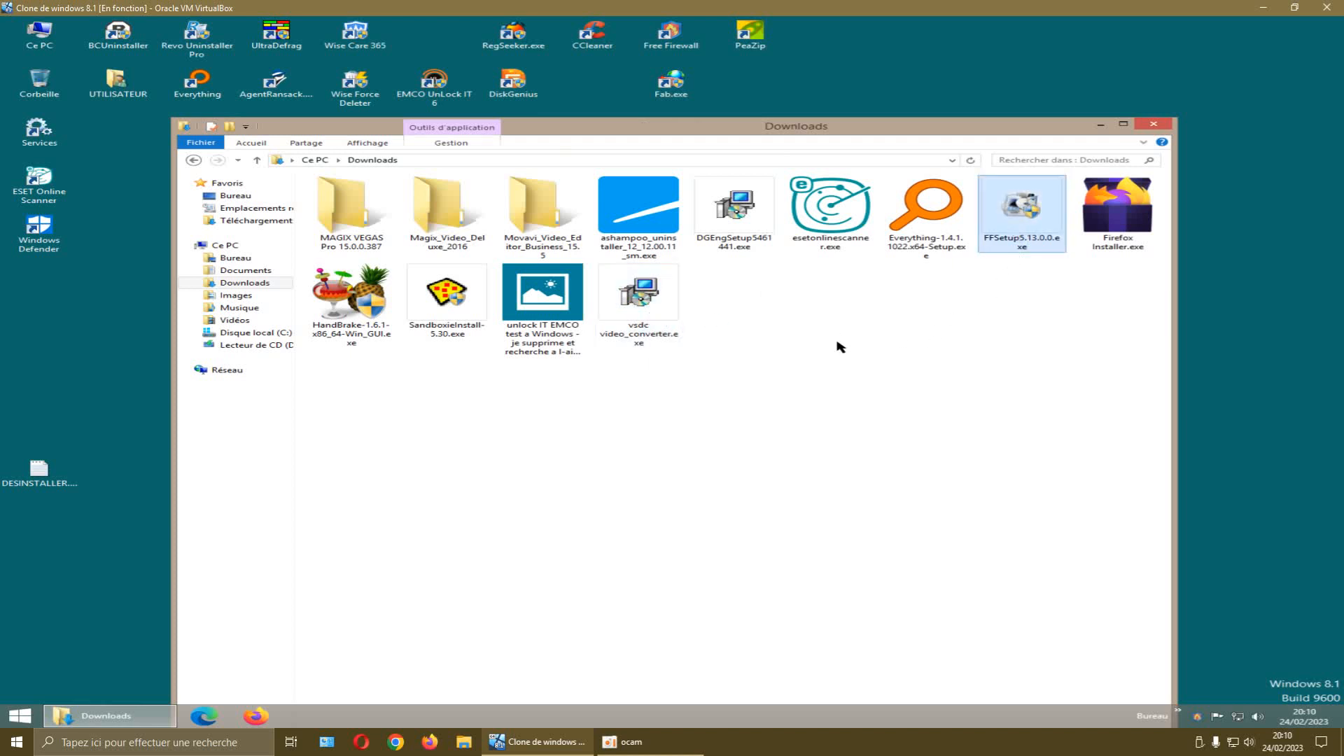
pyautogui.click(350, 308)
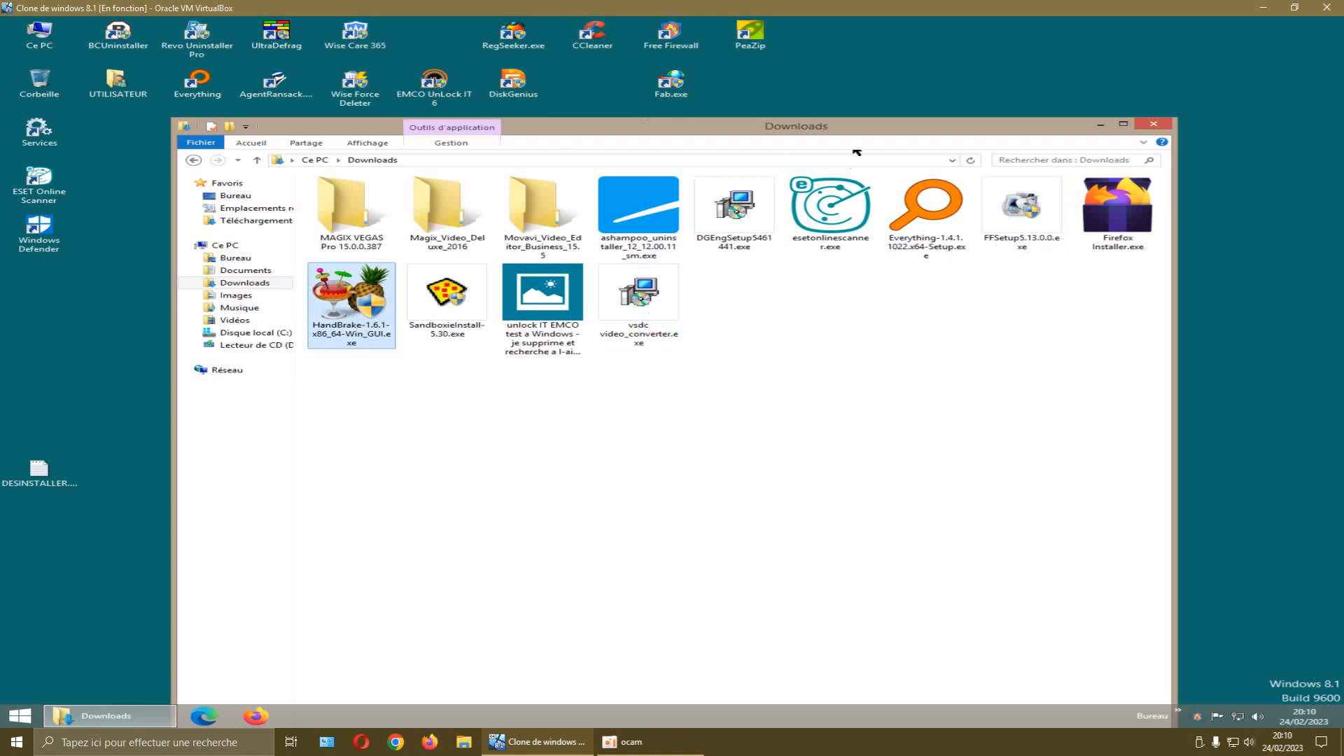
# Minimize Downloads, launch RegSeeker with permission to make changes, and open its registry search
pyautogui.click(1101, 128)
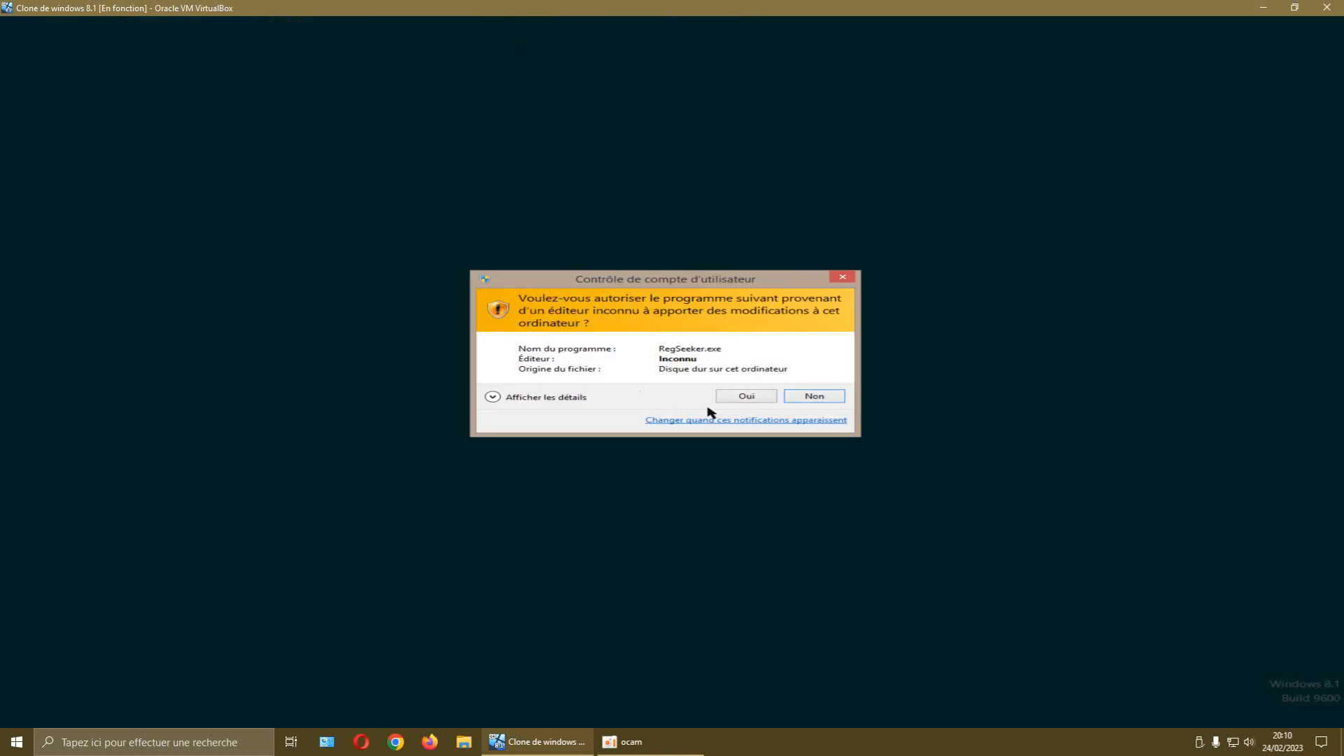
pyautogui.click(740, 401)
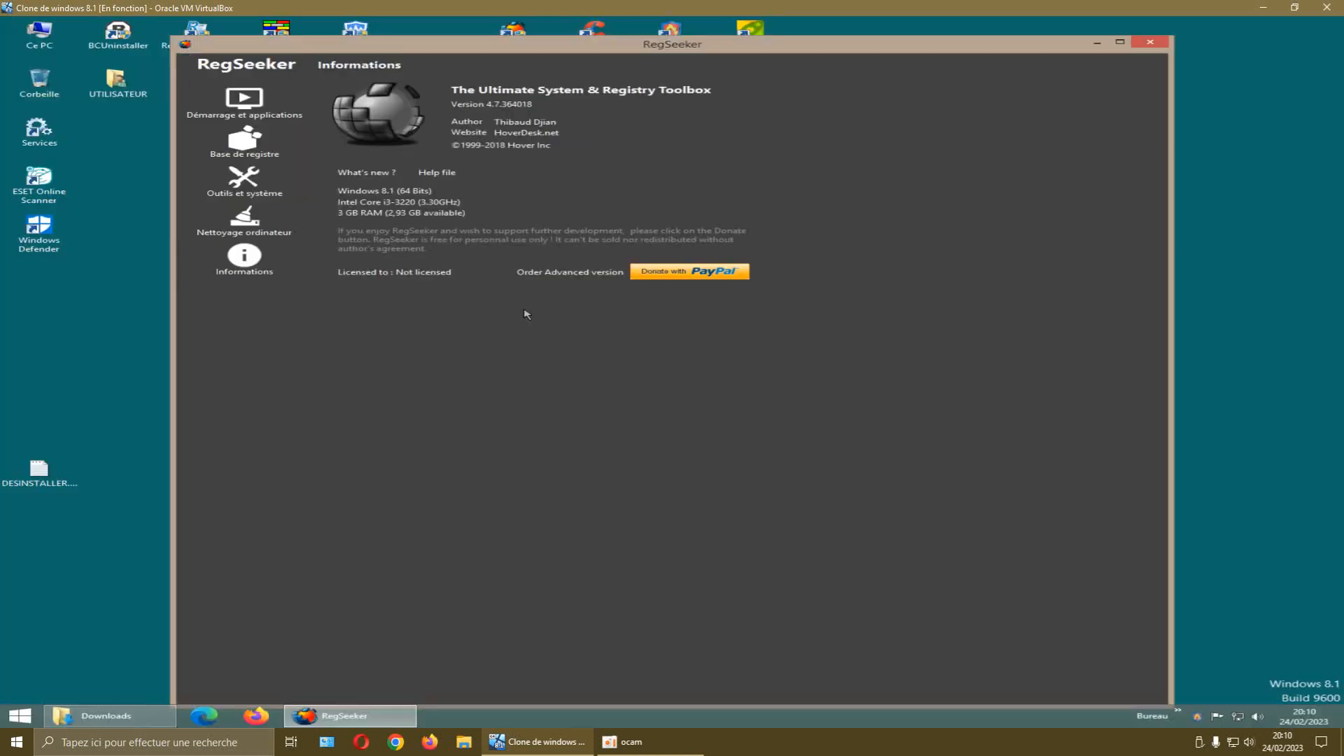
pyautogui.click(244, 142)
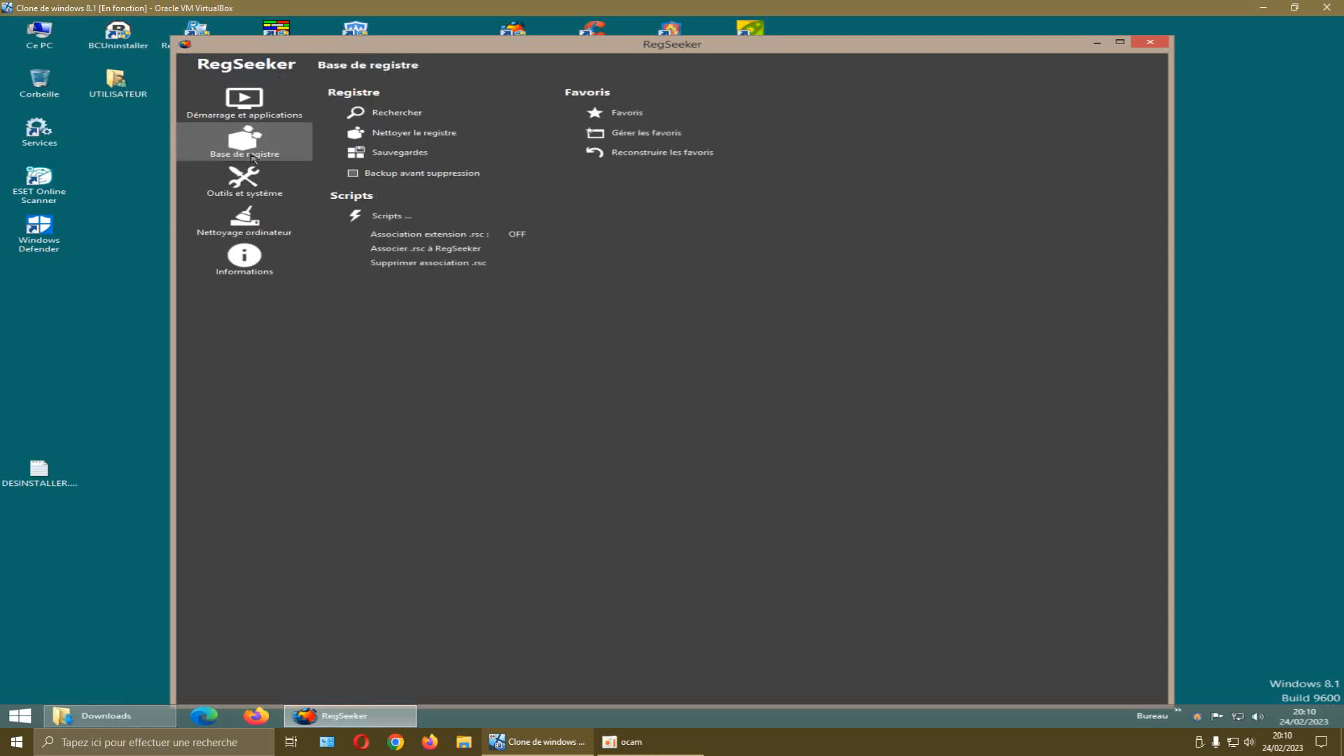
pyautogui.click(395, 114)
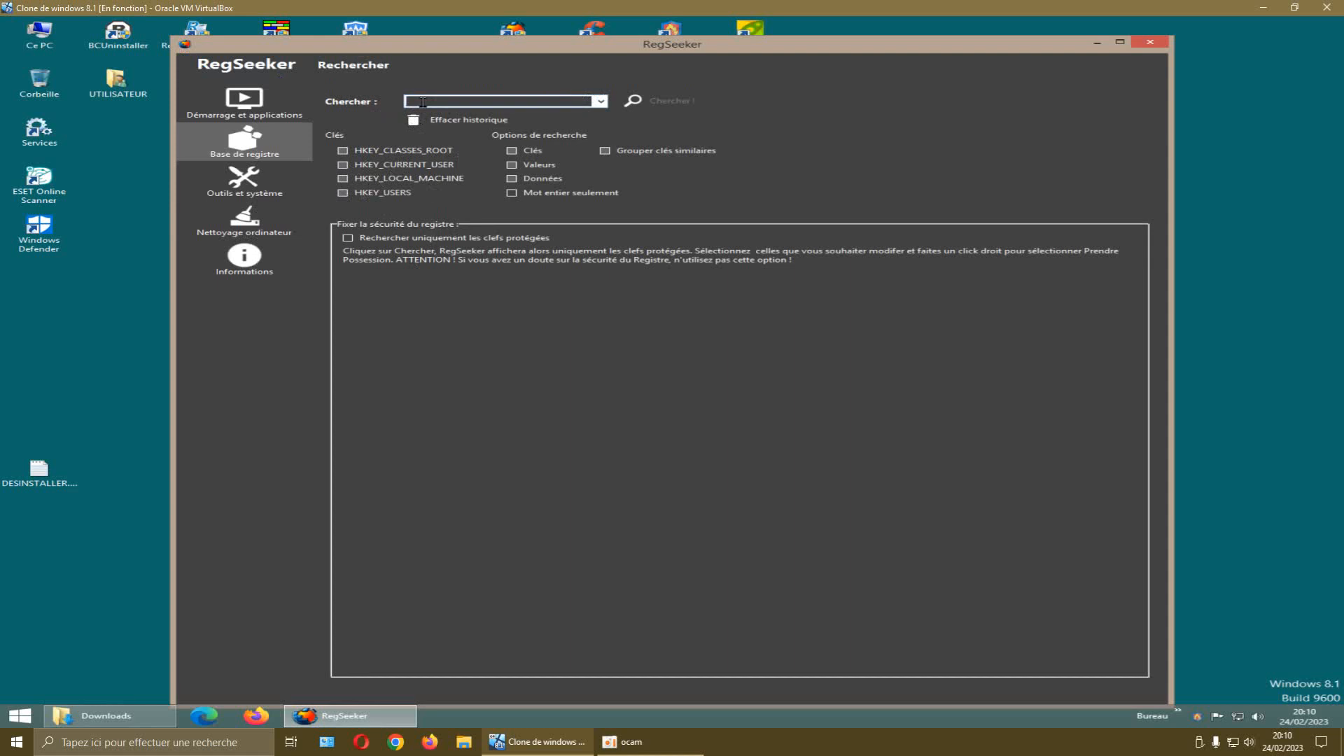
# Search the registry for "handbrake", checking the spelling against the installer's file name in Downloads
pyautogui.write('handbrak')
pyautogui.click(145, 708)
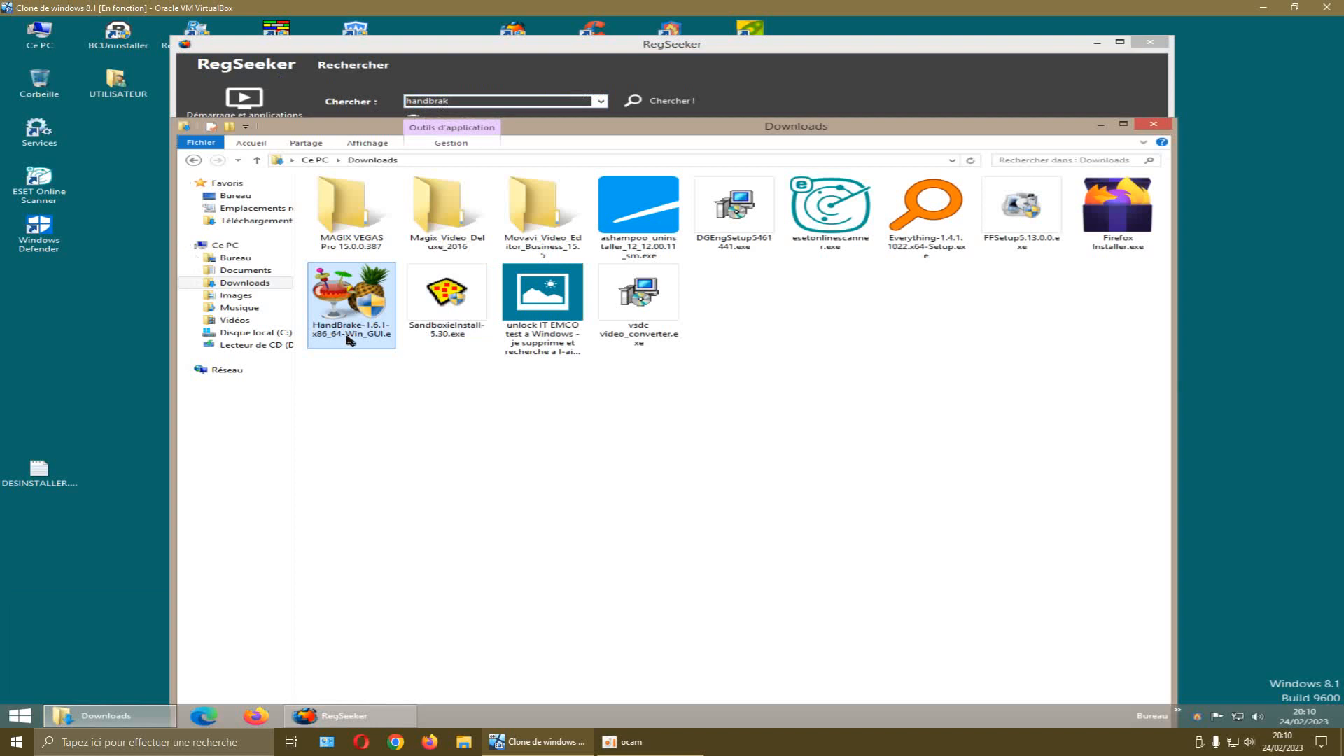
pyautogui.click(454, 103)
pyautogui.write('e')
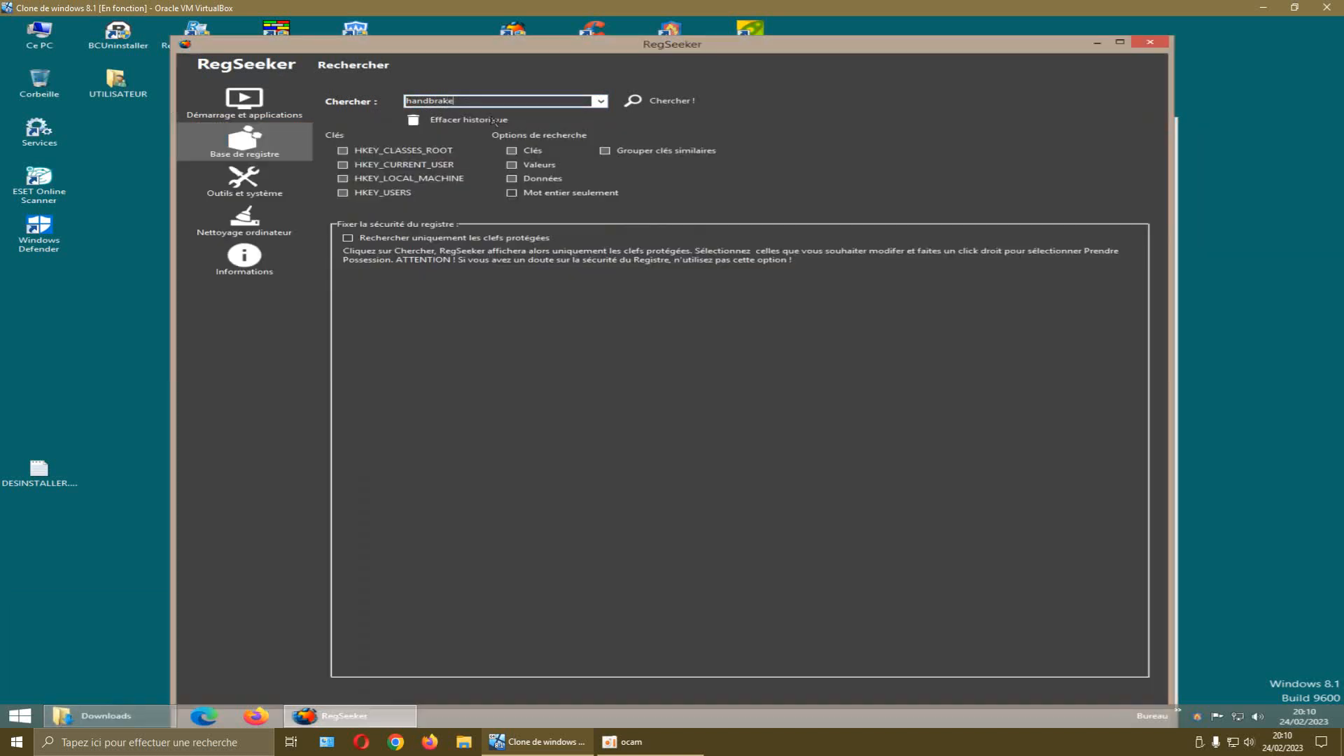
pyautogui.click(673, 103)
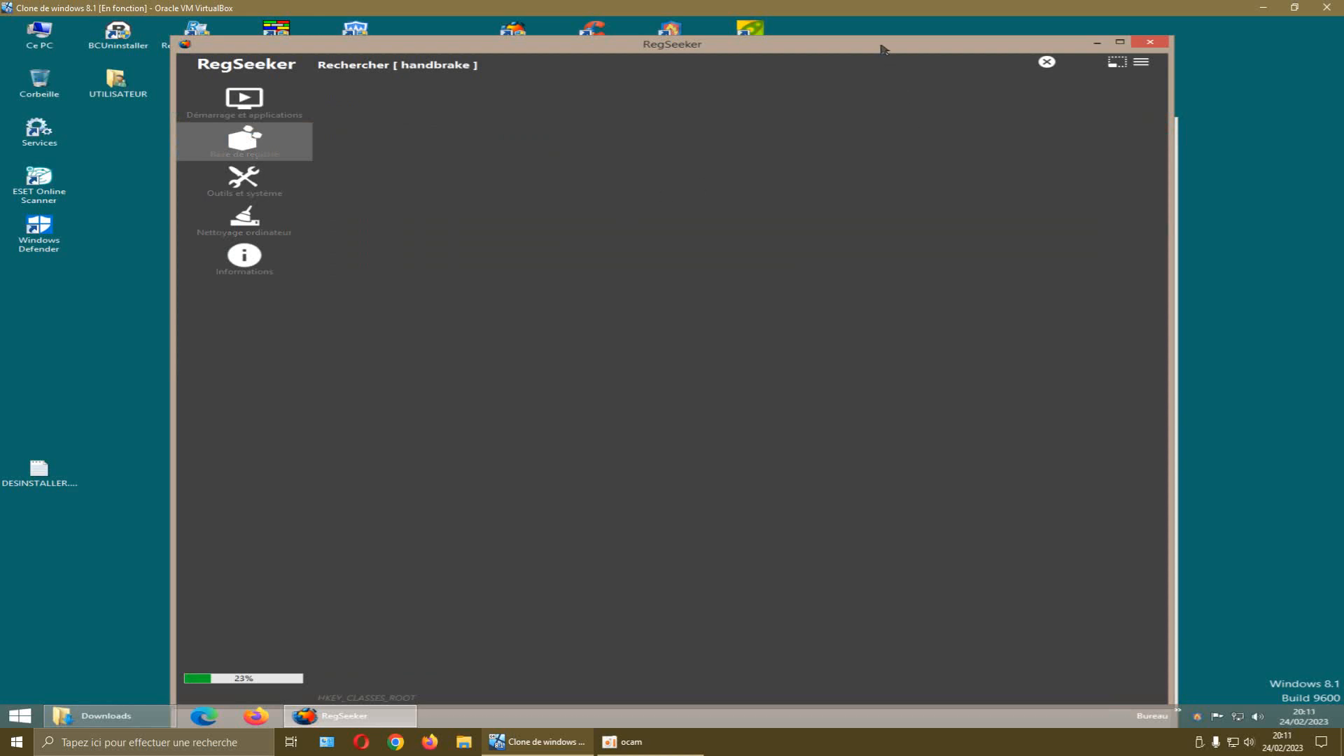
pyautogui.moveTo(883, 49)
pyautogui.mouseDown()
pyautogui.moveTo(865, 135)
pyautogui.moveTo(894, 43)
pyautogui.mouseUp()
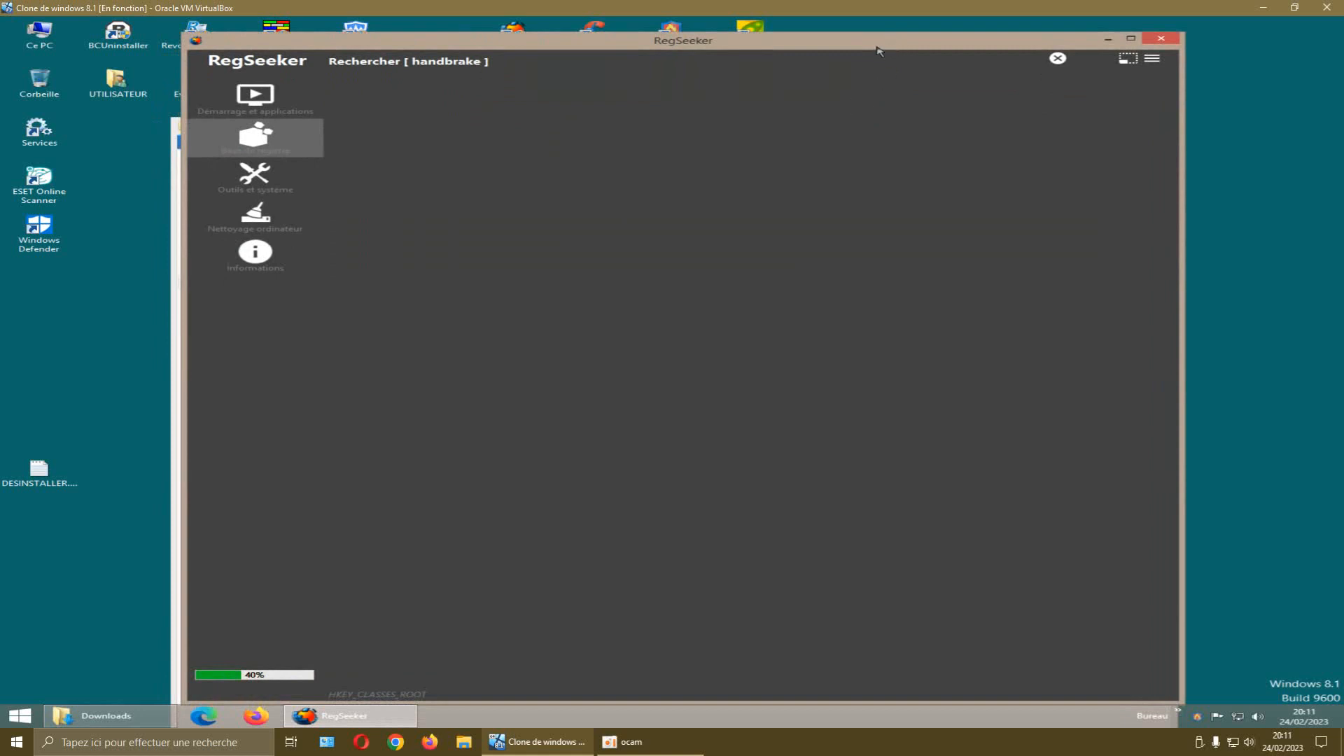
pyautogui.moveTo(580, 49)
pyautogui.mouseDown()
pyautogui.moveTo(868, 104)
pyautogui.moveTo(967, 105)
pyautogui.moveTo(581, 56)
pyautogui.mouseUp()
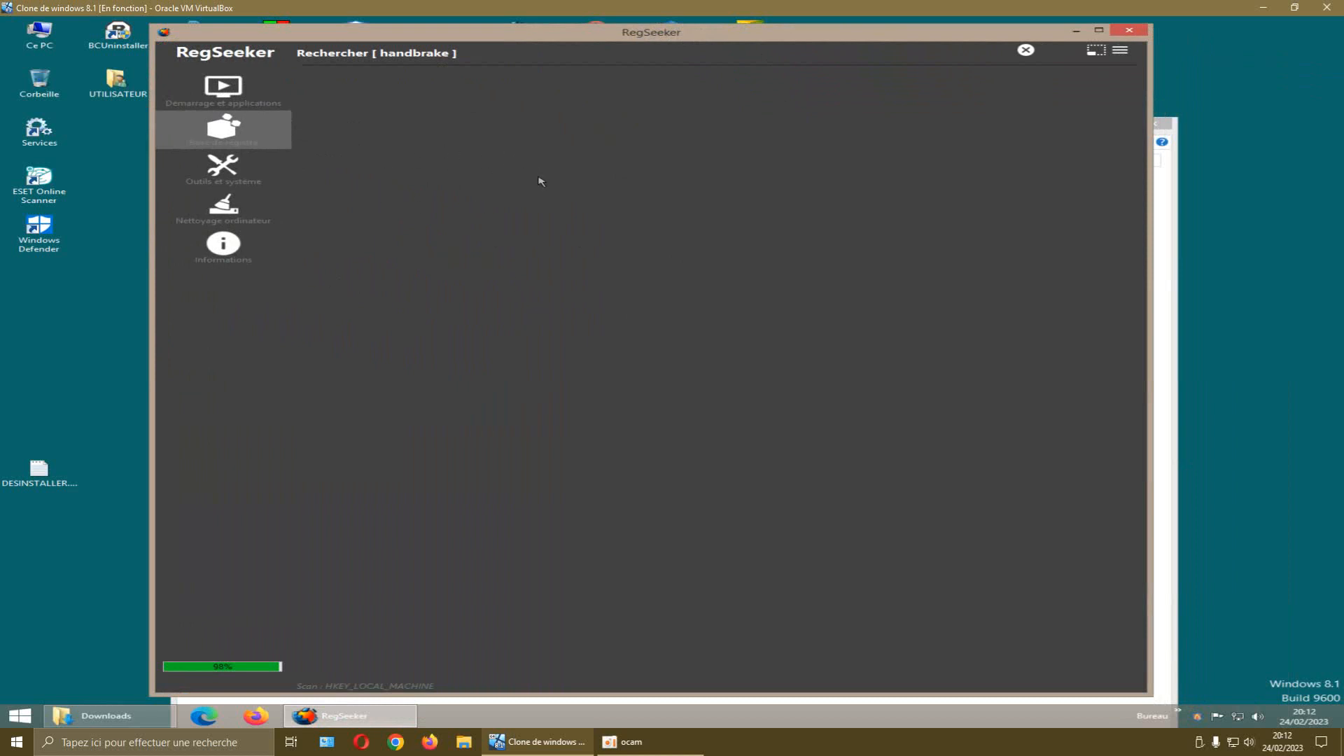
pyautogui.moveTo(949, 36); pyautogui.dragTo(881, 36)
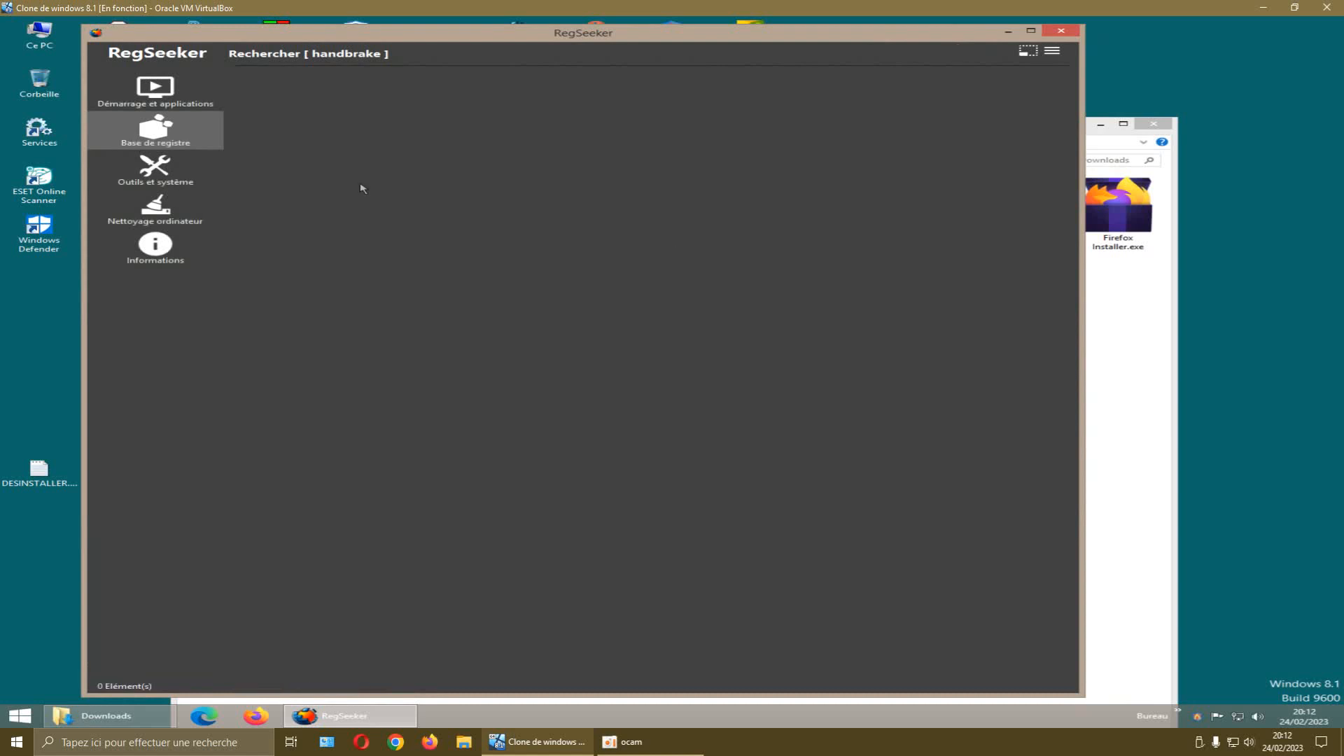
# Search the registry for "format factory" and close RegSeeker
pyautogui.click(180, 146)
pyautogui.click(308, 104)
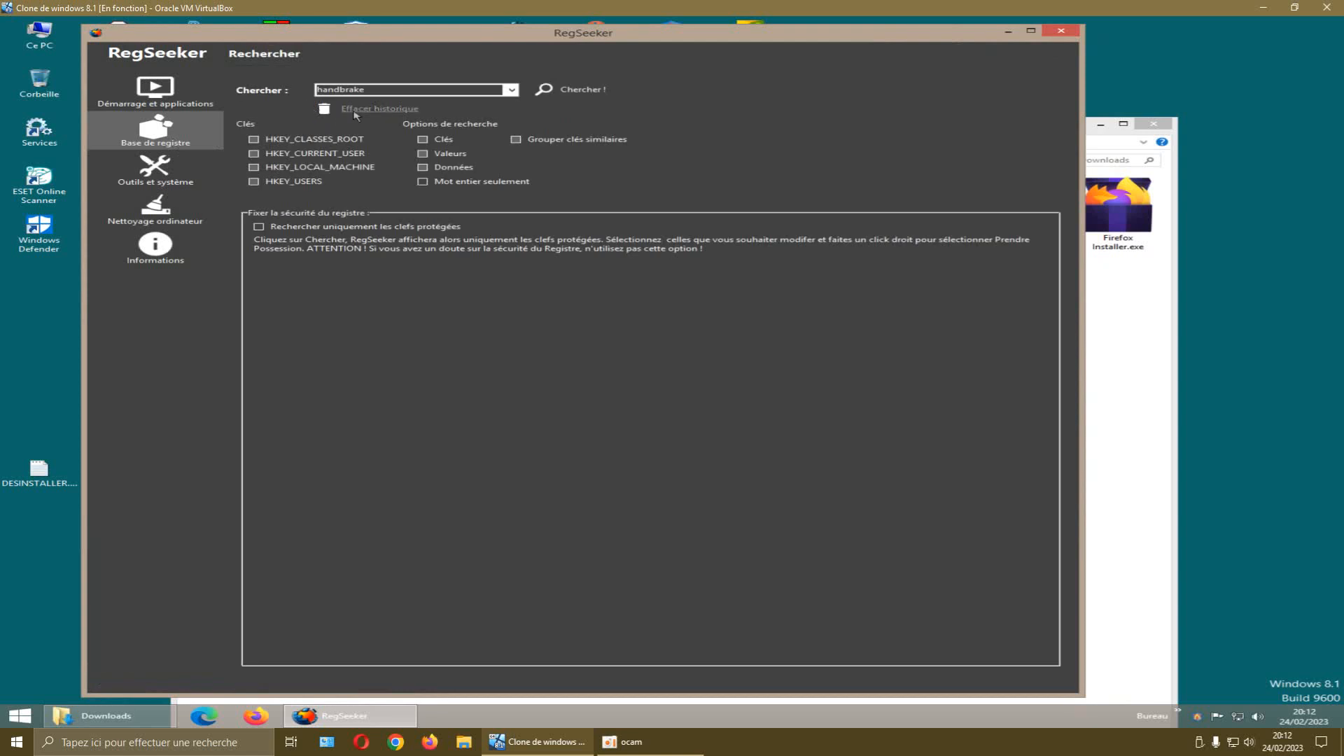
pyautogui.doubleClick(373, 91)
pyautogui.write('format factory')
pyautogui.click(571, 89)
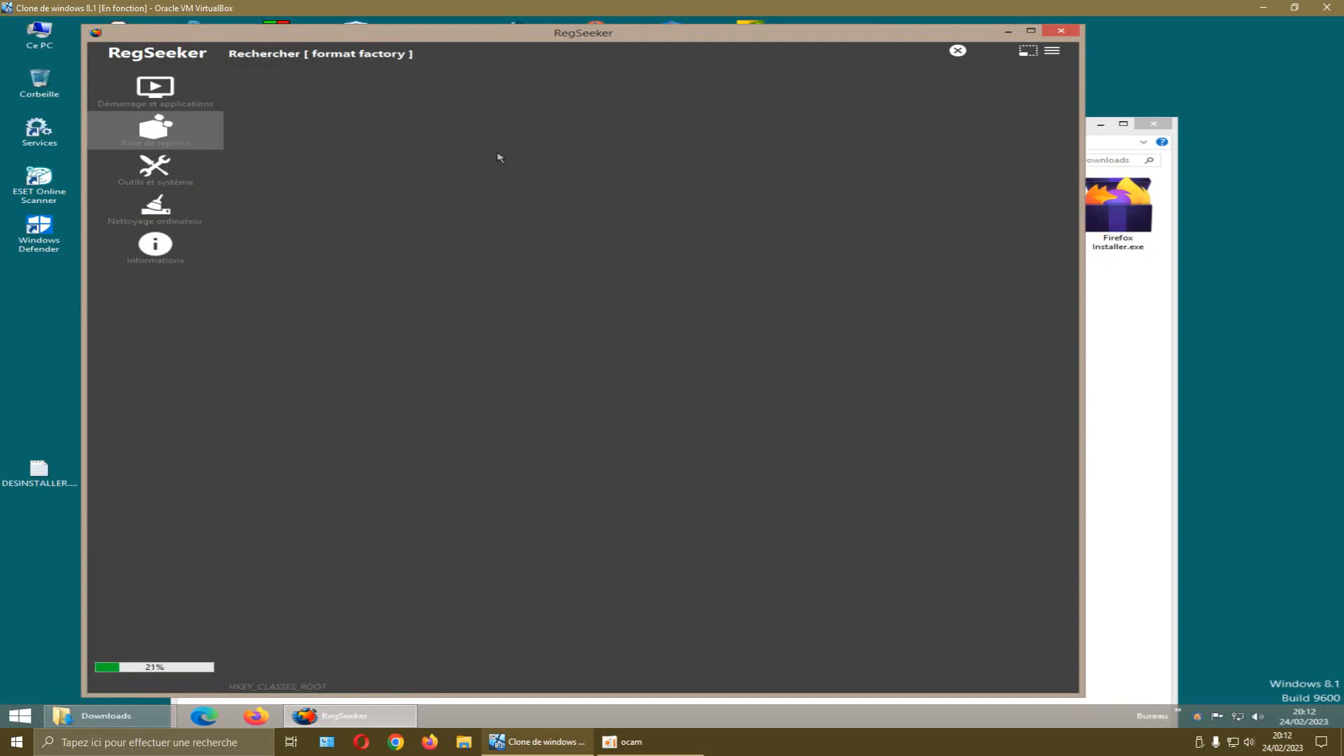
pyautogui.click(1102, 329)
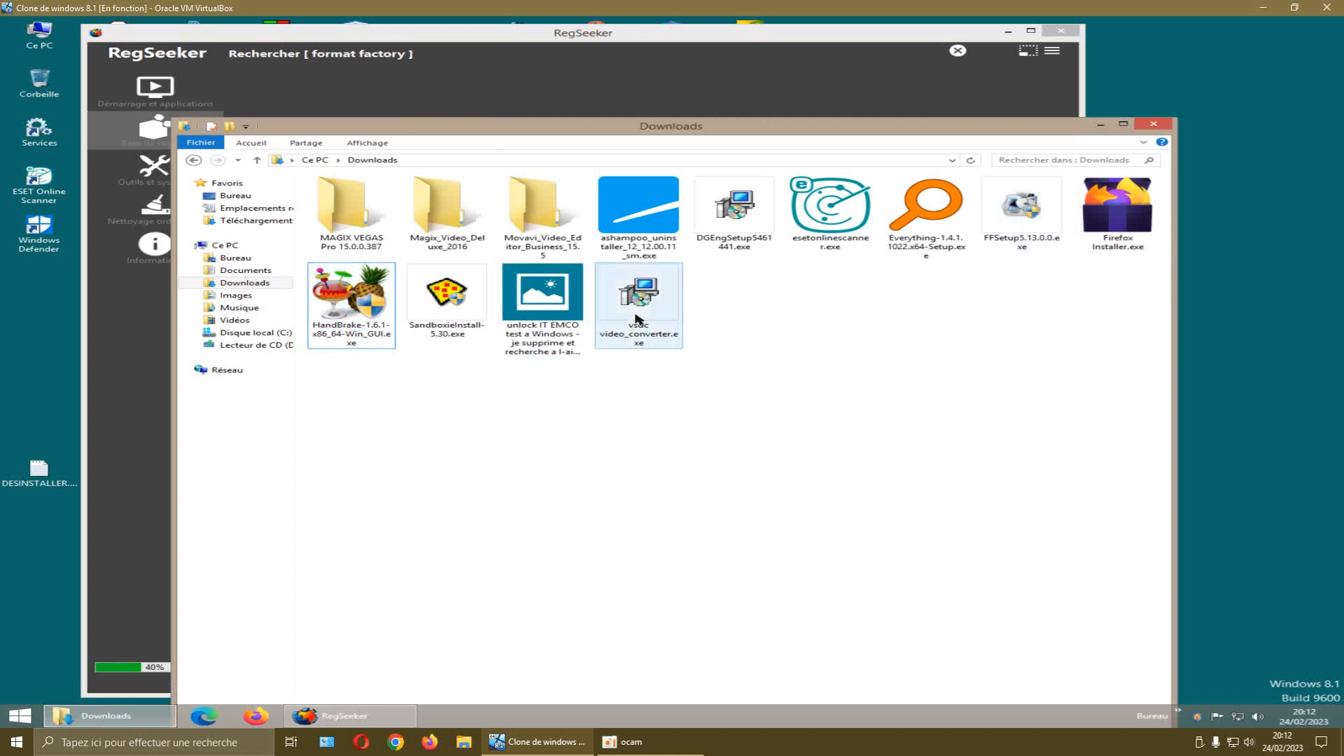
pyautogui.click(1101, 126)
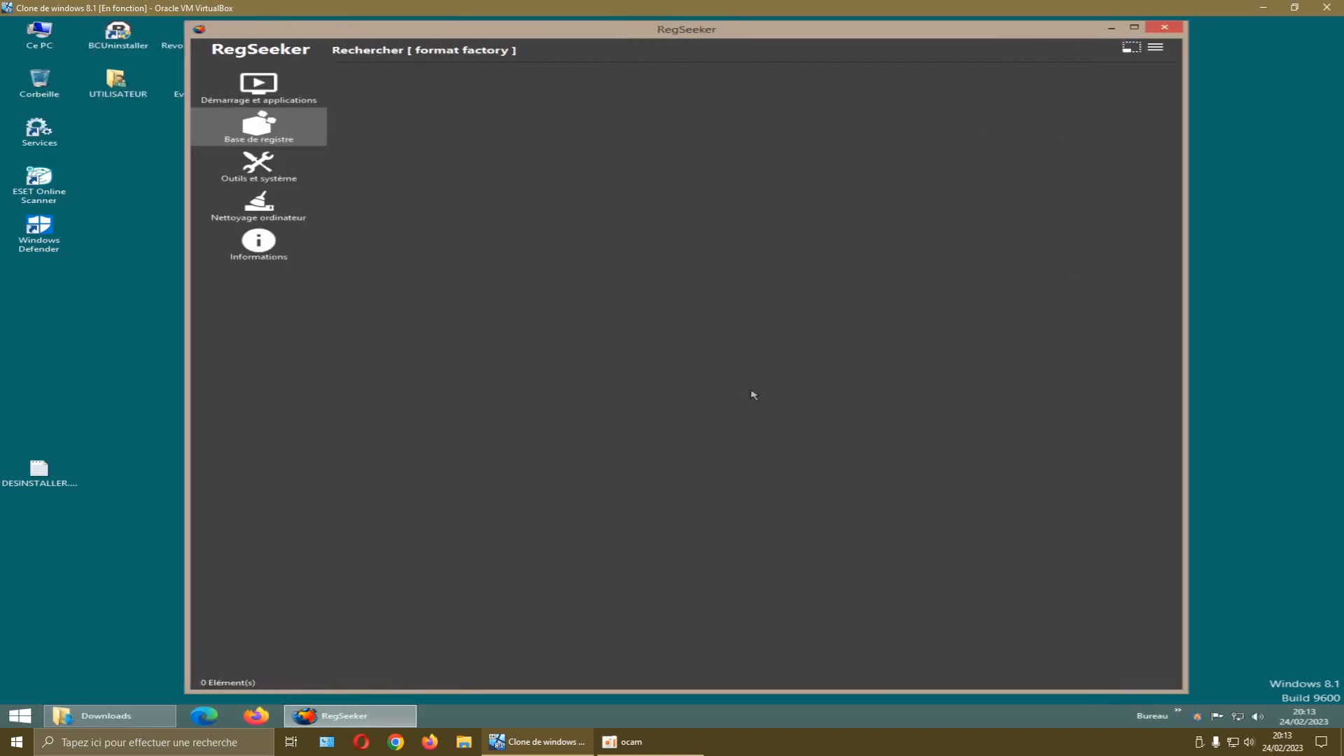
pyautogui.click(1163, 28)
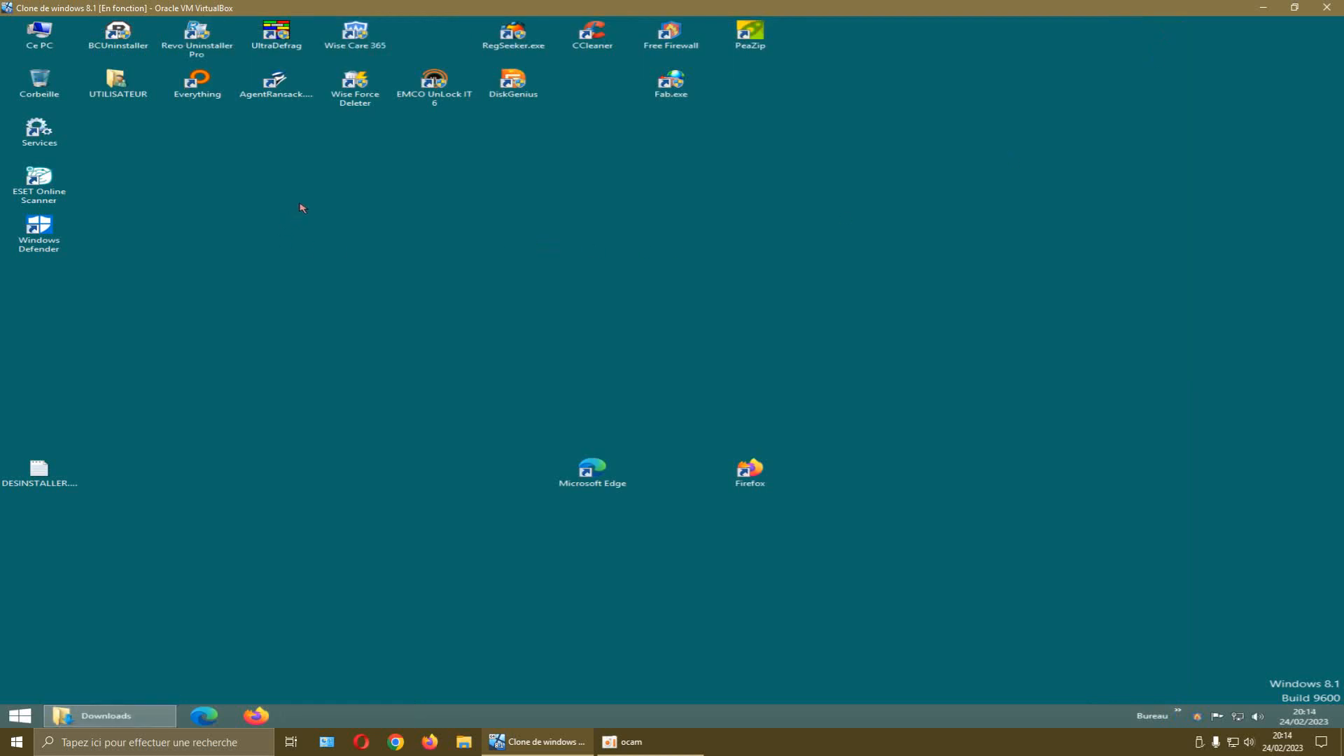
# Run ashampoo_uninstaller_12_12.00.11_sm.exe from Downloads as administrator, allow its changes, and close the FreeFirewall alert
pyautogui.click(105, 715)
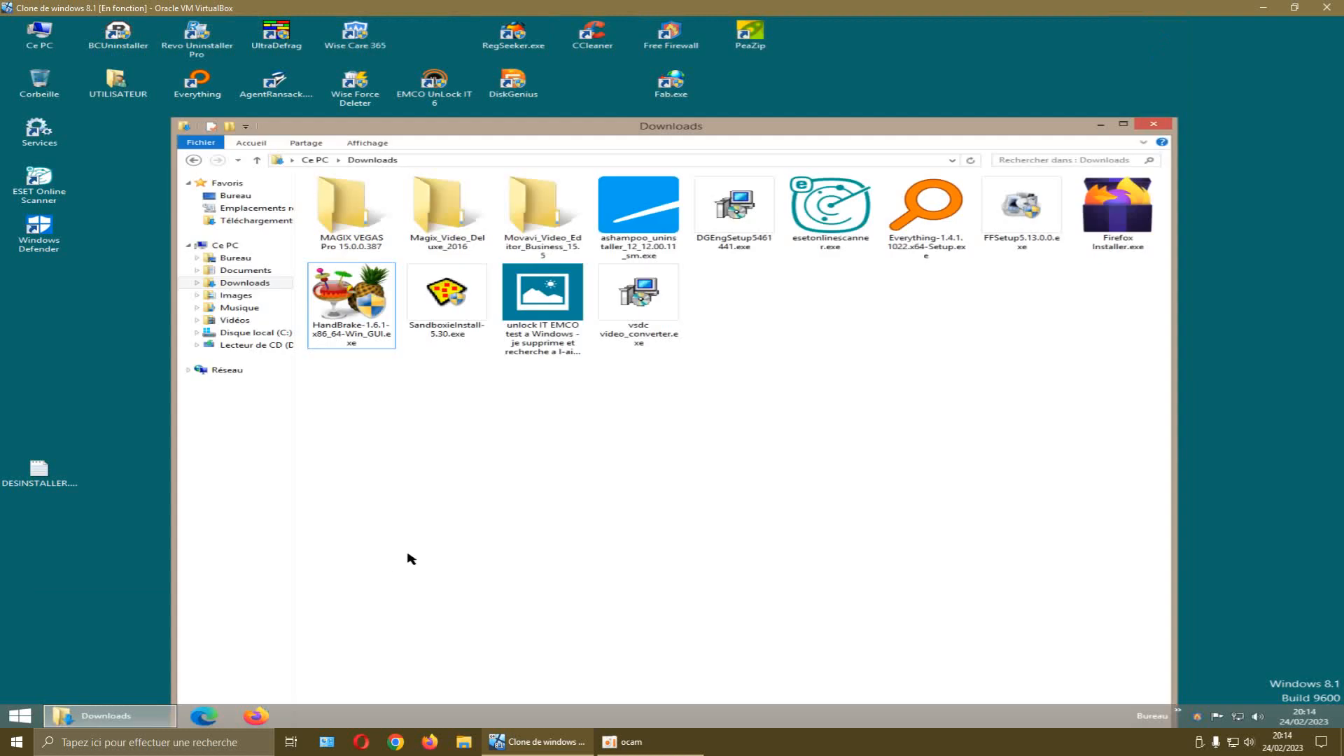
pyautogui.rightClick(648, 237)
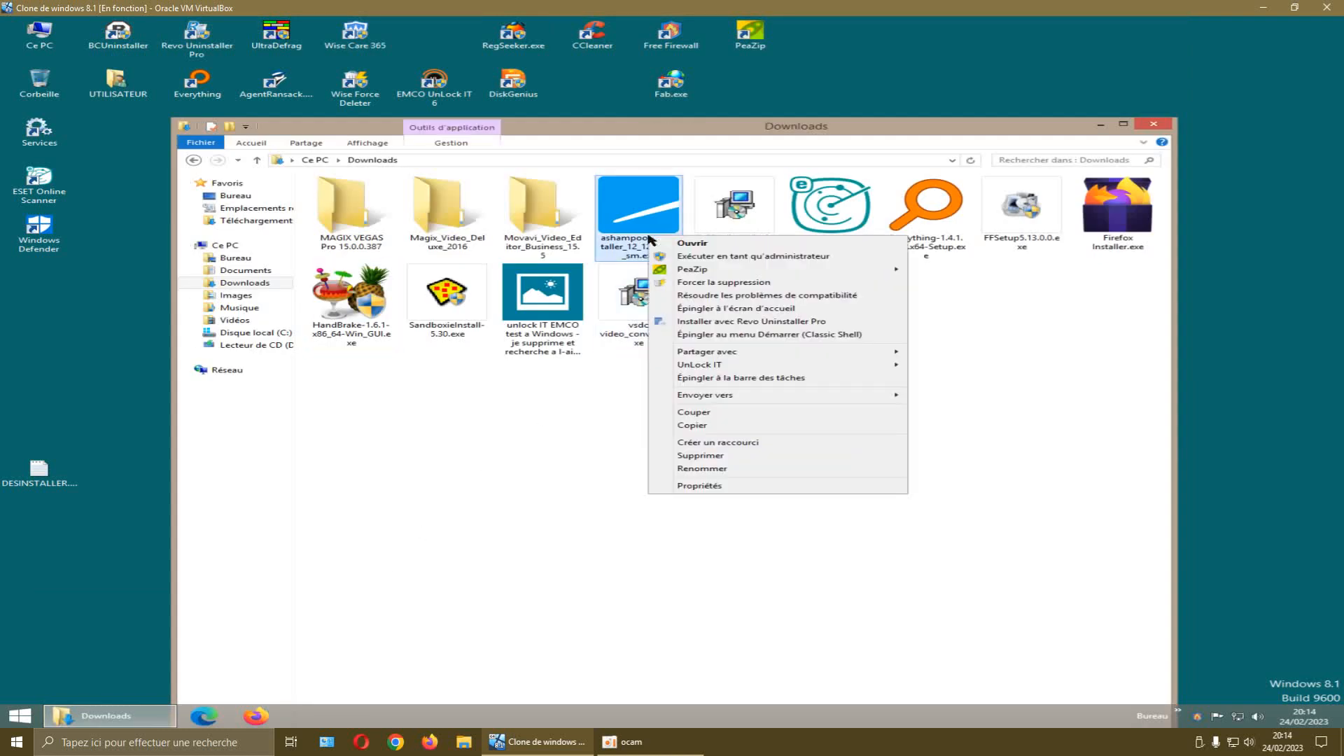
pyautogui.click(700, 257)
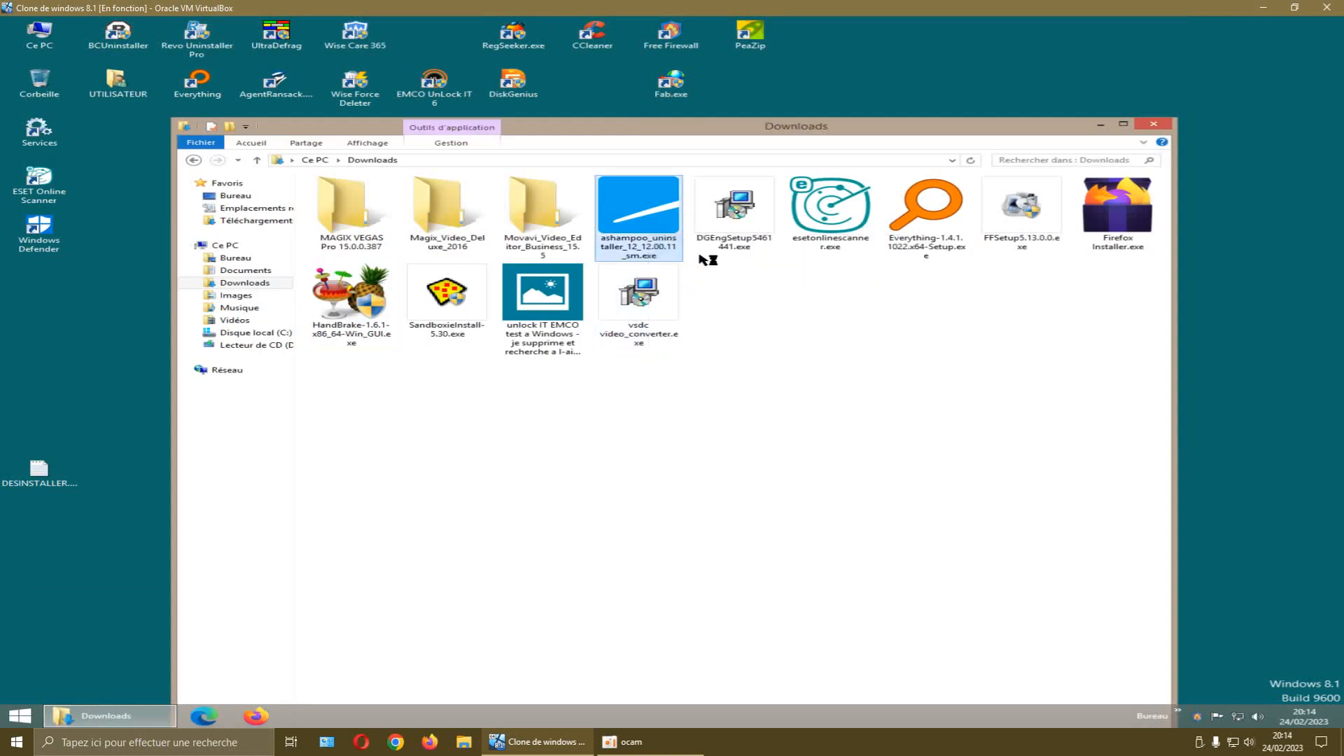
pyautogui.click(704, 417)
pyautogui.click(739, 388)
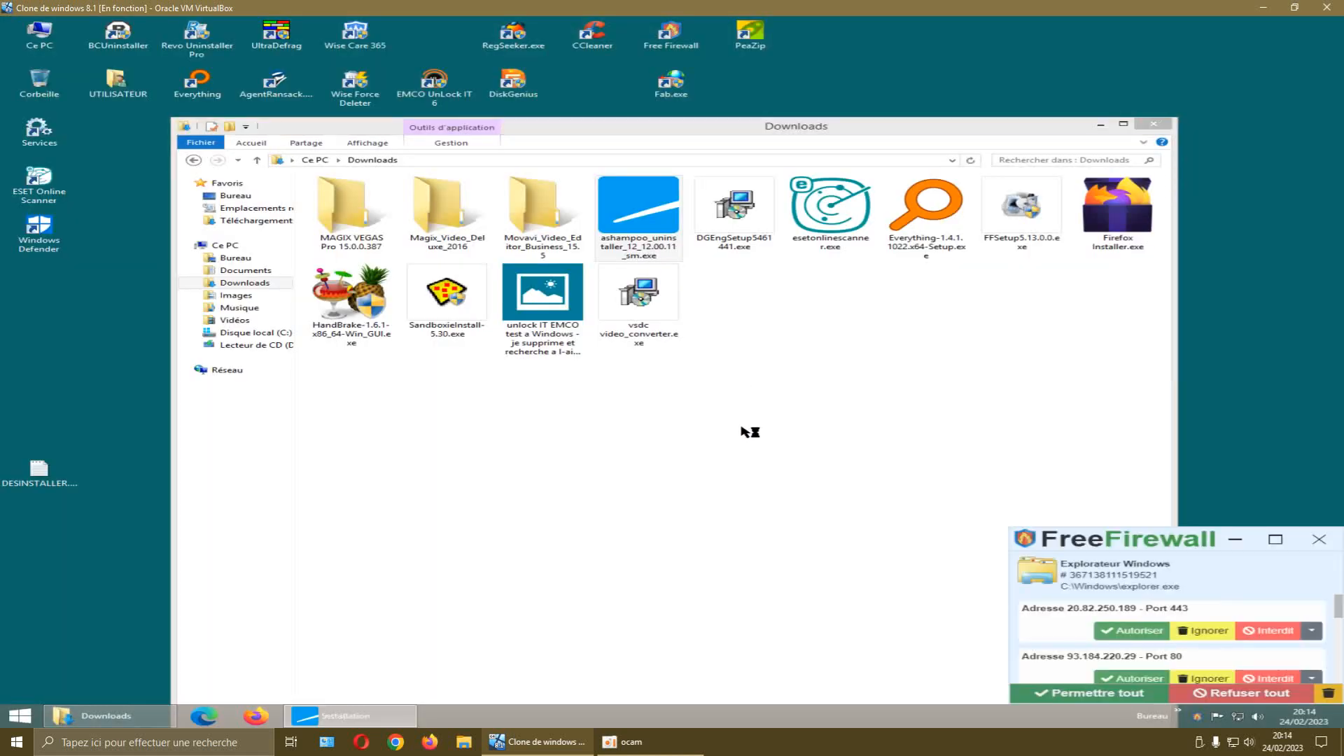
pyautogui.click(1315, 542)
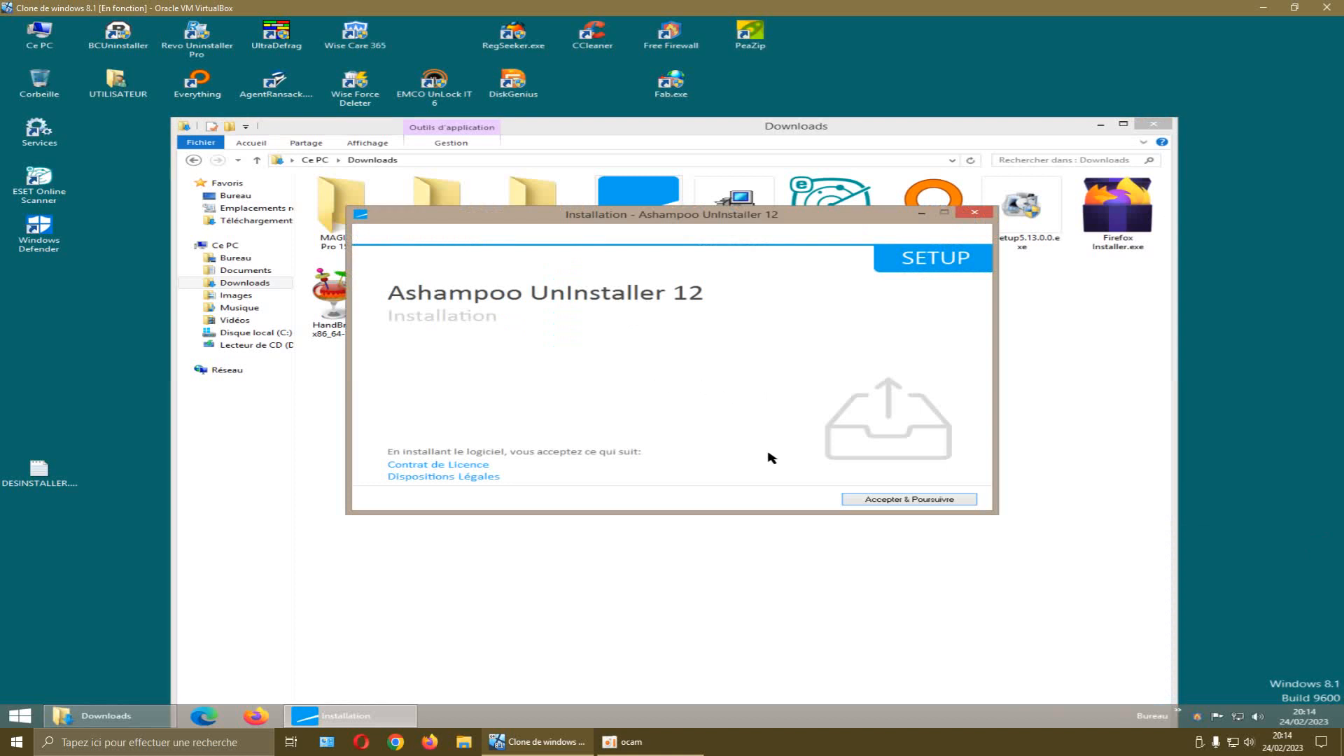
# Accept the licence and install Ashampoo UnInstaller 12 in the default folder with a desktop icon and the Dark Skin
pyautogui.click(1100, 123)
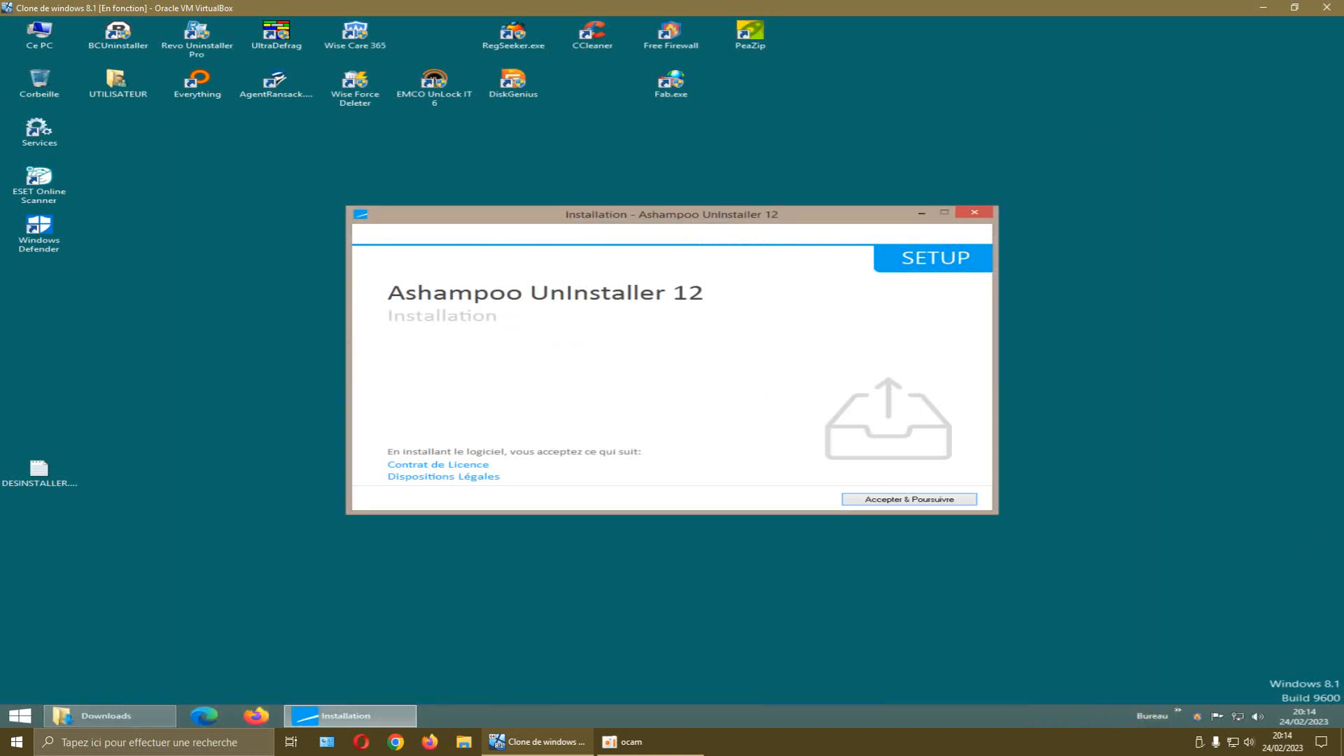
pyautogui.click(885, 499)
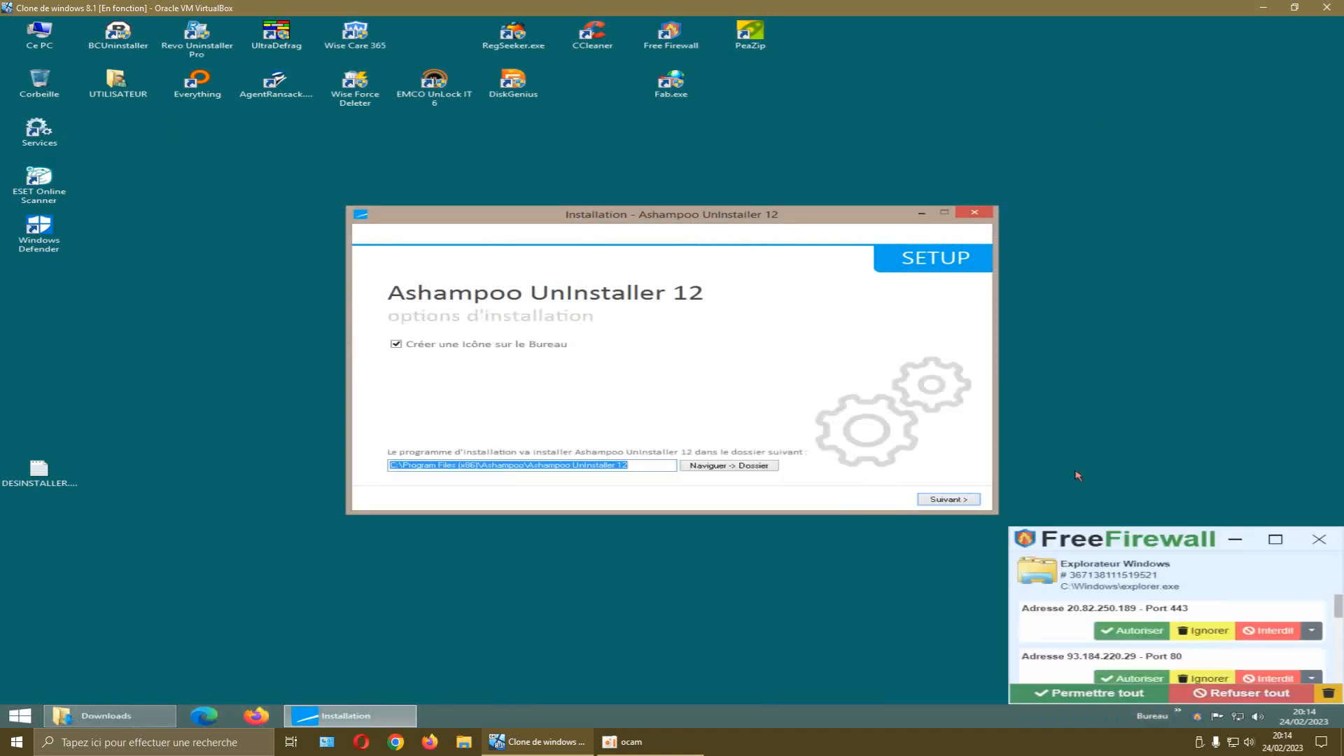
pyautogui.click(1315, 545)
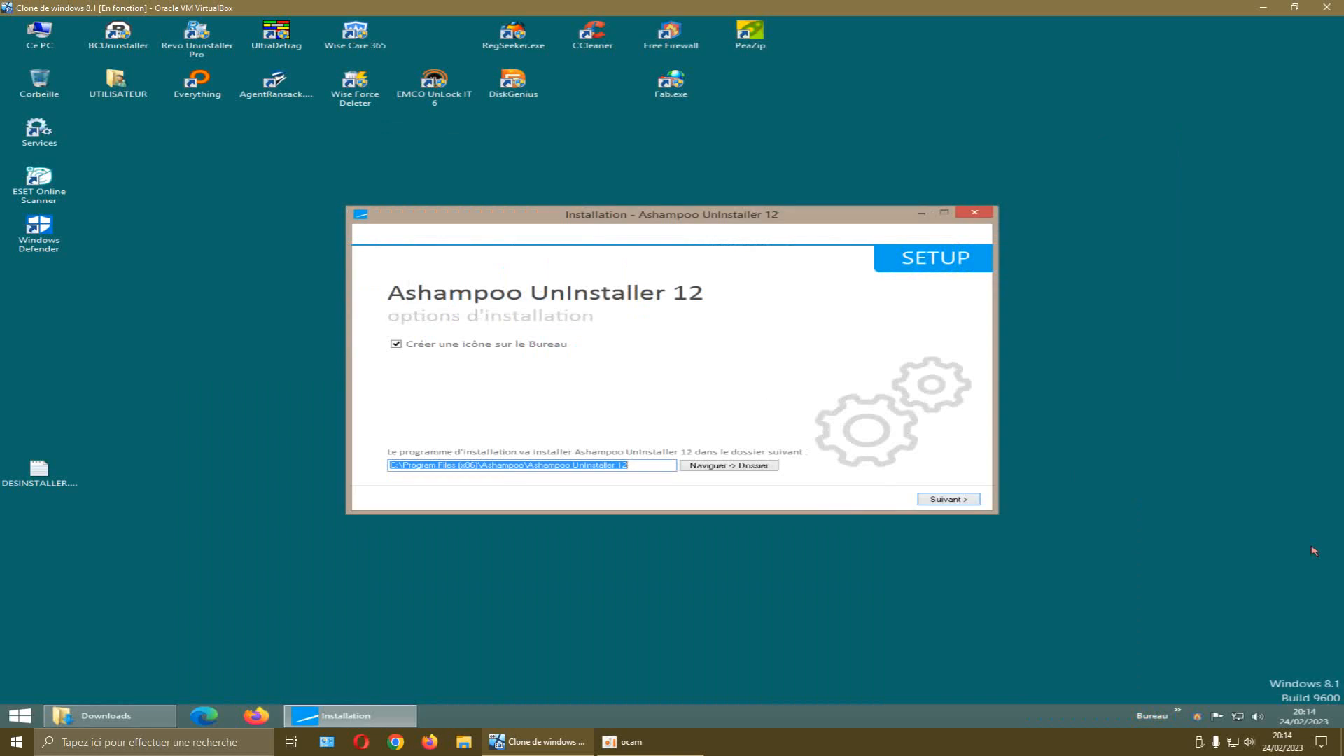
pyautogui.click(941, 499)
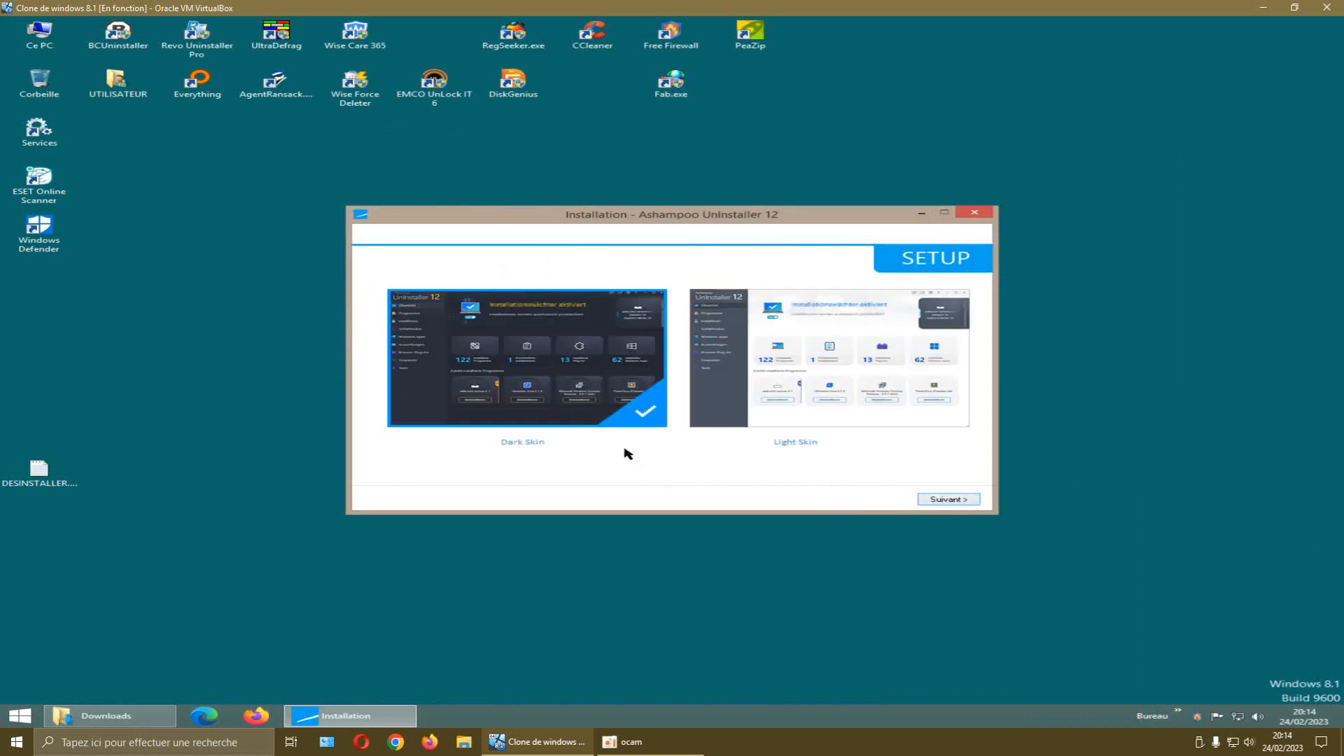
pyautogui.click(937, 501)
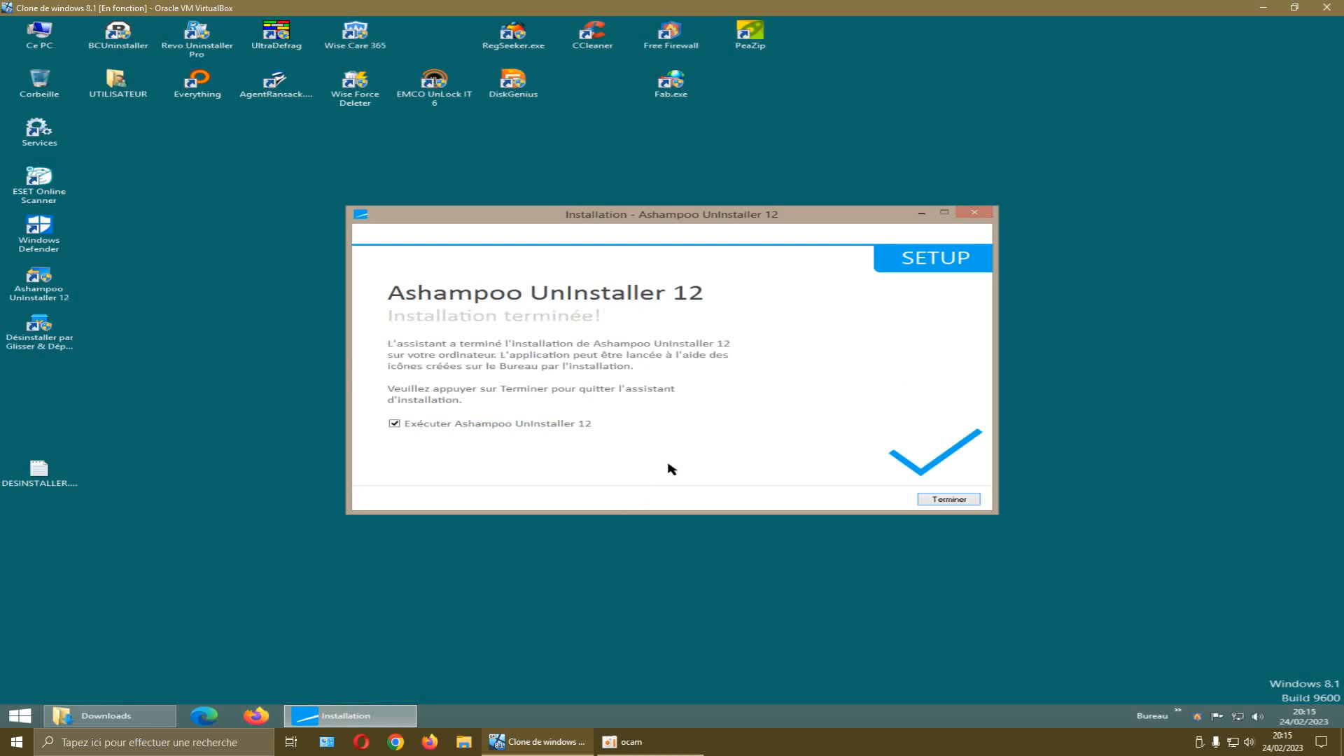
# Finish the setup with Ashampoo UnInstaller 12 launched, close the FreeFirewall alert, and continue the trial evaluation
pyautogui.click(933, 501)
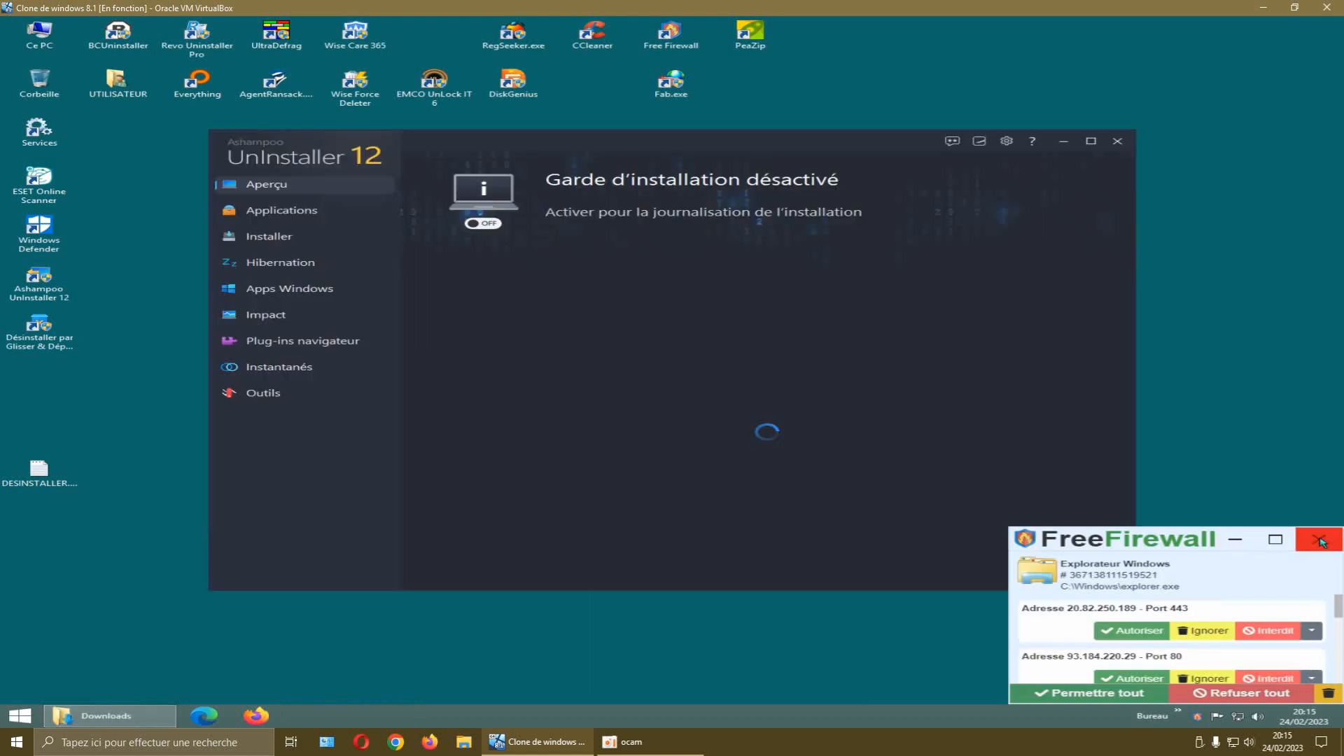
pyautogui.click(1320, 542)
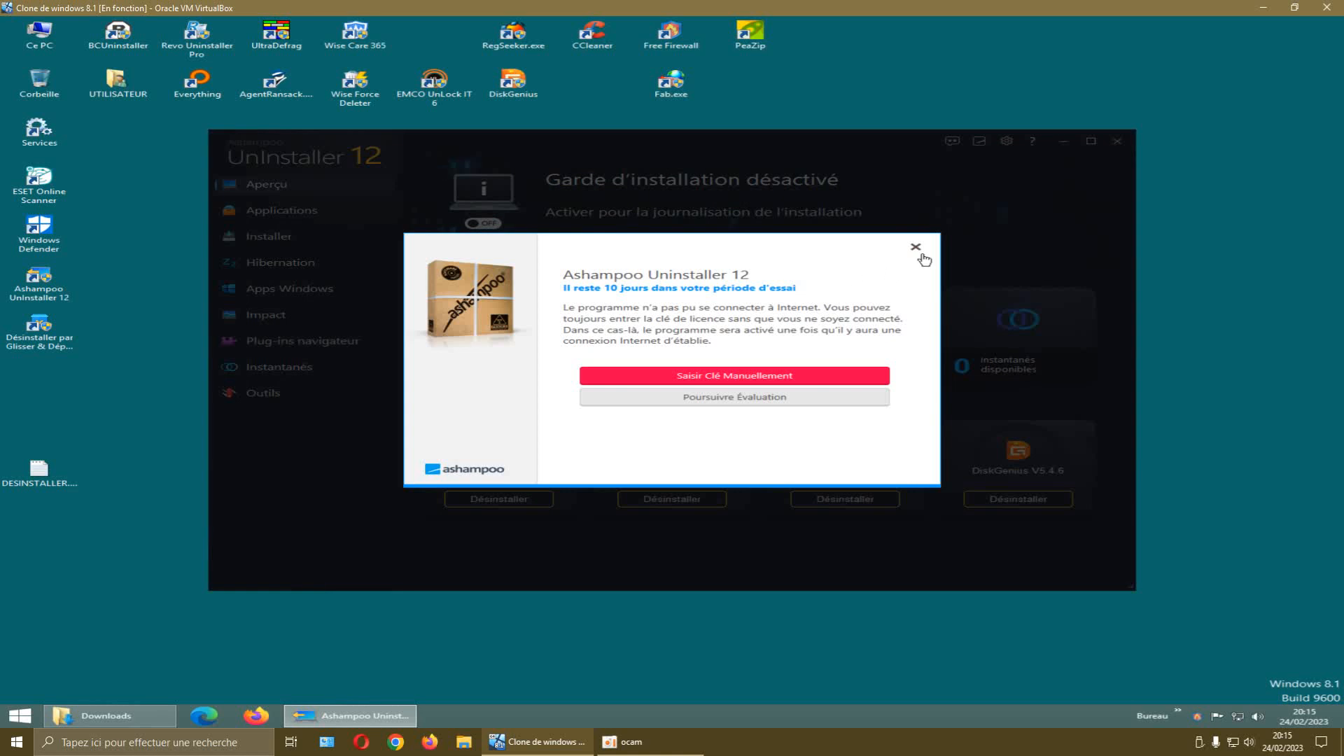
pyautogui.click(772, 397)
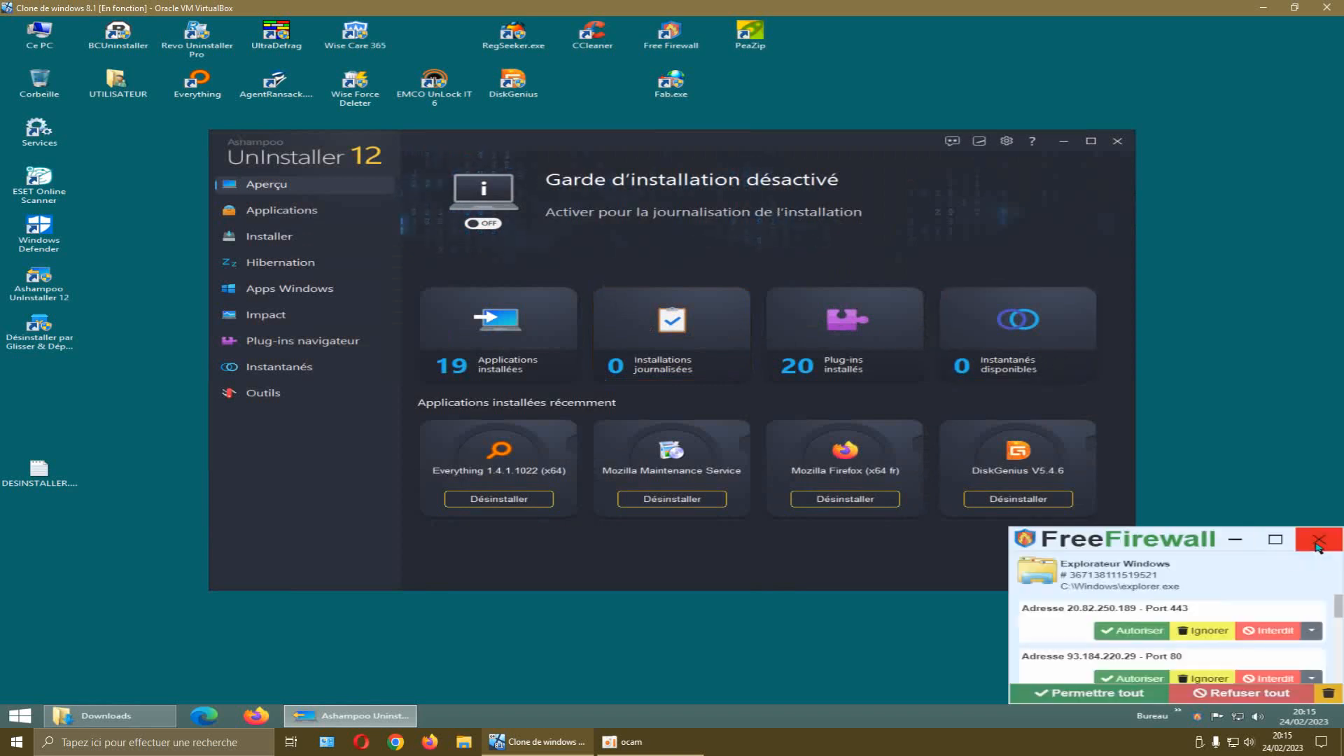
# Close the FreeFirewall alert, review the start page settings, and turn off animations in Ashampoo UnInstaller's other basic settings
pyautogui.click(1318, 543)
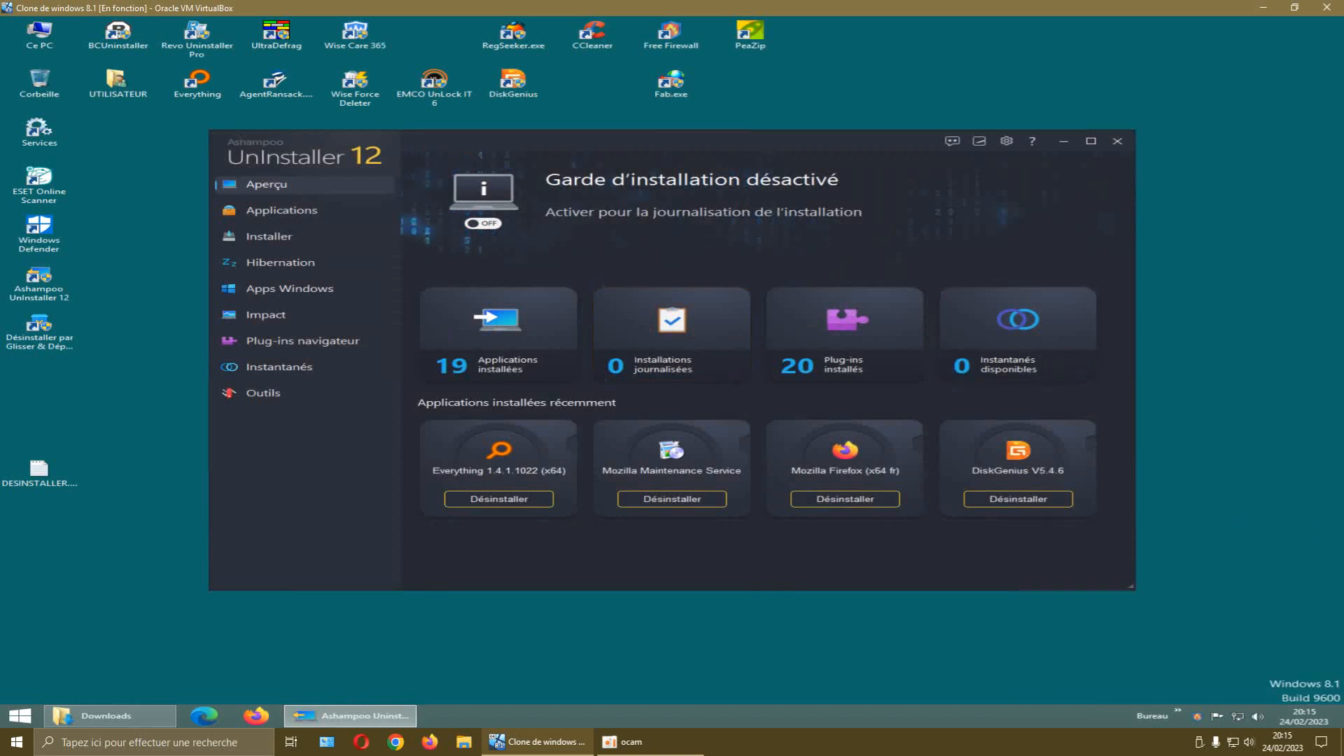
pyautogui.click(1006, 143)
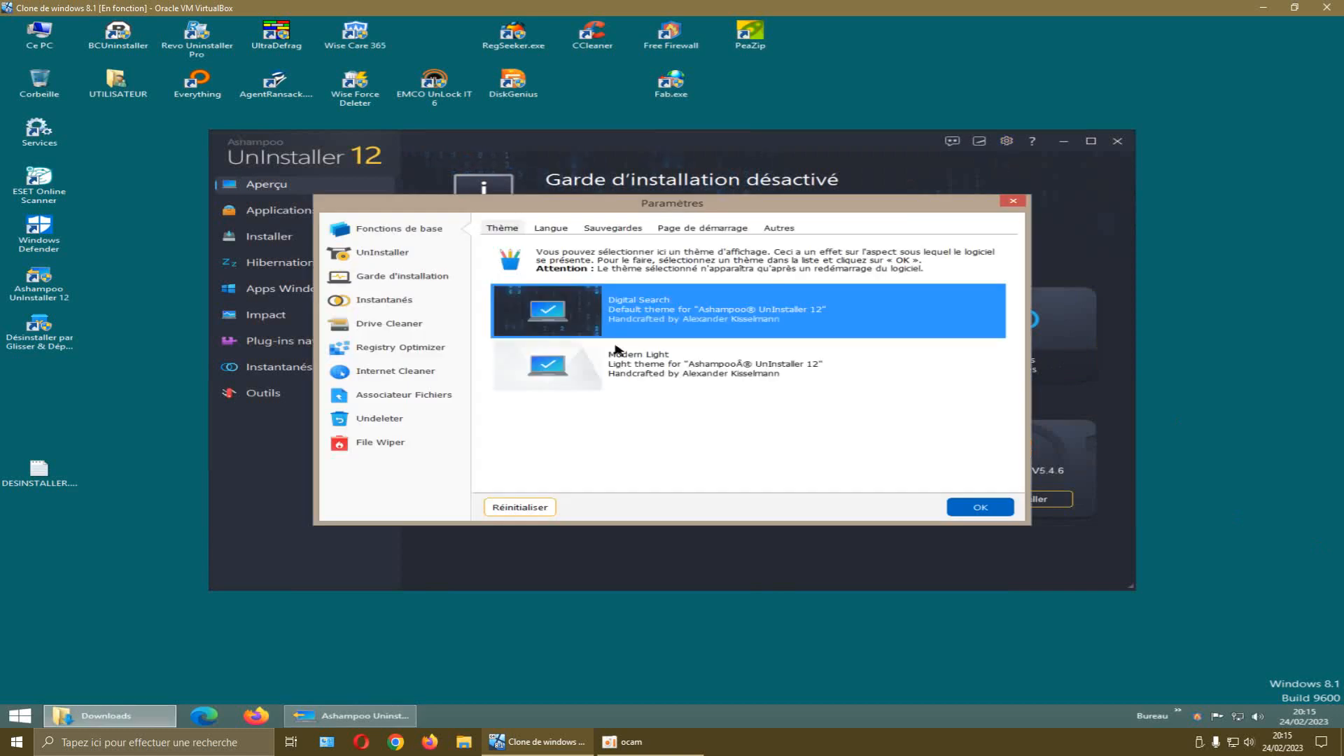
pyautogui.click(685, 230)
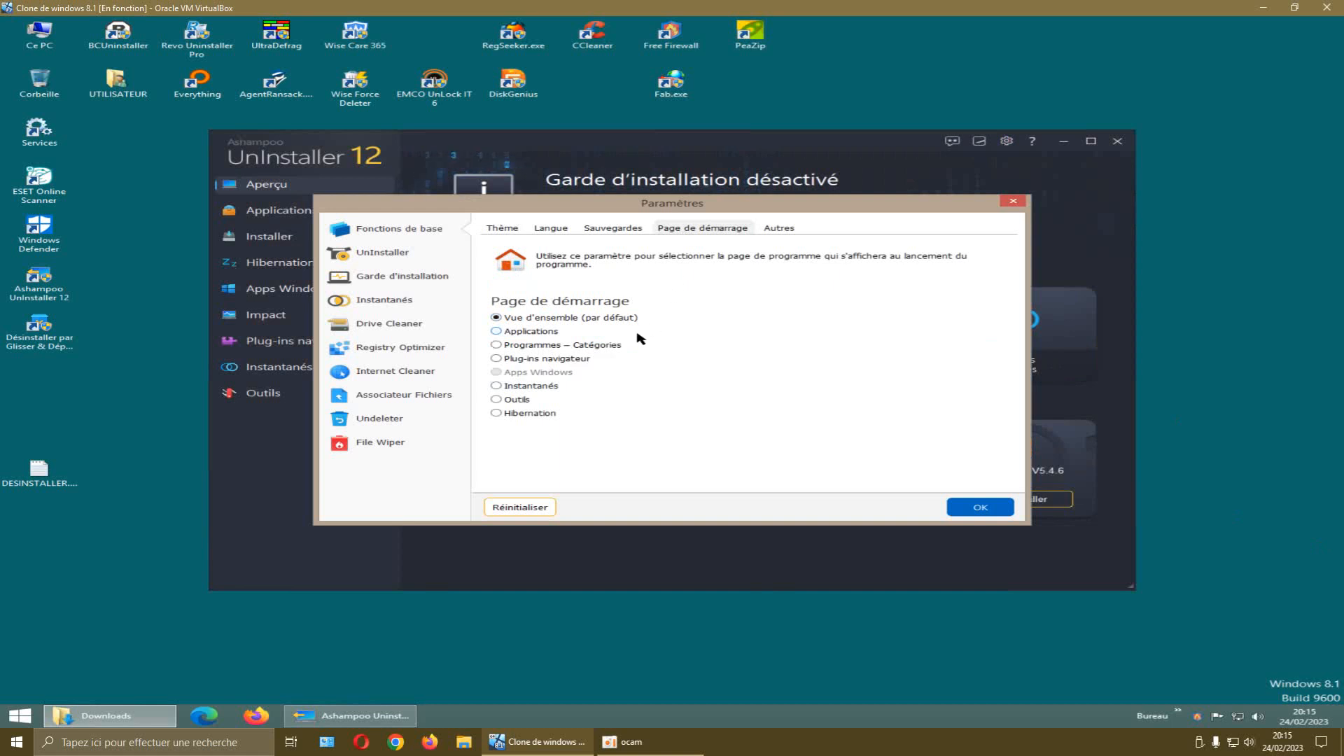
pyautogui.click(784, 231)
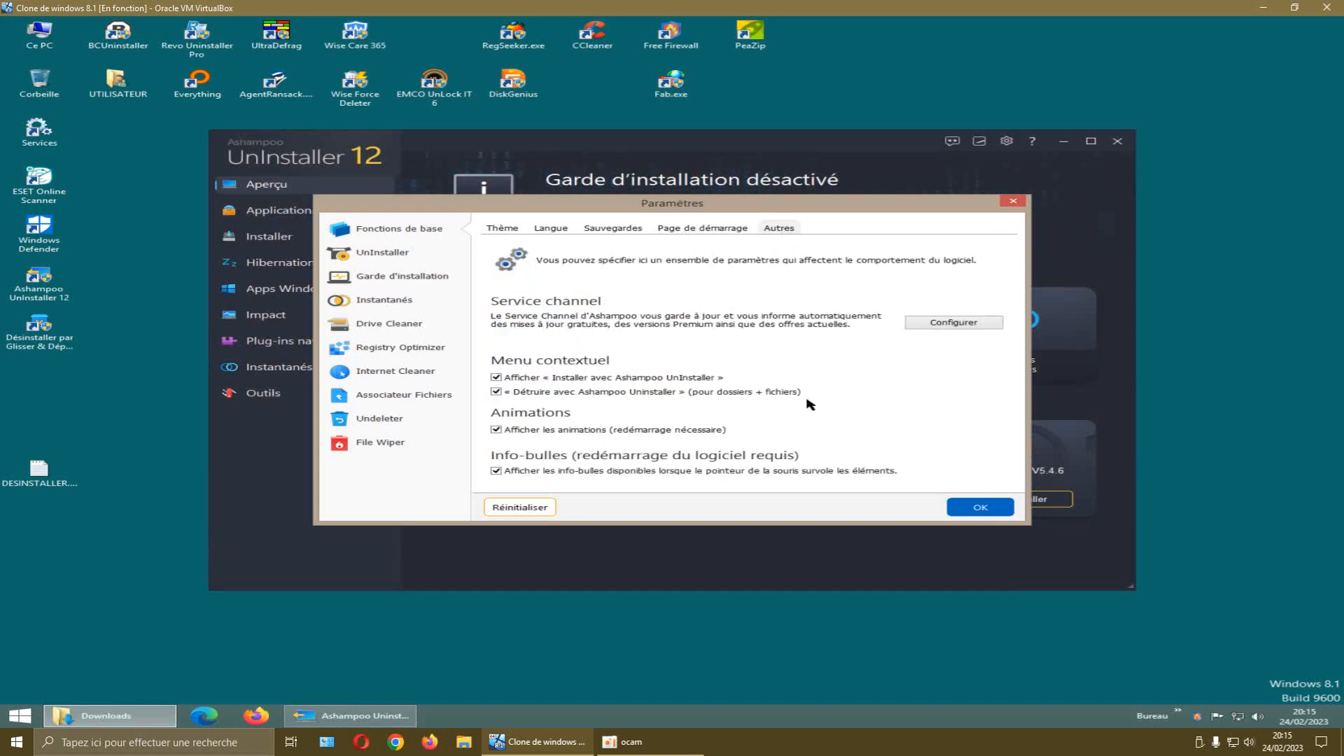
pyautogui.click(498, 430)
# Disable program update notices in the Service Channel configuration, close the FreeFirewall alert, and save the settings
pyautogui.click(938, 324)
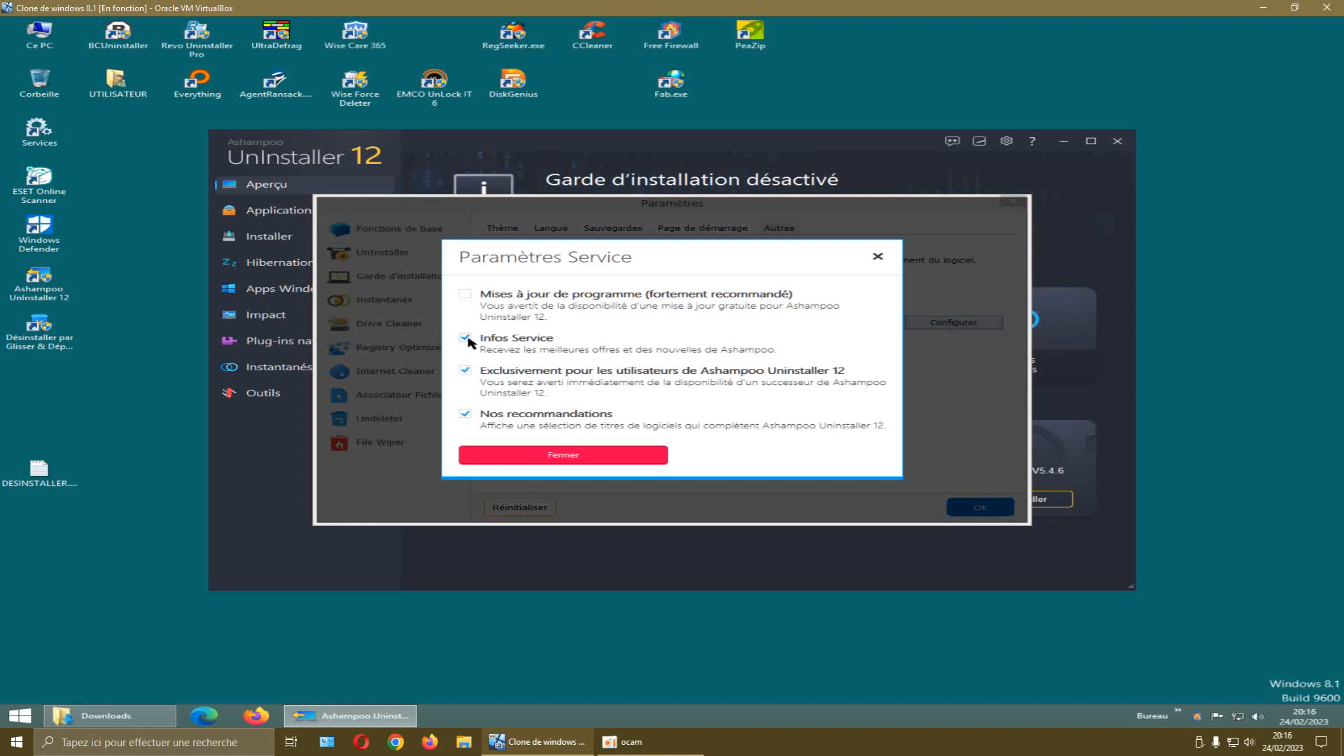
pyautogui.click(541, 456)
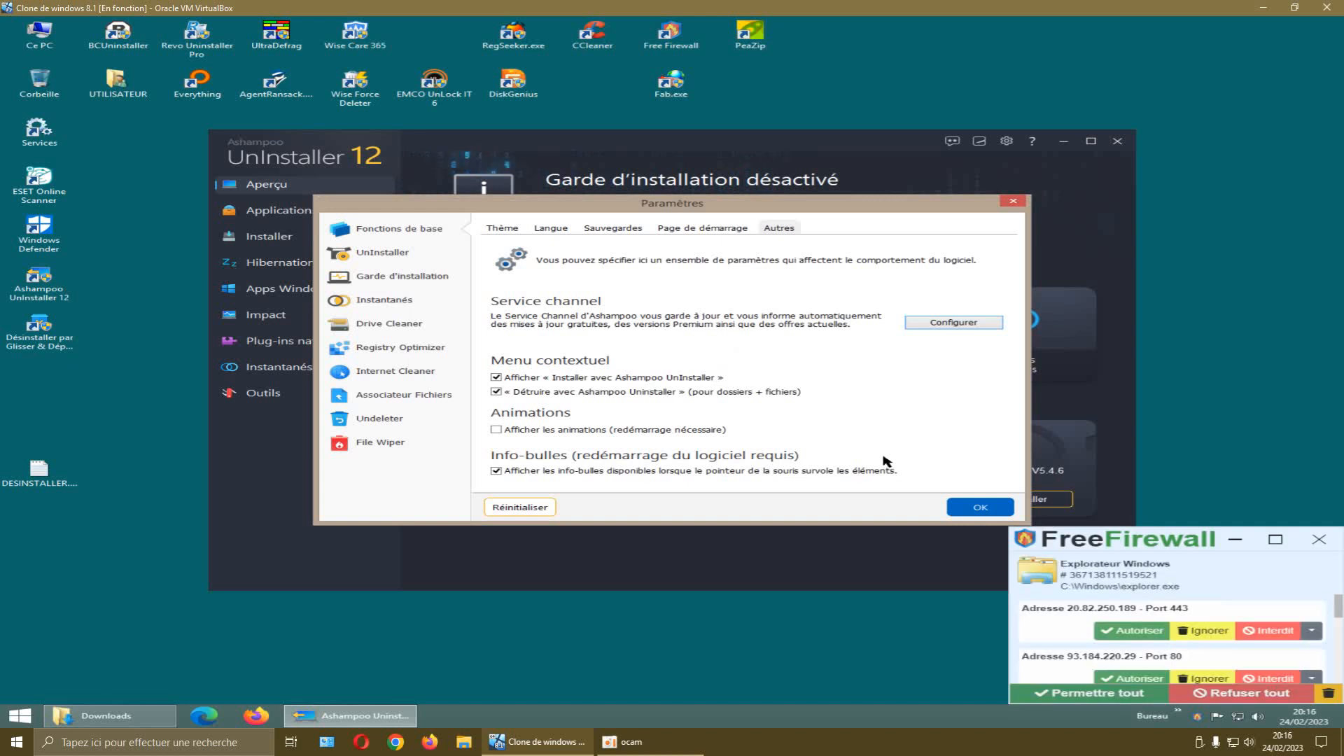
pyautogui.click(1320, 545)
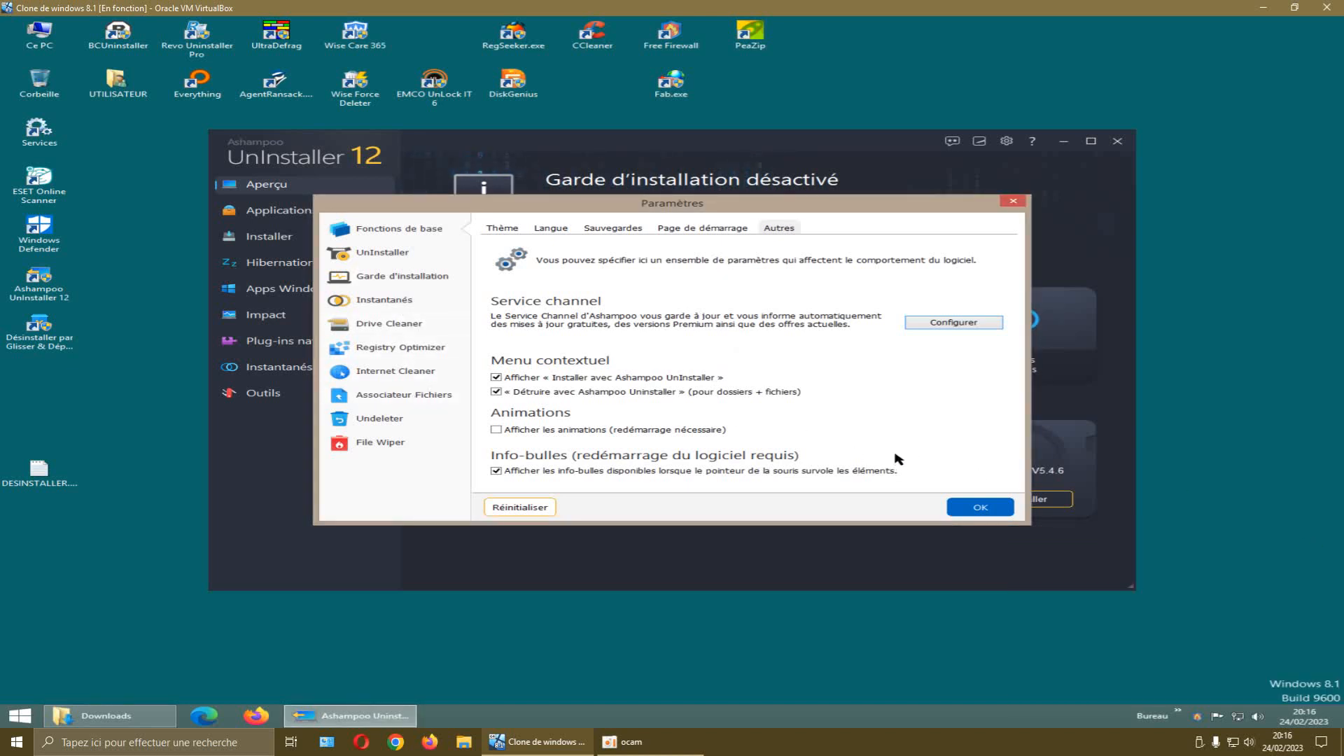
pyautogui.click(979, 507)
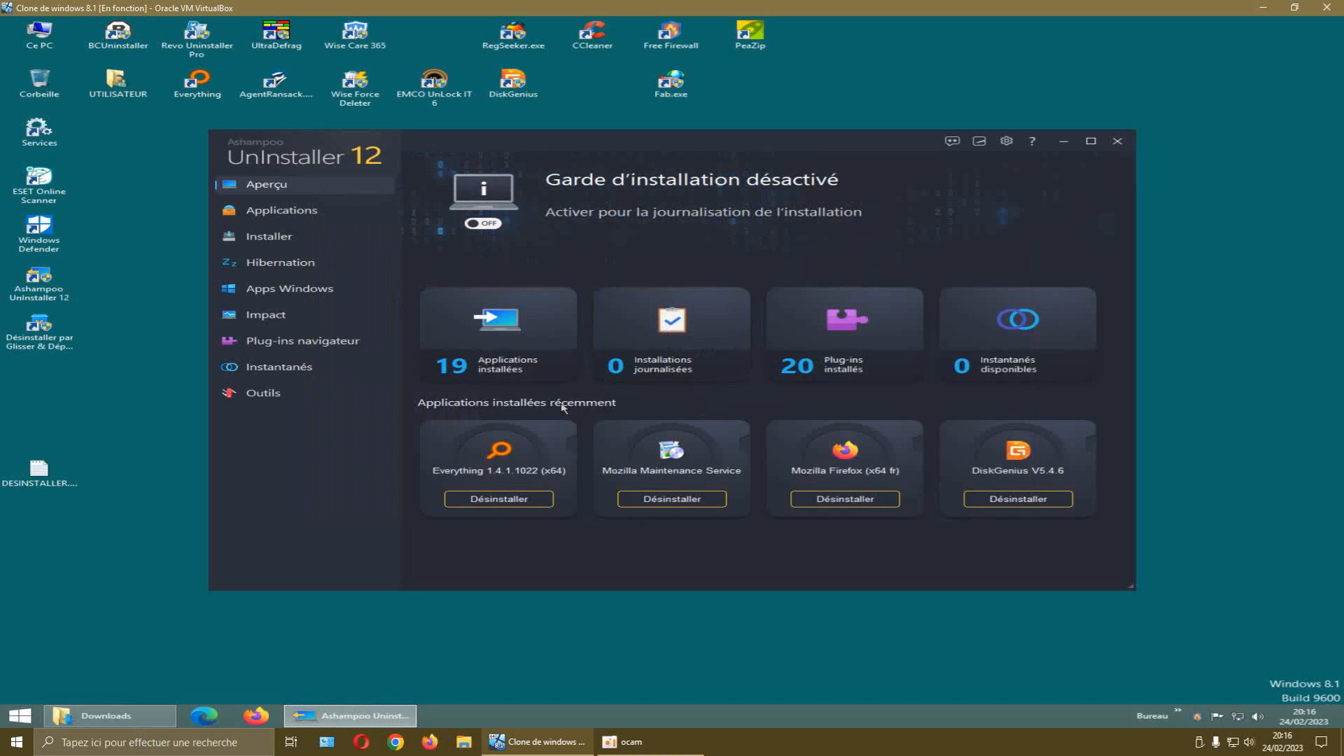
# Reposition the UnInstaller window, enlarge it to show more recently installed applications, and turn on the installation guard
pyautogui.moveTo(820, 155); pyautogui.dragTo(802, 101)
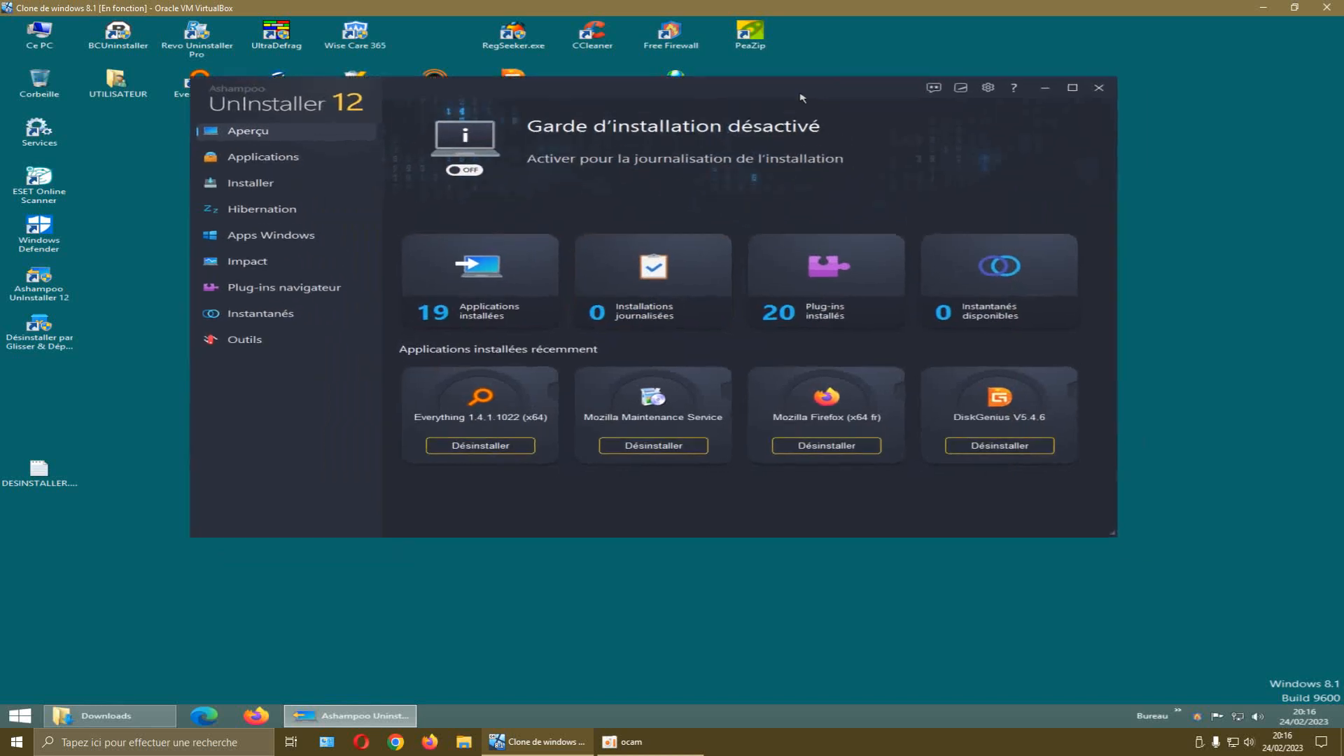
pyautogui.moveTo(1120, 541); pyautogui.dragTo(1111, 668)
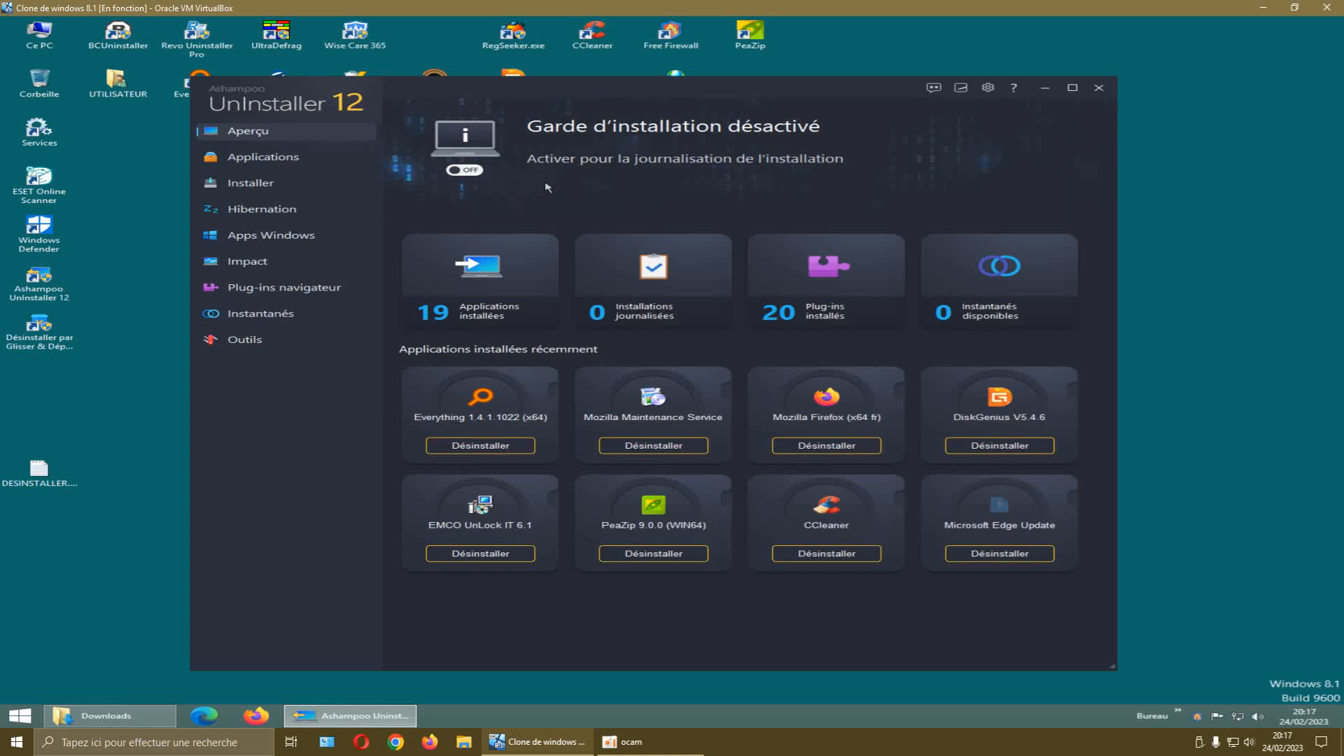
pyautogui.click(468, 170)
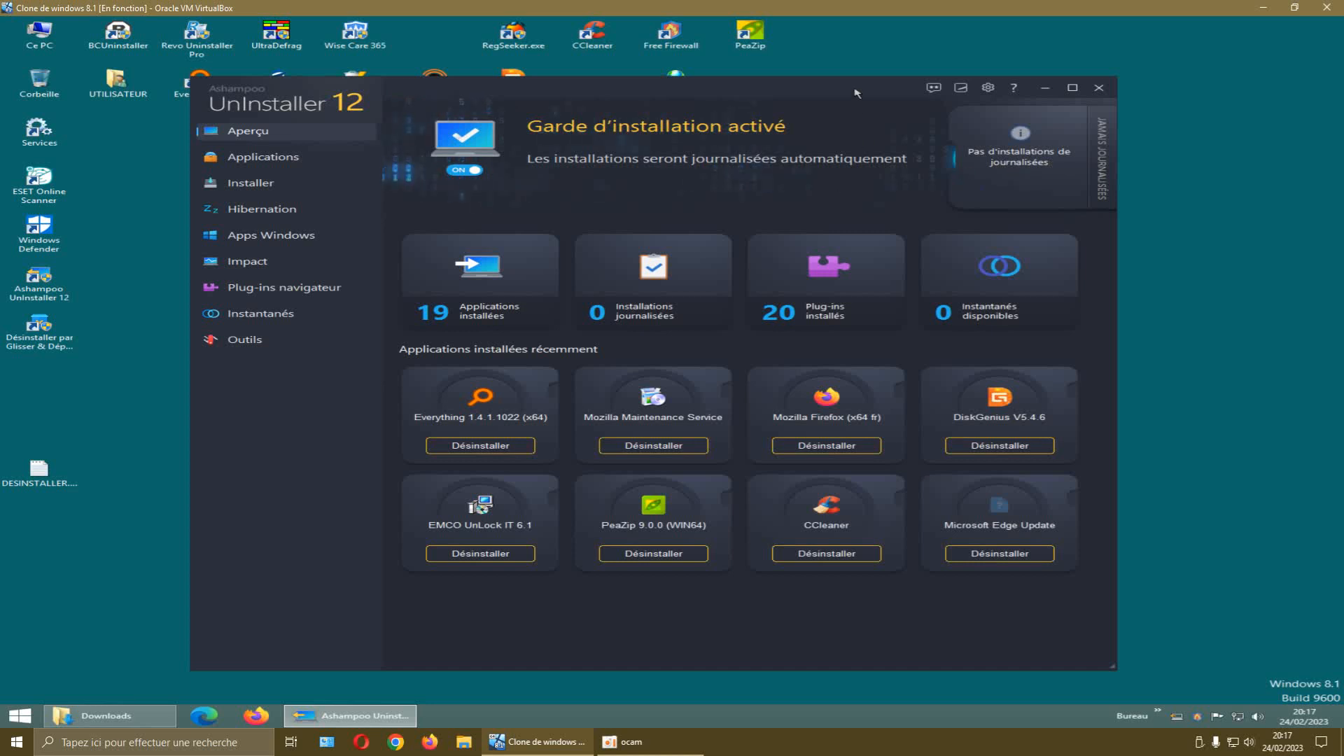
pyautogui.moveTo(857, 93); pyautogui.dragTo(845, 82)
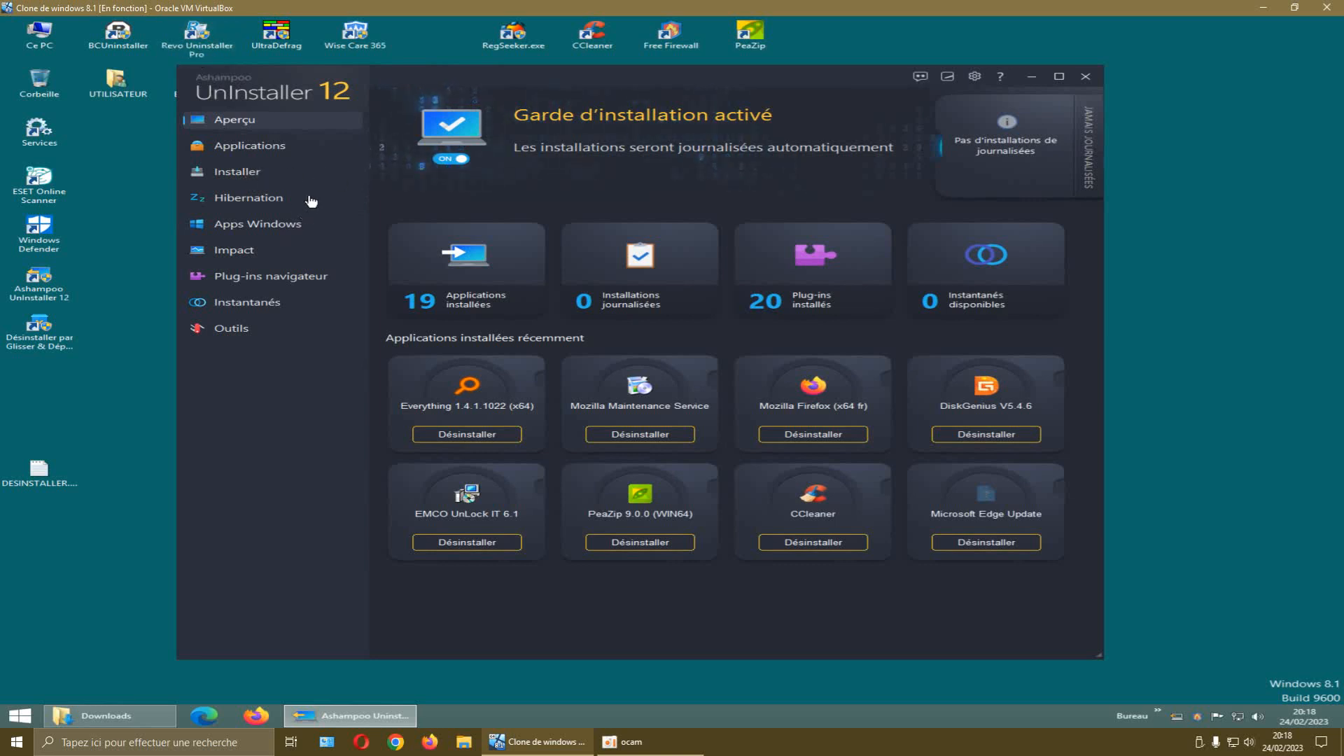
pyautogui.moveTo(498, 76); pyautogui.dragTo(522, 78)
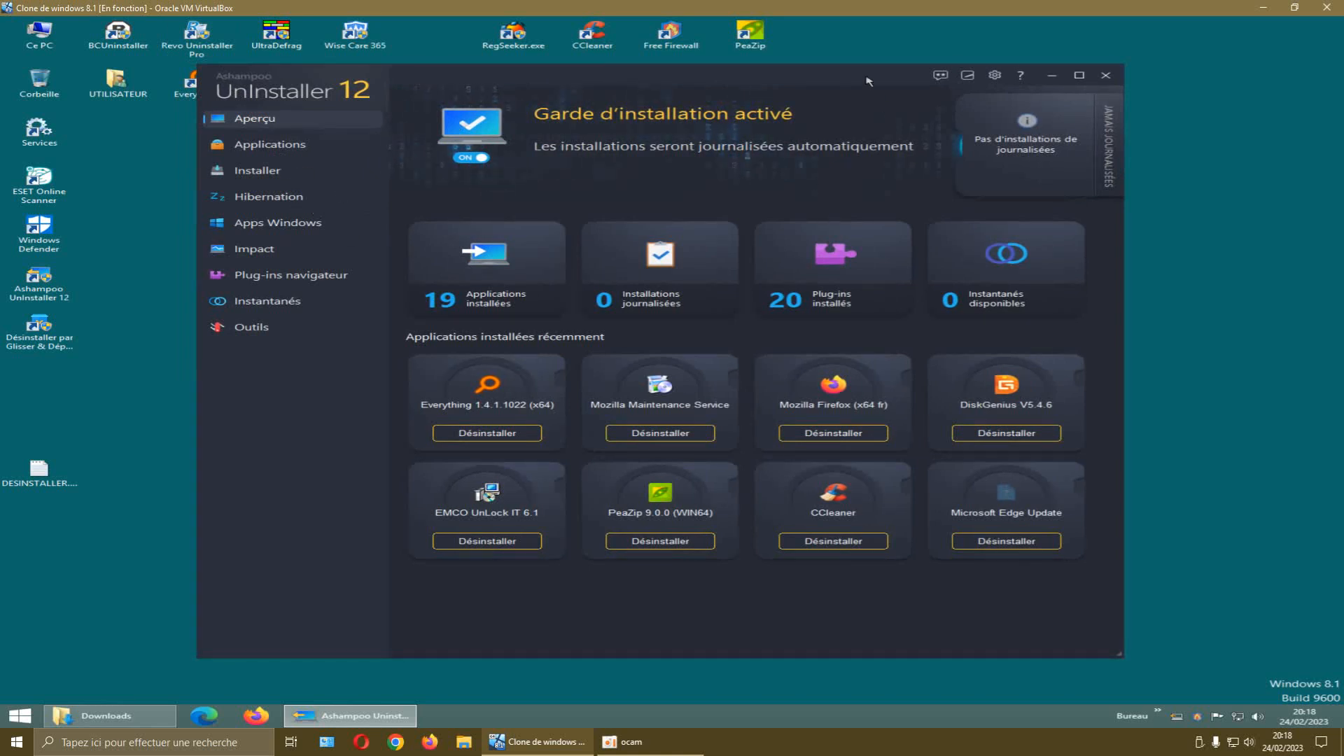
# Try a logged installation of HandBrake-1.6.1-x86_64-Win_GUI.exe from Downloads, allowing it to run despite the SmartScreen warning
pyautogui.click(265, 172)
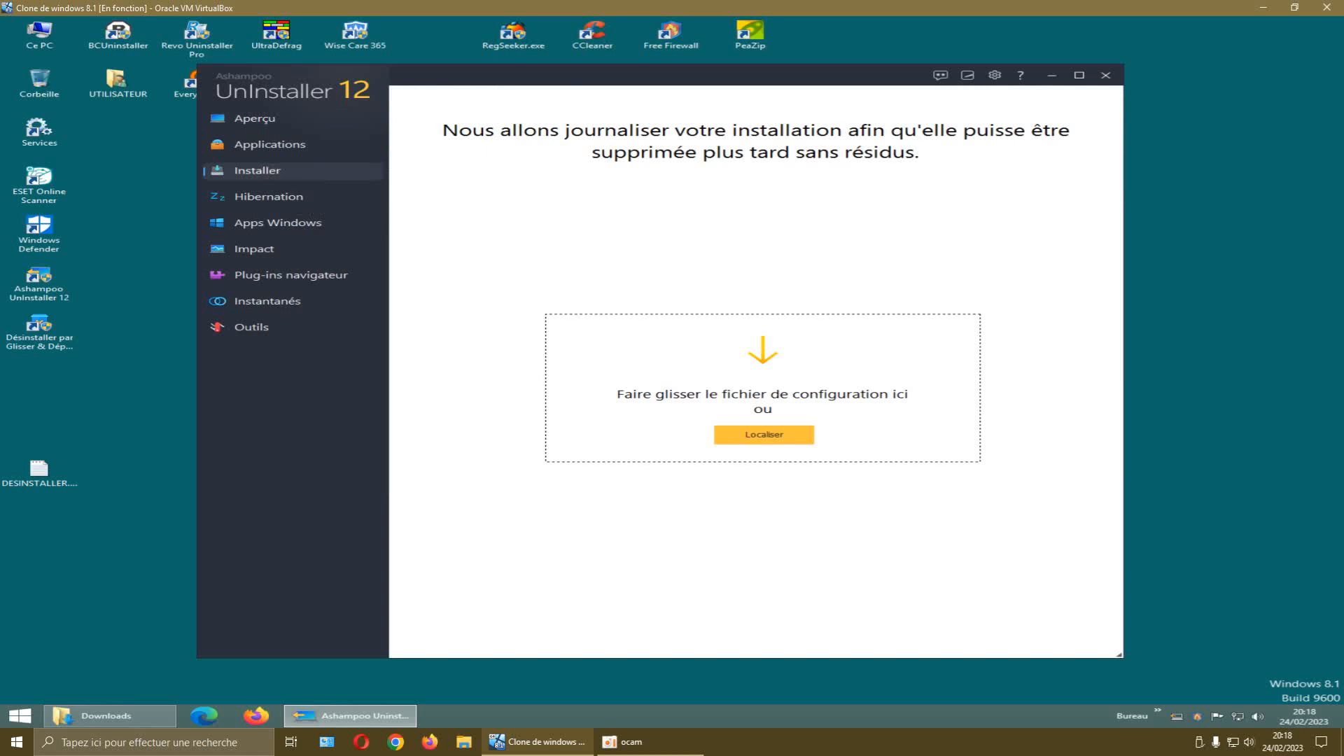
pyautogui.click(736, 437)
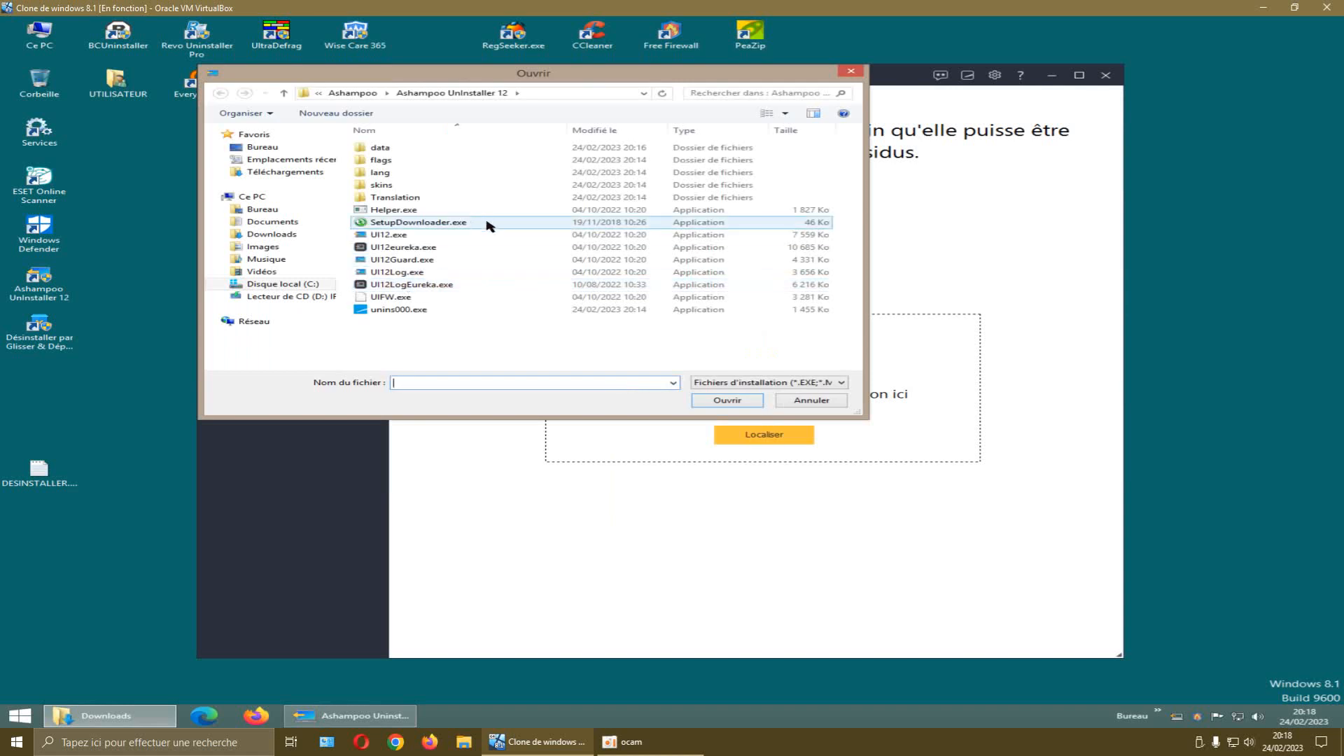
pyautogui.click(272, 234)
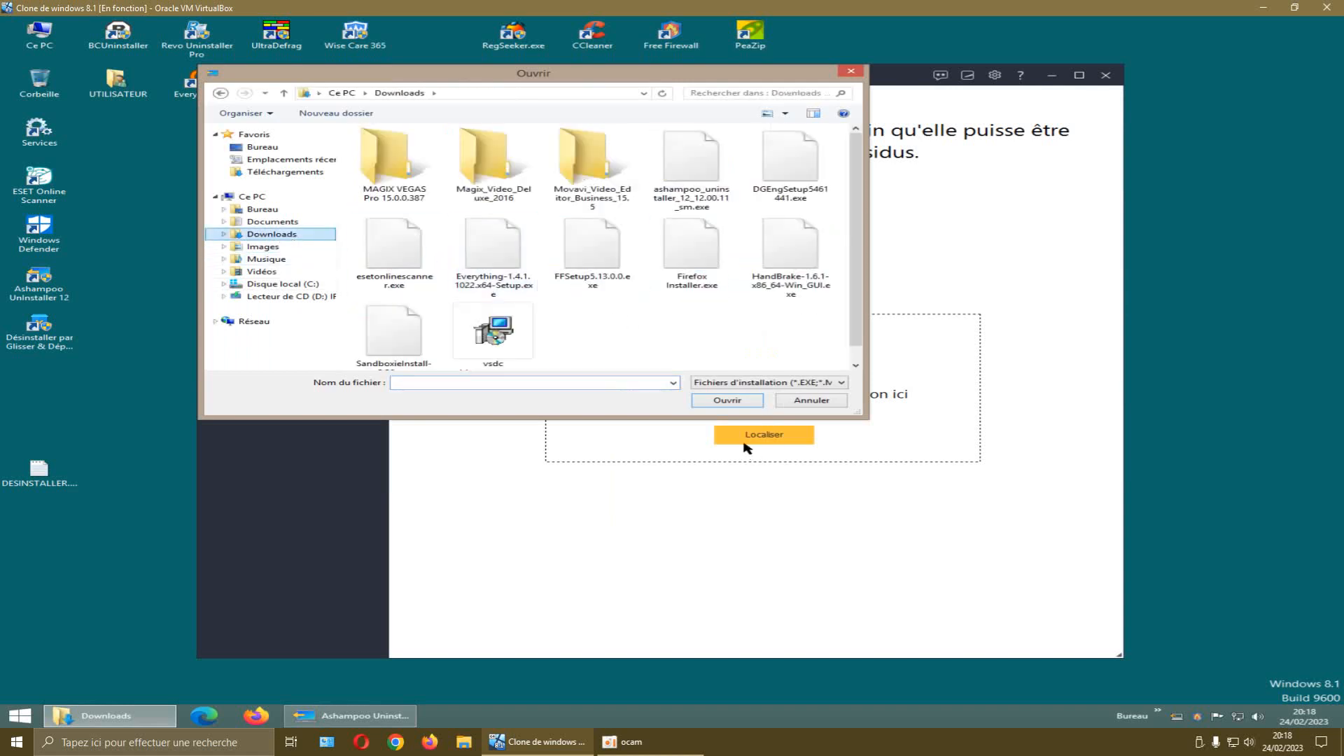
pyautogui.moveTo(871, 421); pyautogui.dragTo(995, 556)
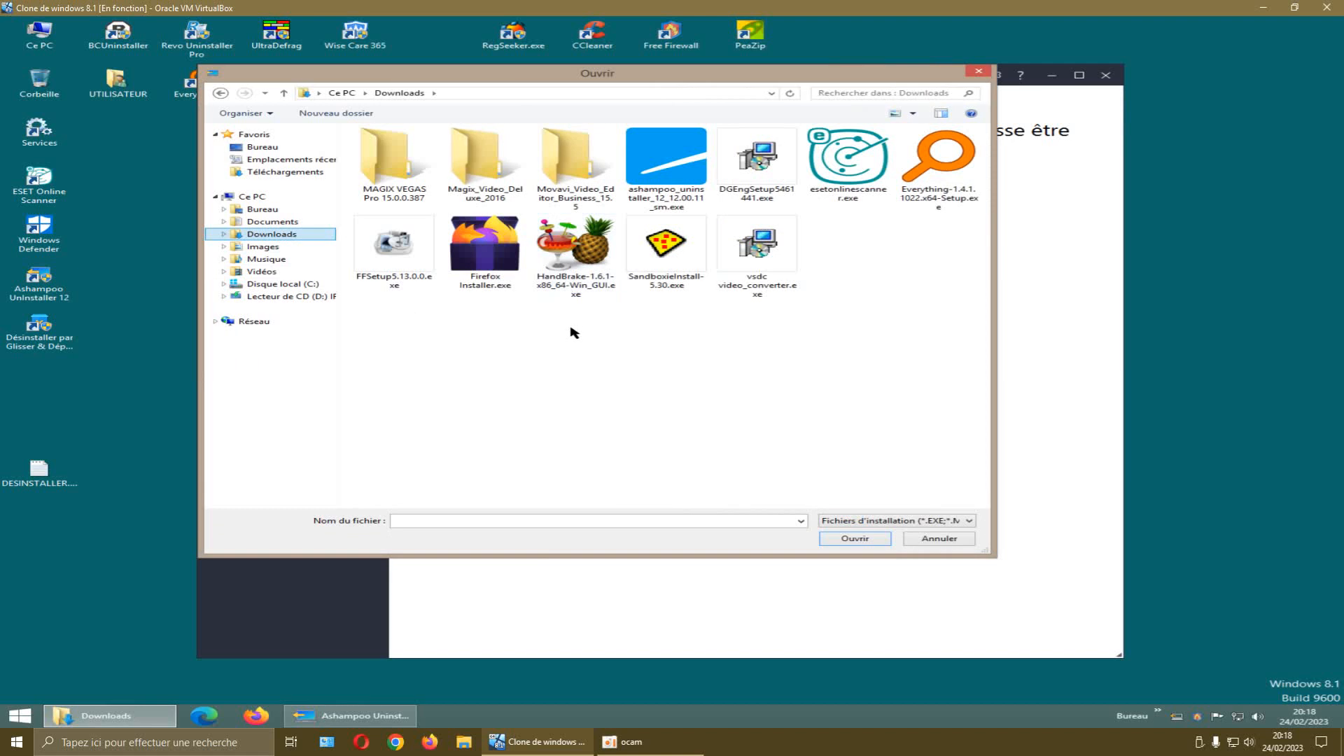
pyautogui.click(577, 283)
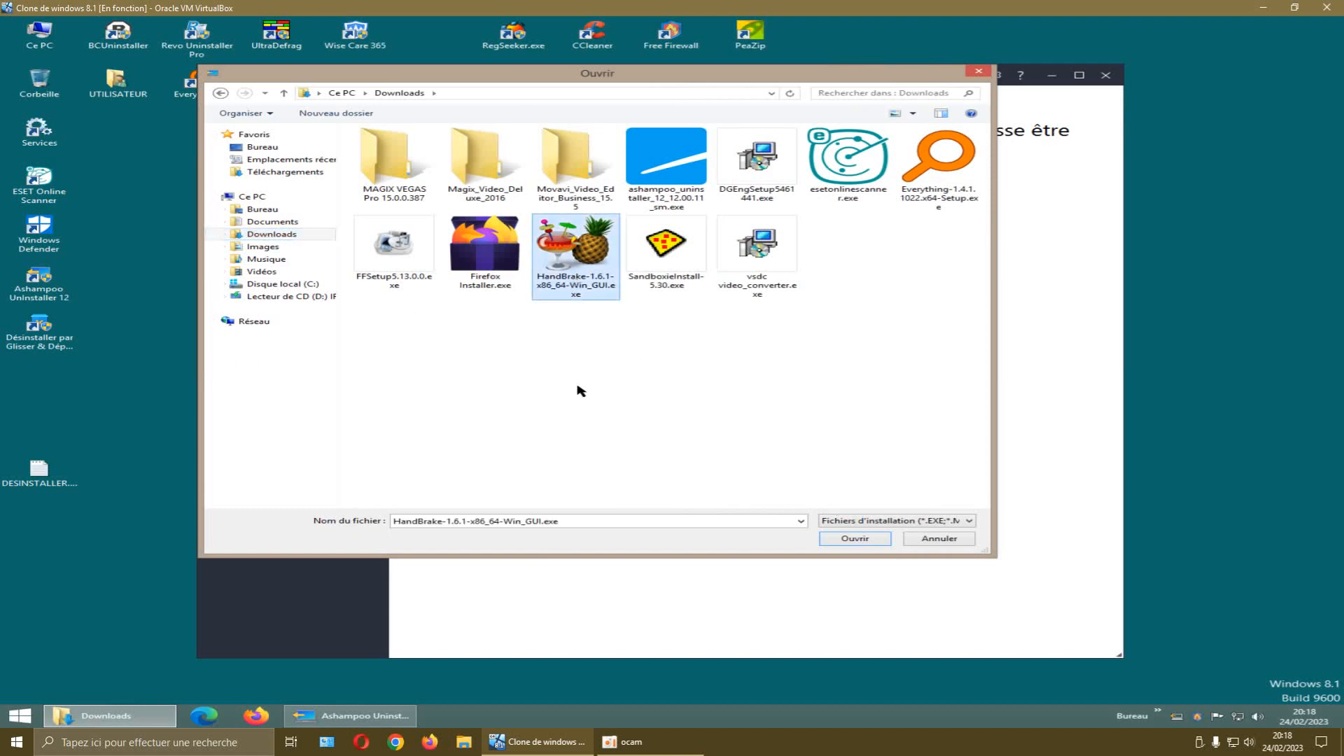
pyautogui.click(854, 538)
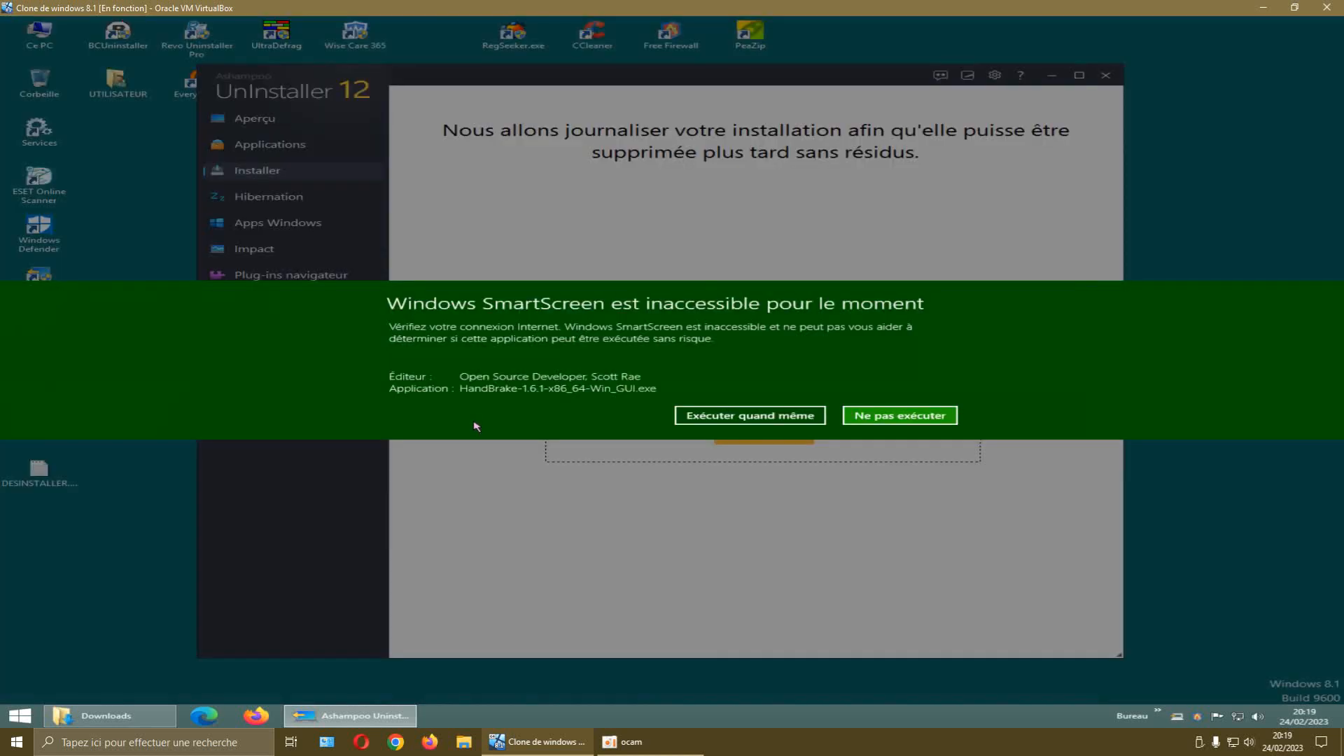
pyautogui.click(711, 416)
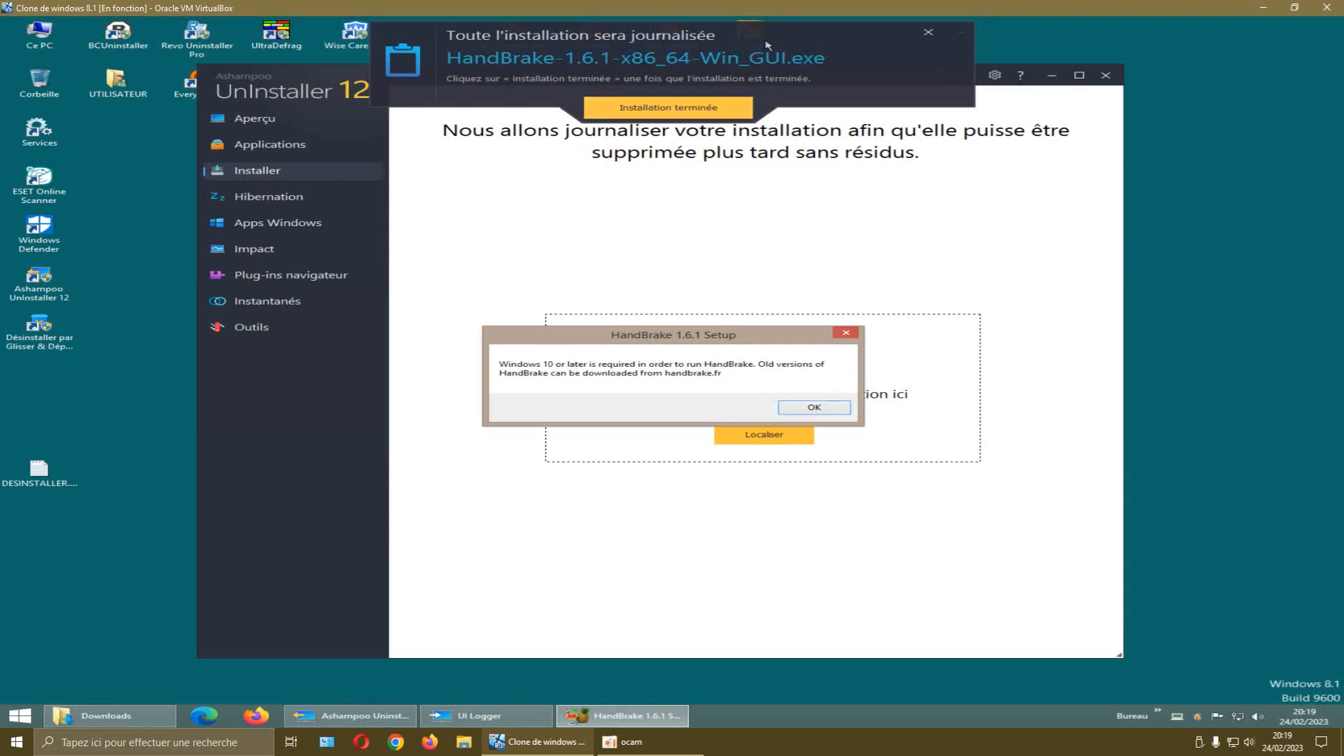
# Move the logging banner and the HandBrake 1.6.1 setup message apart, then dismiss the message and the log-file notice
pyautogui.moveTo(770, 42); pyautogui.dragTo(825, 89)
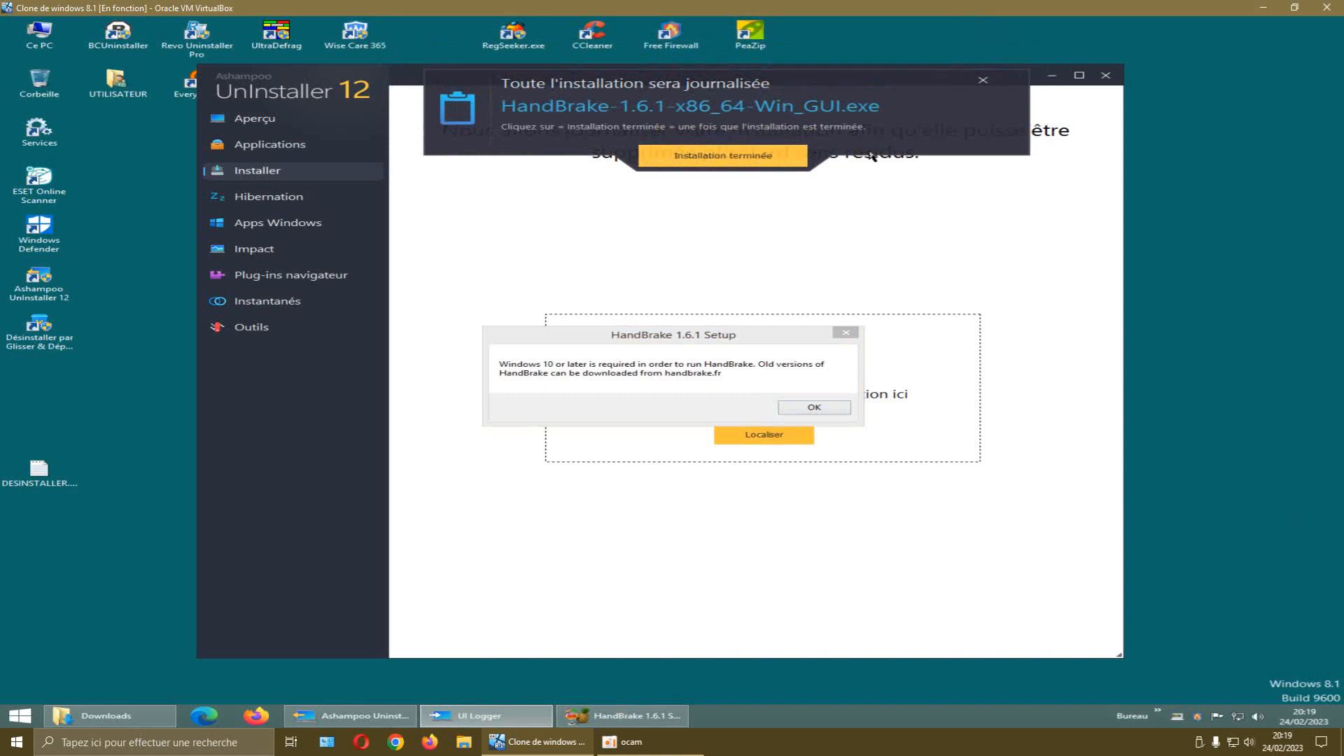
pyautogui.moveTo(885, 81); pyautogui.dragTo(946, 43)
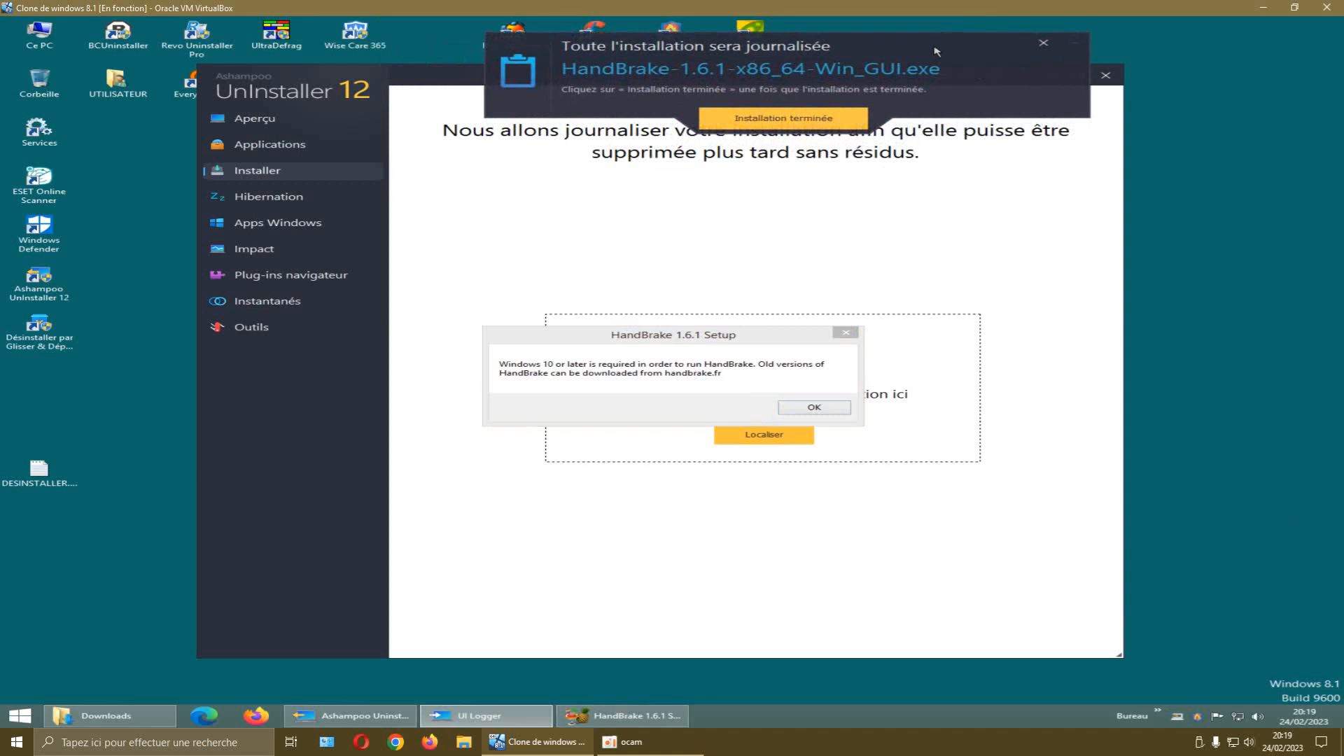
pyautogui.moveTo(936, 49); pyautogui.dragTo(950, 45)
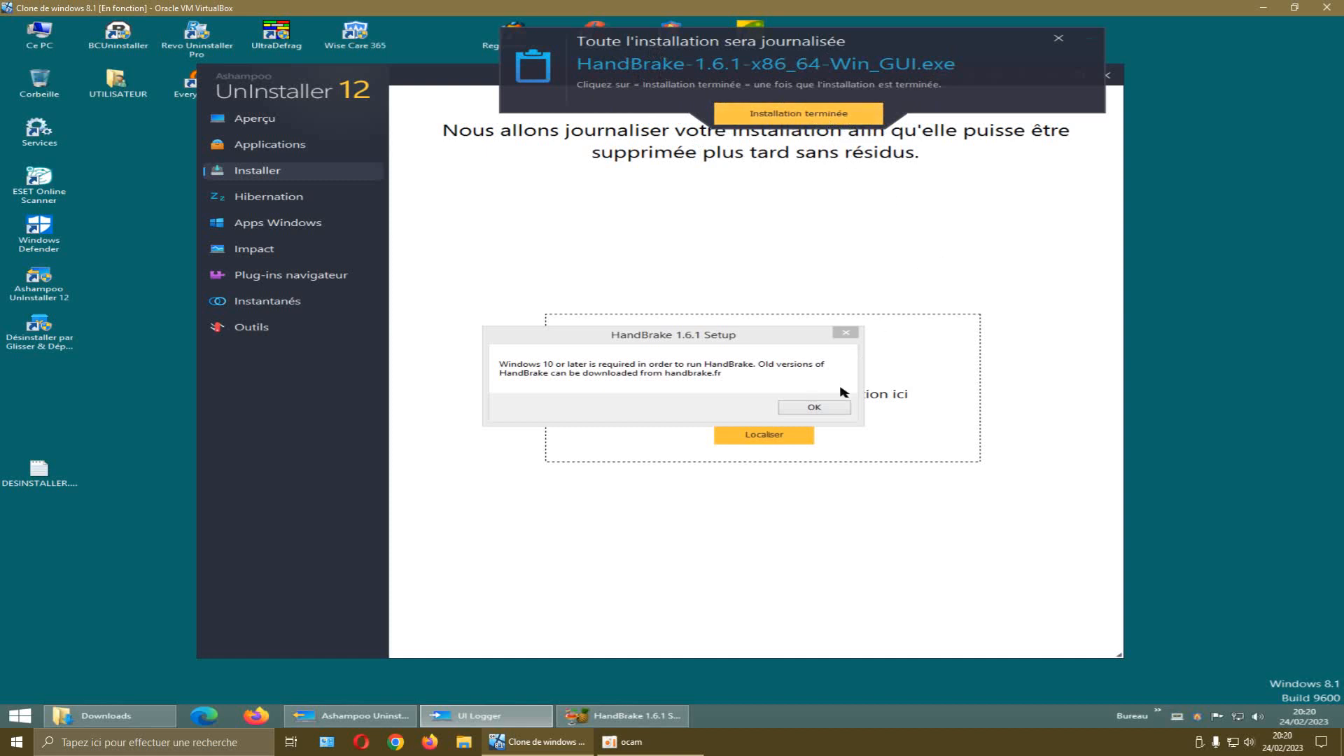
pyautogui.moveTo(780, 341); pyautogui.dragTo(772, 254)
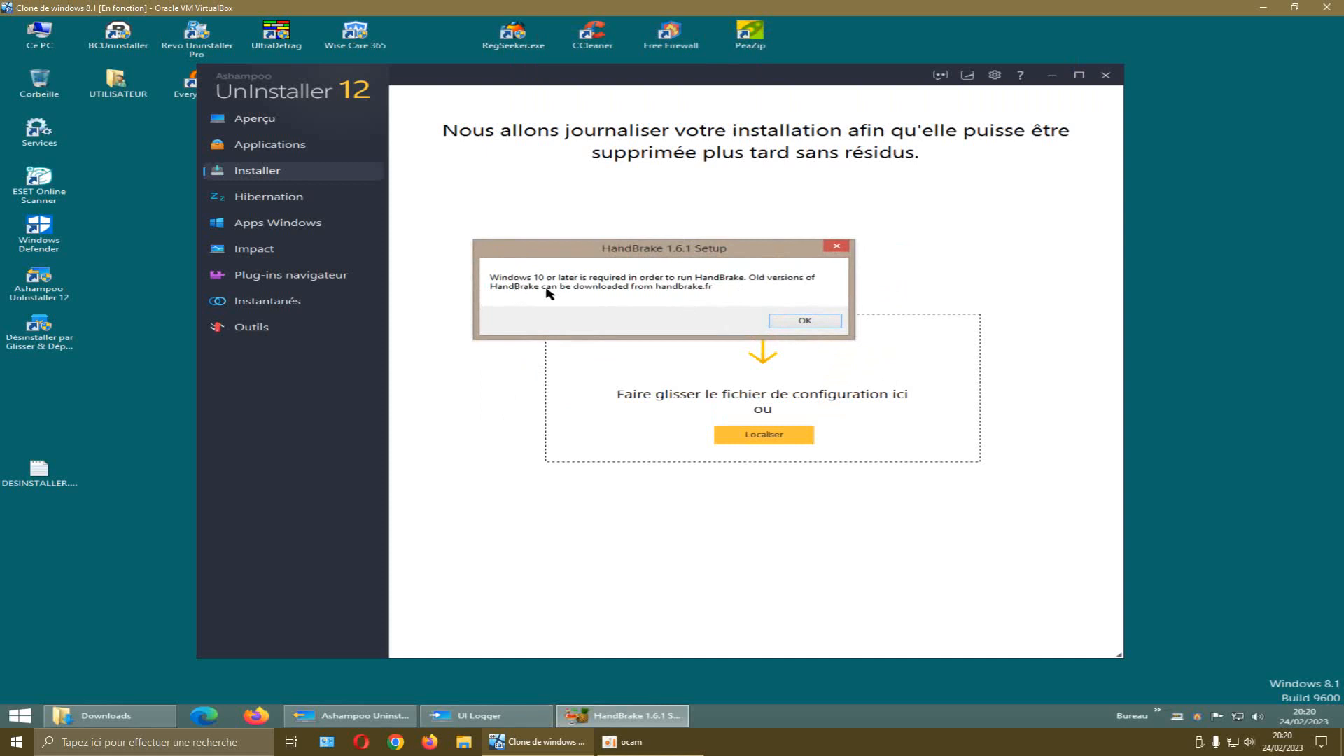
pyautogui.click(802, 324)
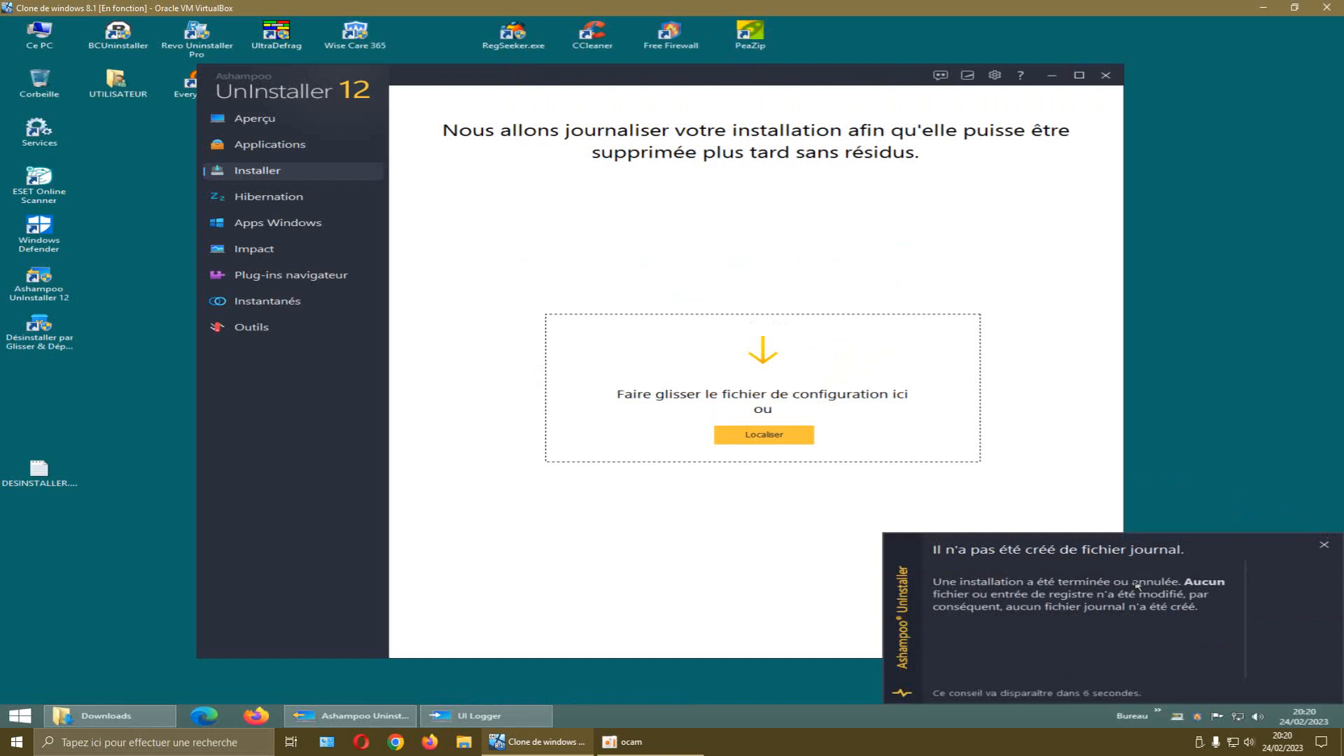
pyautogui.click(1323, 545)
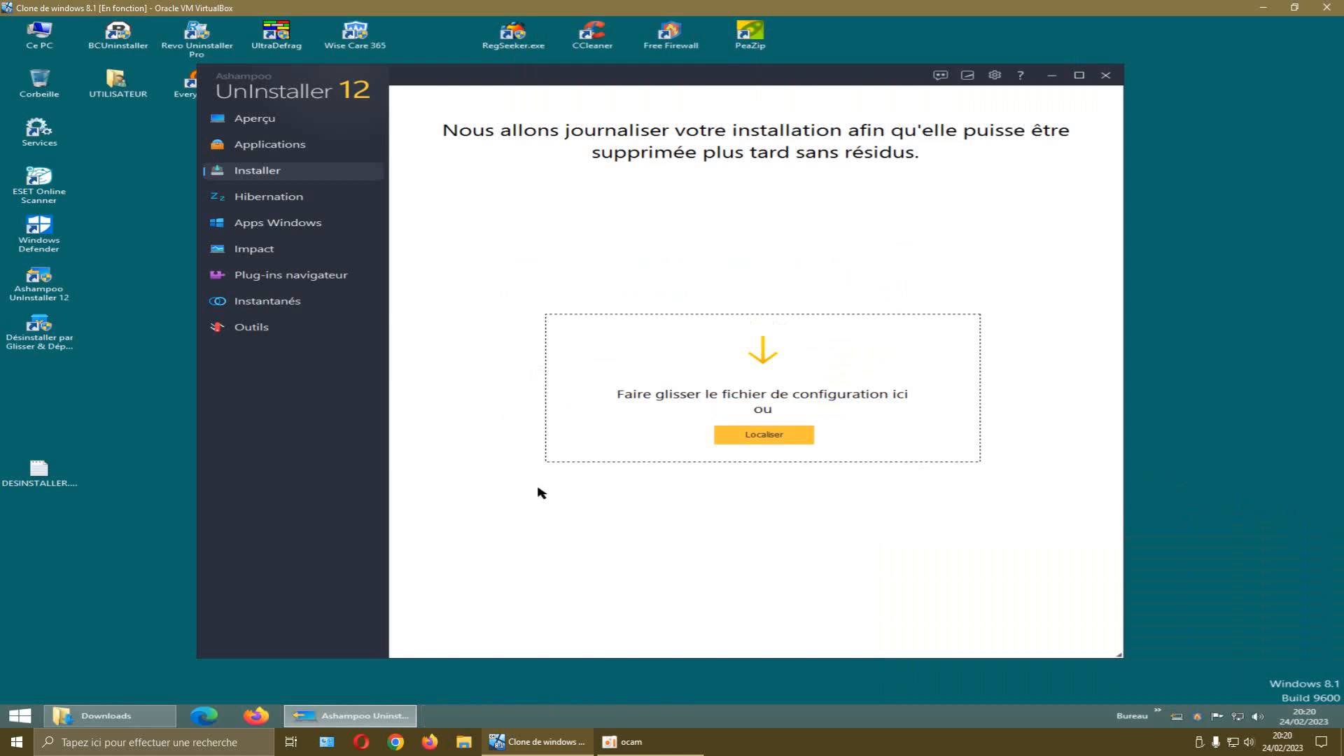
# Try the logged HandBrake installation again, dismissing the setup message and the log-file notice
pyautogui.click(729, 438)
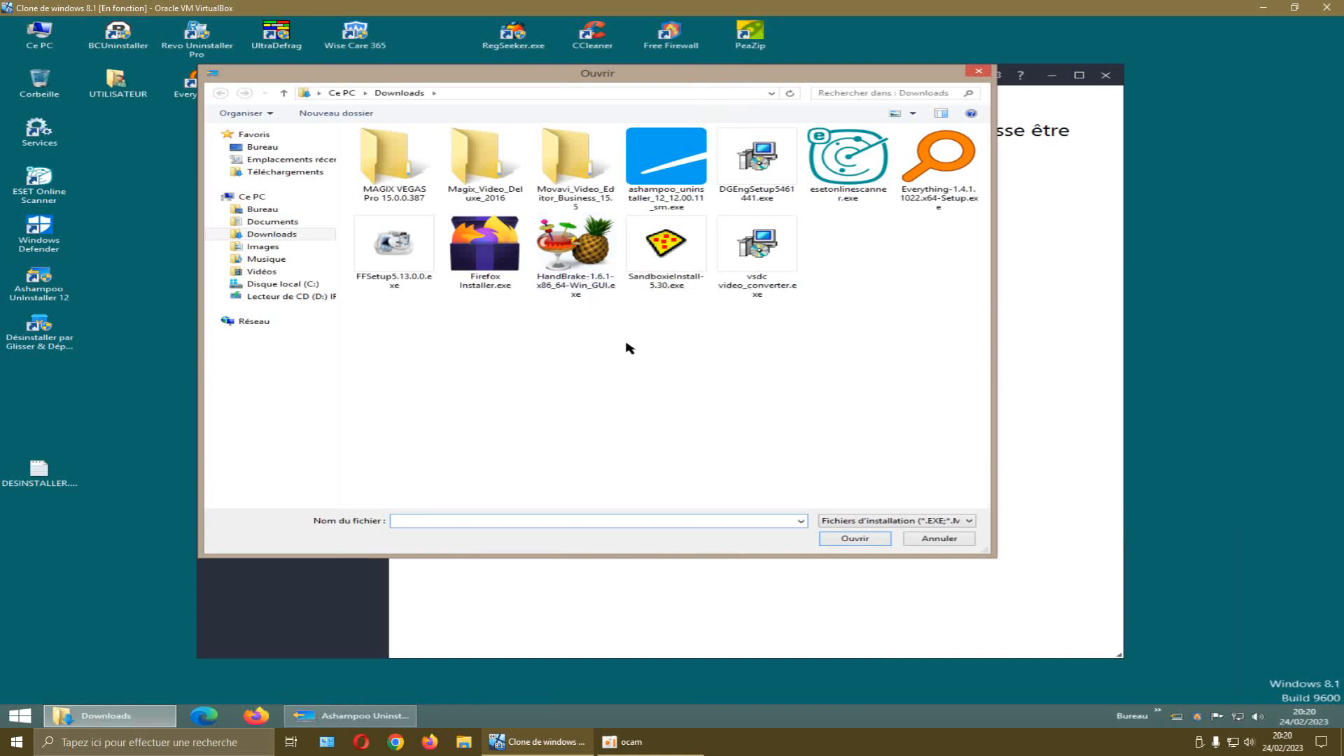
pyautogui.click(563, 255)
pyautogui.click(853, 539)
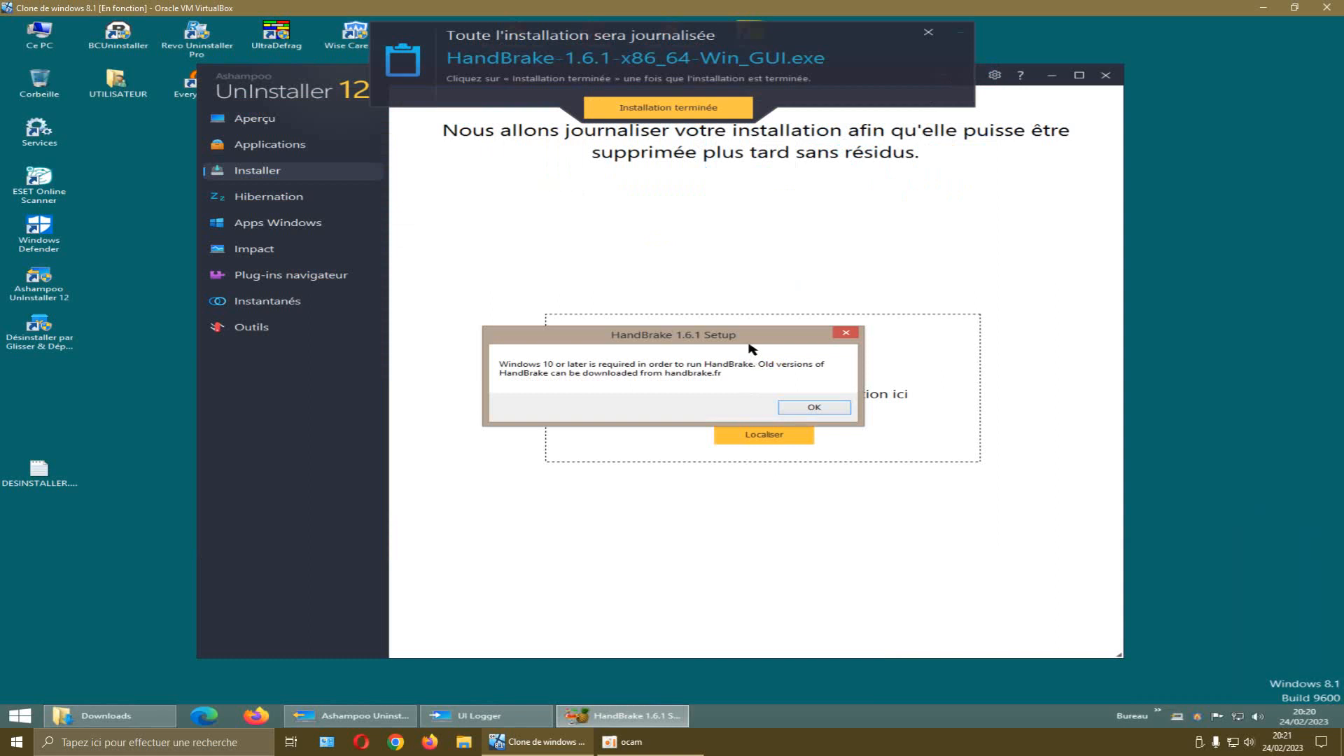
pyautogui.click(814, 406)
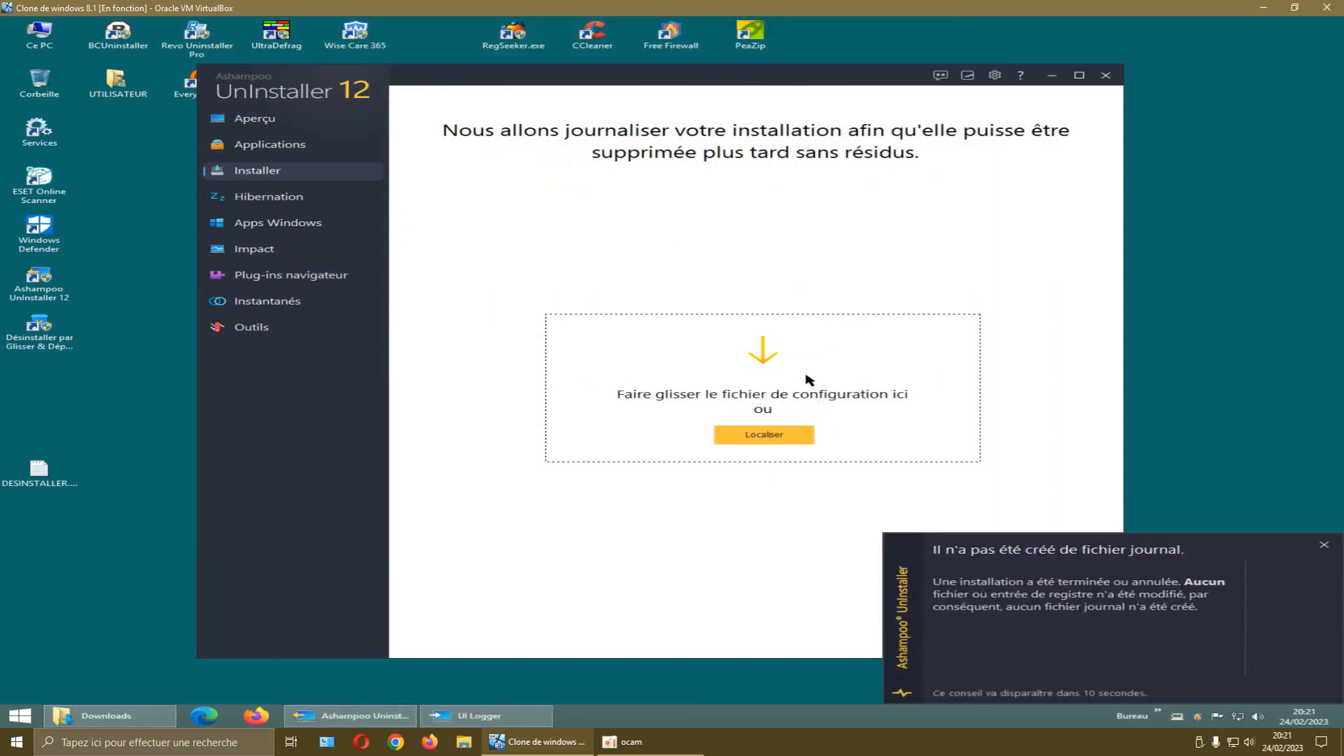
pyautogui.click(1325, 546)
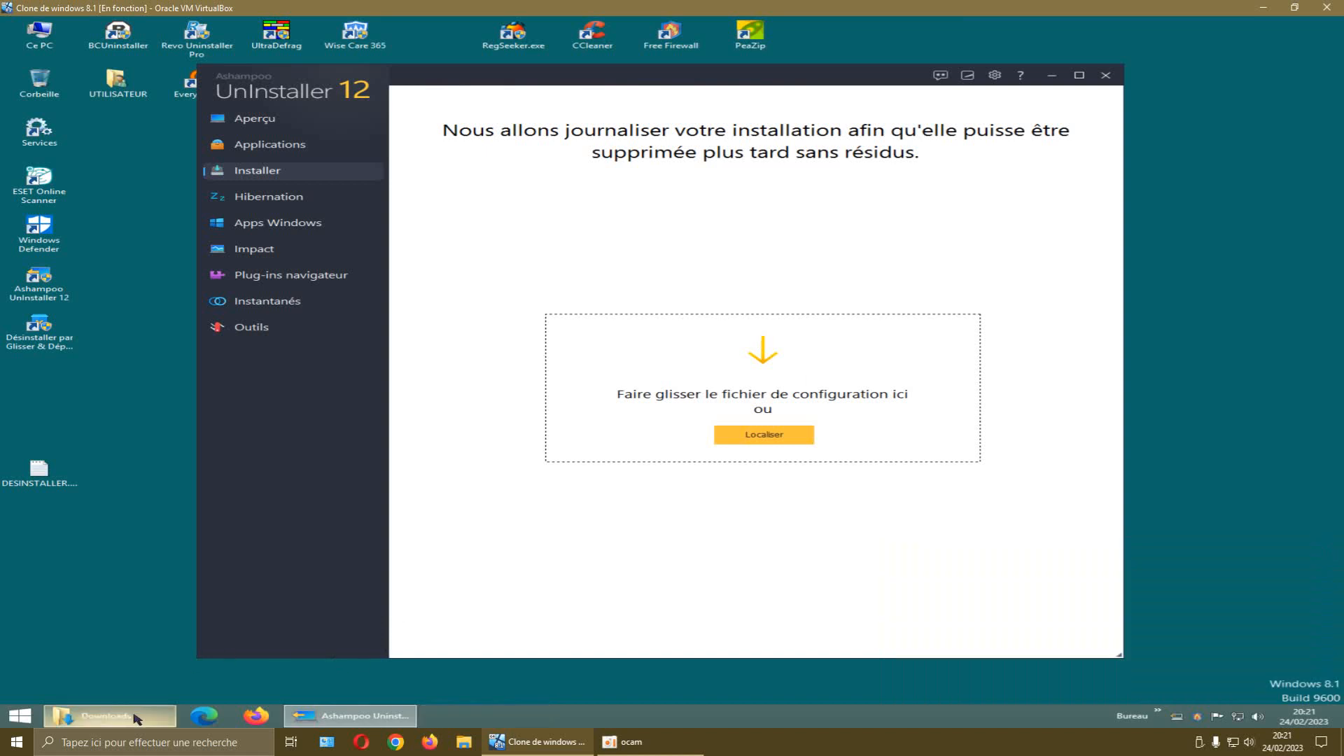
# Delete HandBrake-1.6.1-x86_64-Win_GUI.exe from the Downloads folder and confirm the deletion
pyautogui.click(105, 715)
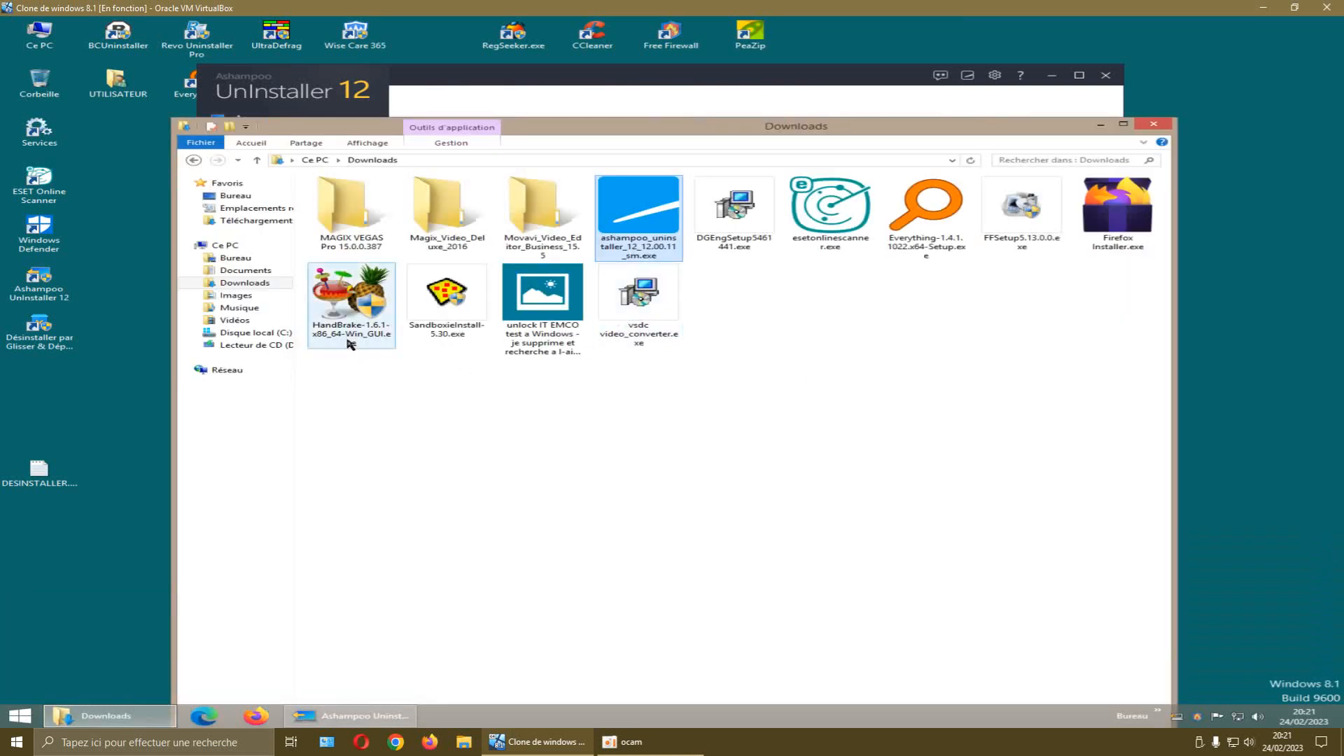
pyautogui.click(361, 322)
pyautogui.rightClick(361, 322)
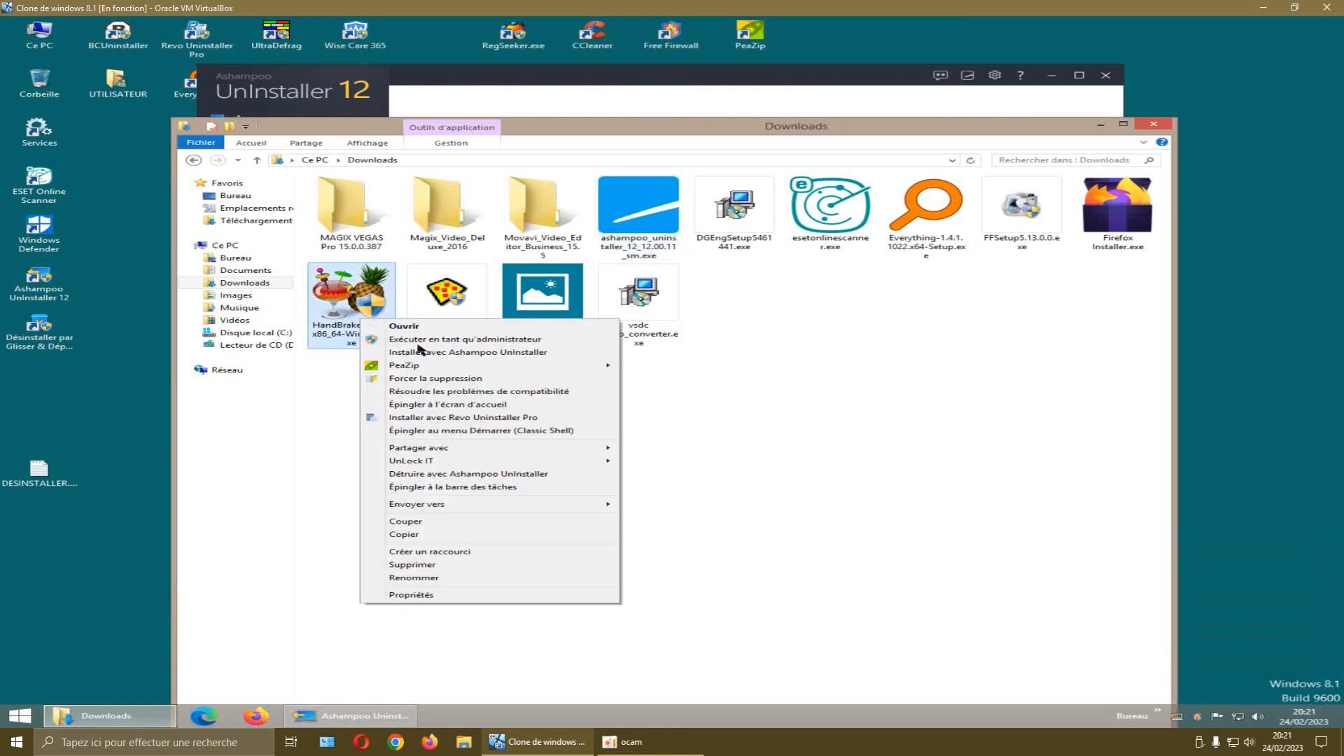
pyautogui.click(435, 564)
pyautogui.click(753, 418)
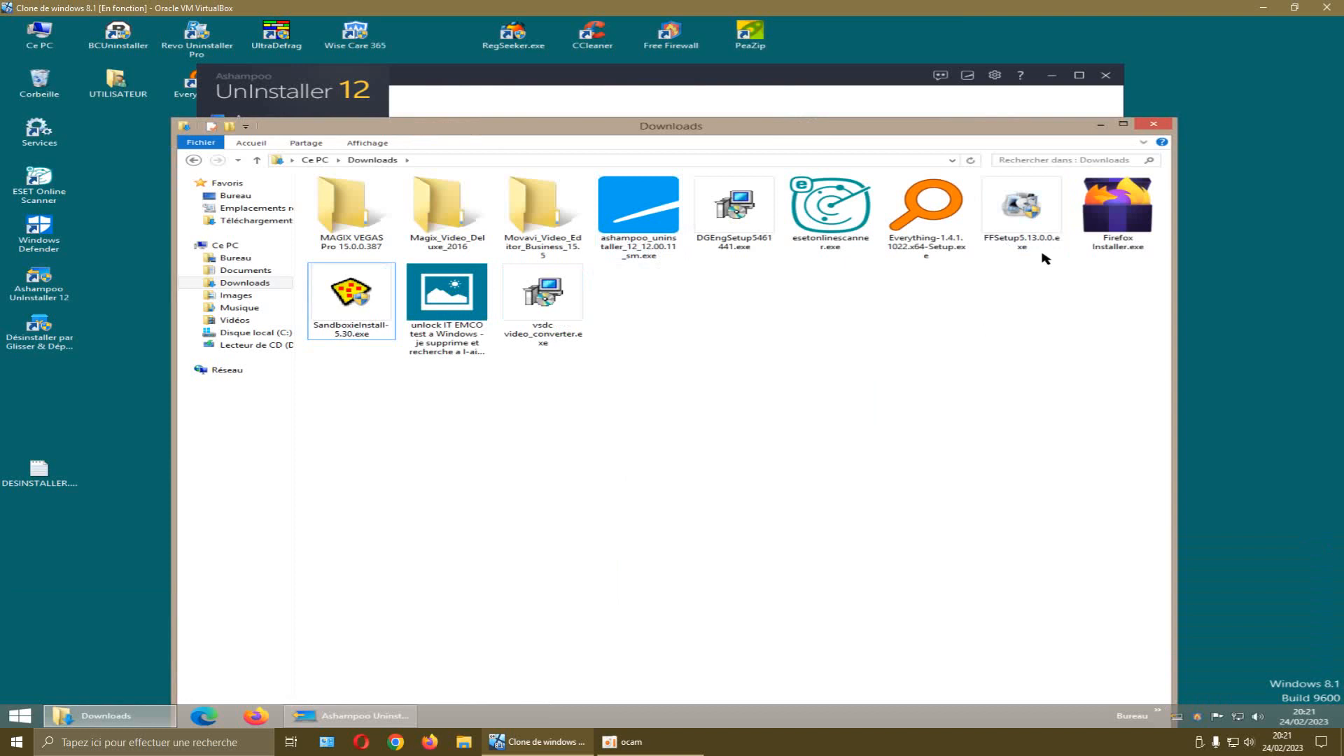
# Close the Downloads folder and start a logged installation of FFSetup5.13.0.0.exe, running it despite the SmartScreen warning
pyautogui.click(1028, 227)
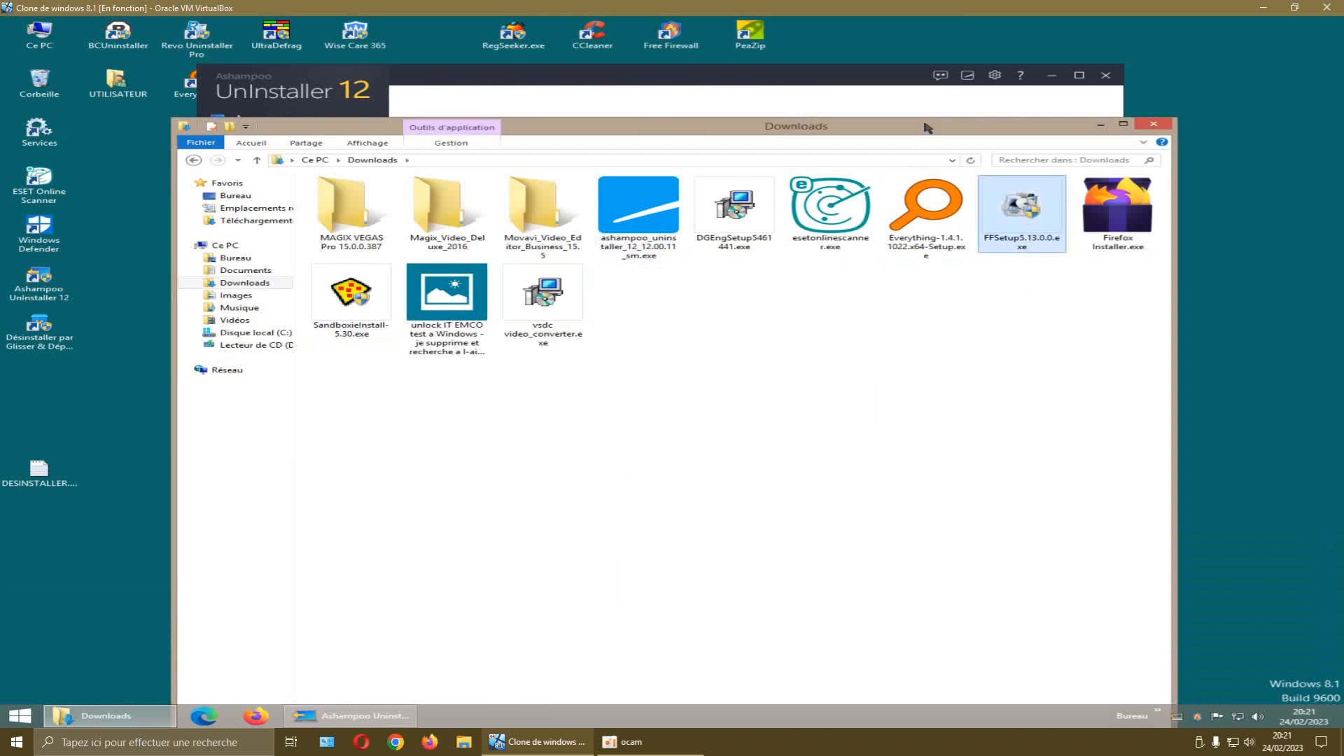
pyautogui.moveTo(925, 133); pyautogui.dragTo(887, 54)
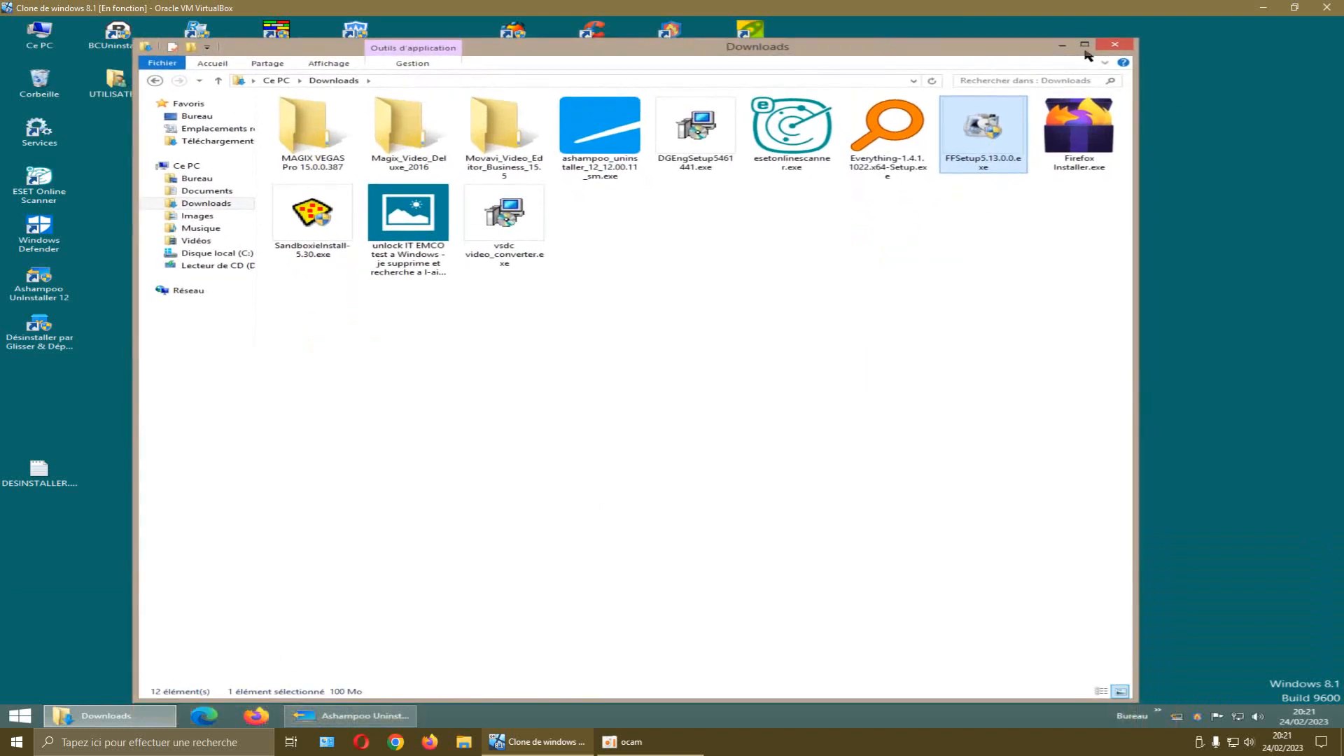
pyautogui.click(1114, 44)
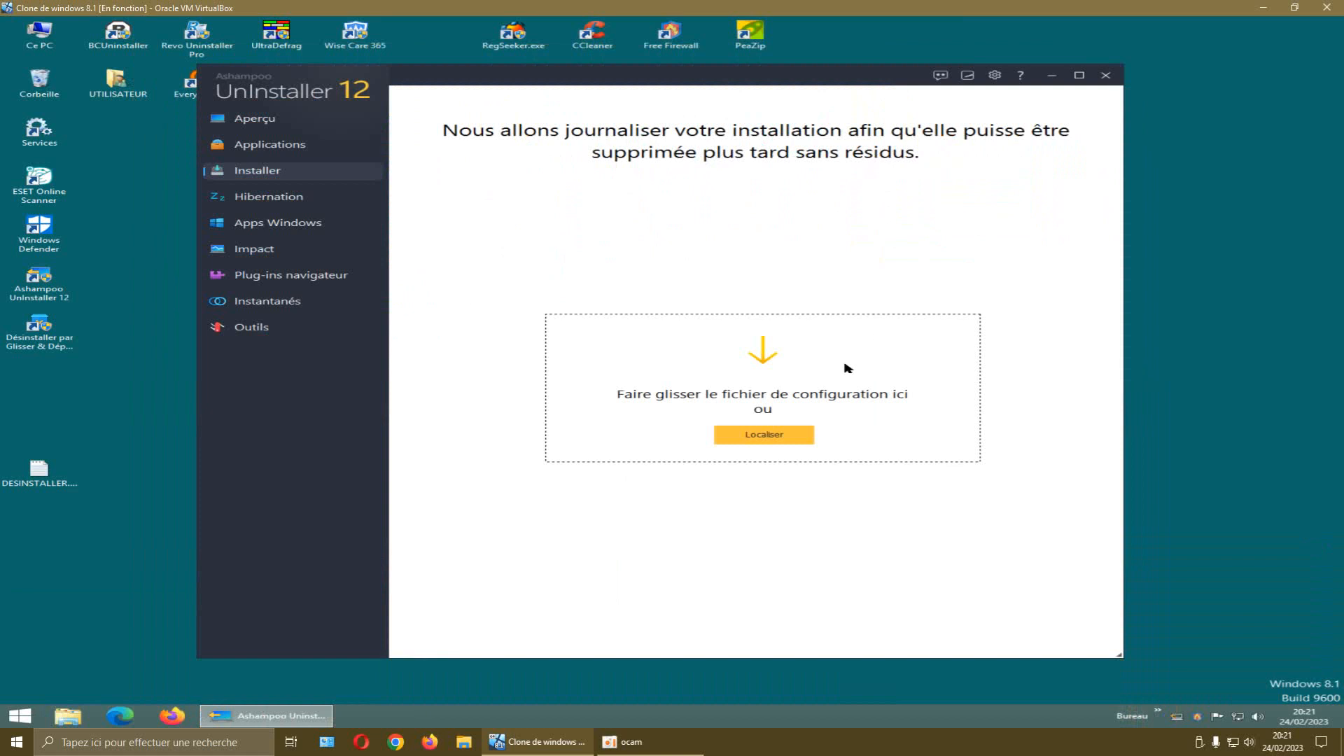
pyautogui.click(770, 438)
pyautogui.click(429, 272)
pyautogui.click(862, 534)
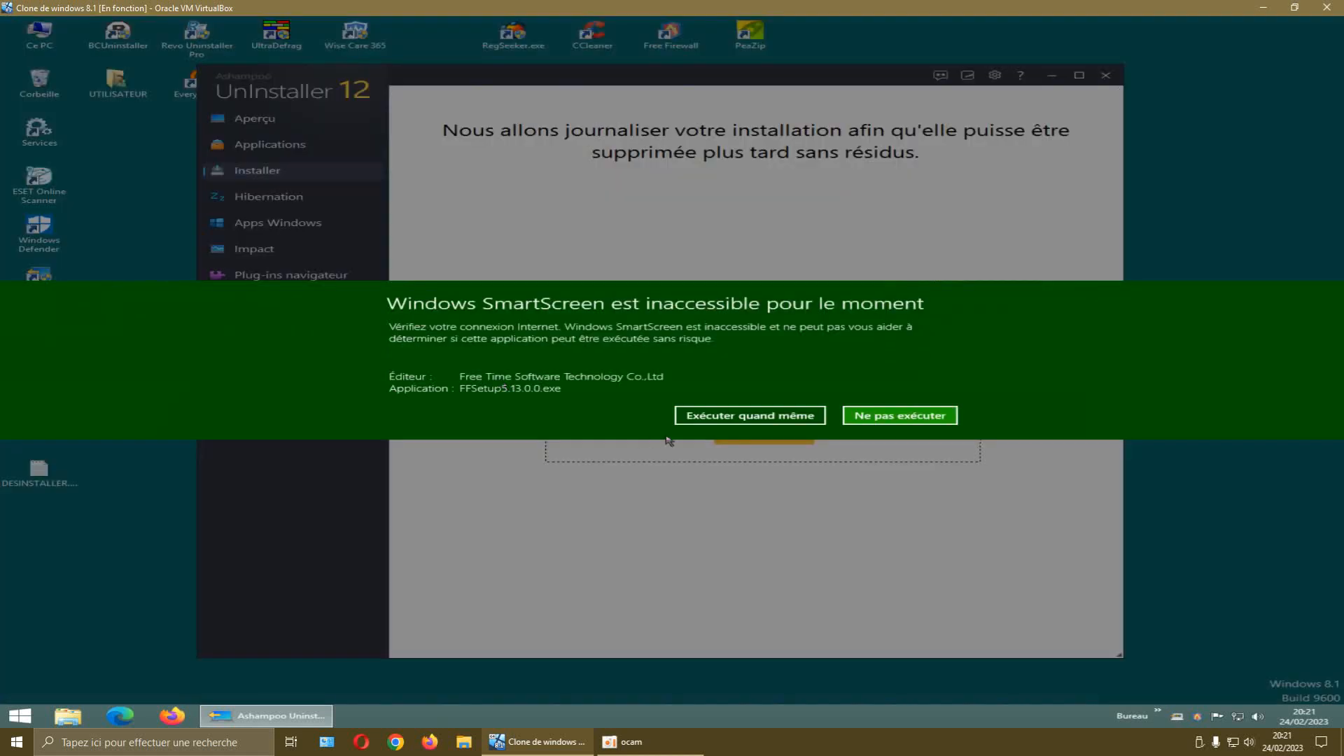
pyautogui.click(702, 420)
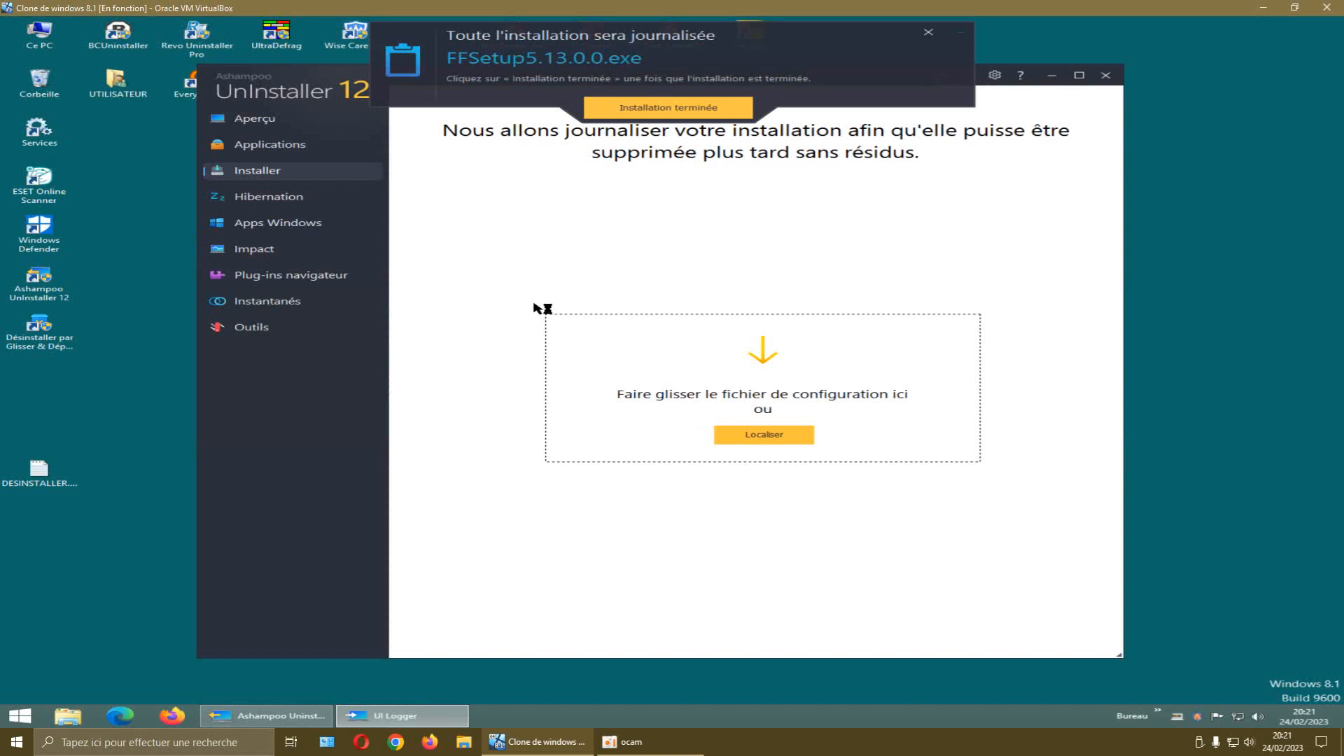
# Empty the recycle bin, confirming permanent deletion of HandBrake-1.6.1-x86_64-Win_GUI.exe, and dismiss the Windows Explorer firewall alerts
pyautogui.rightClick(40, 83)
pyautogui.click(77, 105)
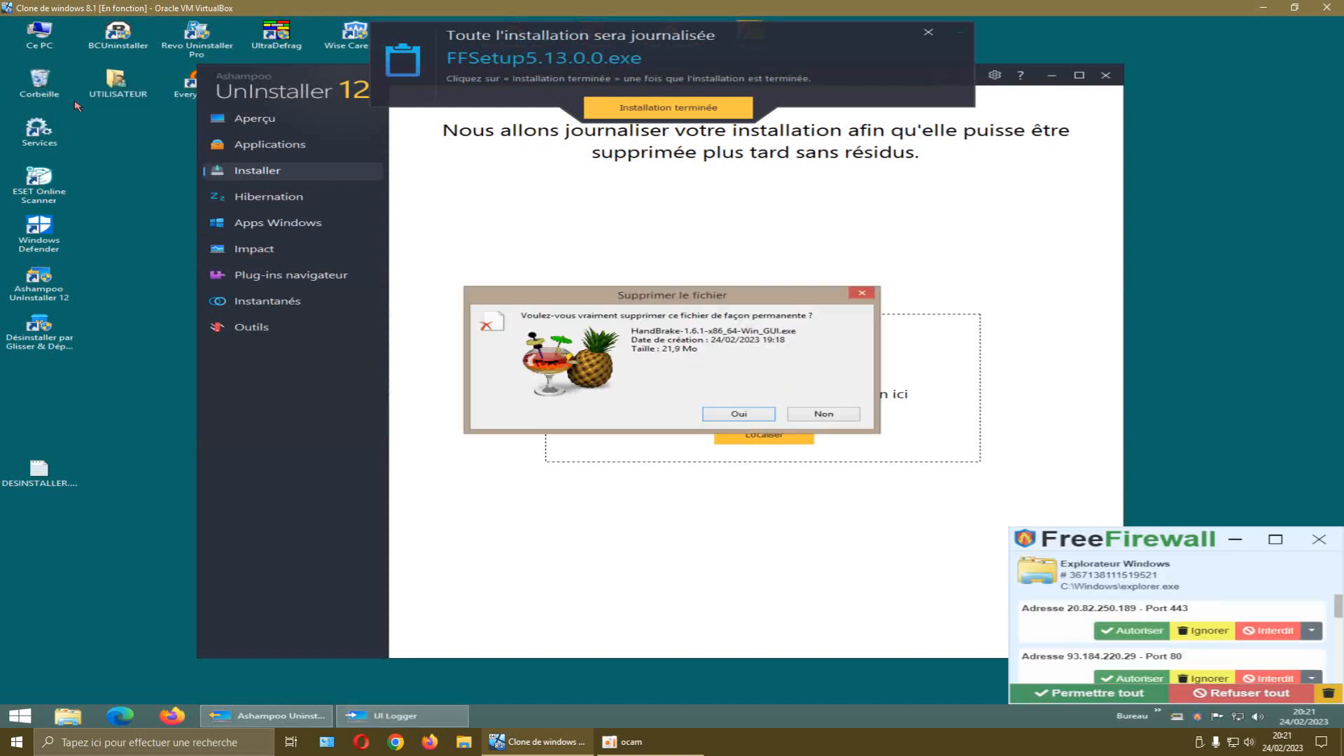
pyautogui.click(728, 414)
pyautogui.click(1319, 540)
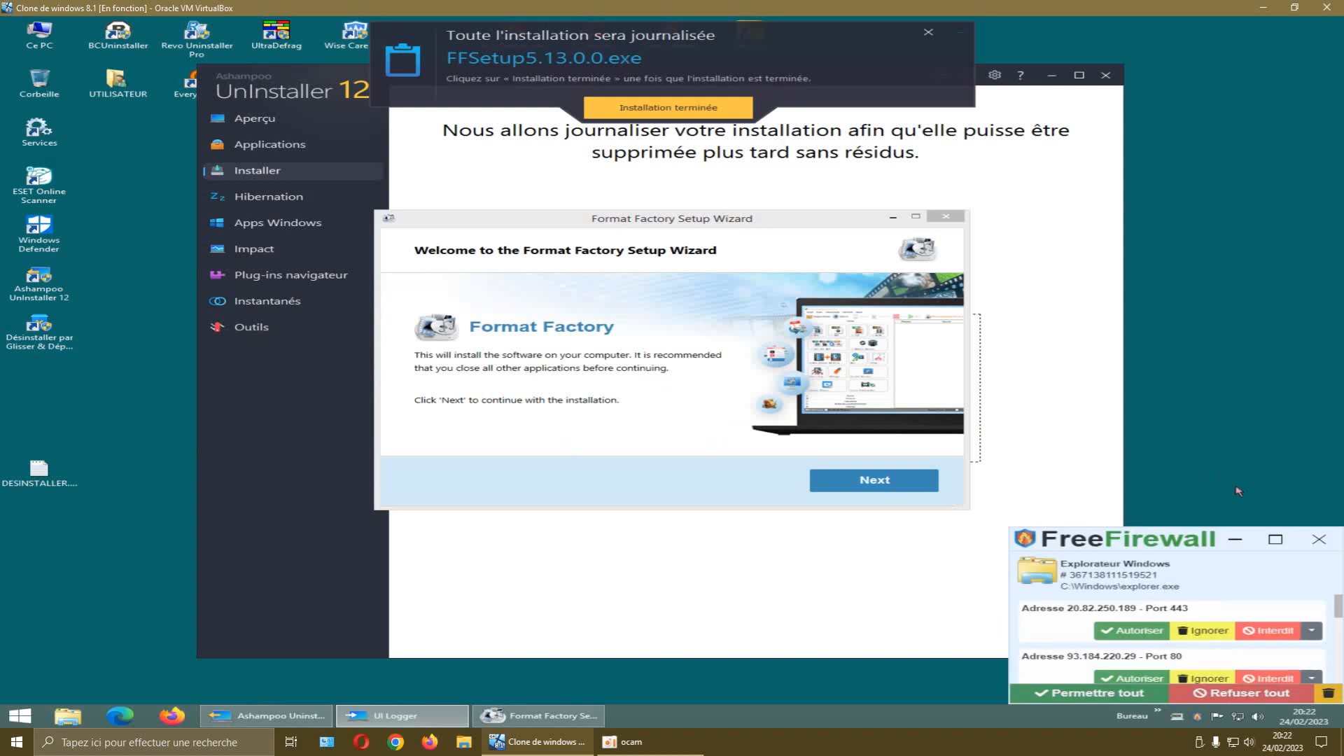
pyautogui.click(1318, 539)
# Separate the setup wizard from the logging banner, accept the Format Factory license and install into C:\Program Files (x86)\FormatFactory
pyautogui.moveTo(788, 225); pyautogui.dragTo(818, 227)
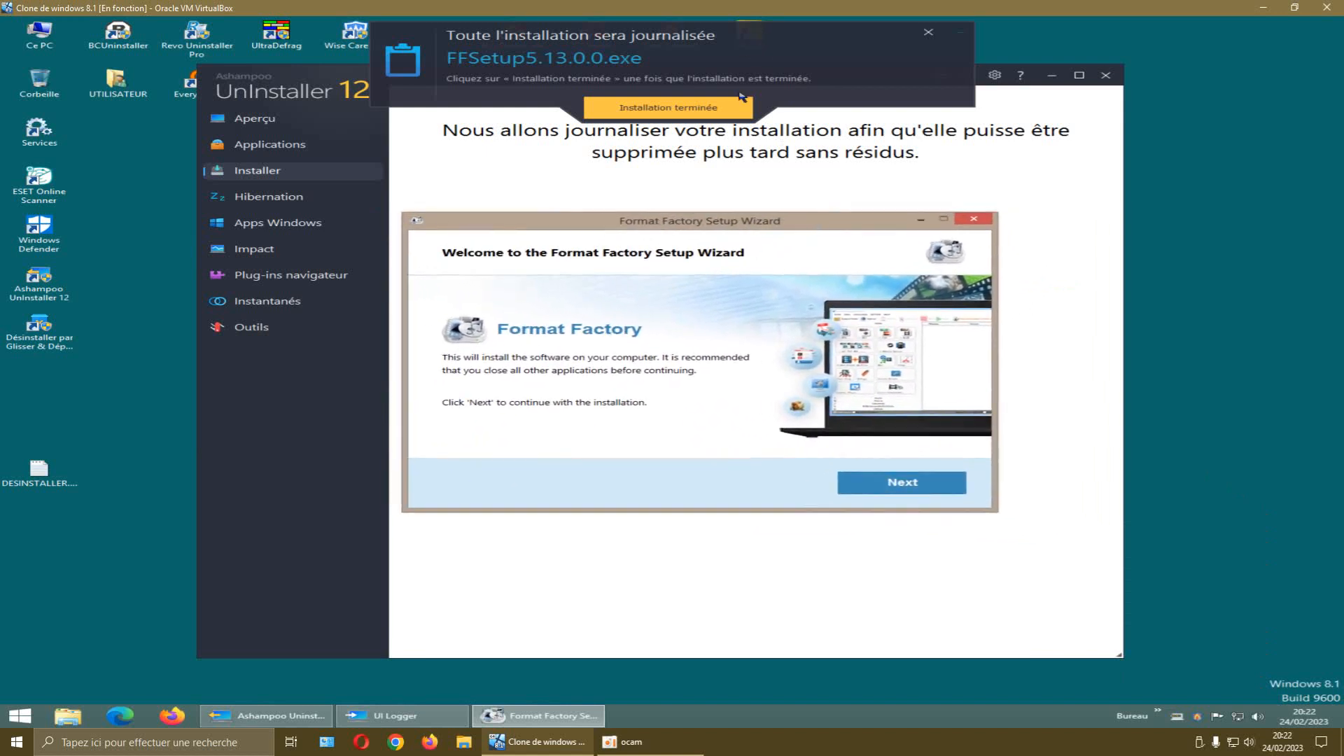
pyautogui.moveTo(783, 41); pyautogui.dragTo(793, 49)
pyautogui.moveTo(829, 219); pyautogui.dragTo(821, 210)
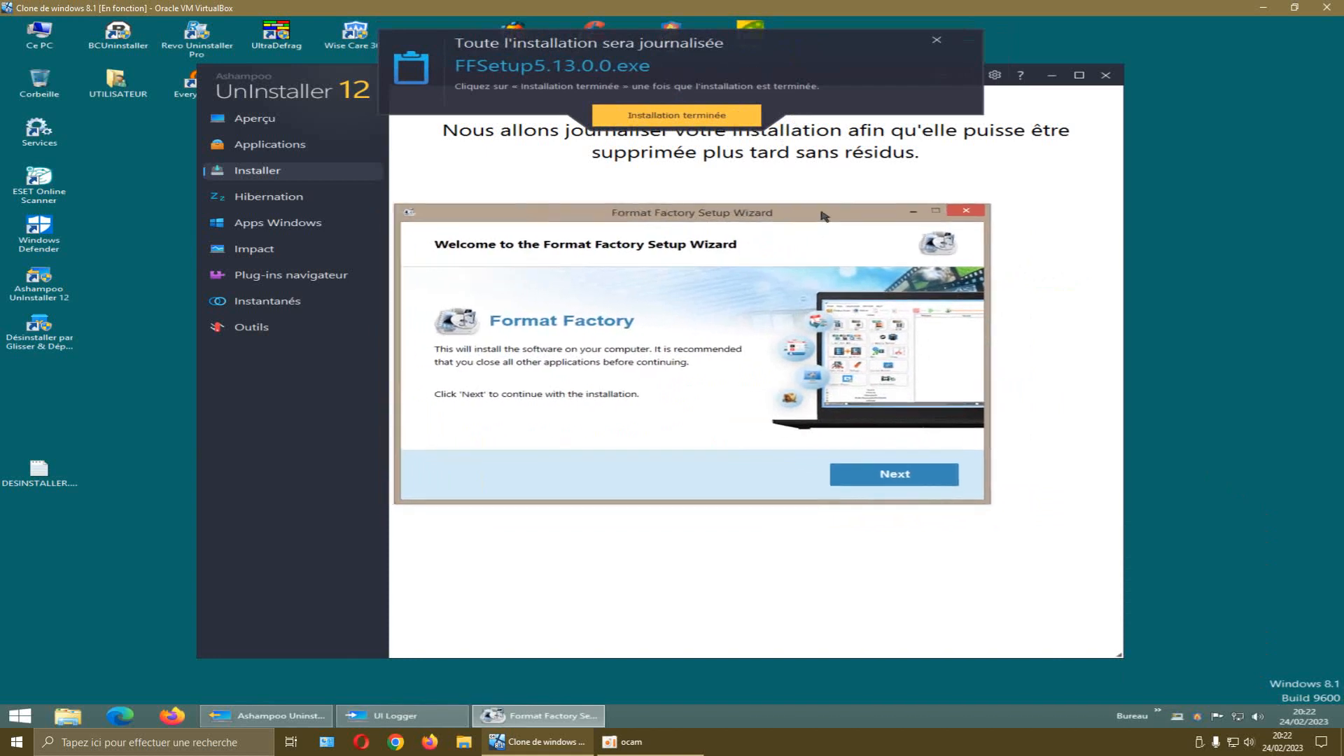
pyautogui.click(883, 479)
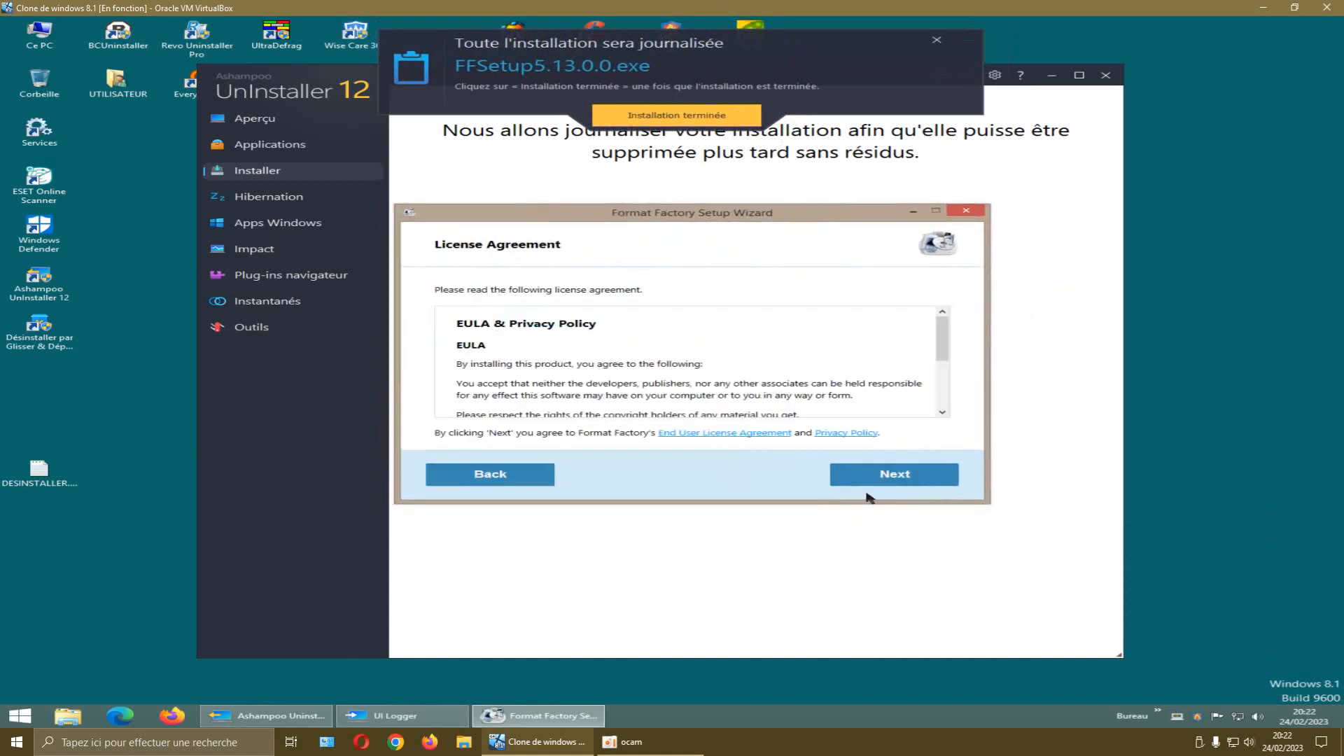
pyautogui.click(887, 476)
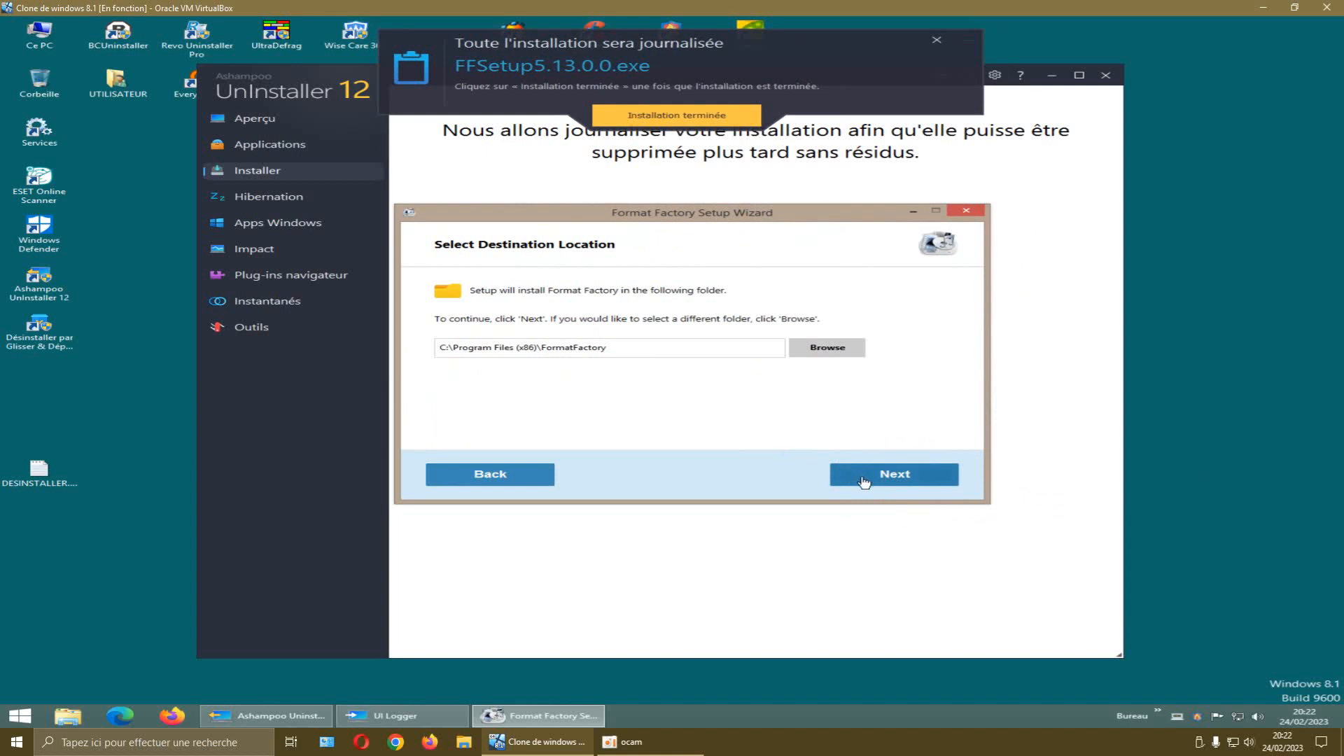
pyautogui.click(865, 482)
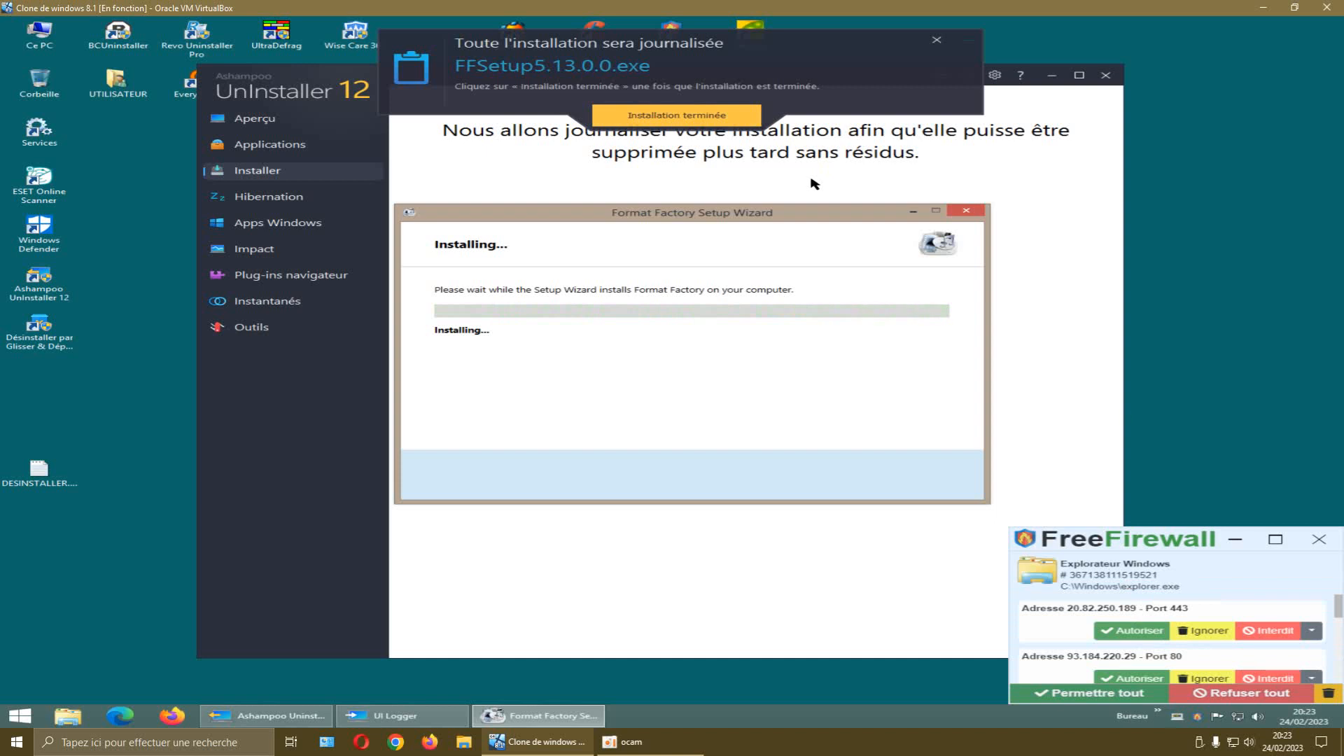
# Accept the BrightData consent request for Format Factory and dismiss the Windows Explorer firewall alerts
pyautogui.click(1318, 539)
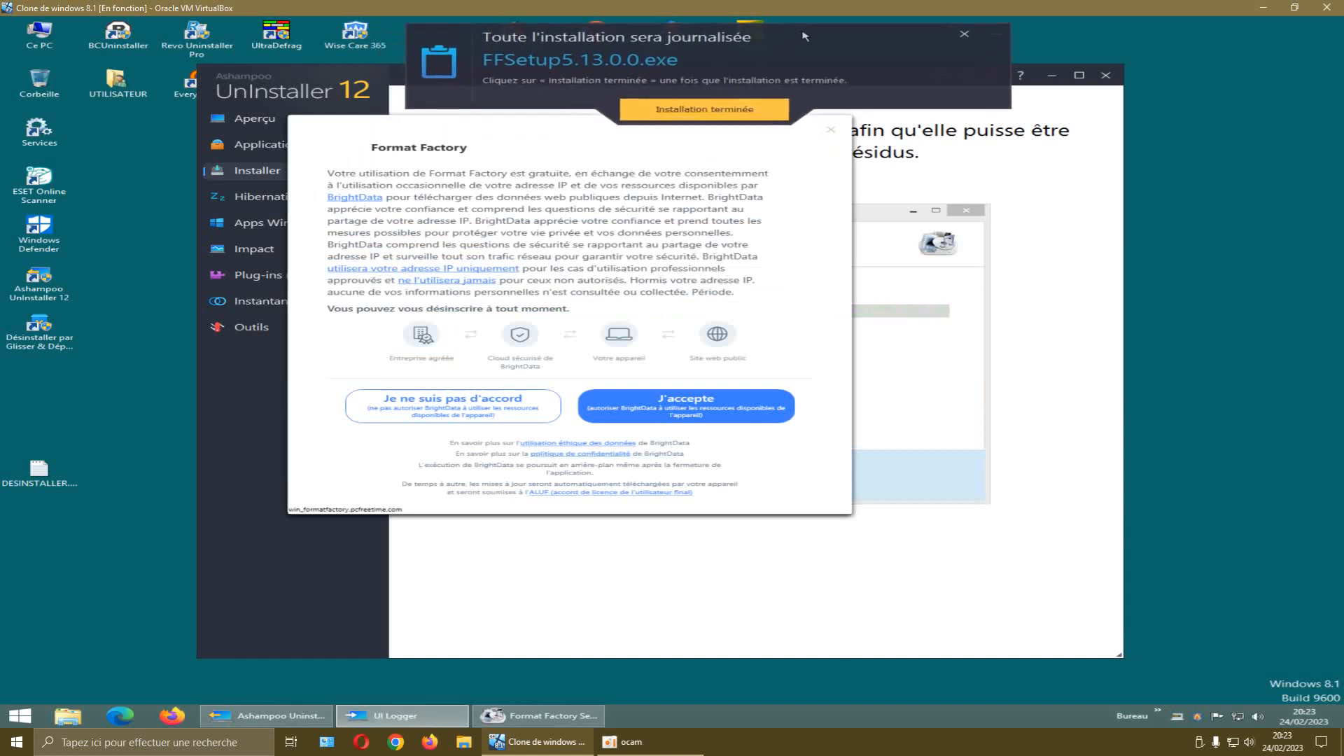
pyautogui.moveTo(549, 134); pyautogui.dragTo(627, 180)
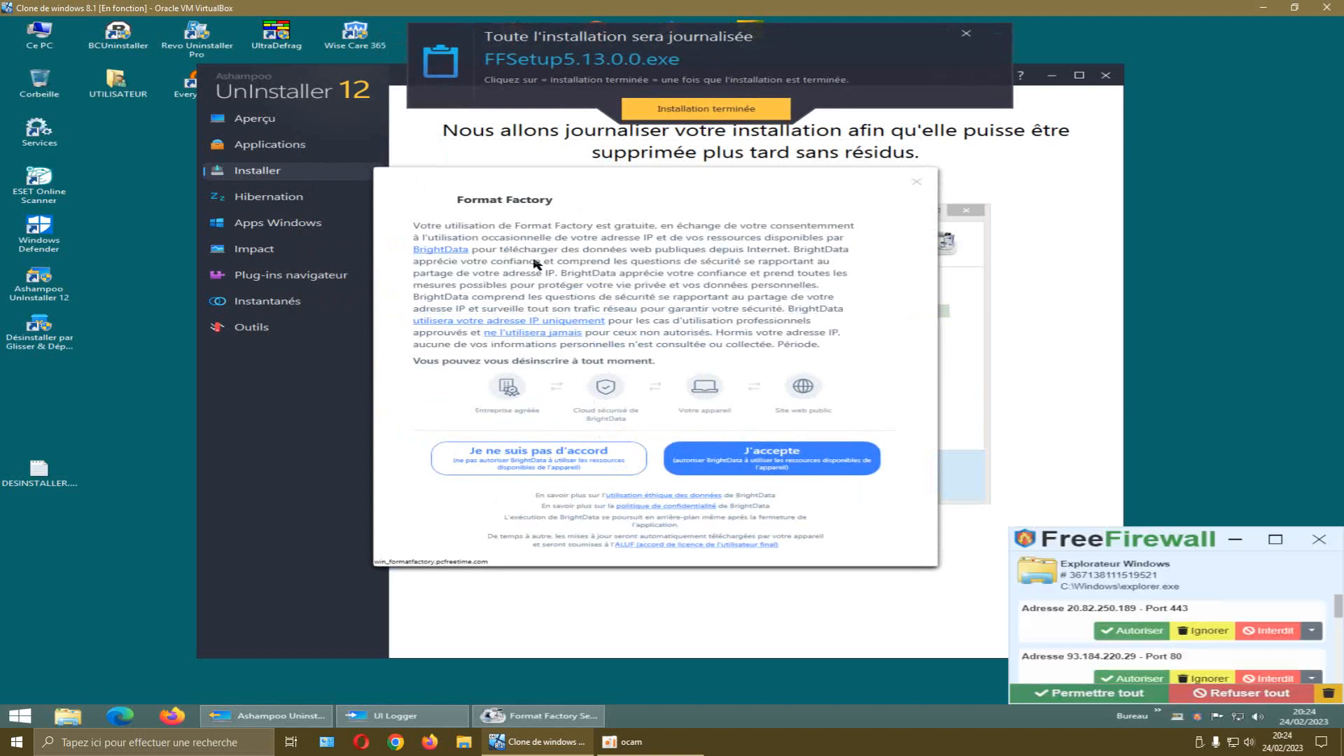
pyautogui.click(746, 463)
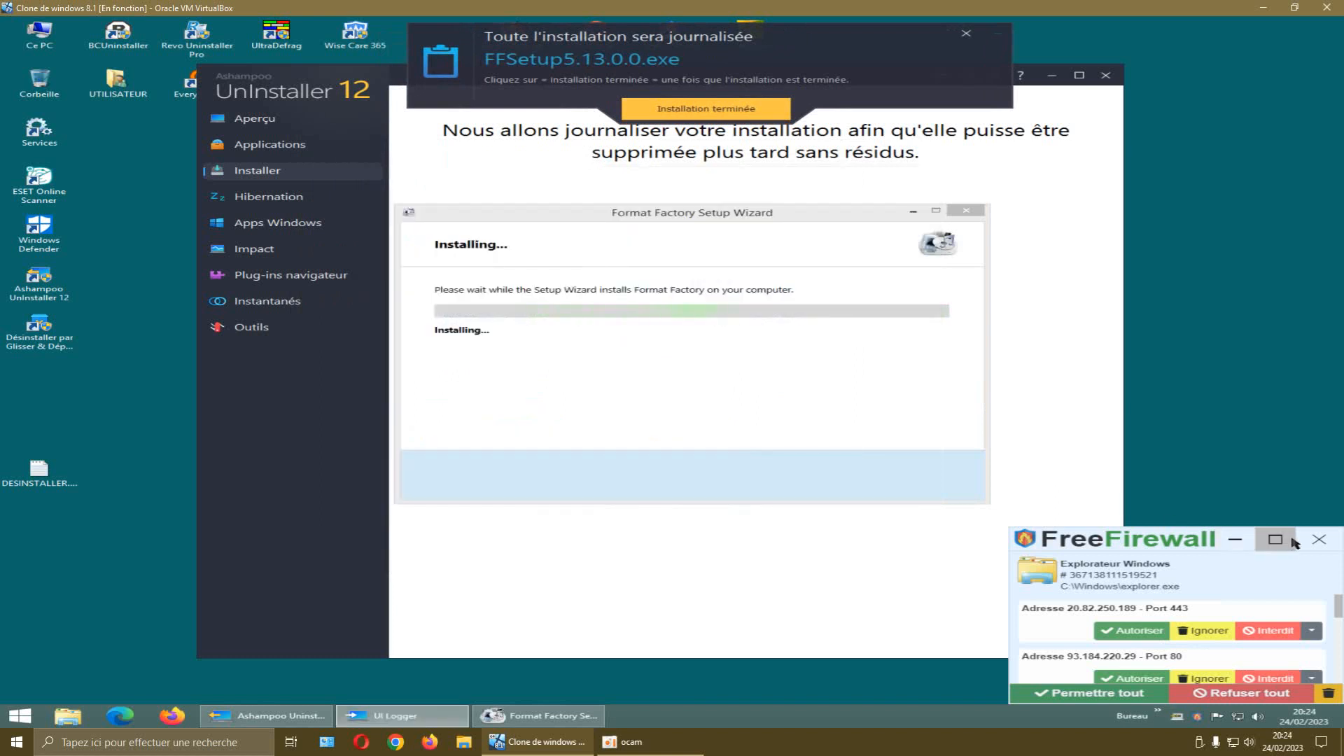
pyautogui.click(1317, 539)
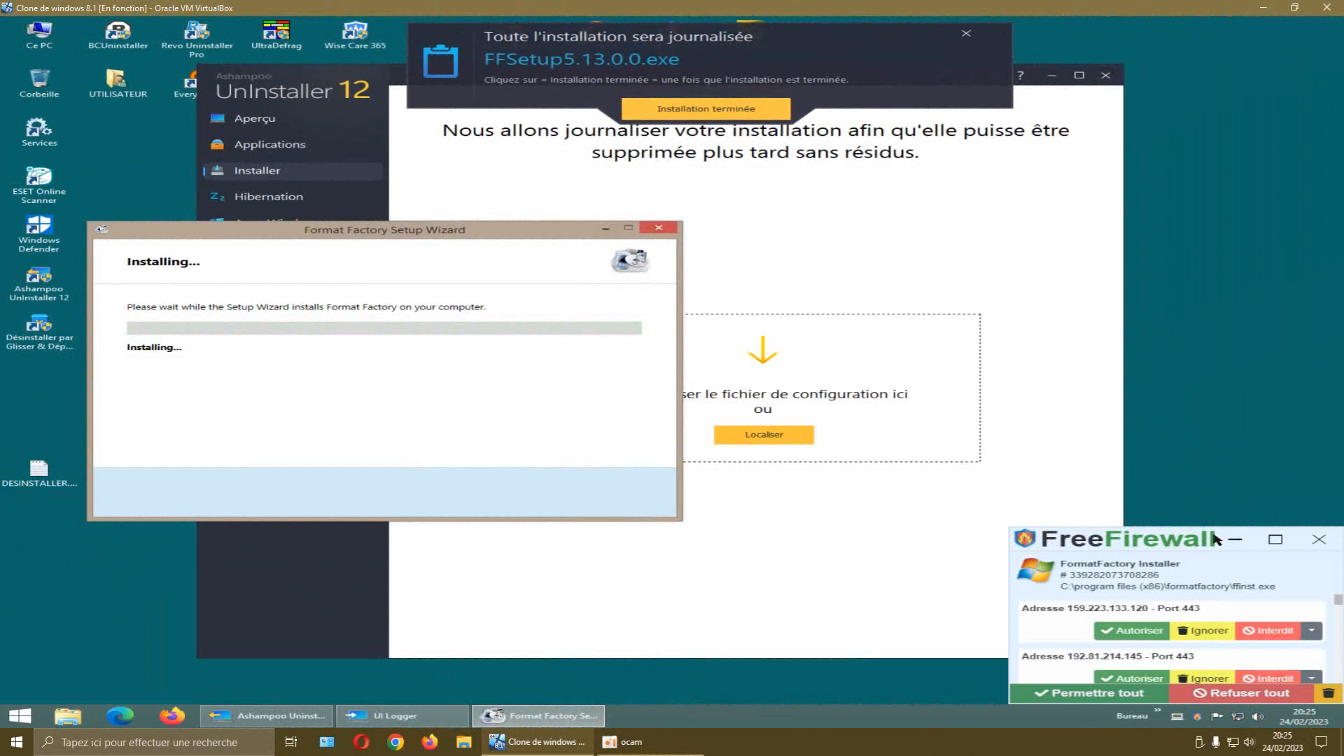
# Ignore the first FormatFactory Installer connection requests in the firewall alert, then permit all for the installer and the BrightData service
pyautogui.click(1184, 539)
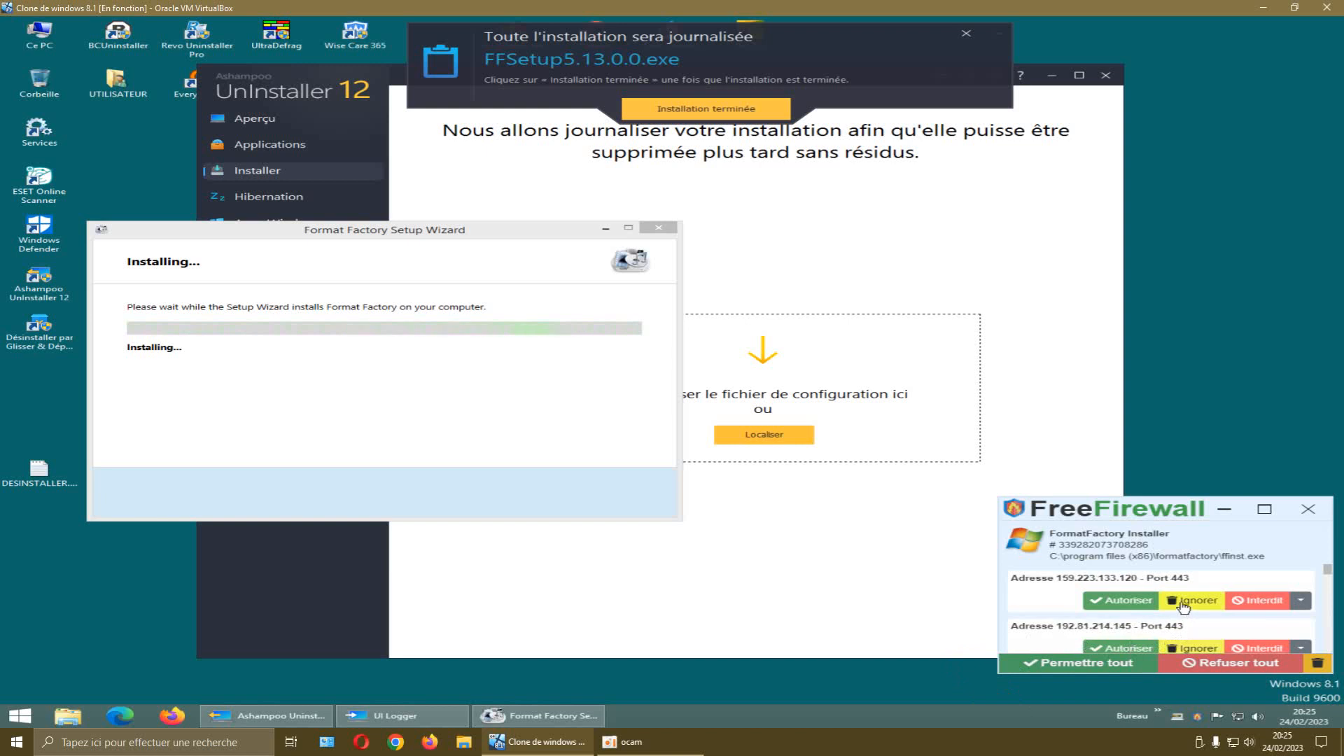
pyautogui.click(1184, 603)
pyautogui.click(1209, 605)
pyautogui.click(1203, 648)
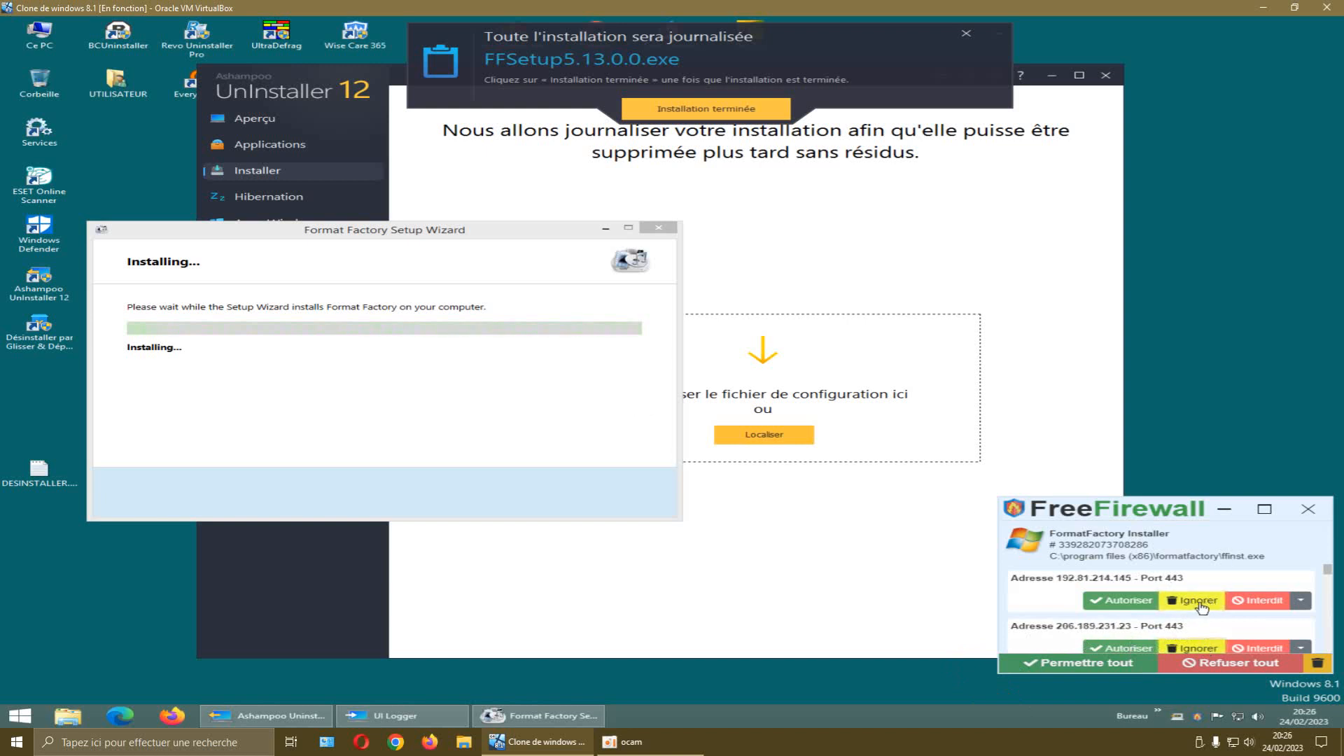
pyautogui.click(1201, 648)
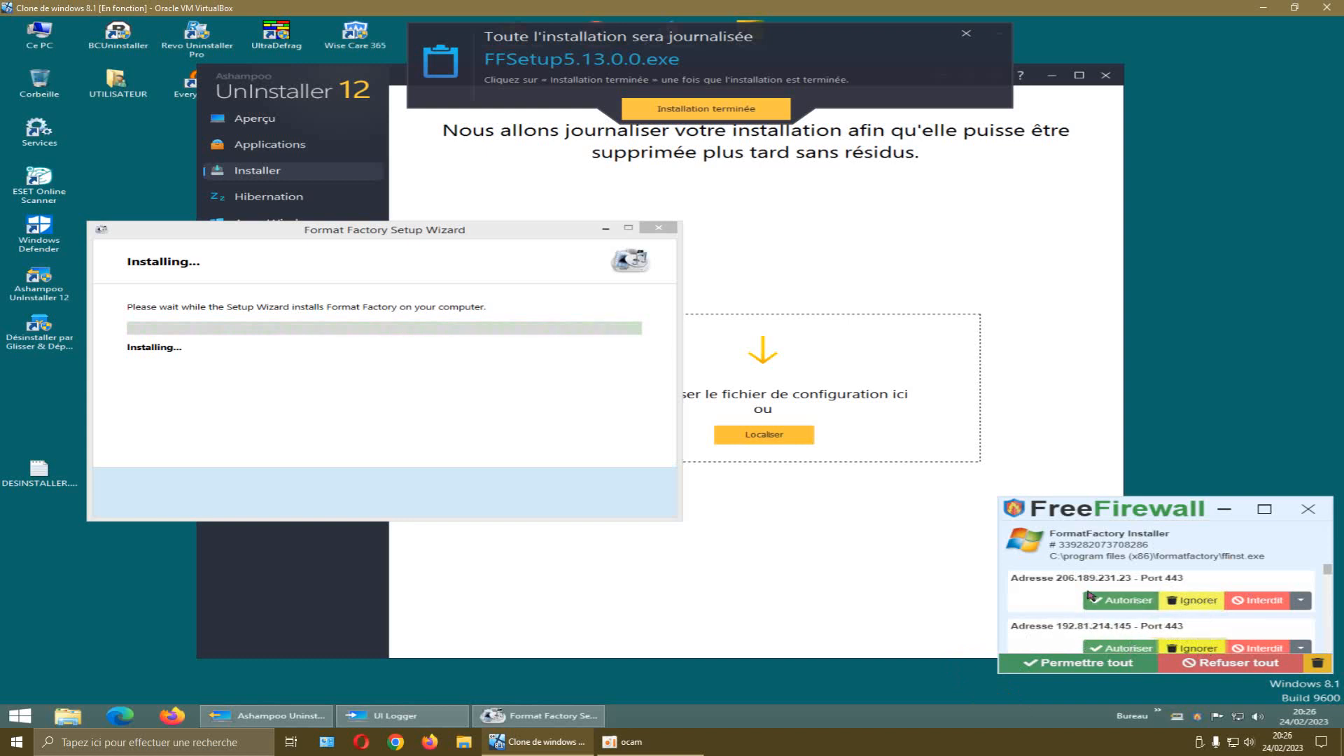
pyautogui.click(1067, 663)
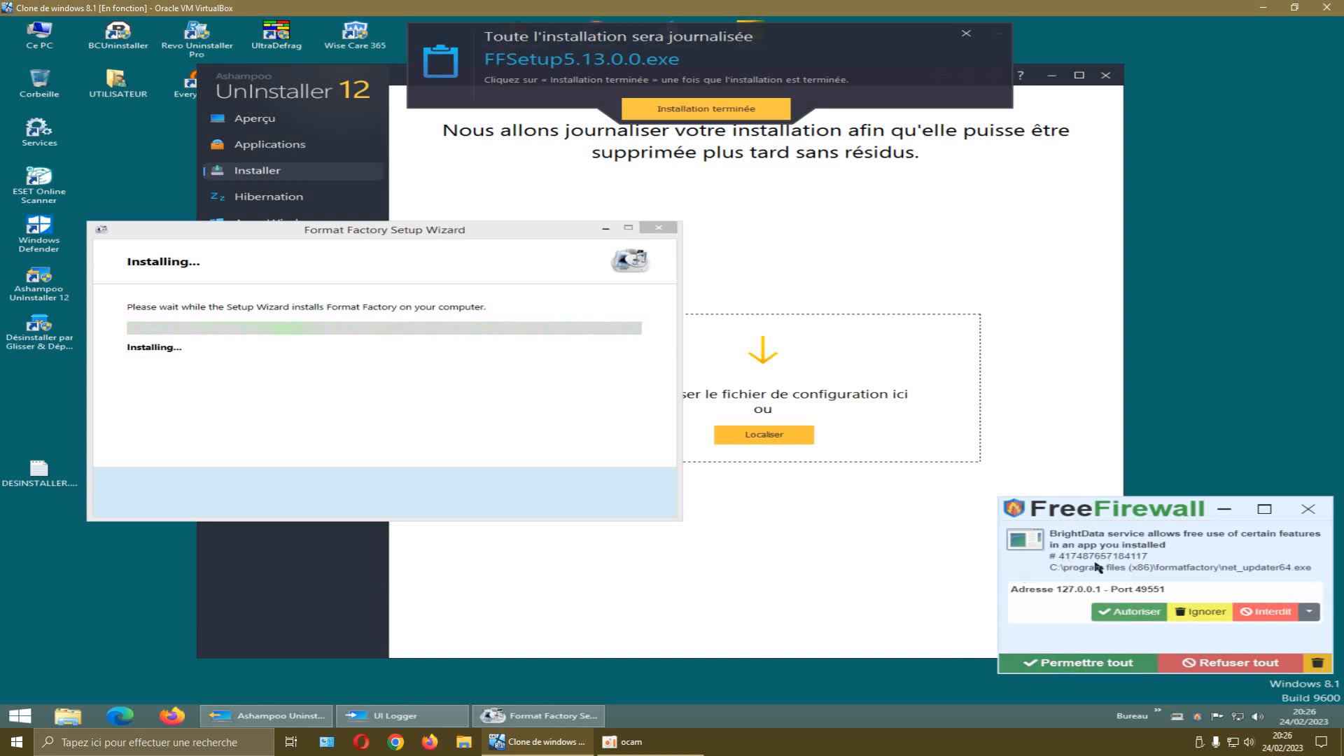
pyautogui.click(1110, 665)
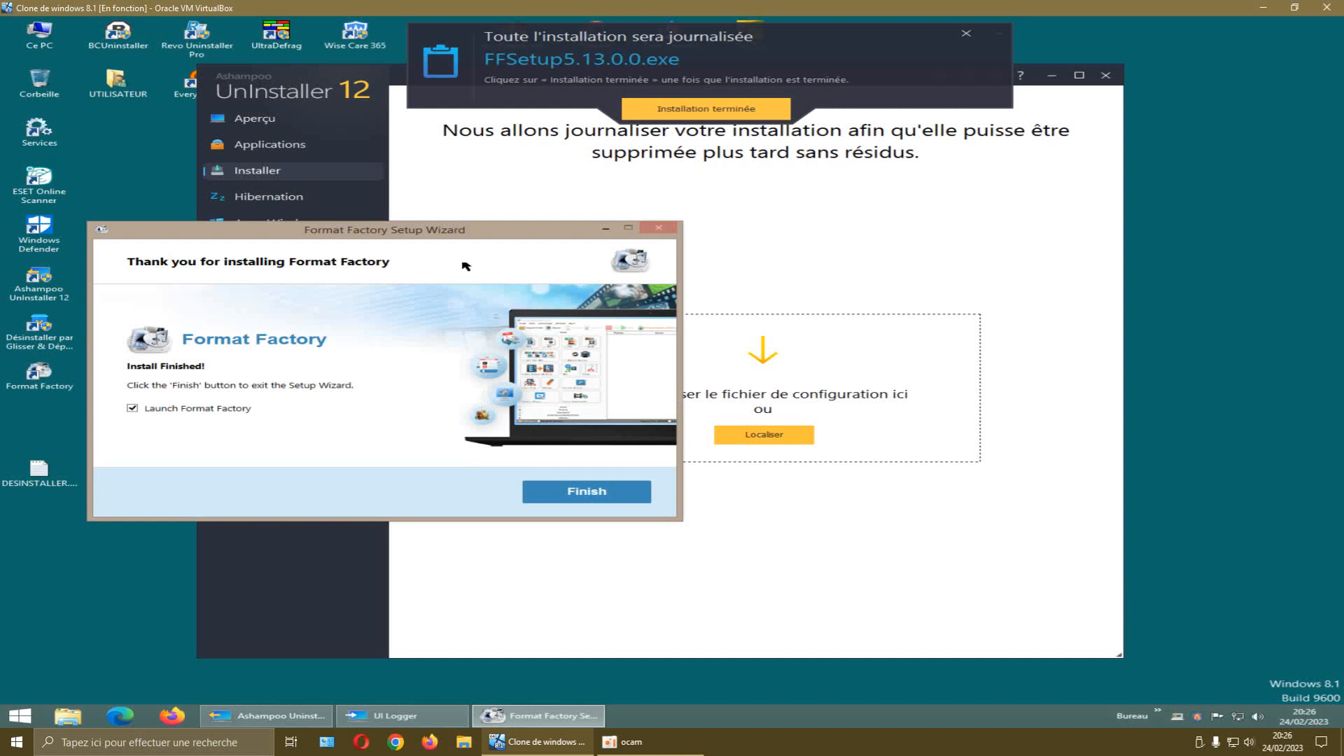
# Permit all the setup file's firewall requests, finish the wizard with Launch Format Factory enabled, and authorise brightdata.com to make changes
pyautogui.moveTo(480, 236); pyautogui.dragTo(790, 212)
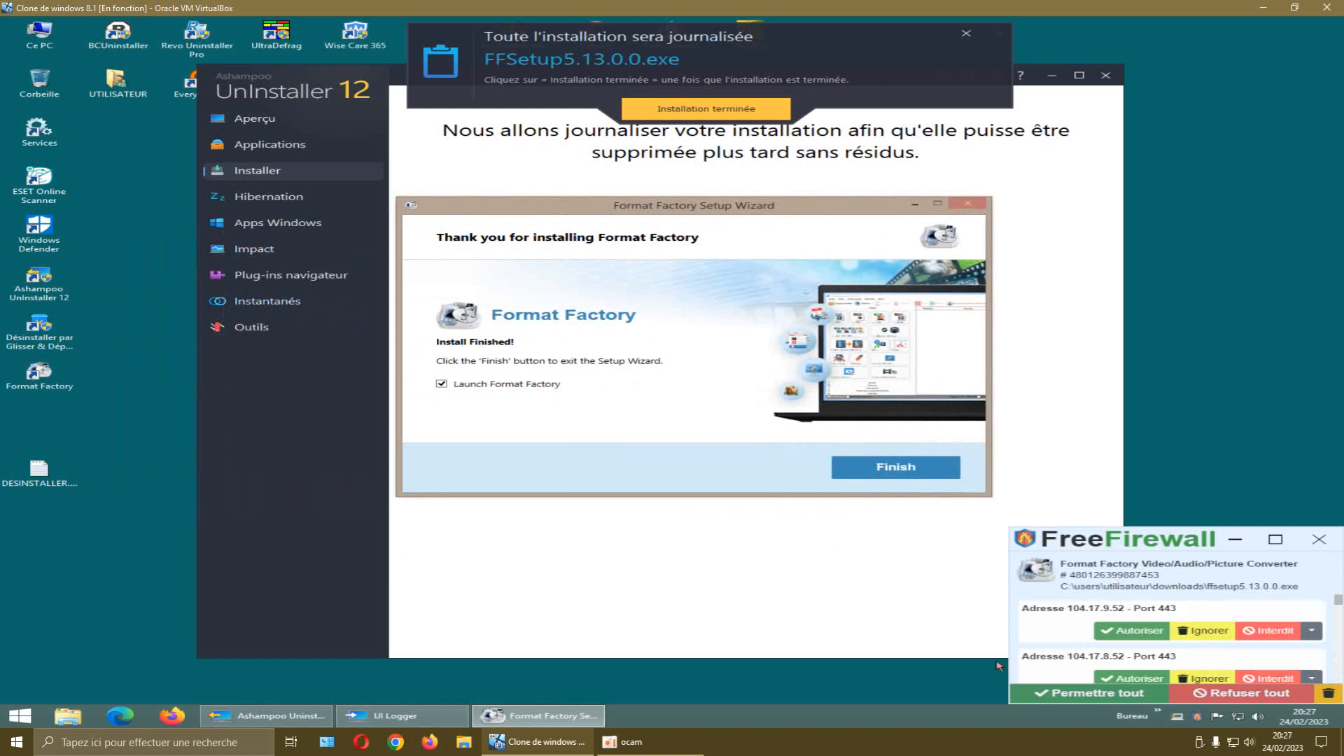
pyautogui.click(1046, 694)
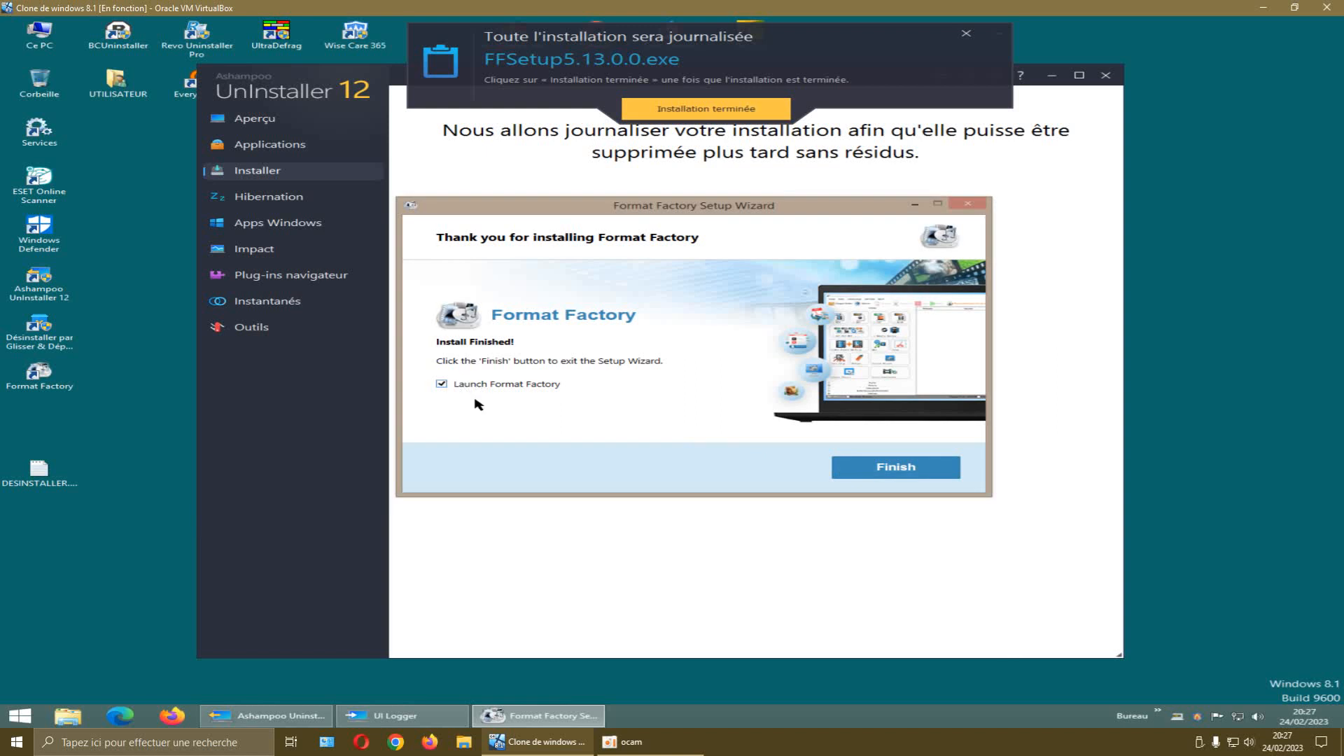
pyautogui.click(874, 469)
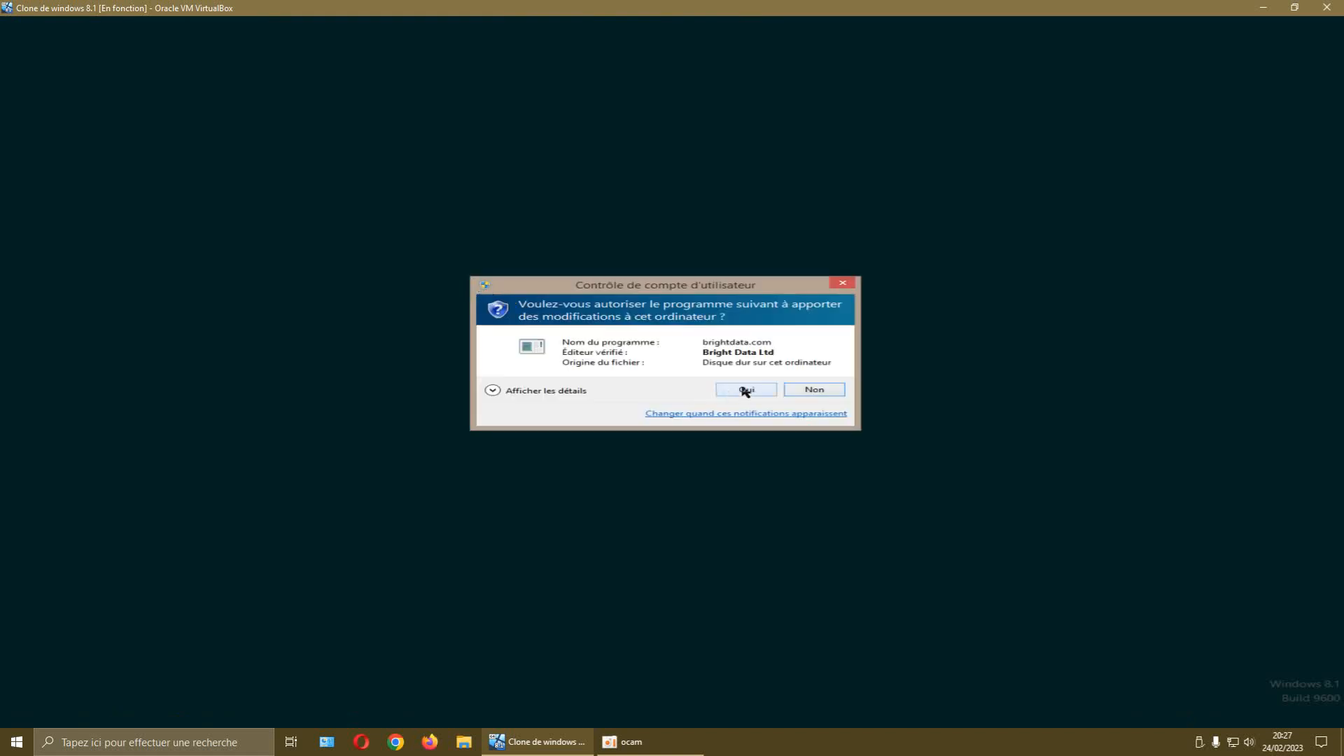
pyautogui.click(746, 390)
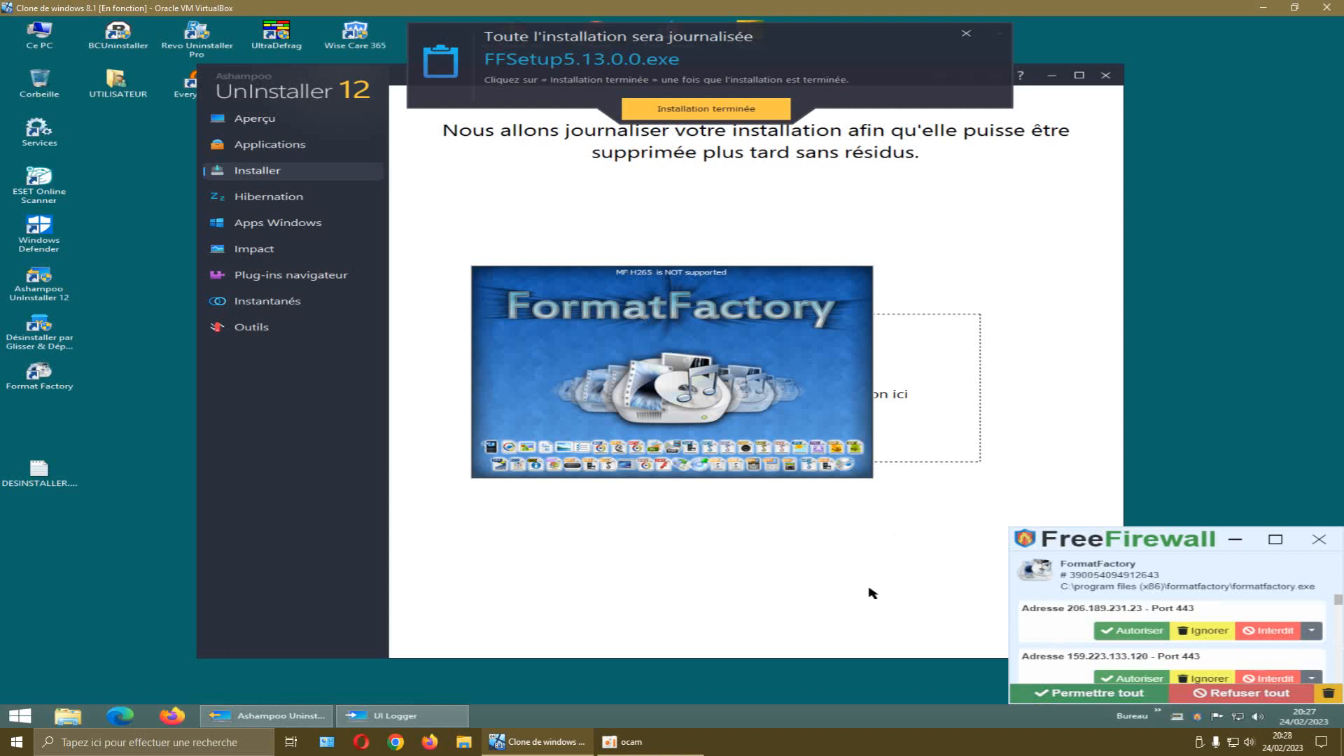
# Permit all FormatFactory connection requests in the firewall alerts and mark the logged installation as finished
pyautogui.click(1048, 692)
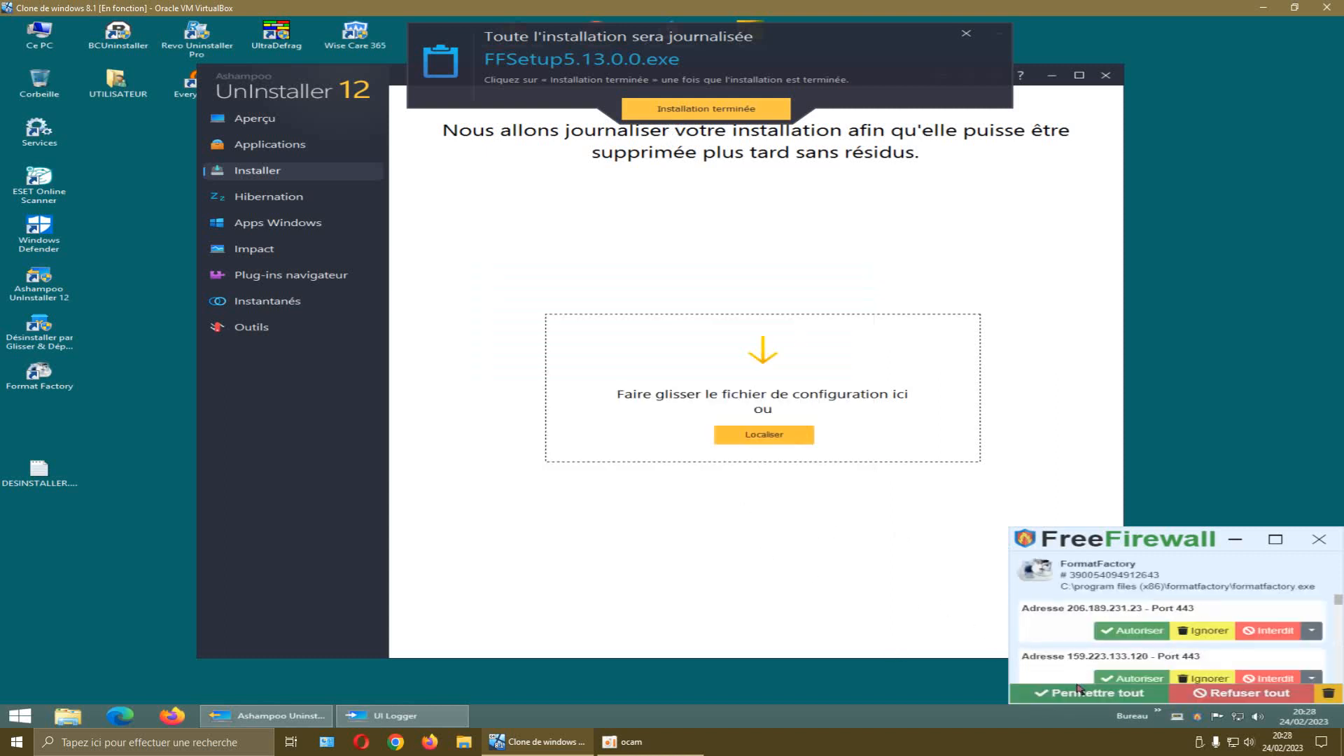
pyautogui.click(1080, 692)
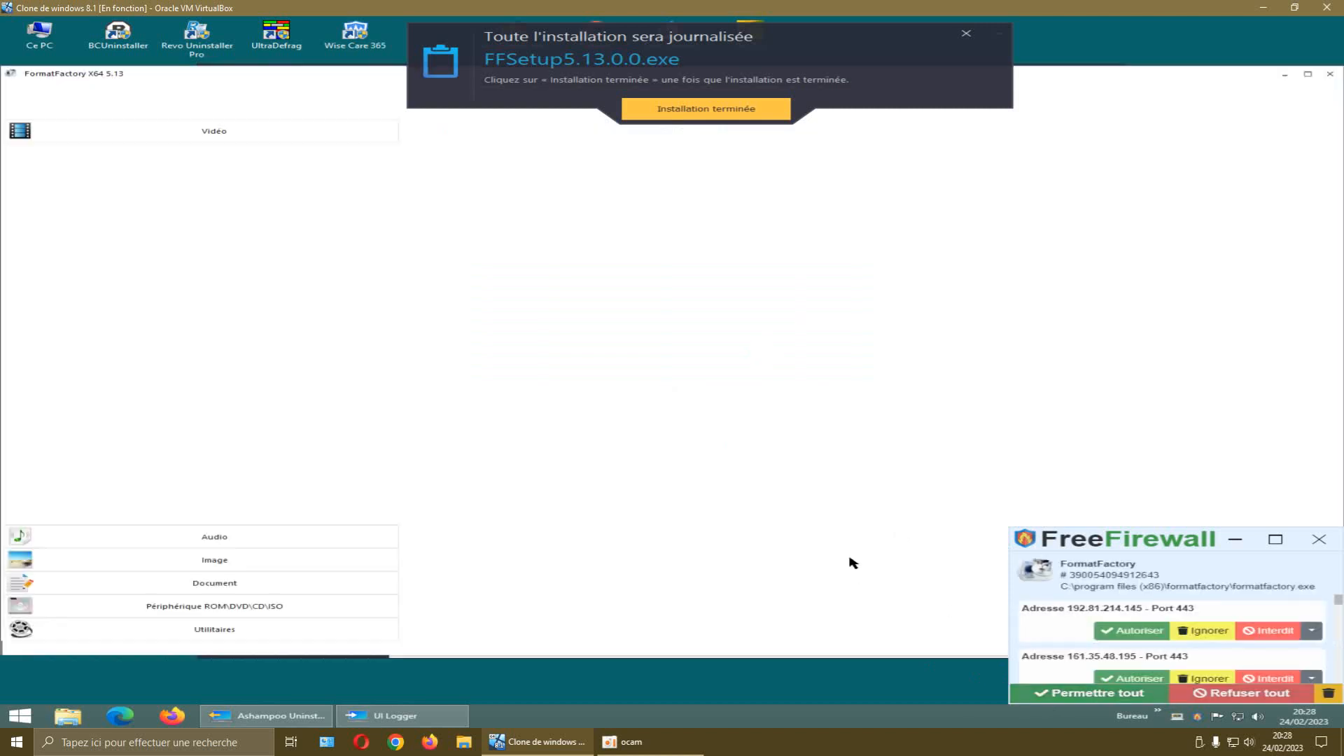
pyautogui.click(1042, 693)
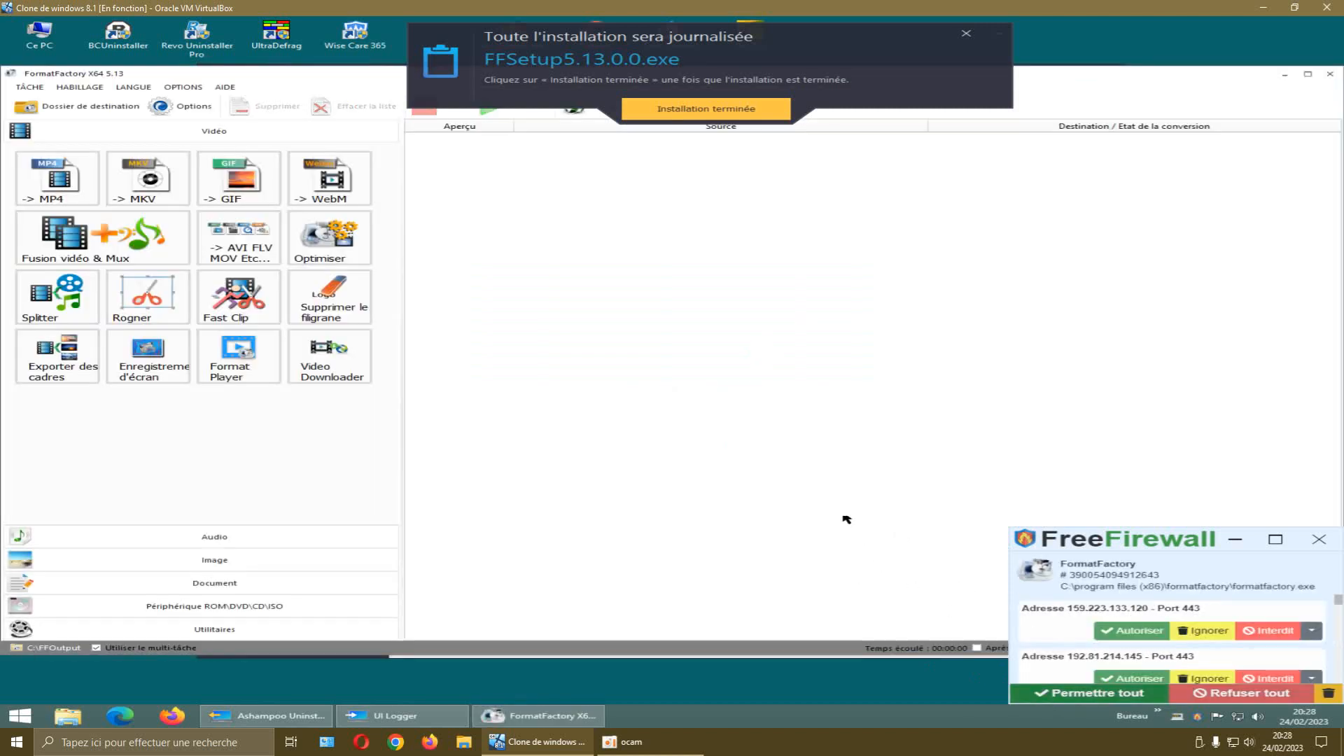
pyautogui.click(1043, 692)
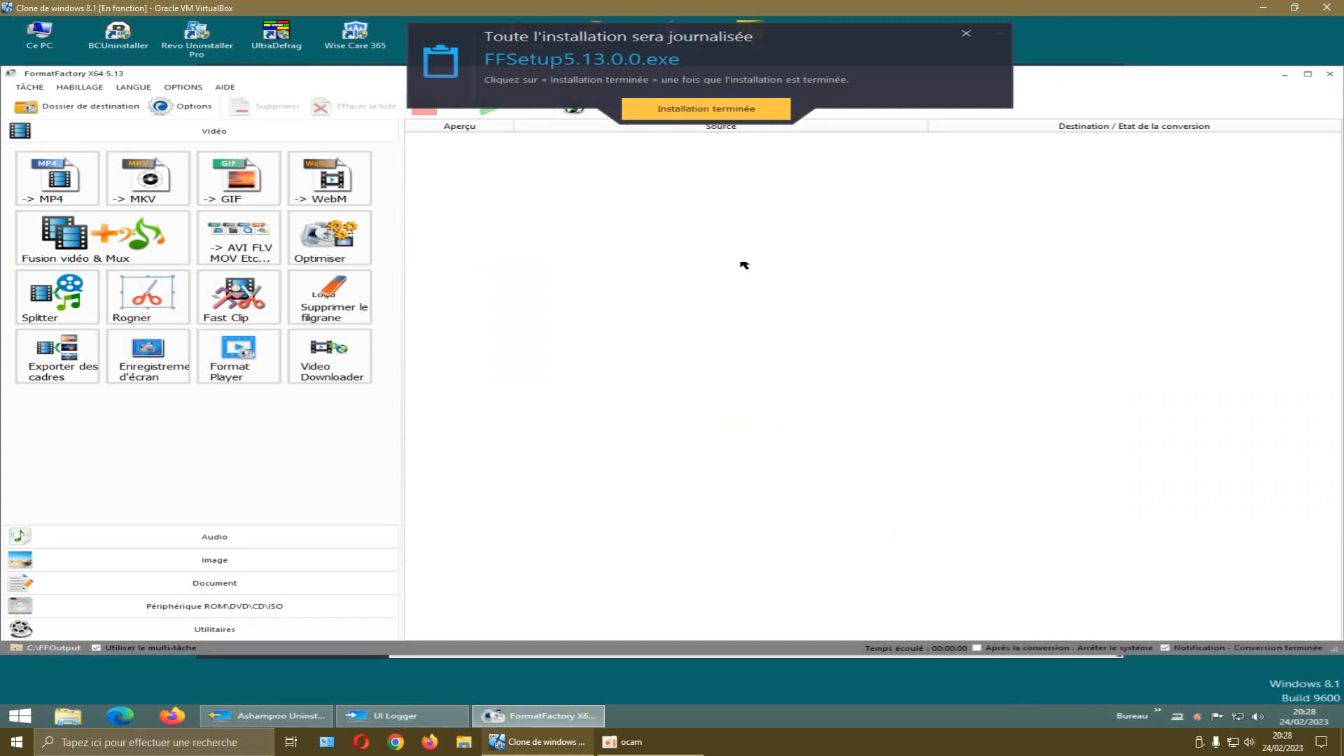
pyautogui.click(711, 114)
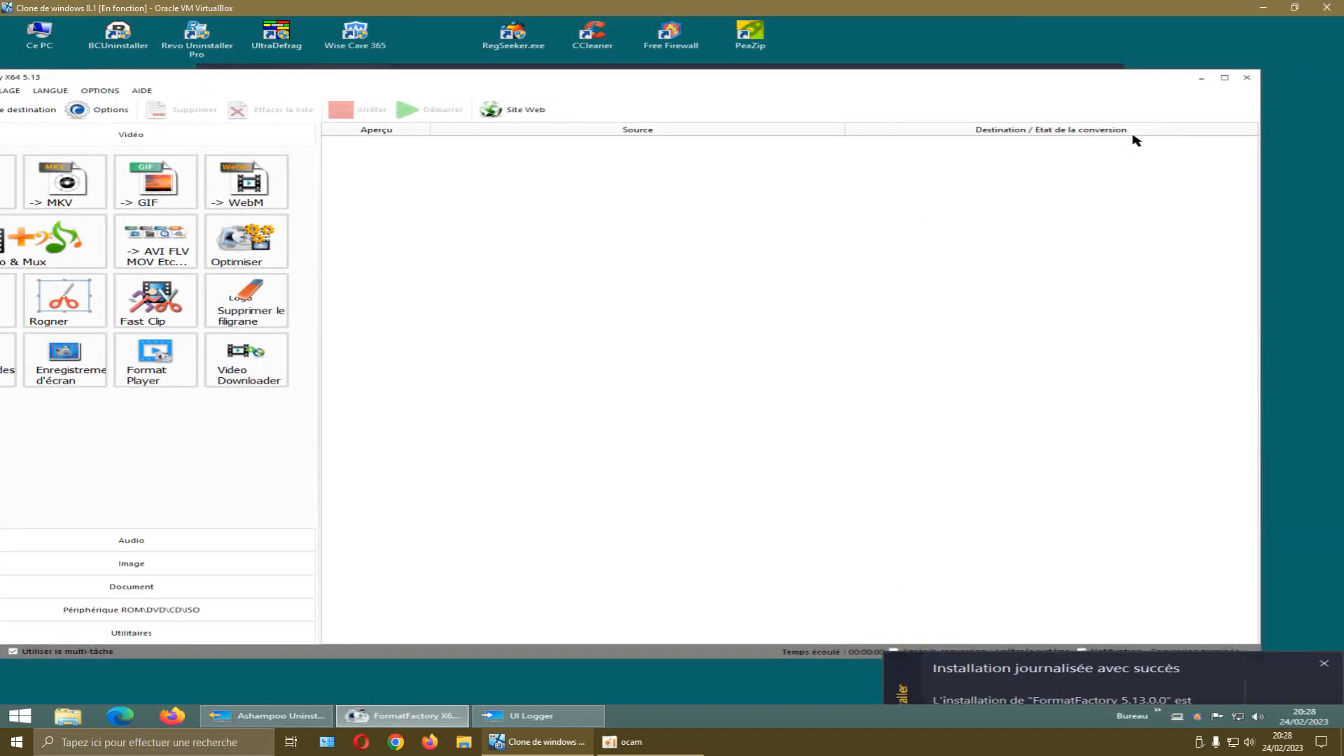
# Narrow the FormatFactory window to about half the screen width and place it over the UnInstaller window
pyautogui.moveTo(1115, 87); pyautogui.dragTo(1162, 63)
pyautogui.moveTo(973, 61); pyautogui.dragTo(1004, 58)
pyautogui.moveTo(1338, 102); pyautogui.dragTo(749, 106)
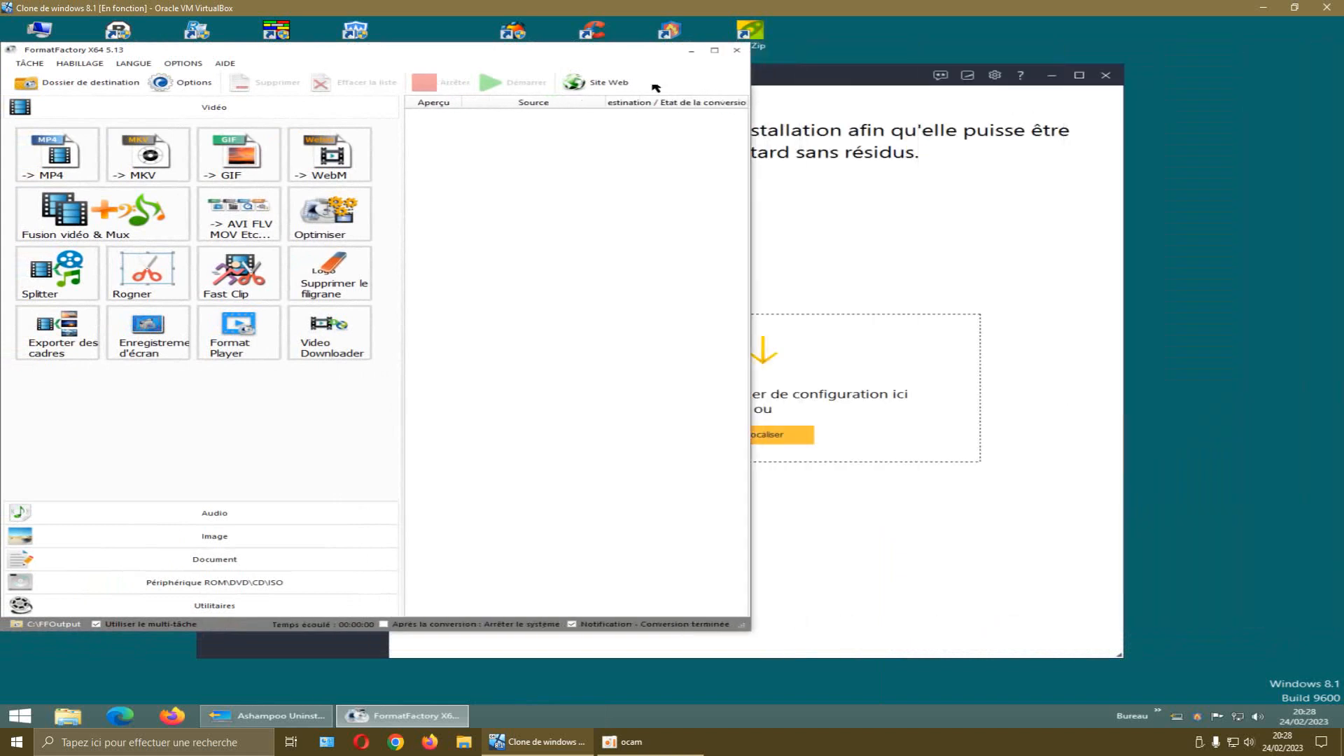
pyautogui.moveTo(640, 55); pyautogui.dragTo(994, 59)
# Turn off "Rechercher une nouvelle version" in the FormatFactory options and apply the change
pyautogui.click(517, 65)
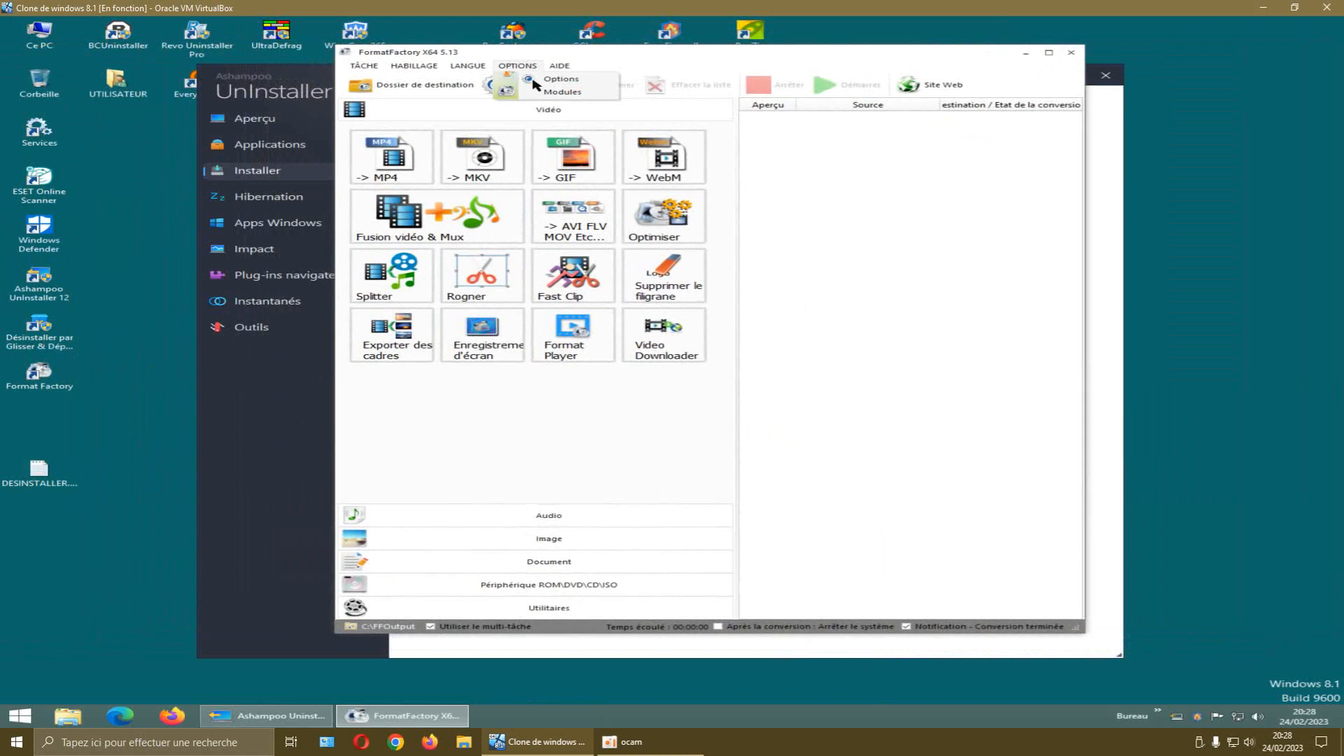
pyautogui.click(536, 80)
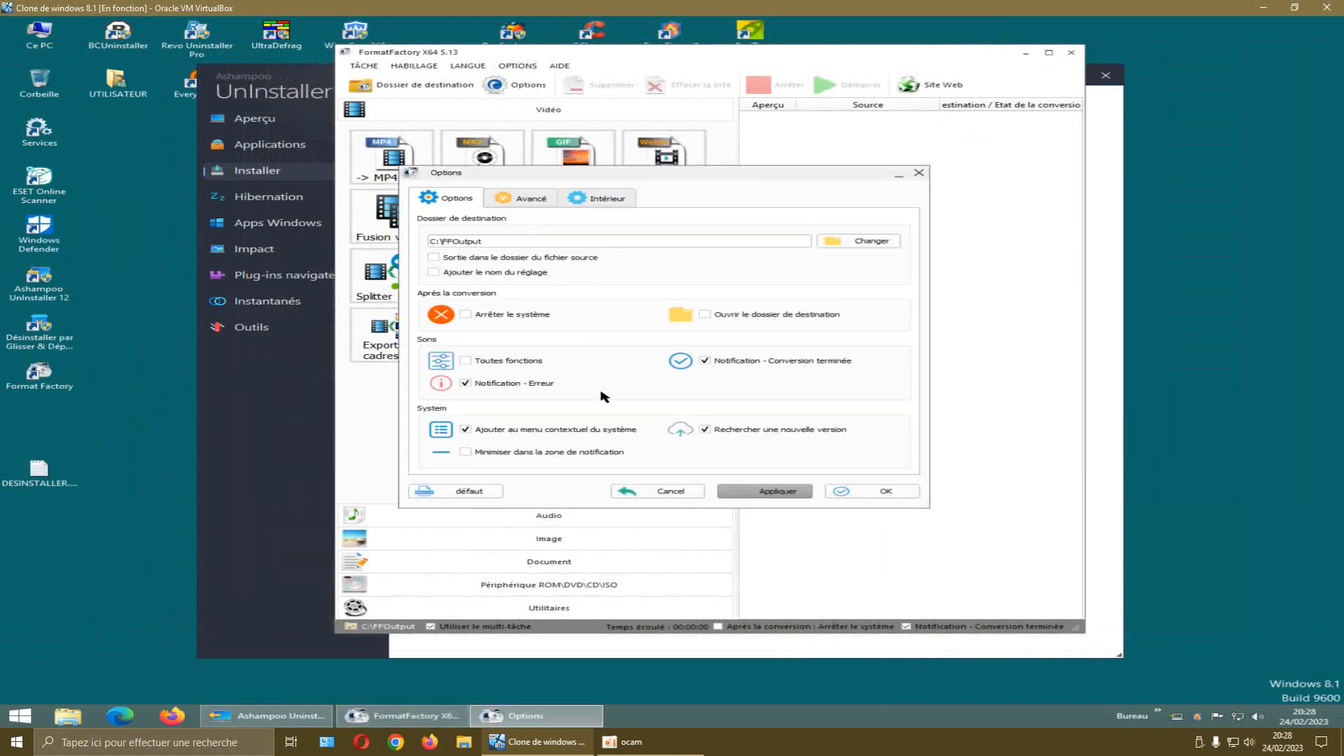
pyautogui.click(705, 430)
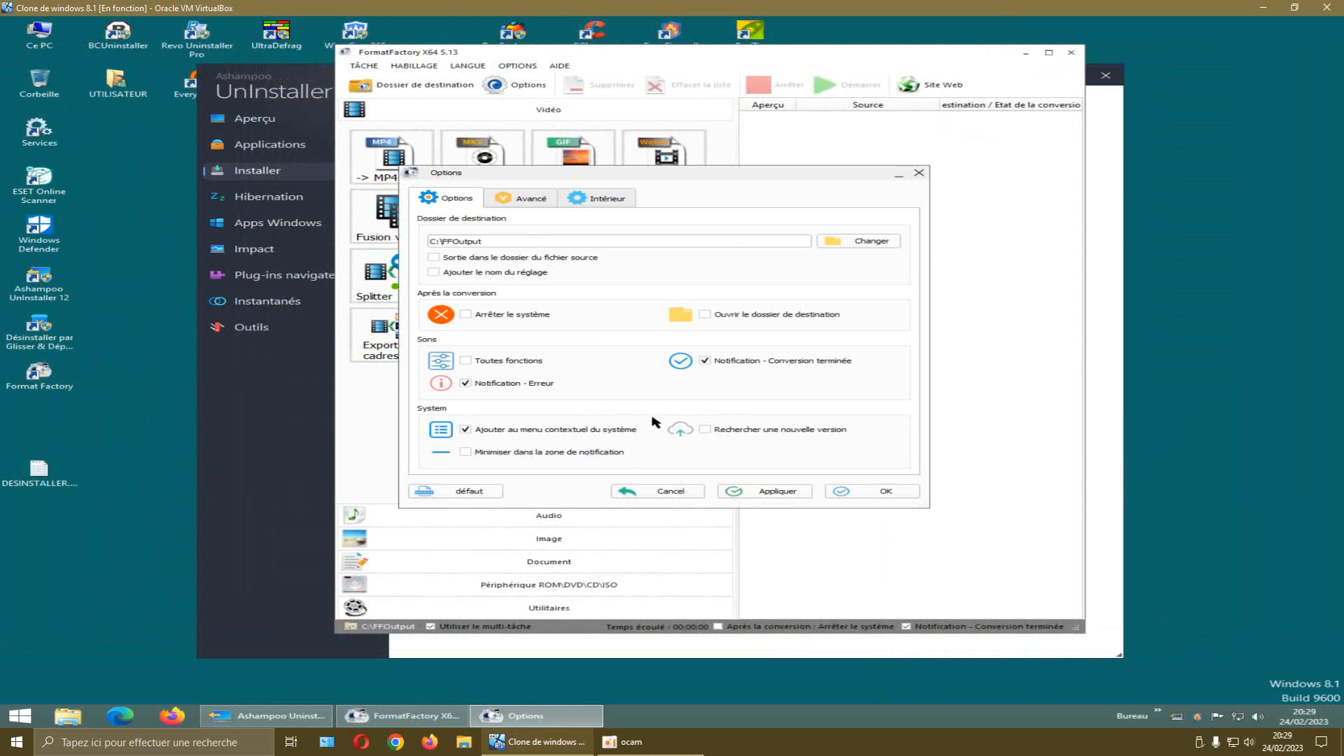
pyautogui.click(759, 493)
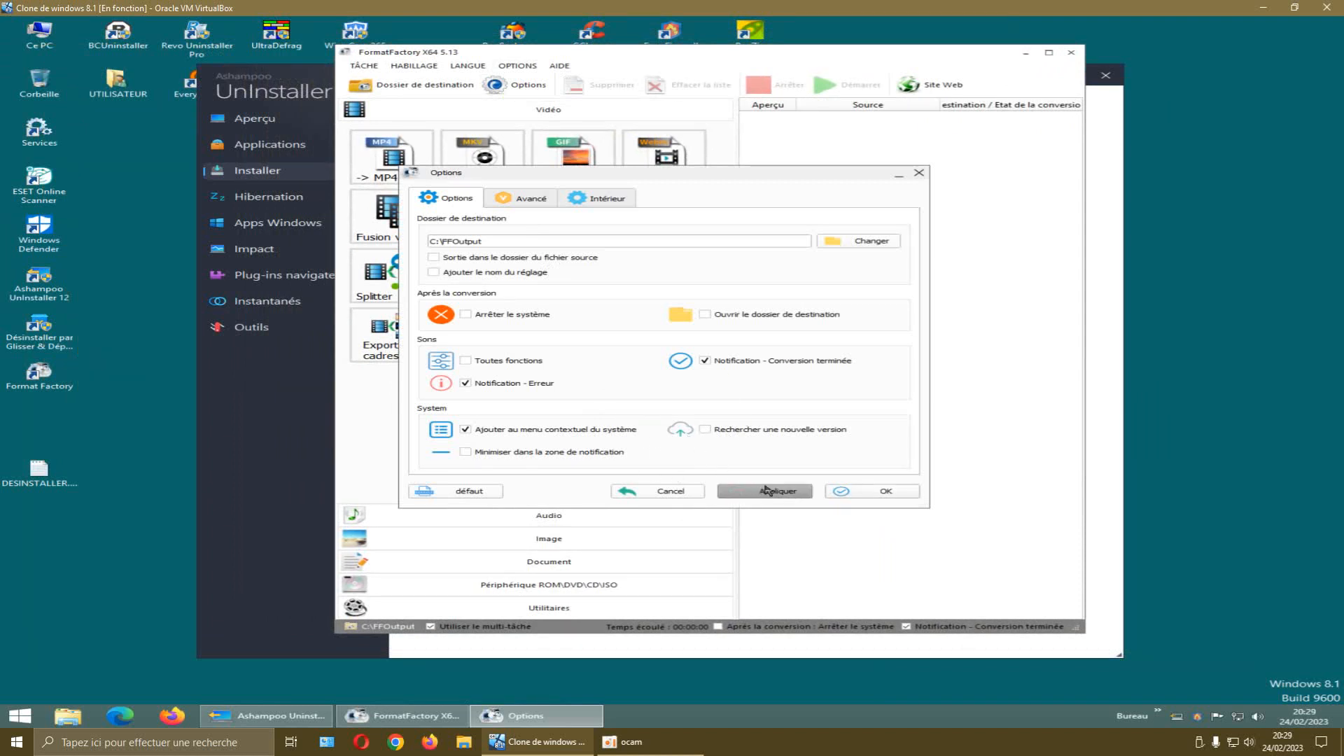
# Confirm the FormatFactory options and close the program
pyautogui.click(863, 492)
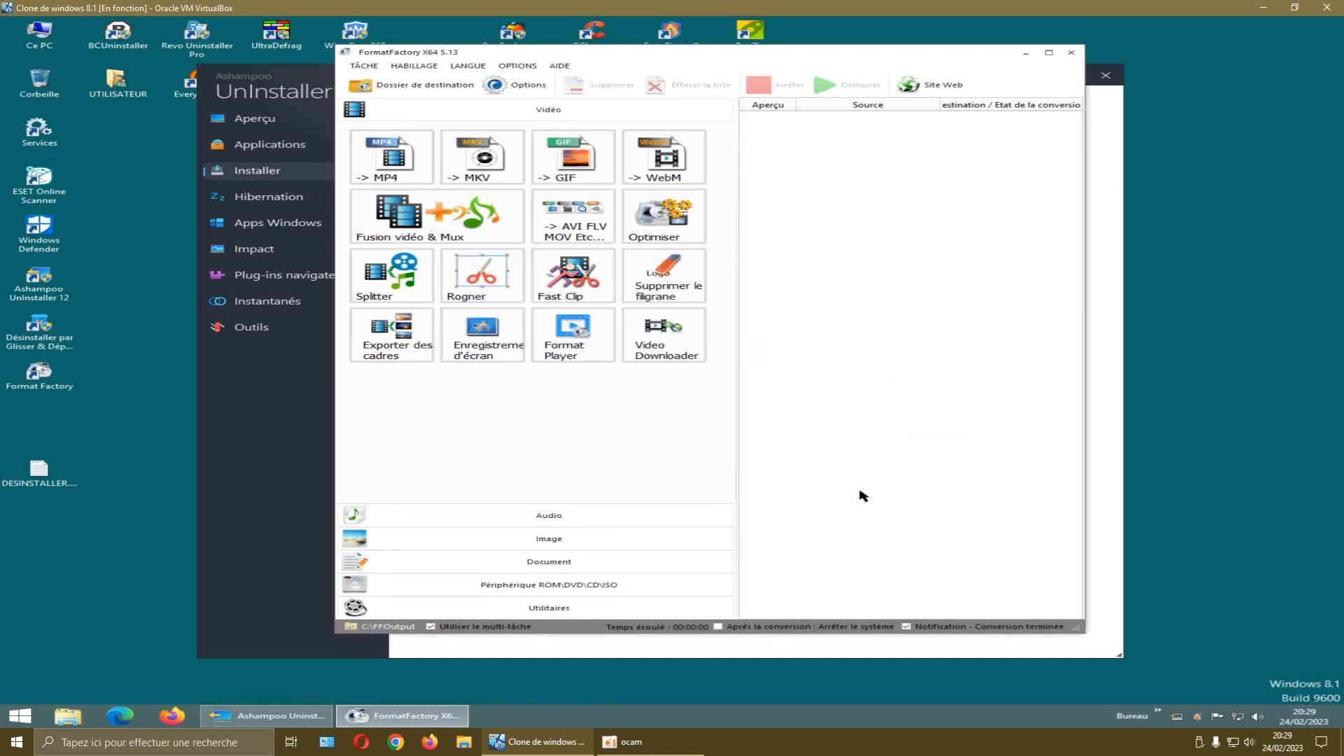
pyautogui.click(1071, 53)
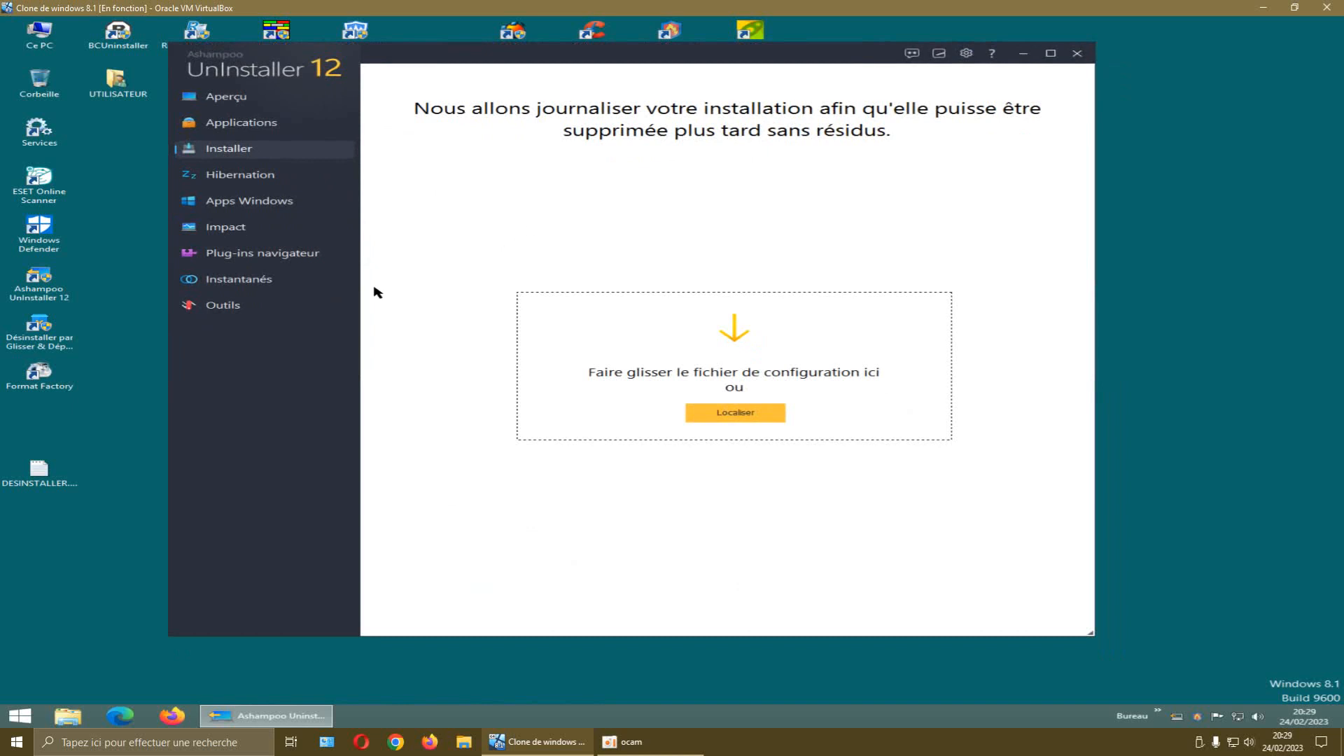
# Check the snapshots page and the logged applications in UnInstaller 12, and permit all its firewall requests
pyautogui.click(258, 284)
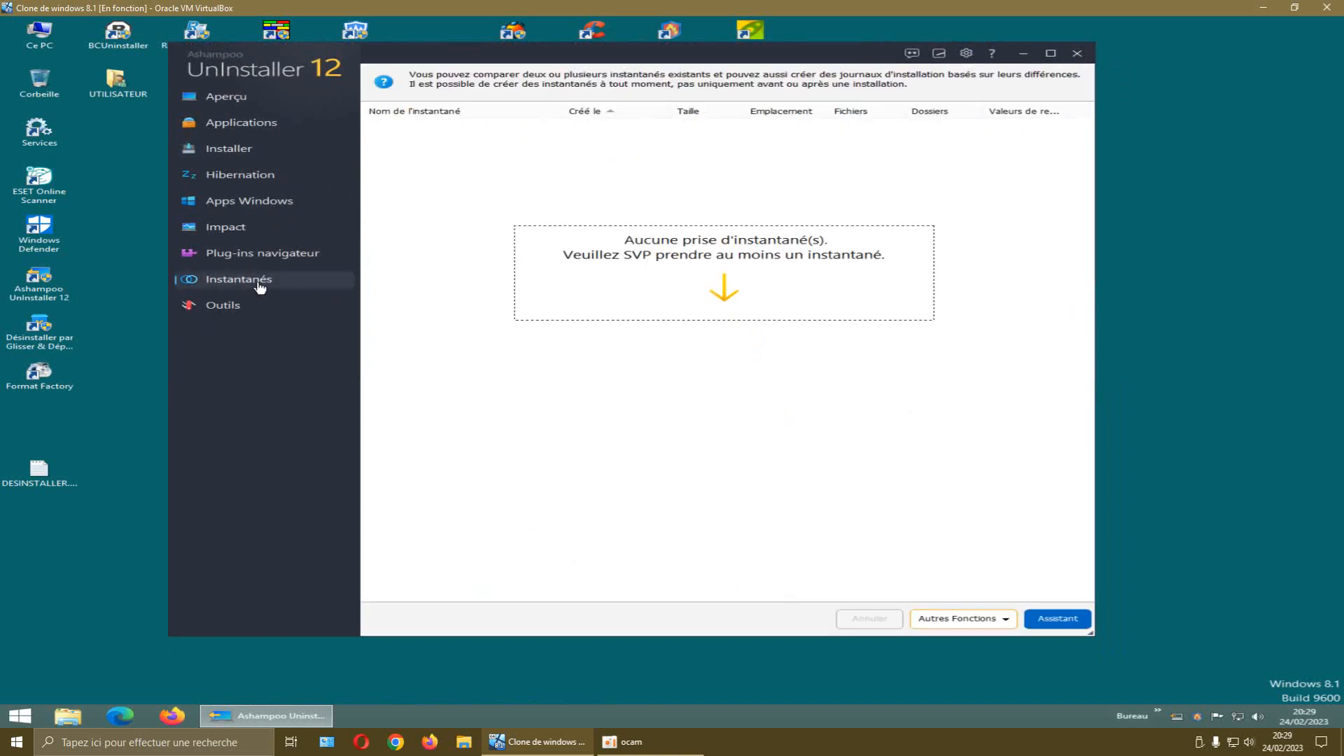
pyautogui.click(246, 125)
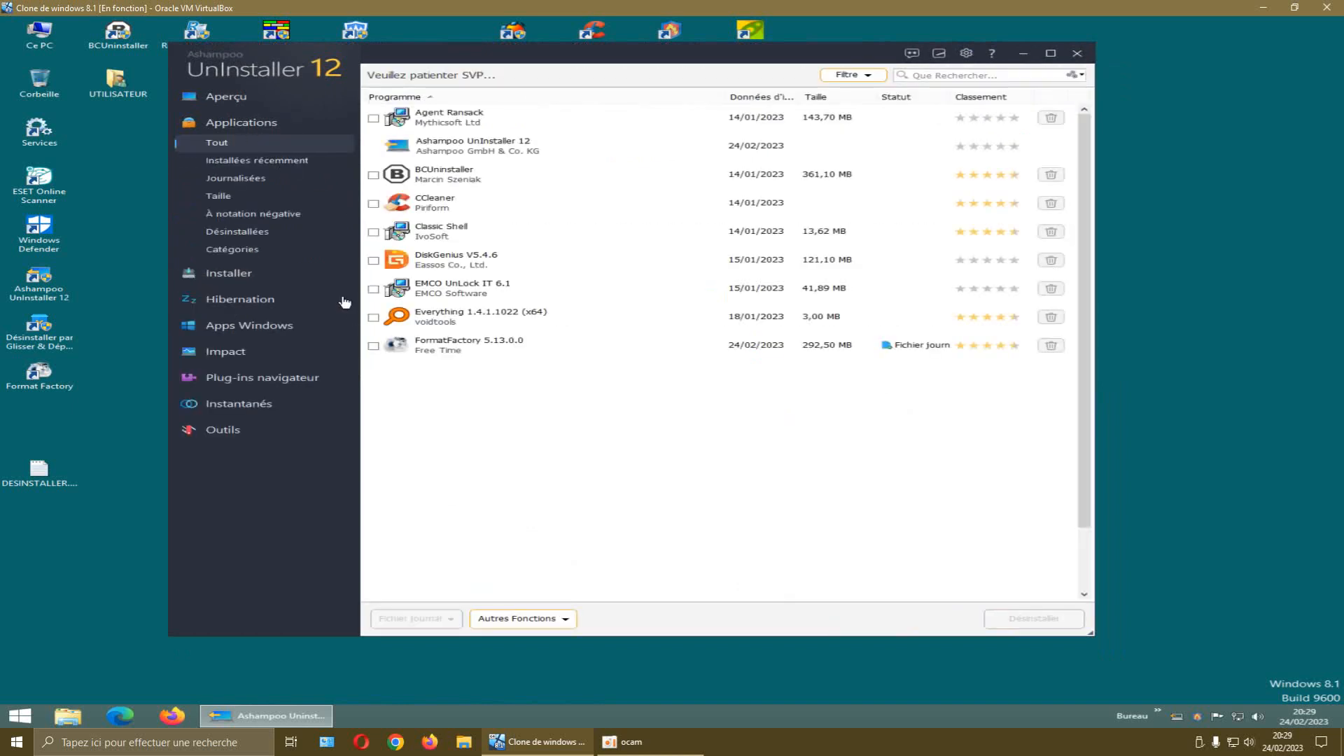
pyautogui.click(250, 179)
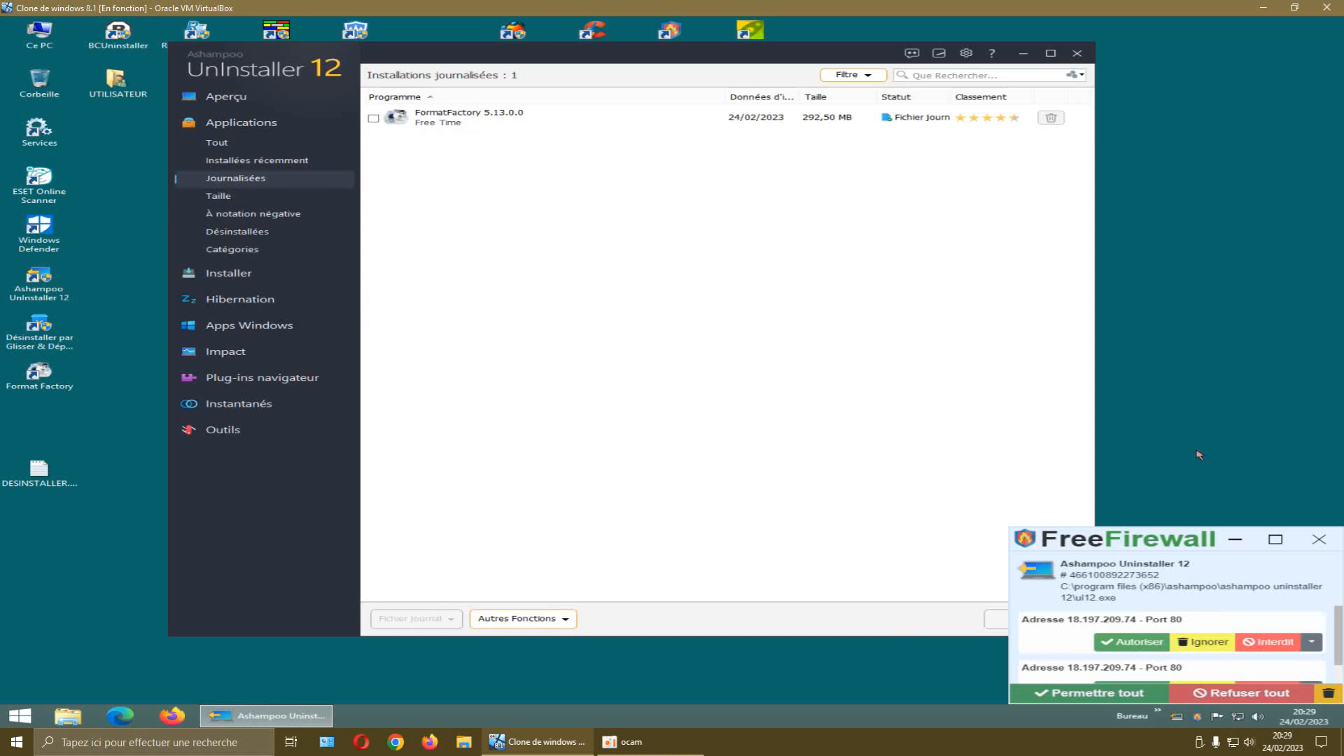
pyautogui.click(1096, 694)
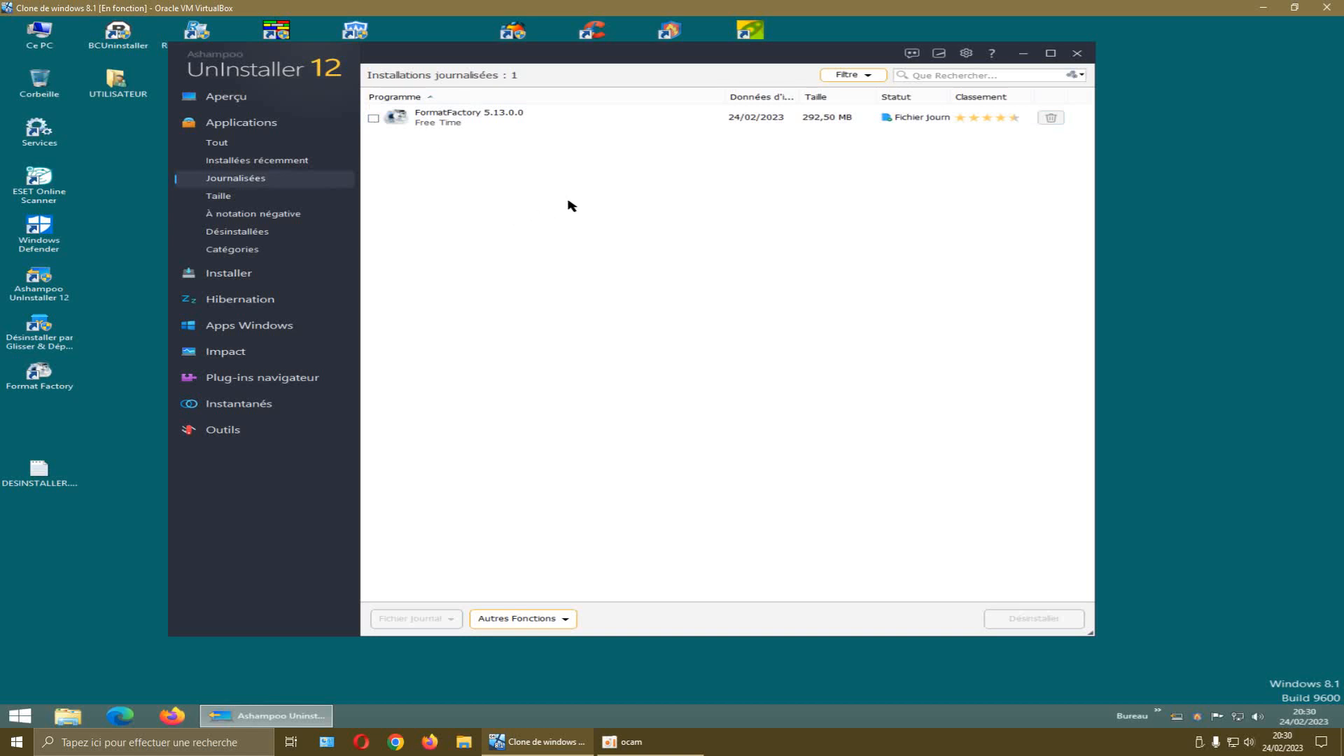
# Check the list of uninstalled applications and close UnInstaller 12
pyautogui.click(263, 237)
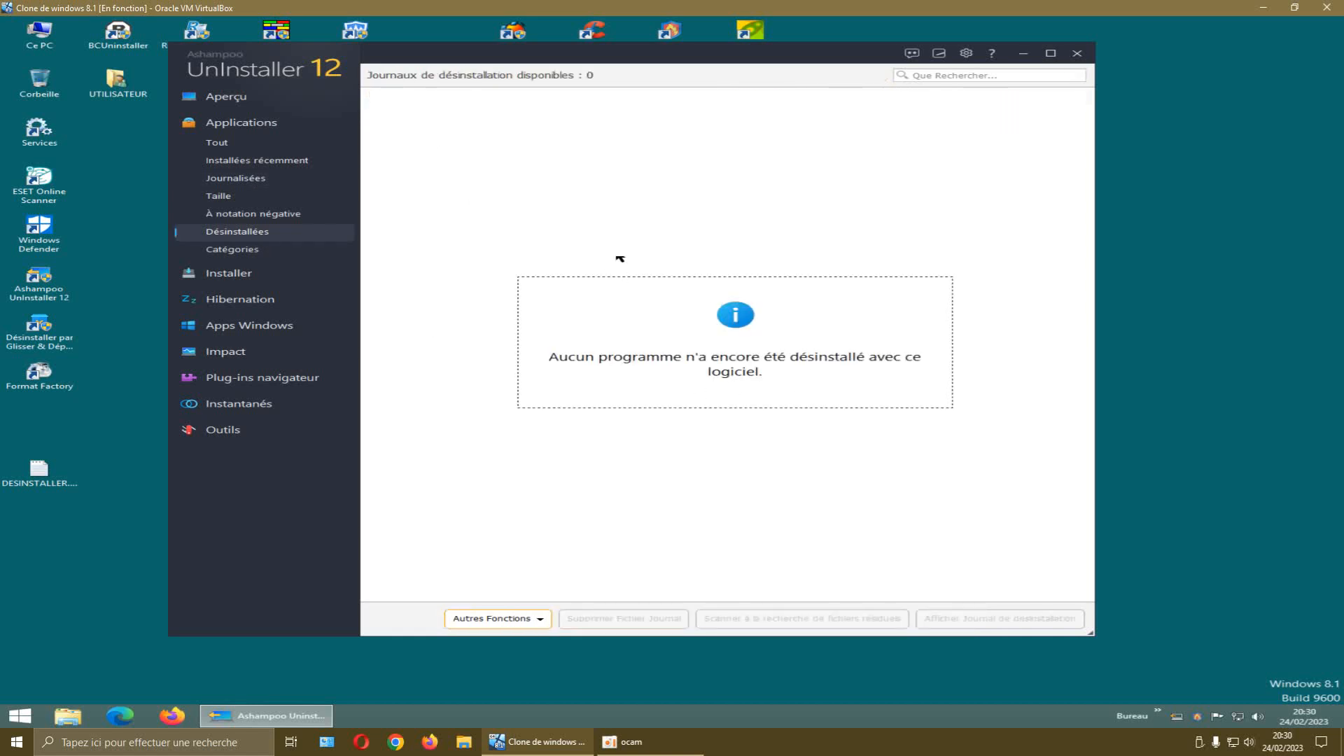
pyautogui.click(1078, 56)
pyautogui.click(499, 208)
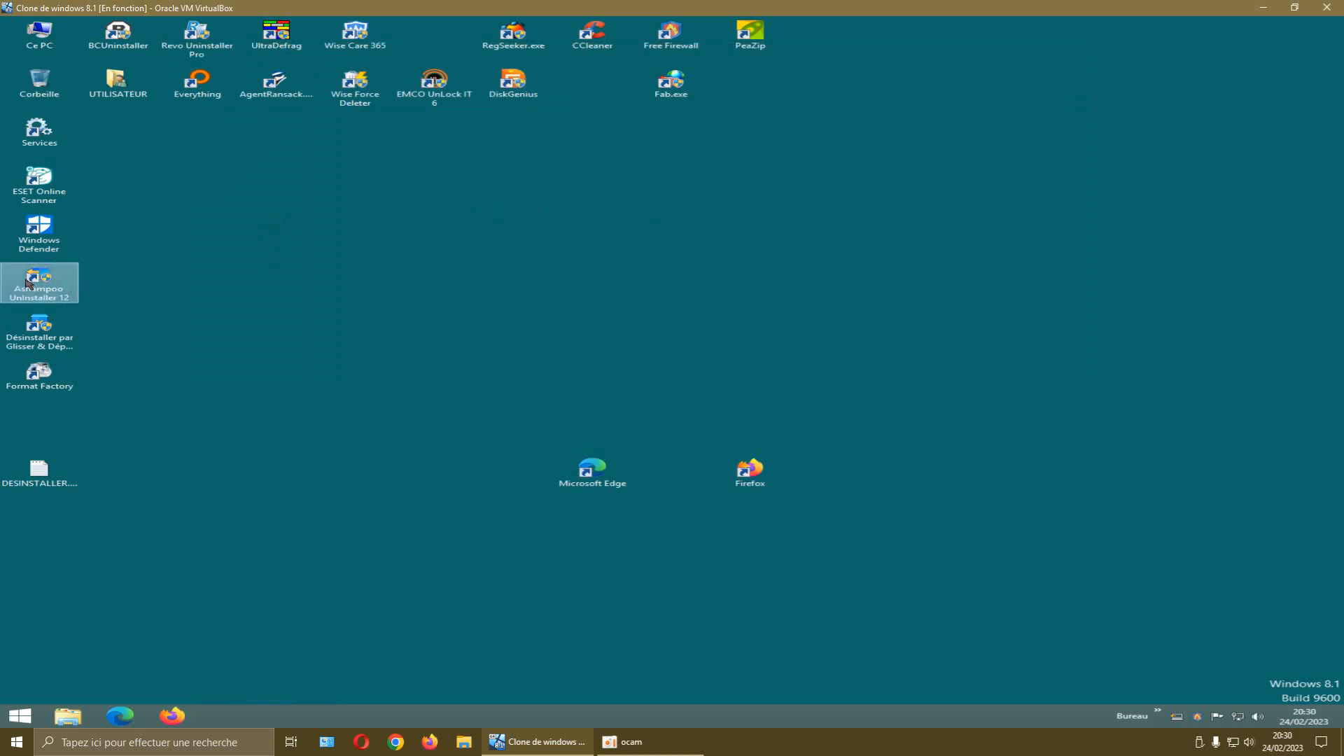
# Move the Ashampoo UnInstaller 12 shortcut and its drag-and-drop uninstall shortcut side by side into the PeaZip icon's row
pyautogui.moveTo(43, 284); pyautogui.dragTo(978, 47)
pyautogui.moveTo(40, 327); pyautogui.dragTo(1068, 41)
pyautogui.click(1071, 141)
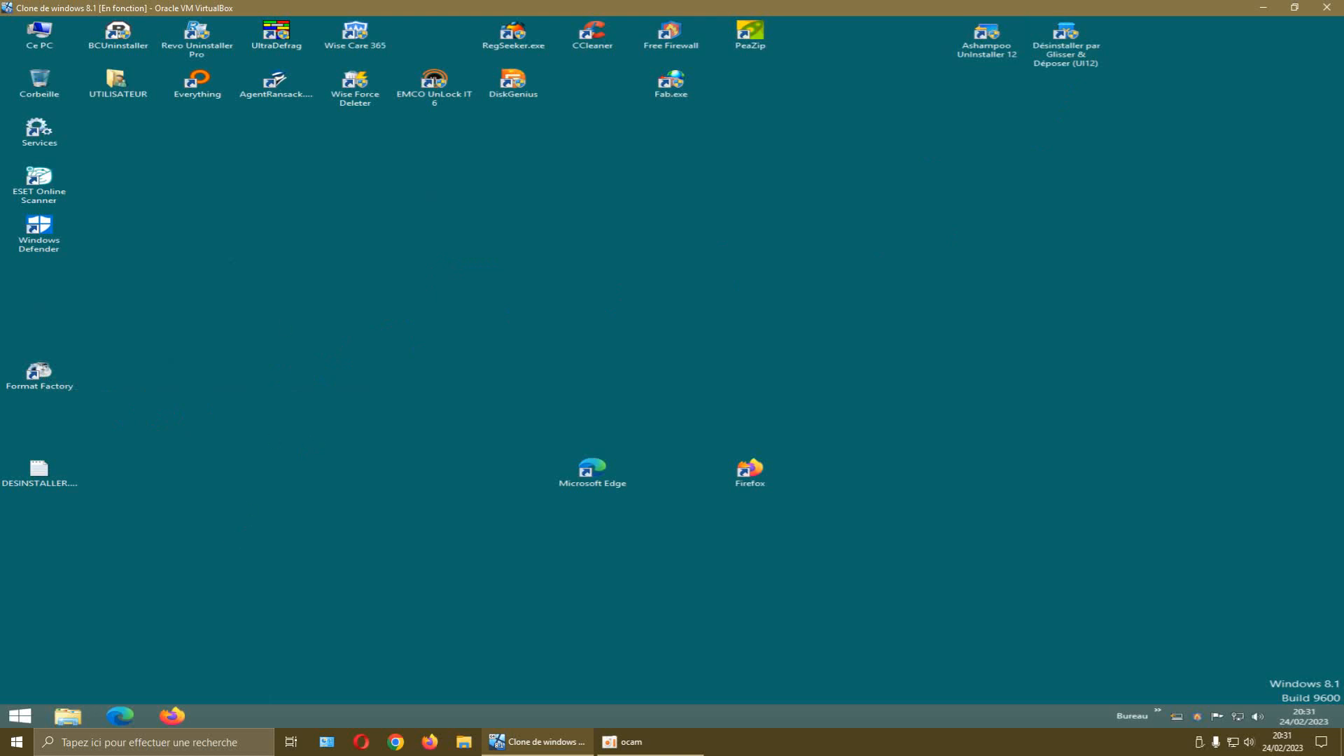
# Run CCleaner from the Recycle Bin
pyautogui.rightClick(40, 77)
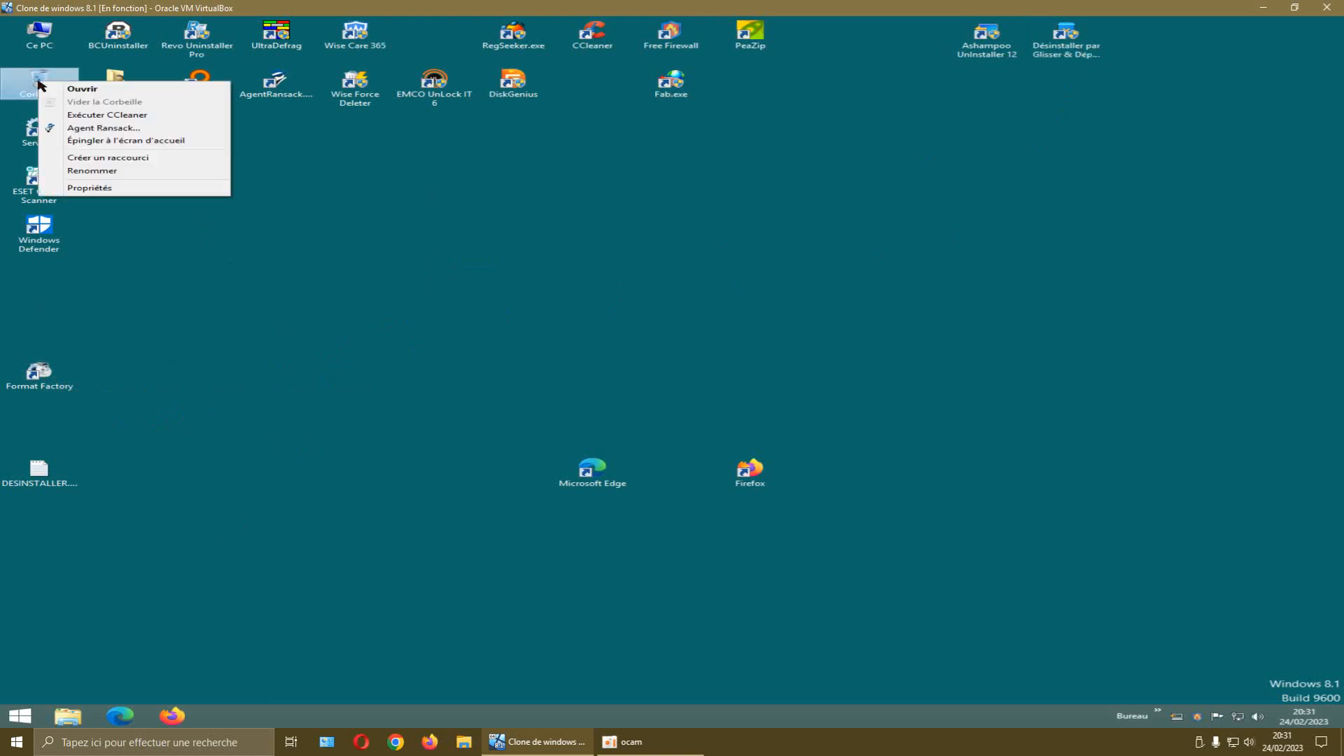
pyautogui.click(91, 121)
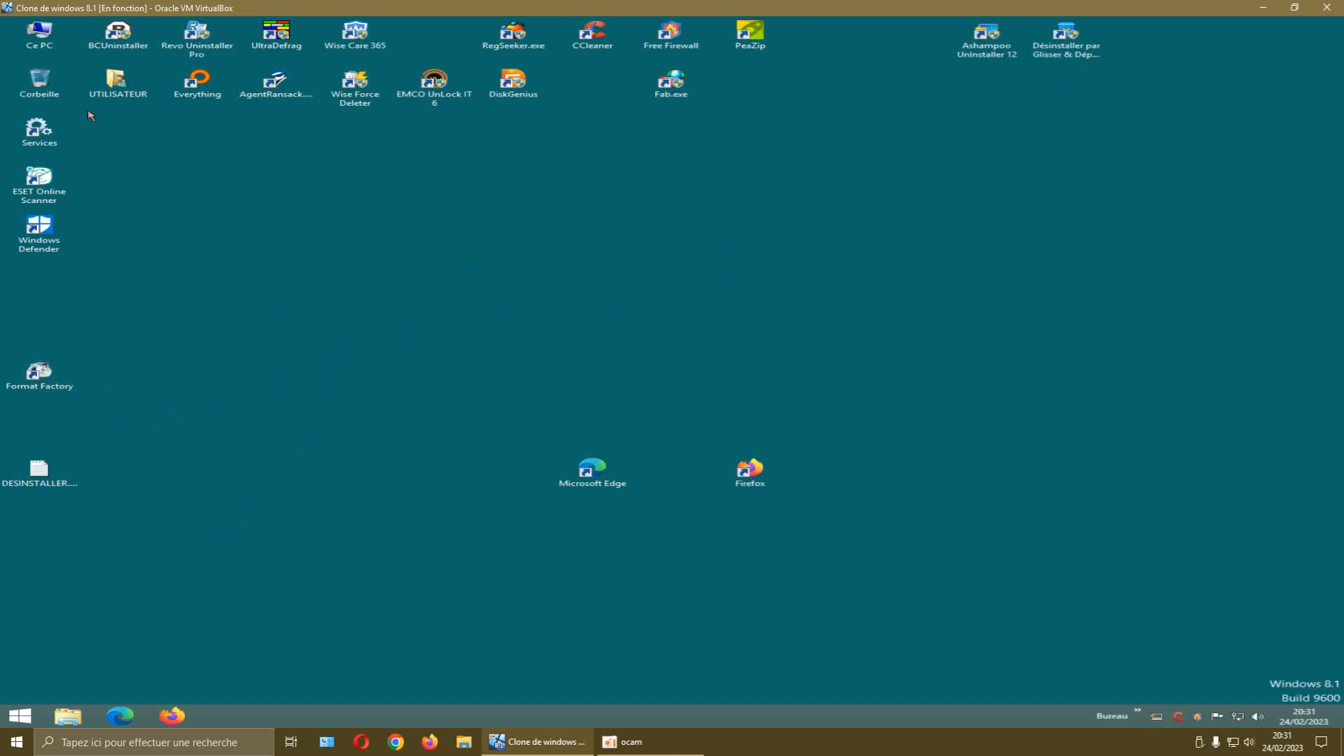
# Open RegSeeker with administrator authorisation and search the registry for "format factory"
pyautogui.doubleClick(515, 39)
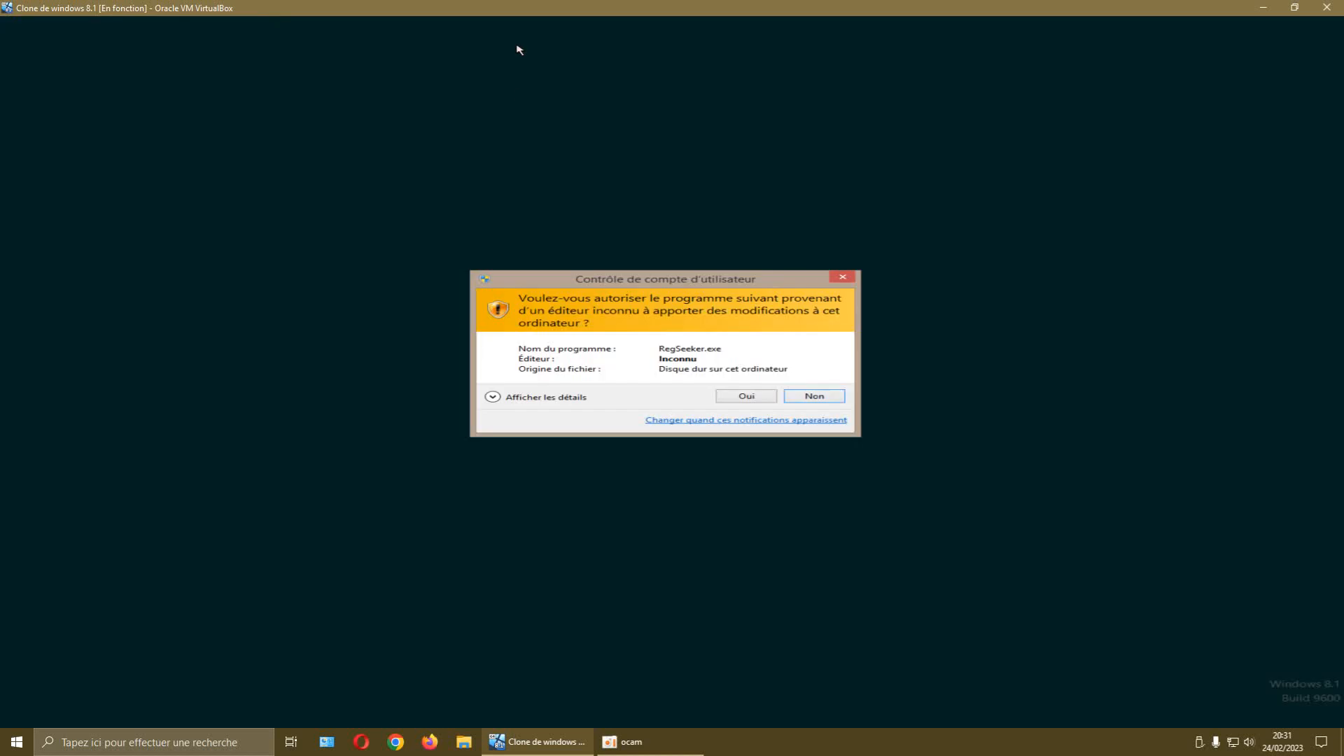
pyautogui.click(732, 395)
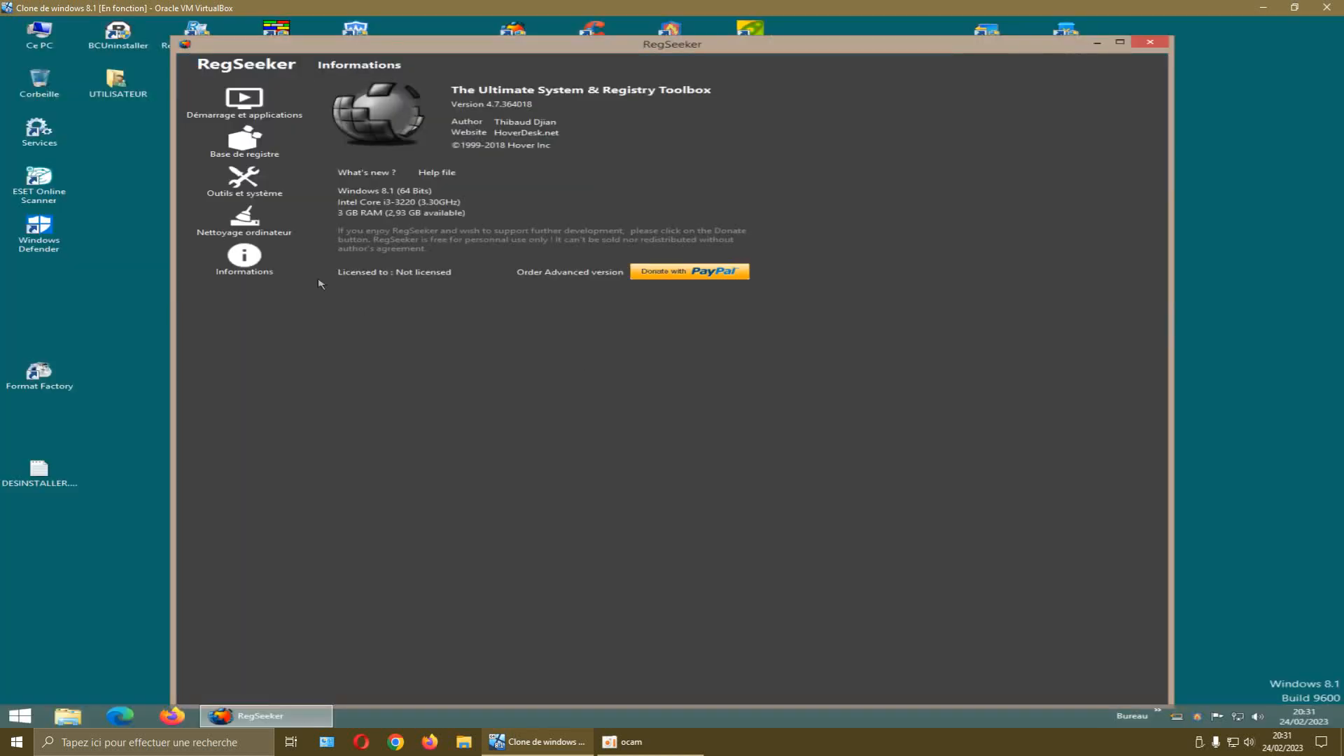
pyautogui.click(248, 144)
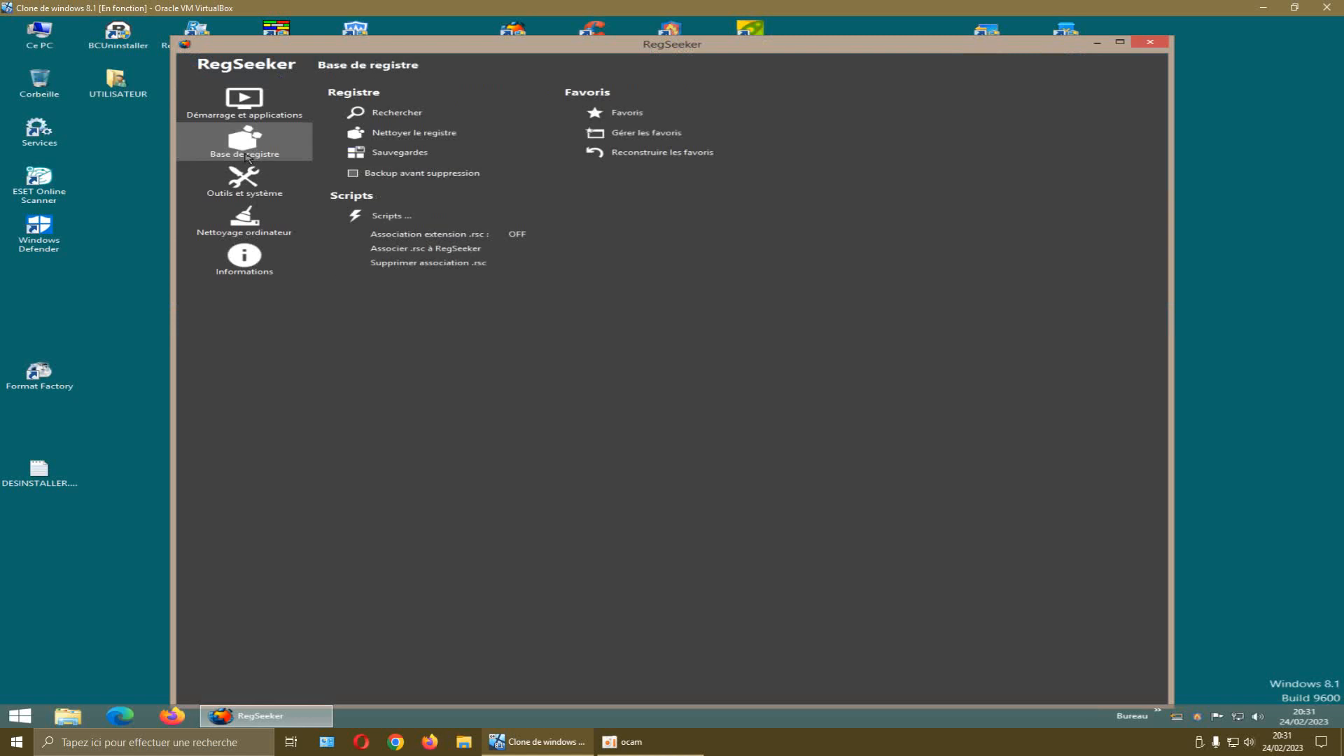
pyautogui.click(387, 115)
pyautogui.write('format factory')
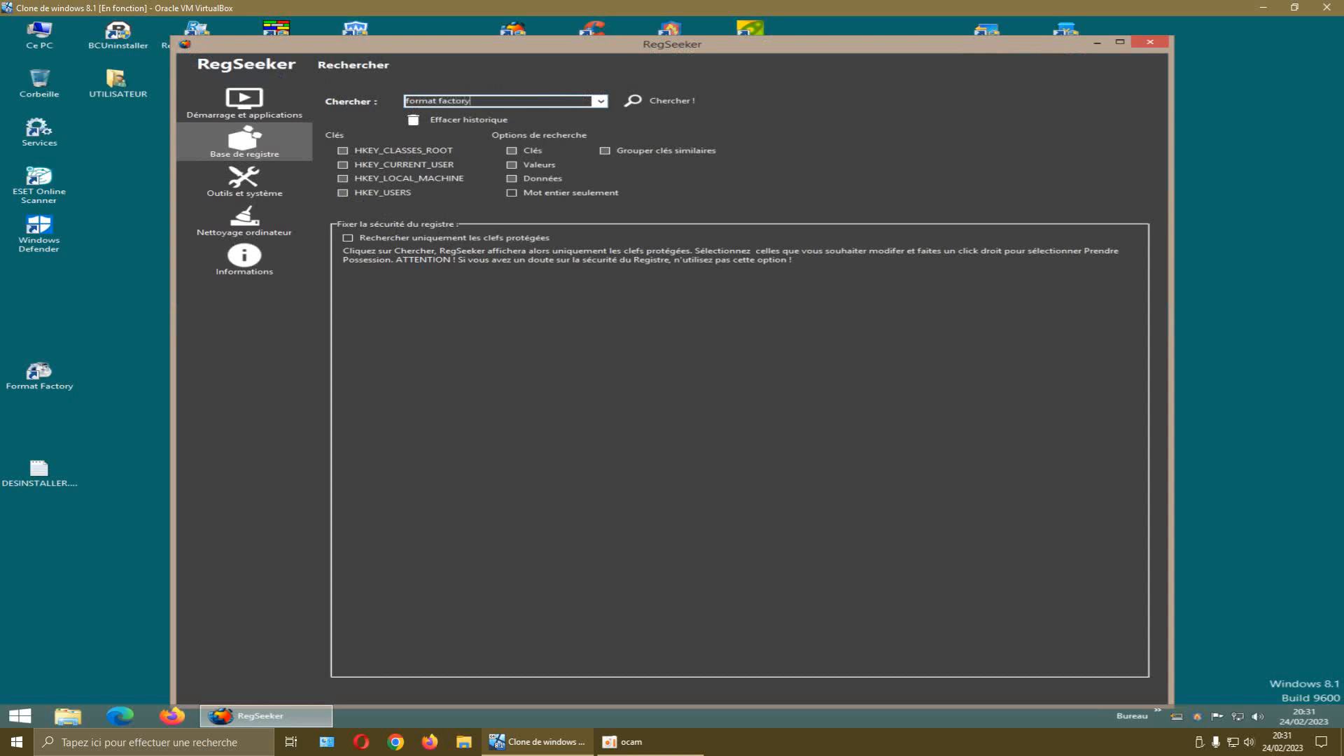
pyautogui.click(662, 105)
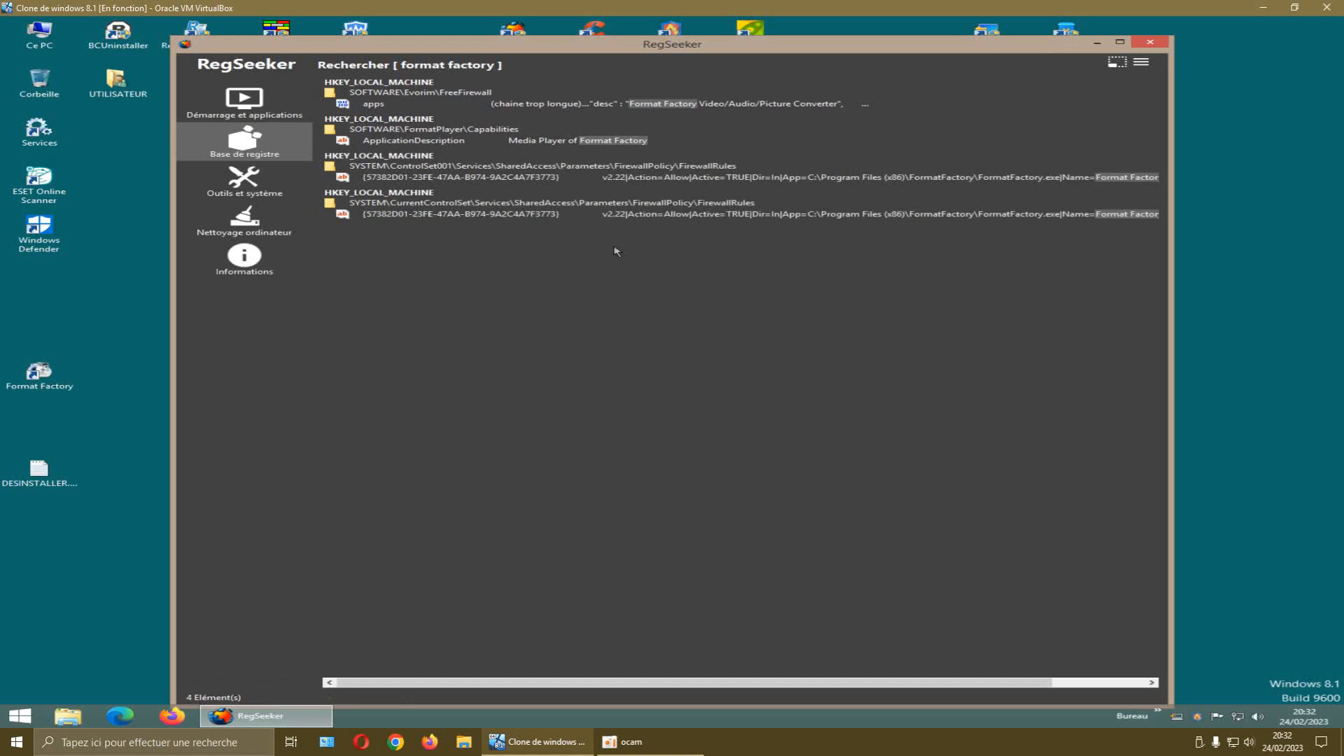
# Examine each registry entry found for "format factory", from the FreeFirewall key to the FirewallRules keys
pyautogui.click(383, 102)
pyautogui.click(386, 133)
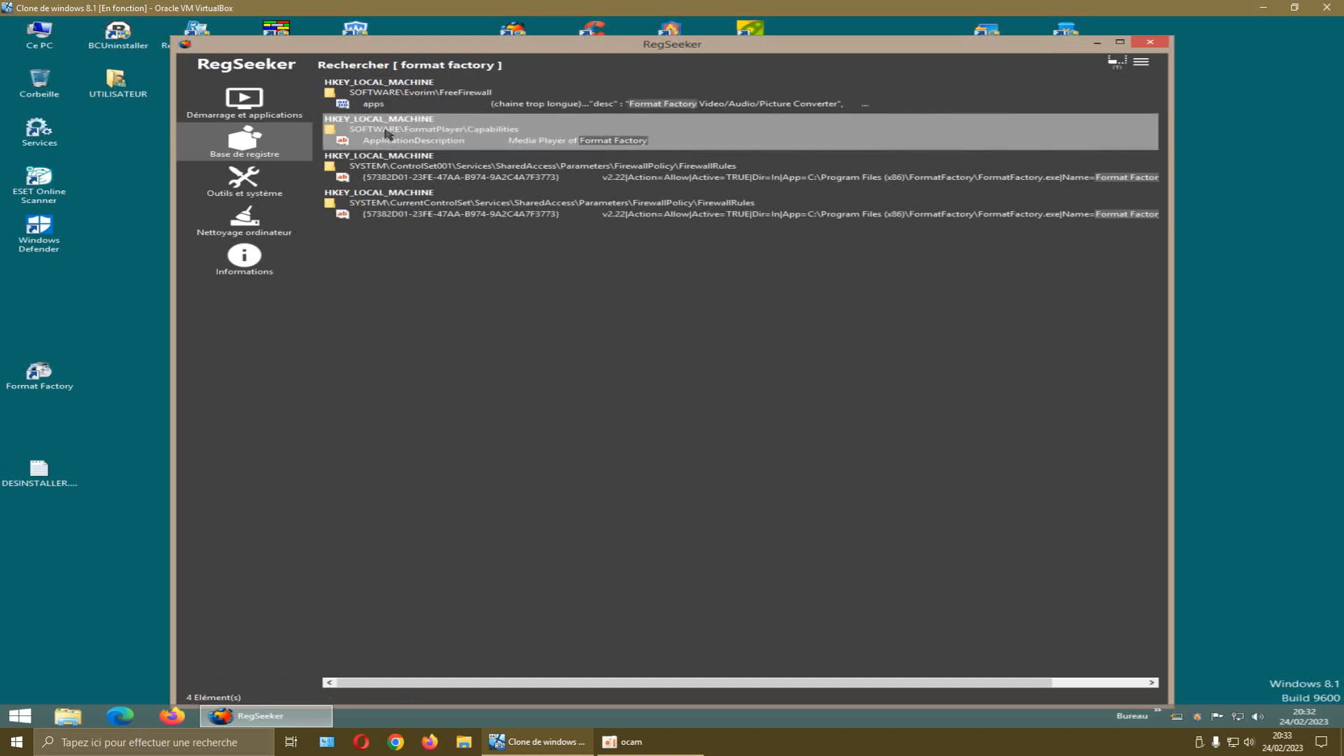
pyautogui.click(387, 163)
pyautogui.click(398, 209)
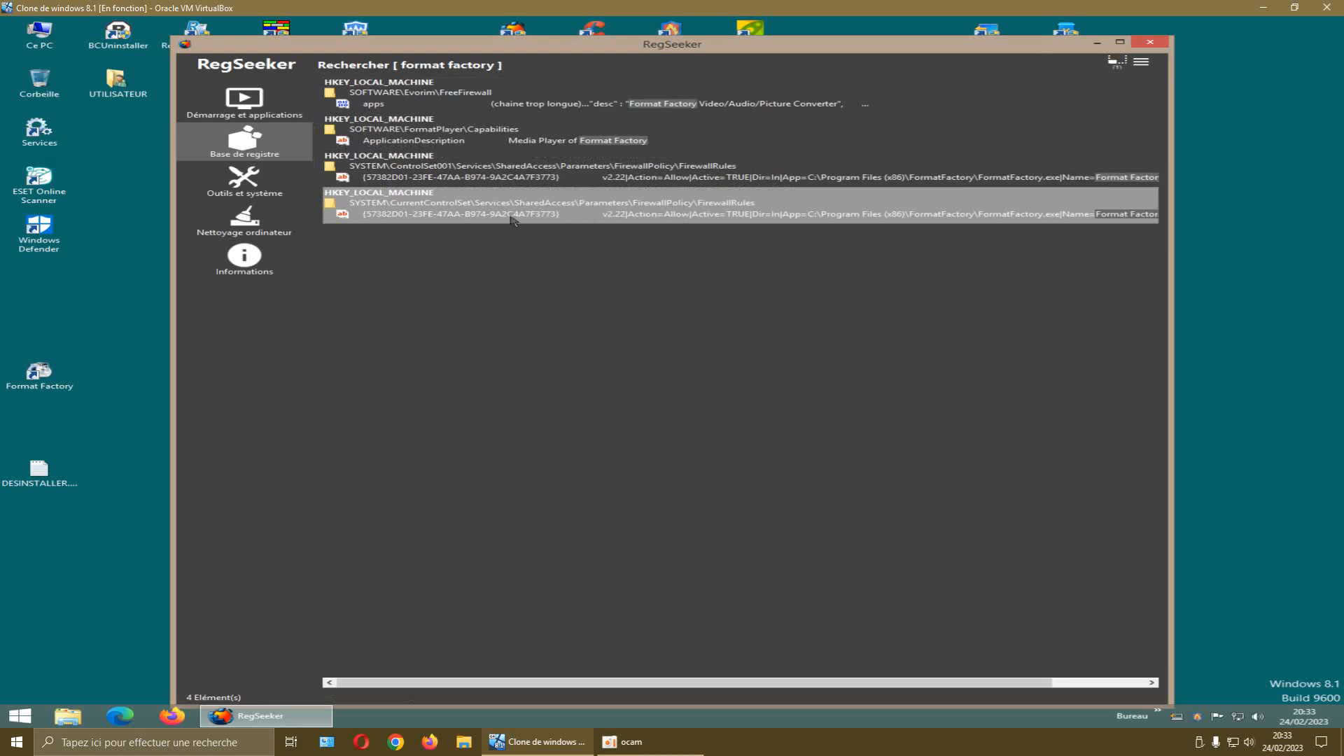
pyautogui.click(426, 98)
pyautogui.click(417, 131)
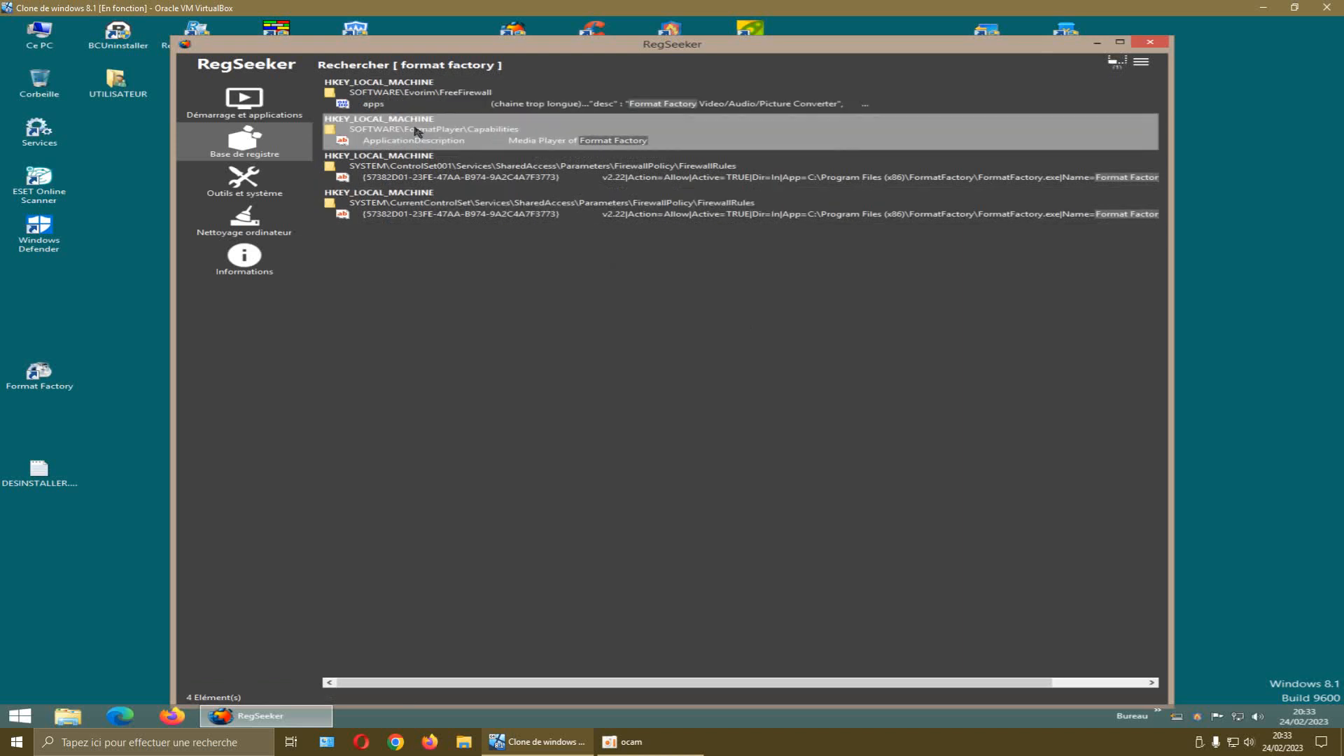
pyautogui.click(417, 168)
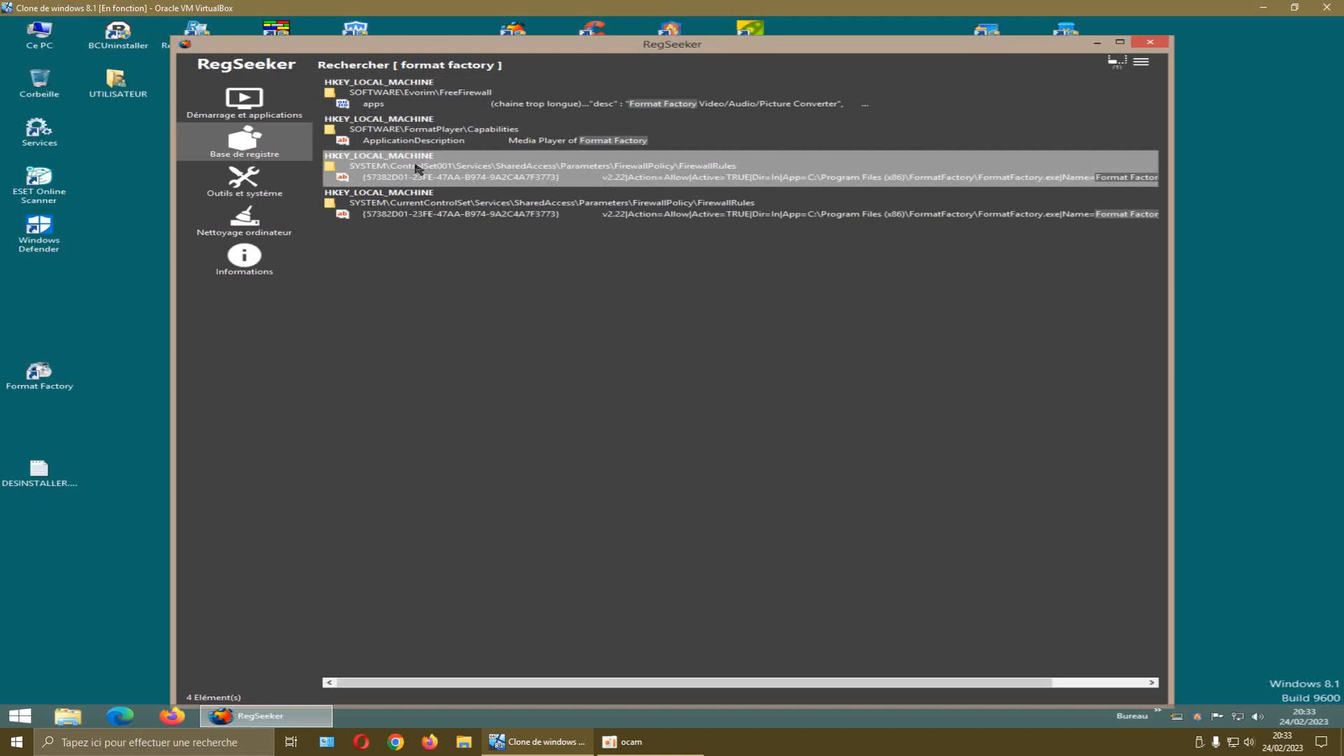
pyautogui.click(422, 205)
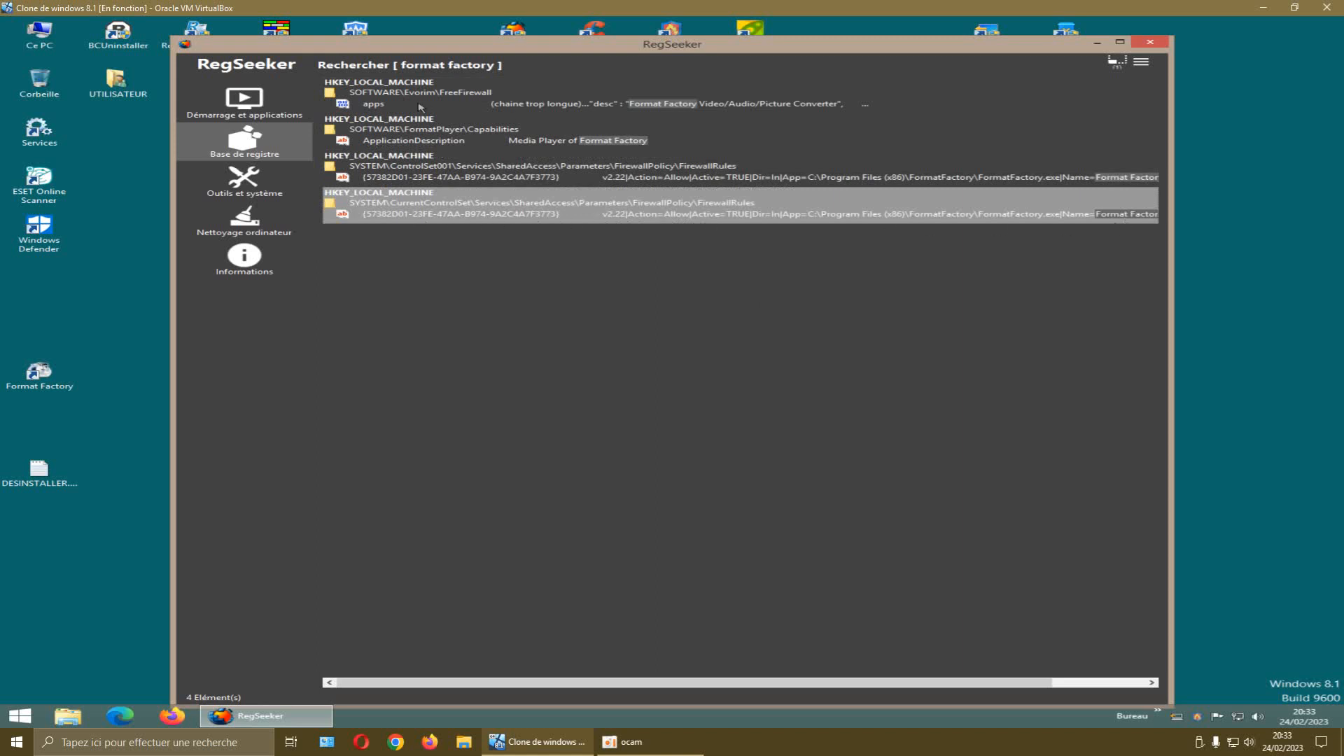
# Search the registry again with the two words joined as "formatfactory"
pyautogui.click(245, 149)
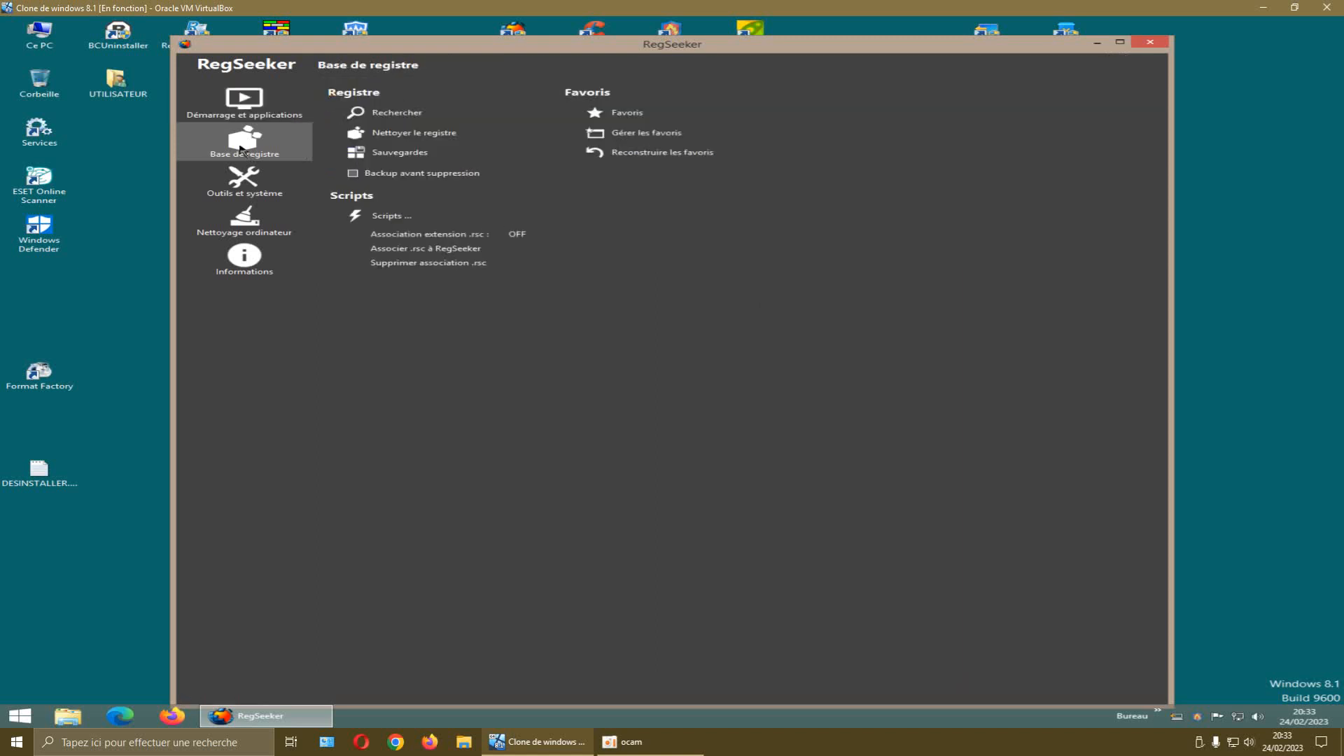
pyautogui.click(389, 116)
pyautogui.click(440, 103)
pyautogui.click(438, 103)
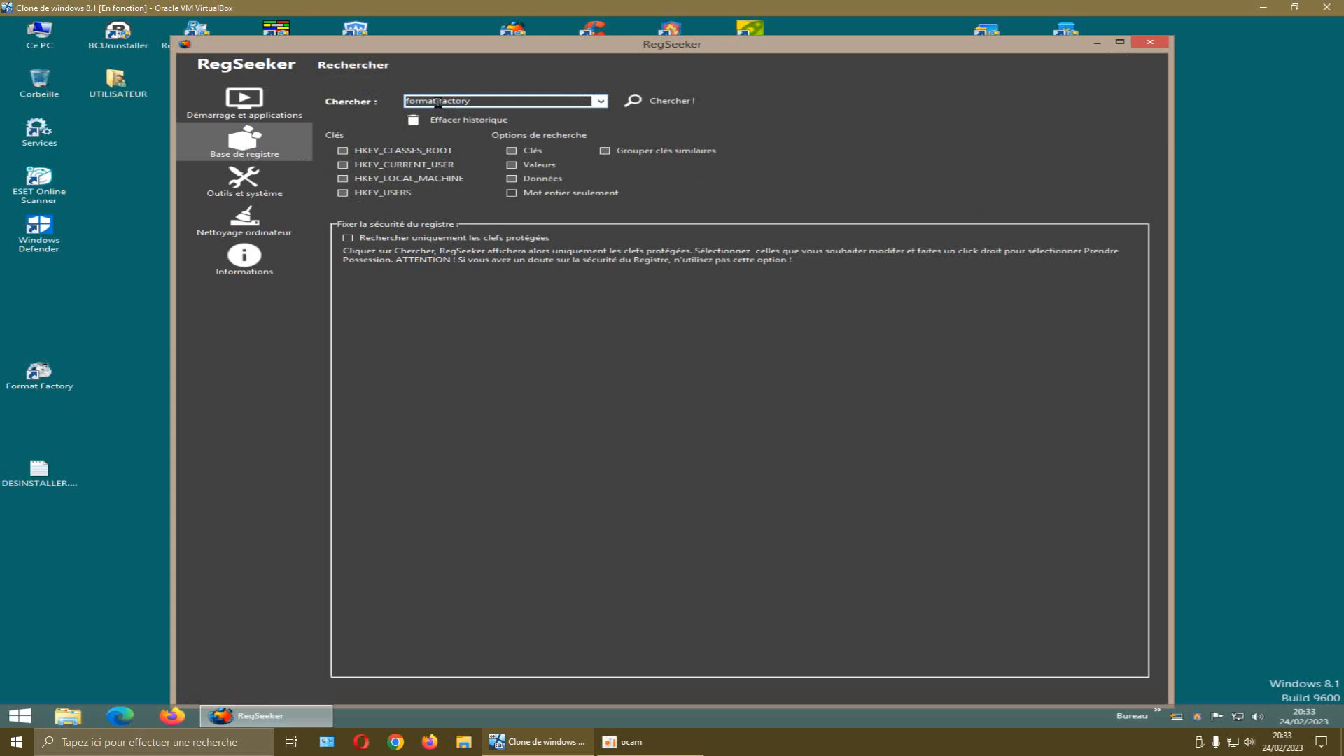
pyautogui.press('BackSpace')
pyautogui.click(662, 103)
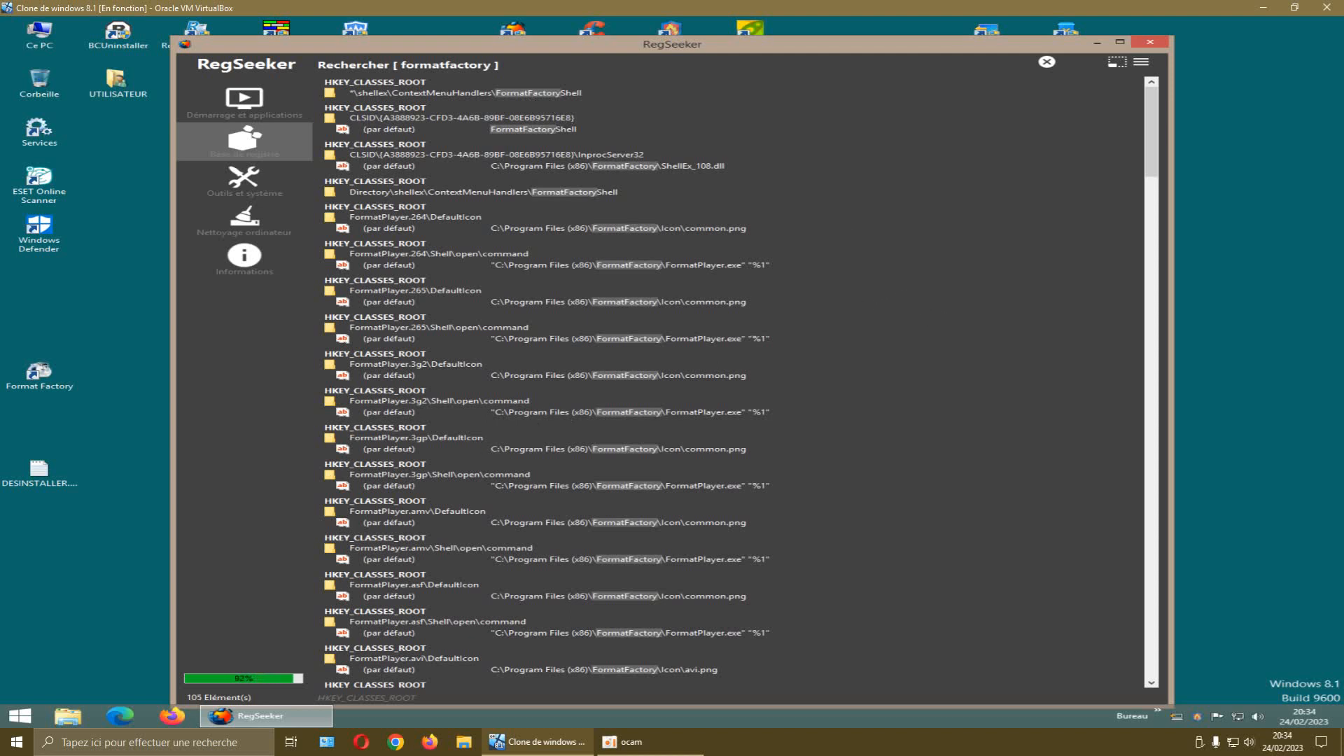
# Stop the running "formatfactory" search and close RegSeeker
pyautogui.moveTo(918, 44); pyautogui.dragTo(906, 36)
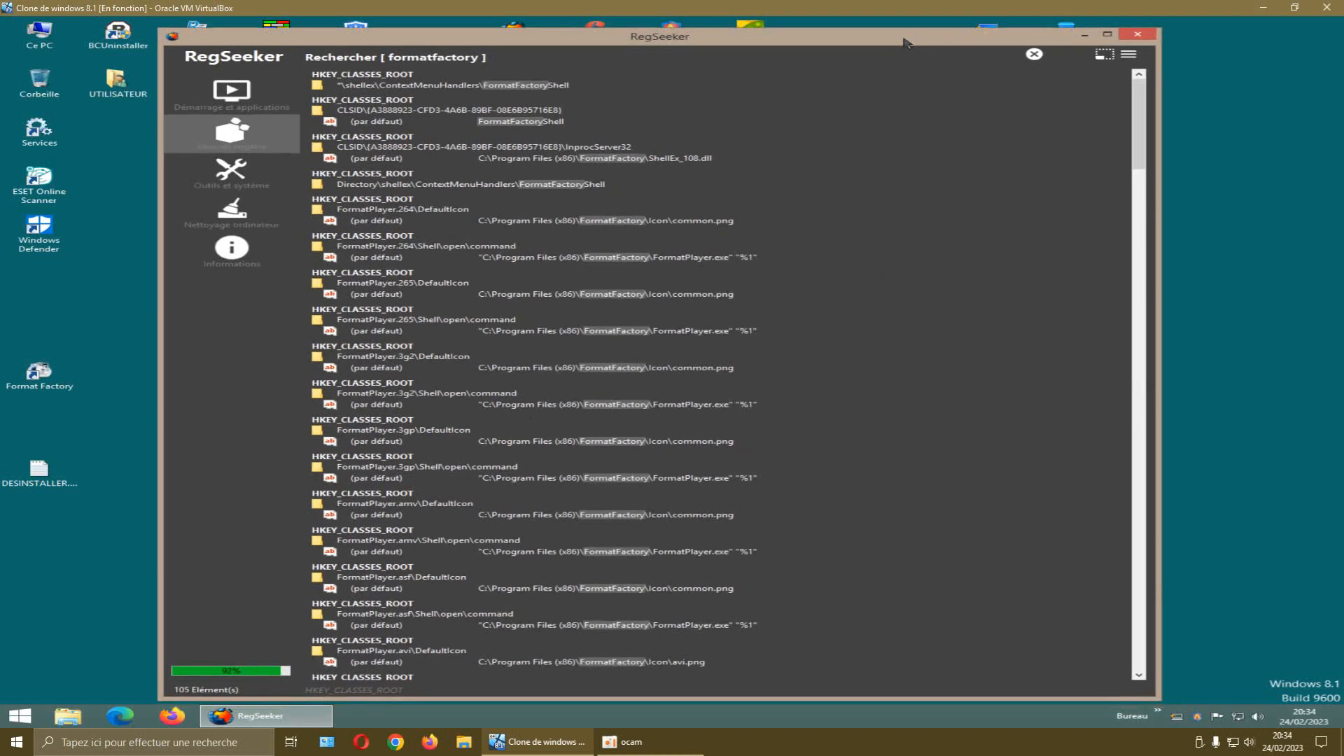
pyautogui.click(1035, 58)
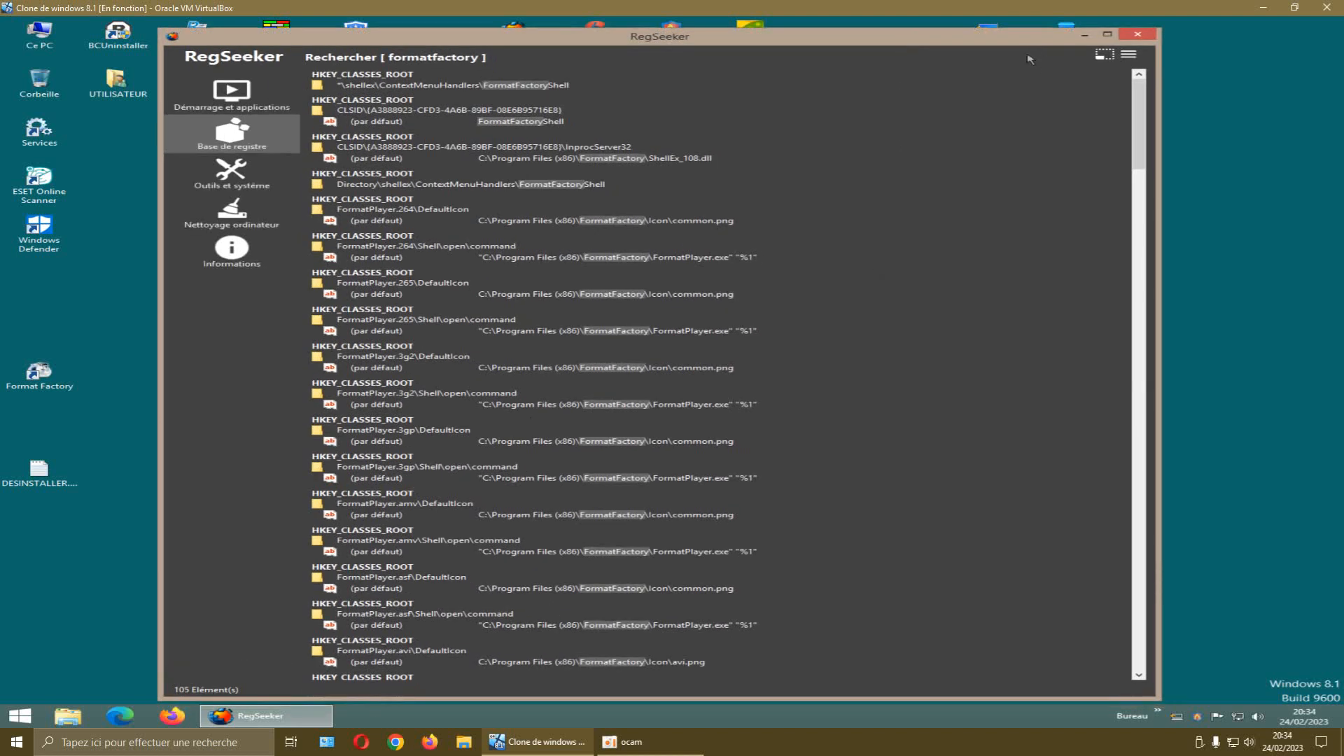
pyautogui.click(1139, 34)
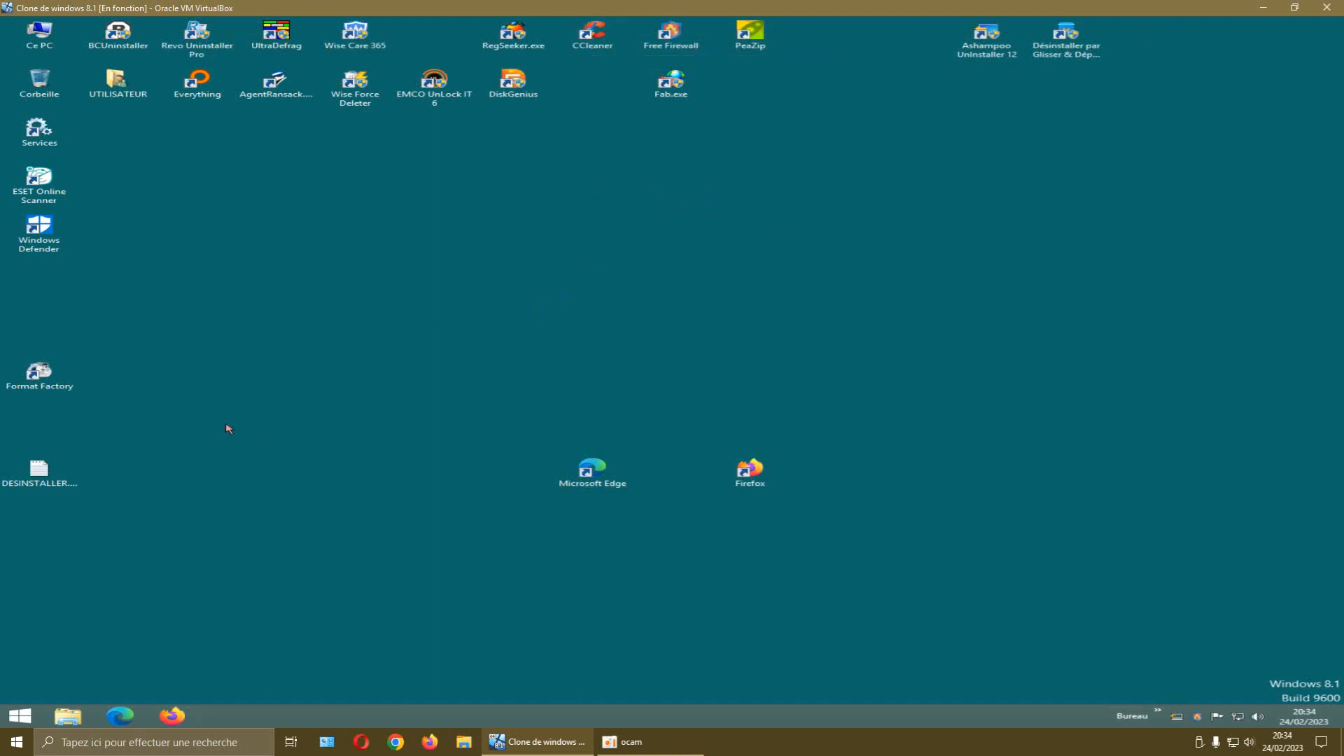
# Restart Windows in the virtual machine and dismiss the open Exit menu on the desktop
pyautogui.click(28, 720)
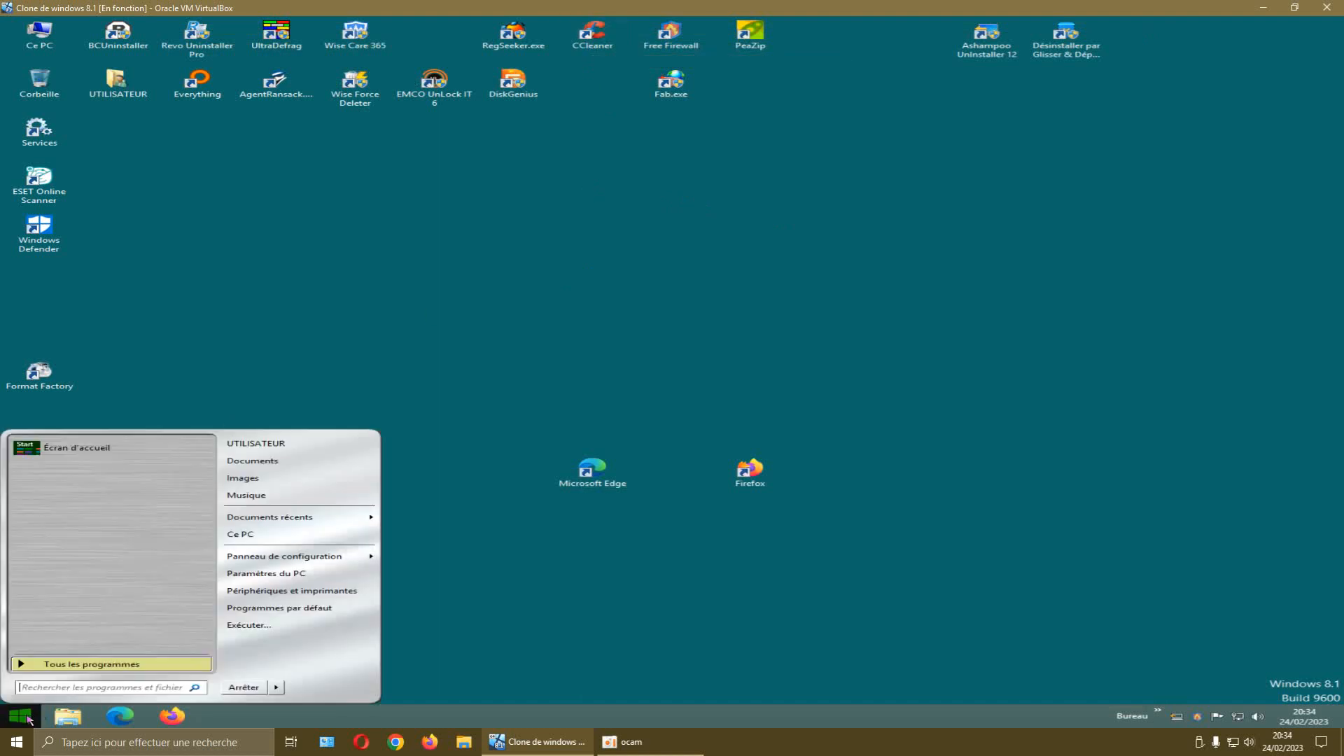
pyautogui.click(276, 688)
pyautogui.click(308, 689)
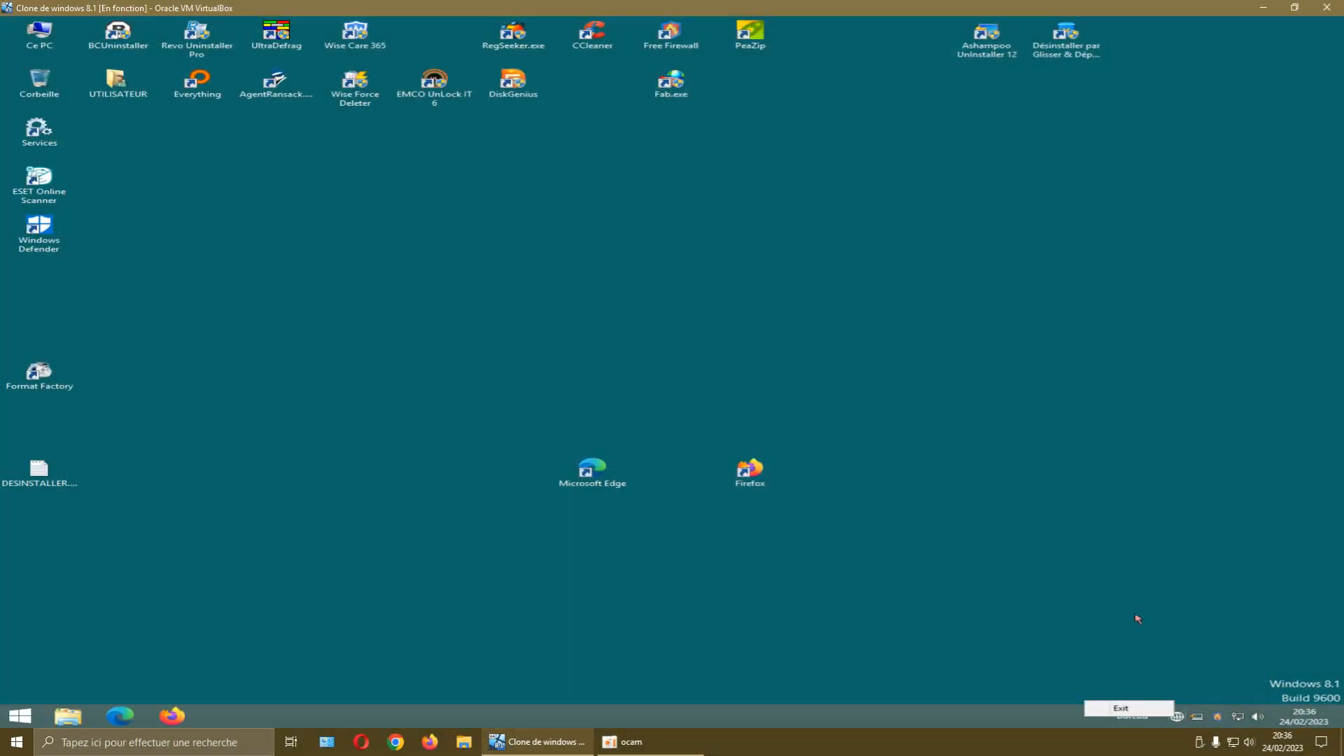
pyautogui.click(1133, 615)
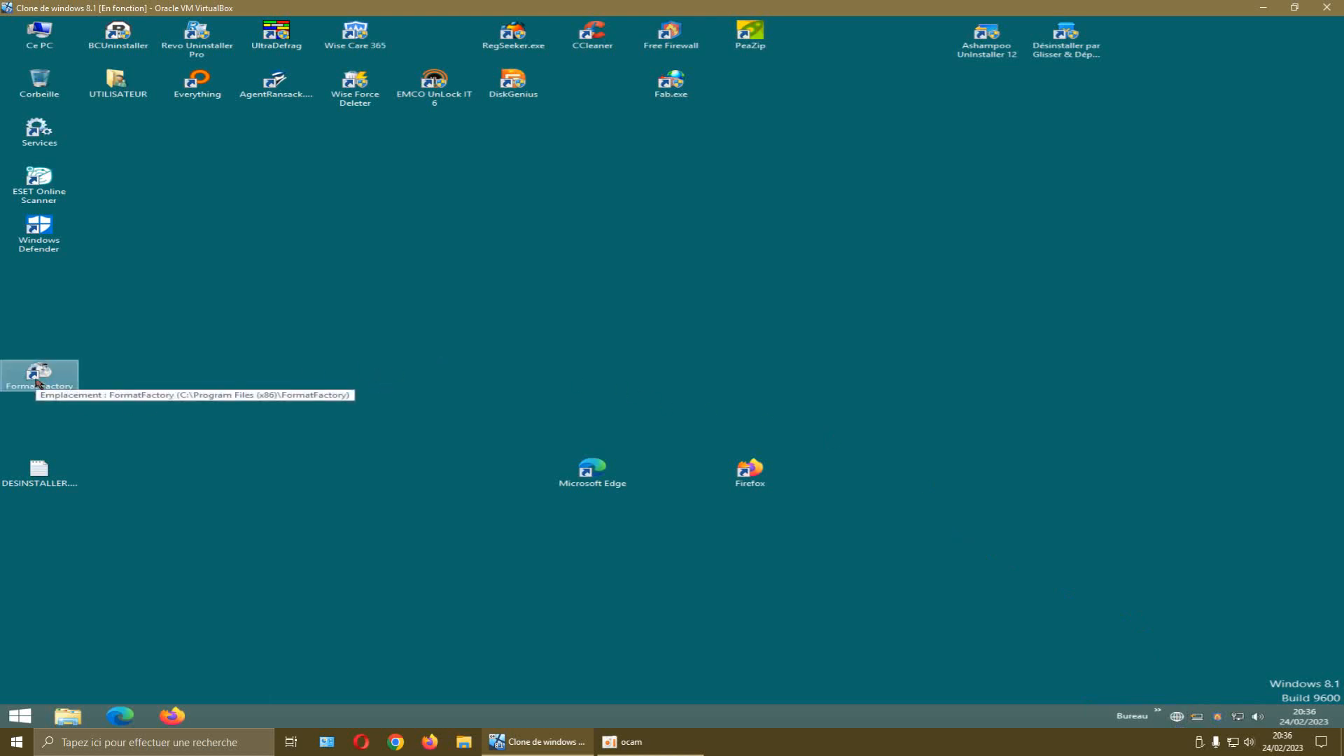
# Move the Format Factory shortcut beside PeaZip and the ESET Online Scanner shortcut beside Services on the desktop
pyautogui.moveTo(37, 382); pyautogui.dragTo(822, 35)
pyautogui.click(552, 257)
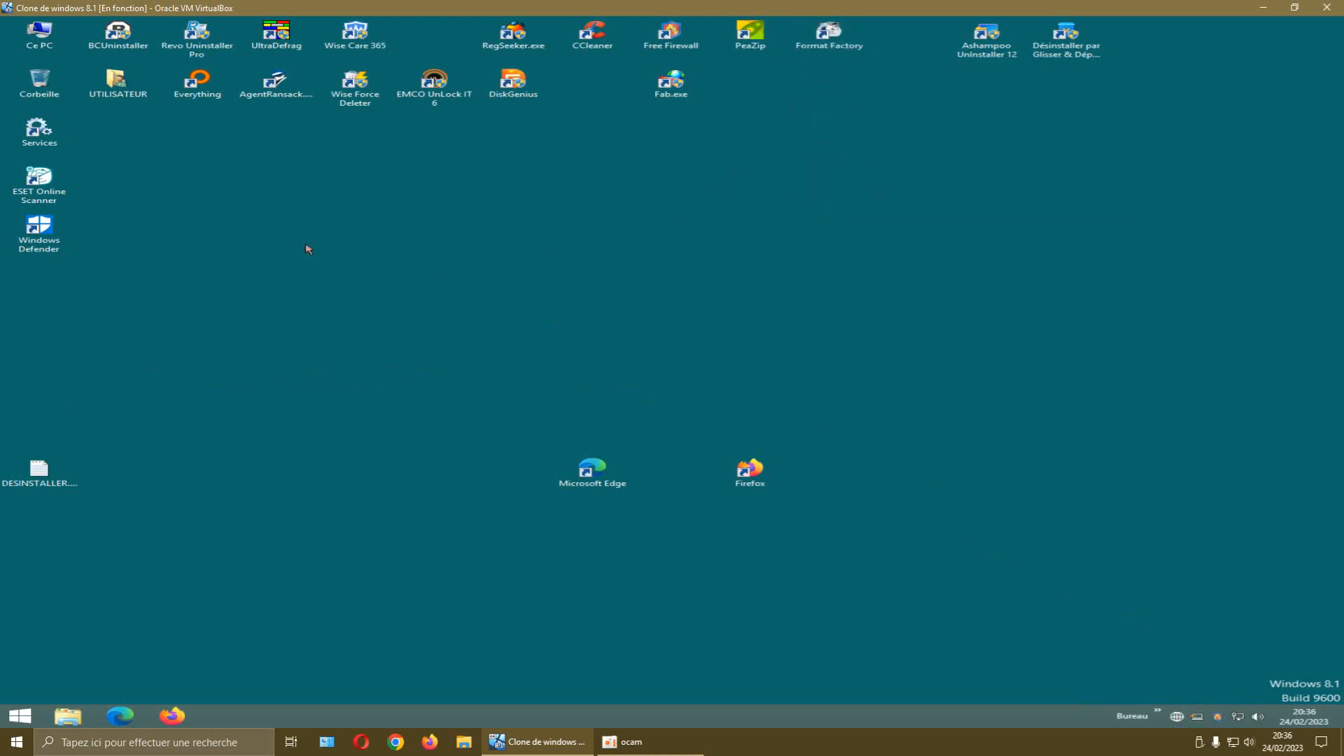
pyautogui.moveTo(39, 180); pyautogui.dragTo(118, 134)
pyautogui.rightClick(217, 274)
pyautogui.click(281, 305)
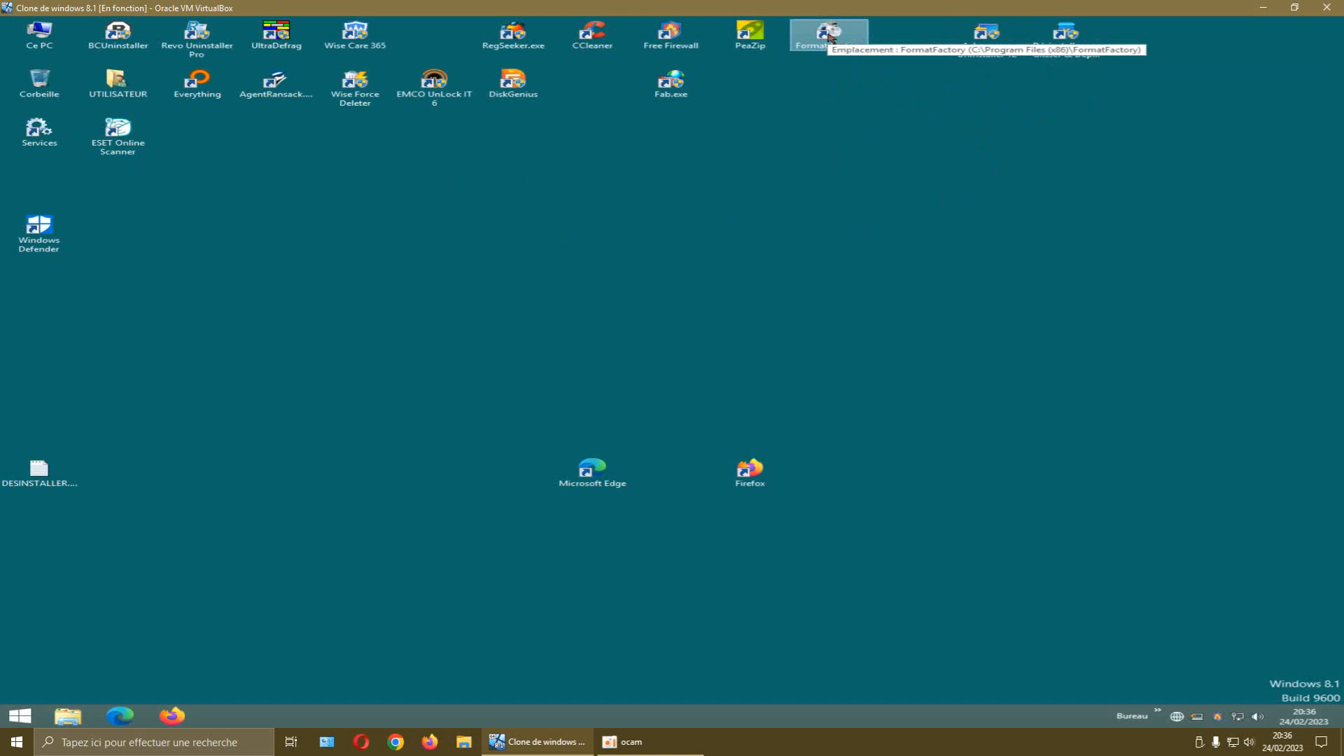
# Drop the Format Factory shortcut onto Ashampoo's drag-and-drop uninstaller, authorise UnInstaller 12 to make changes, and dismiss the trial notice
pyautogui.moveTo(830, 37); pyautogui.dragTo(1066, 42)
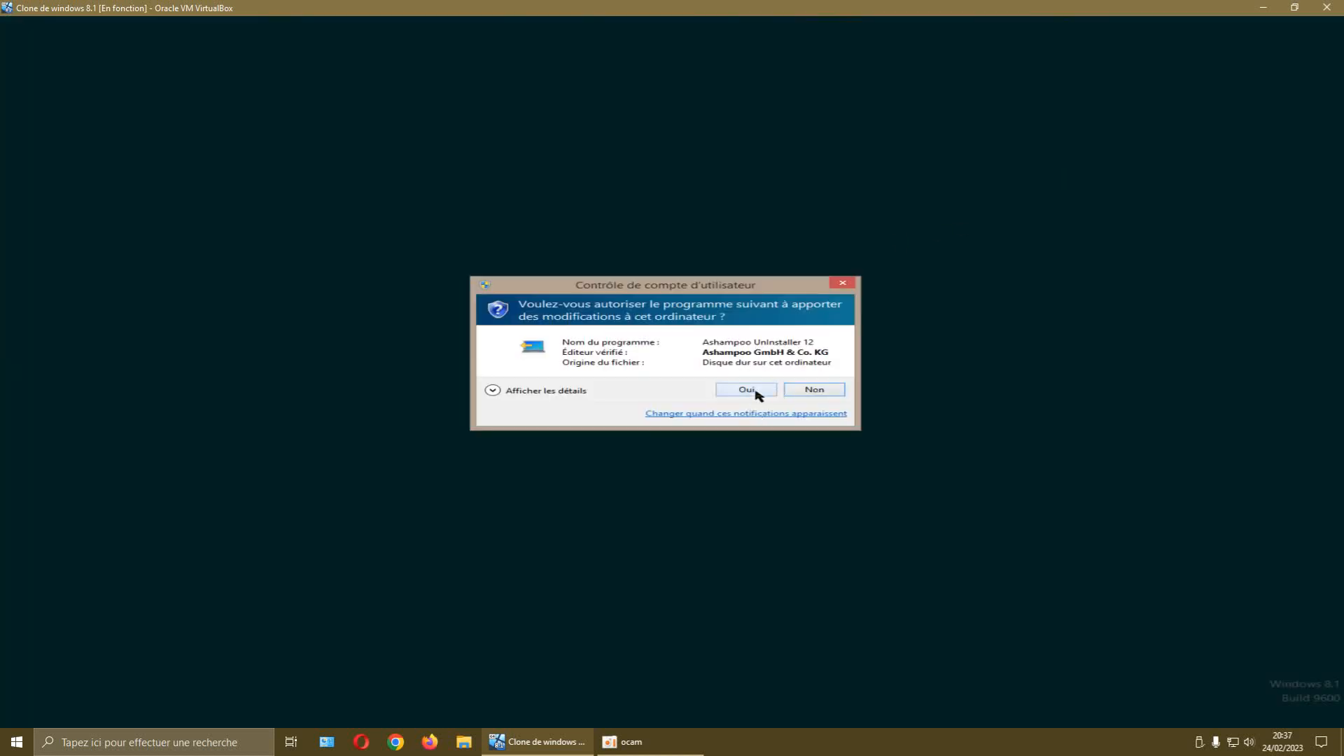
pyautogui.click(759, 394)
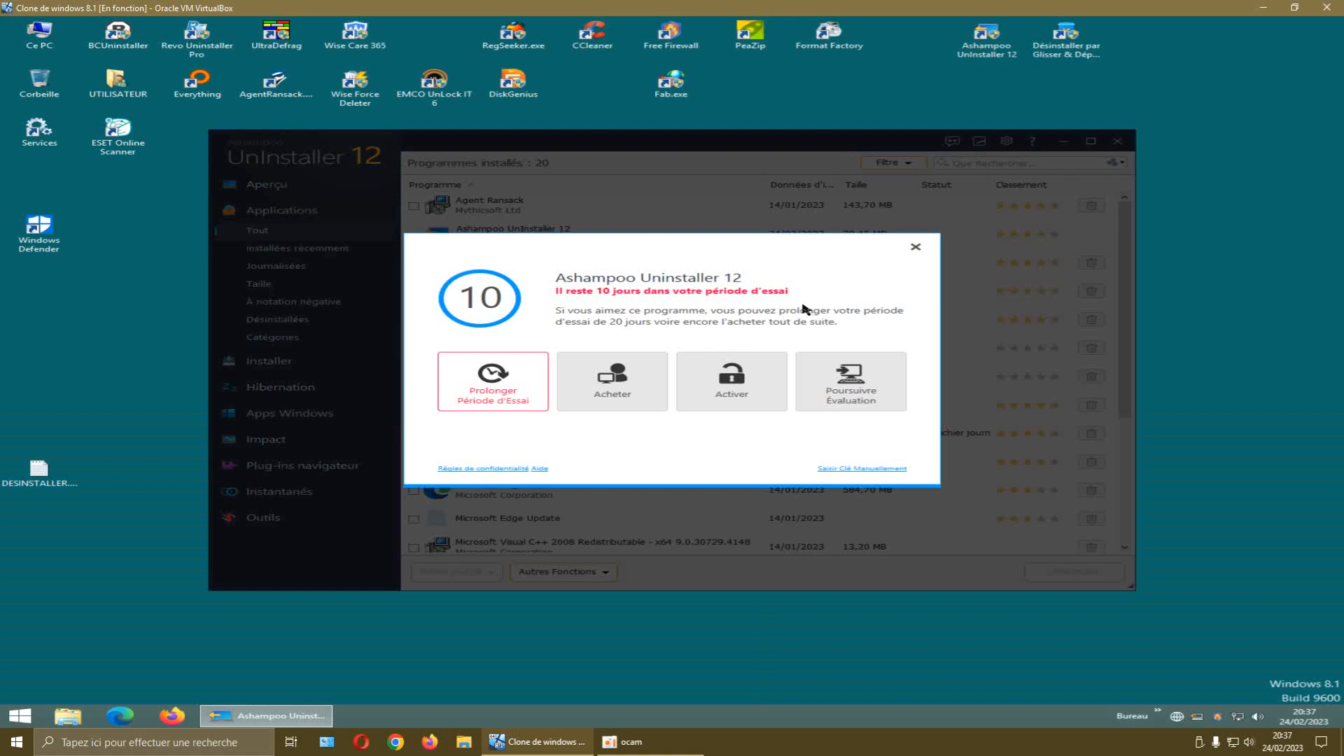
pyautogui.click(915, 248)
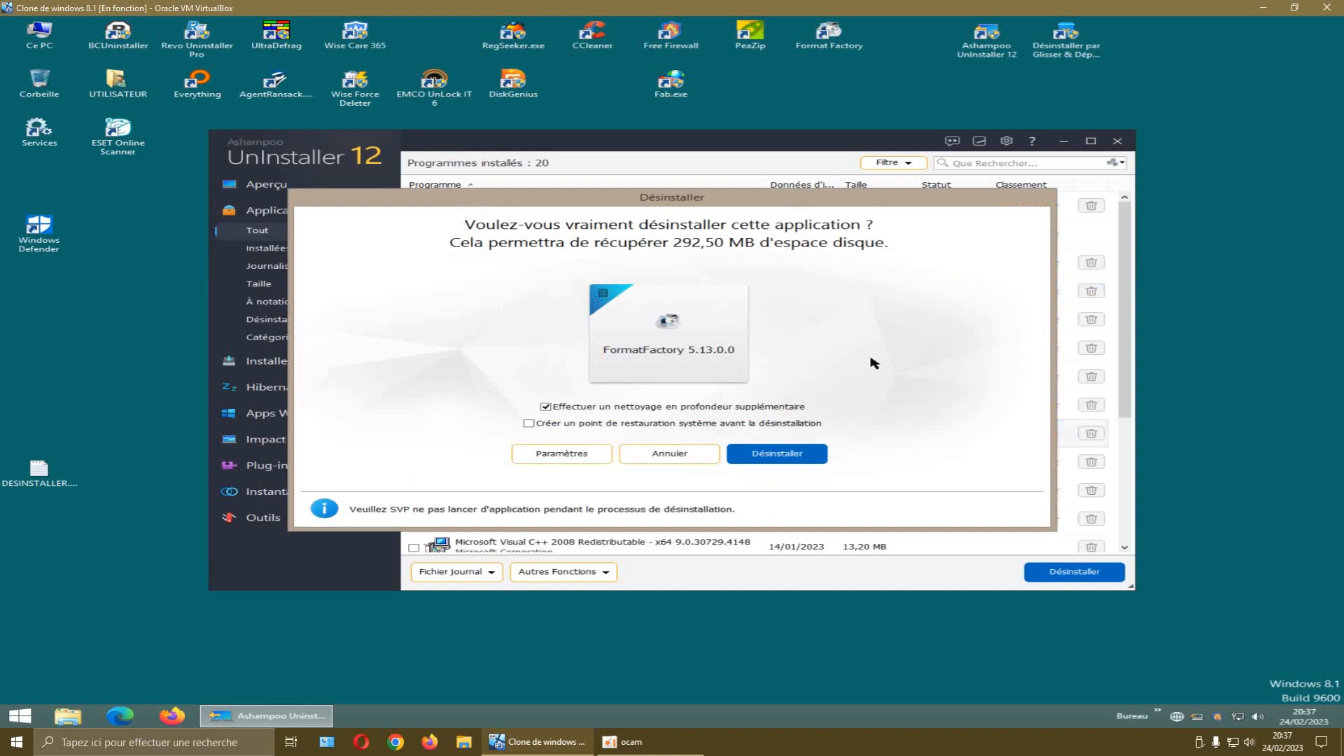
# Examine the uninstall, detection and application settings from FormatFactory's uninstall confirmation, and cancel that confirmation
pyautogui.moveTo(784, 199); pyautogui.dragTo(927, 285)
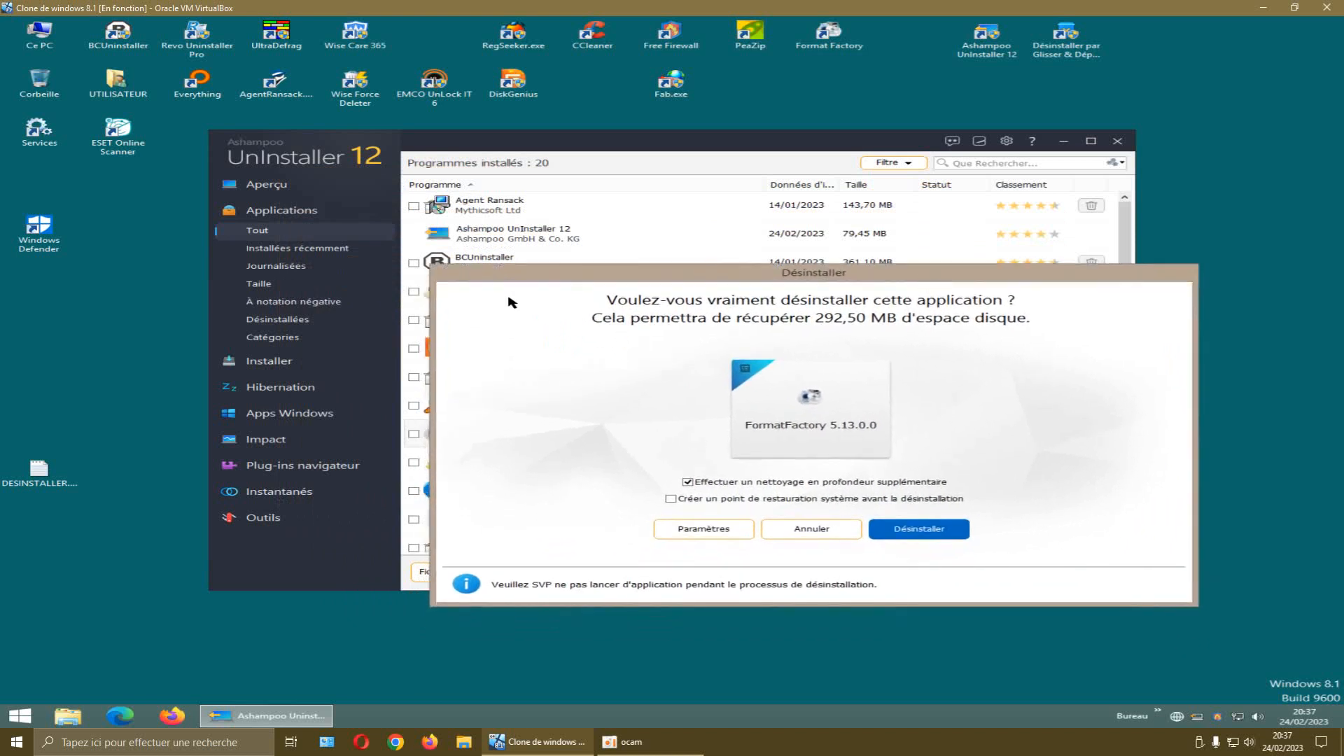
pyautogui.moveTo(614, 279); pyautogui.dragTo(737, 243)
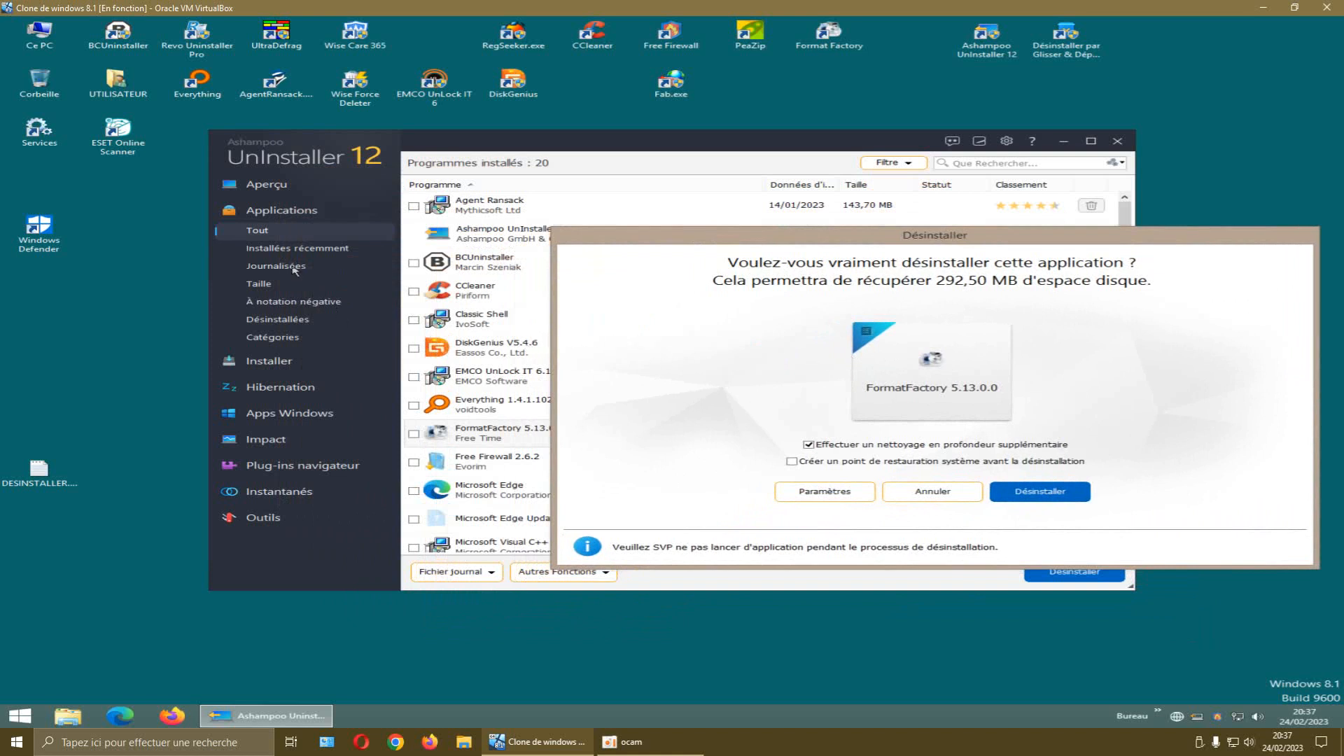
pyautogui.moveTo(761, 245); pyautogui.dragTo(718, 89)
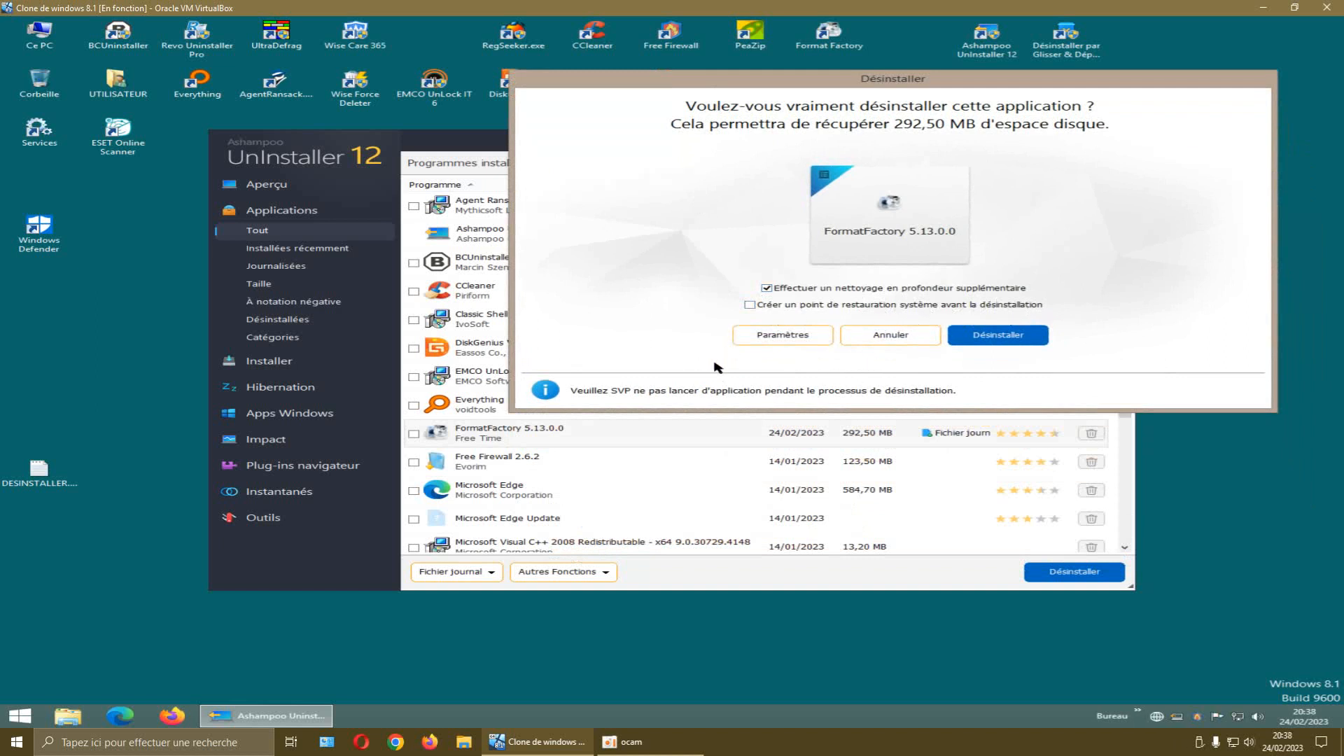
pyautogui.click(783, 336)
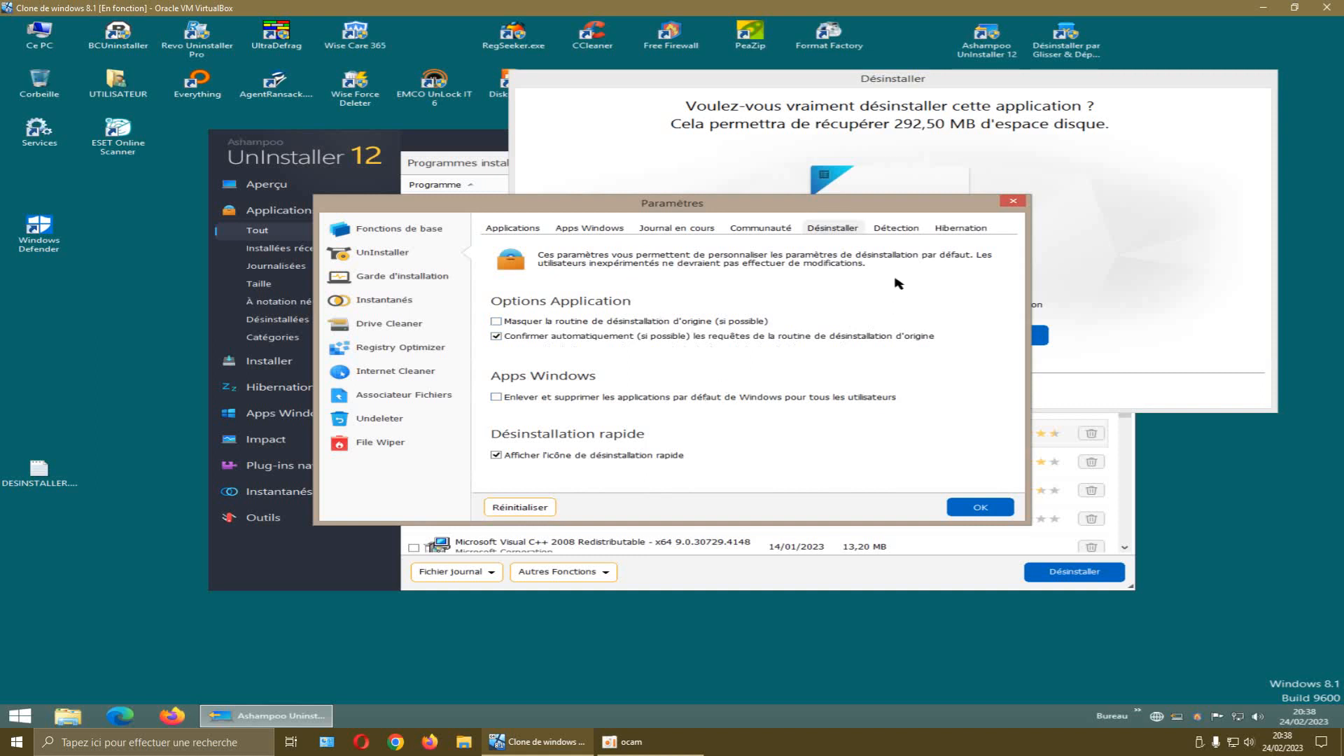
pyautogui.click(895, 230)
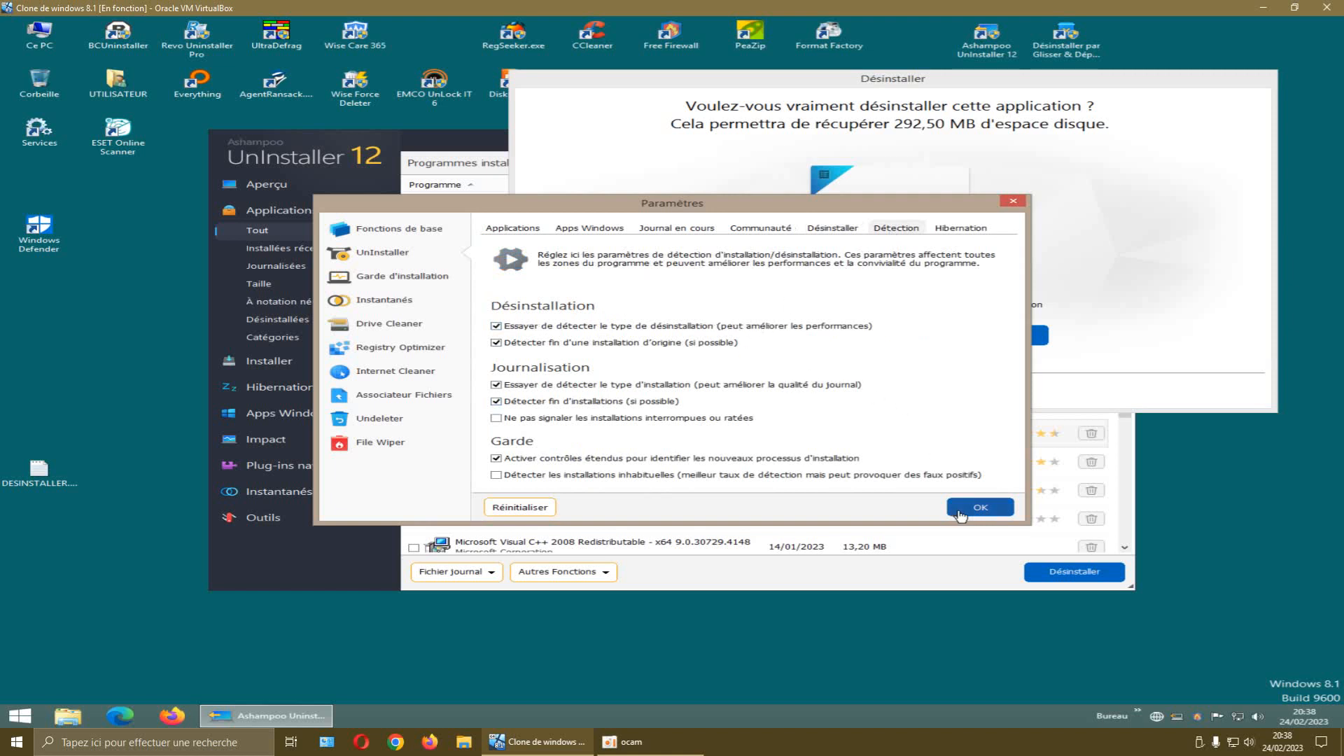
pyautogui.click(530, 231)
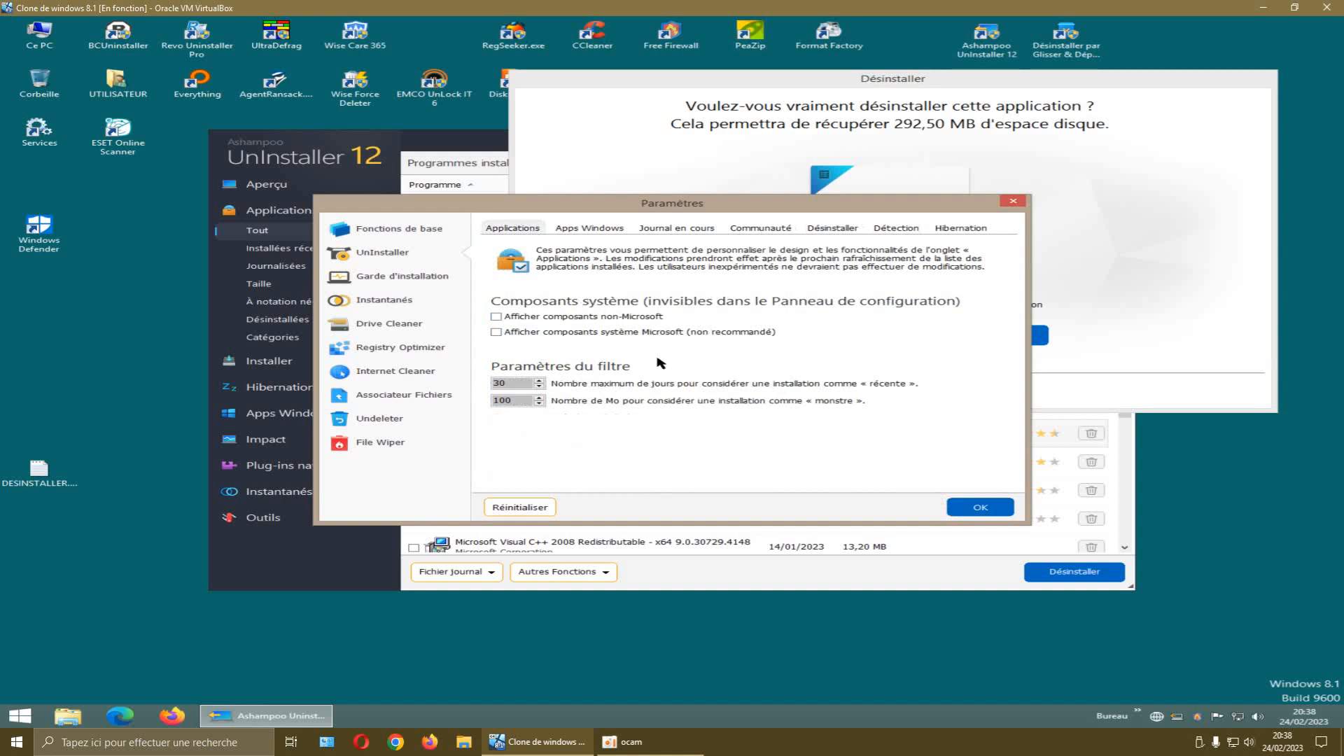
pyautogui.click(963, 509)
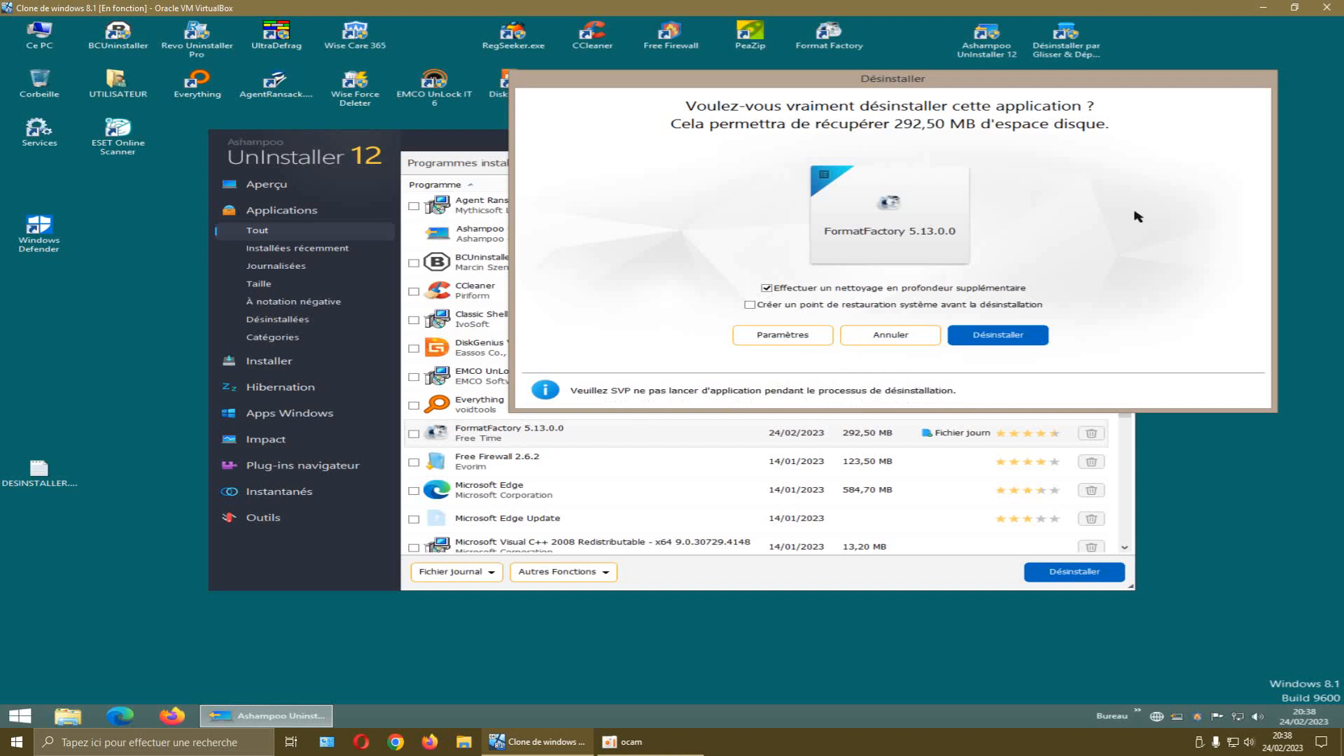
pyautogui.click(900, 340)
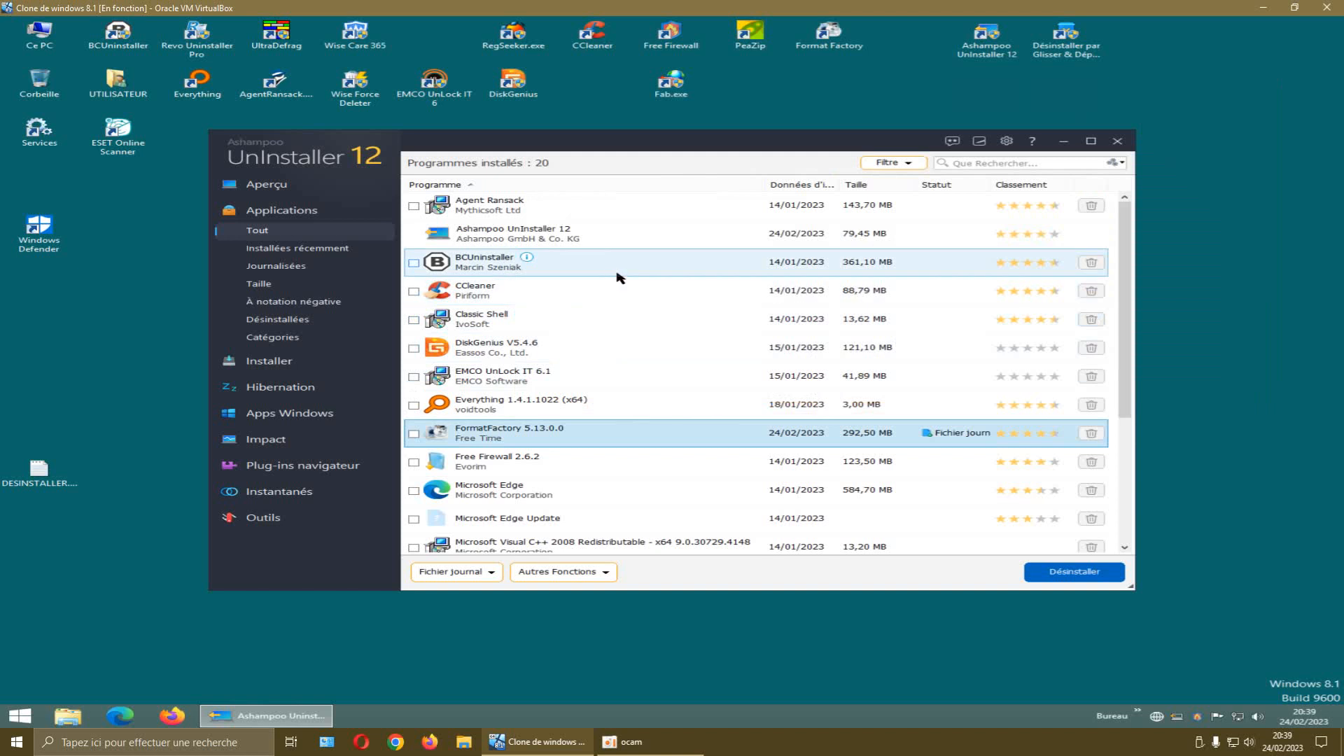
# List the logged installations (Journalisées) and mark FormatFactory 5.13.0.0 for uninstallation
pyautogui.click(287, 267)
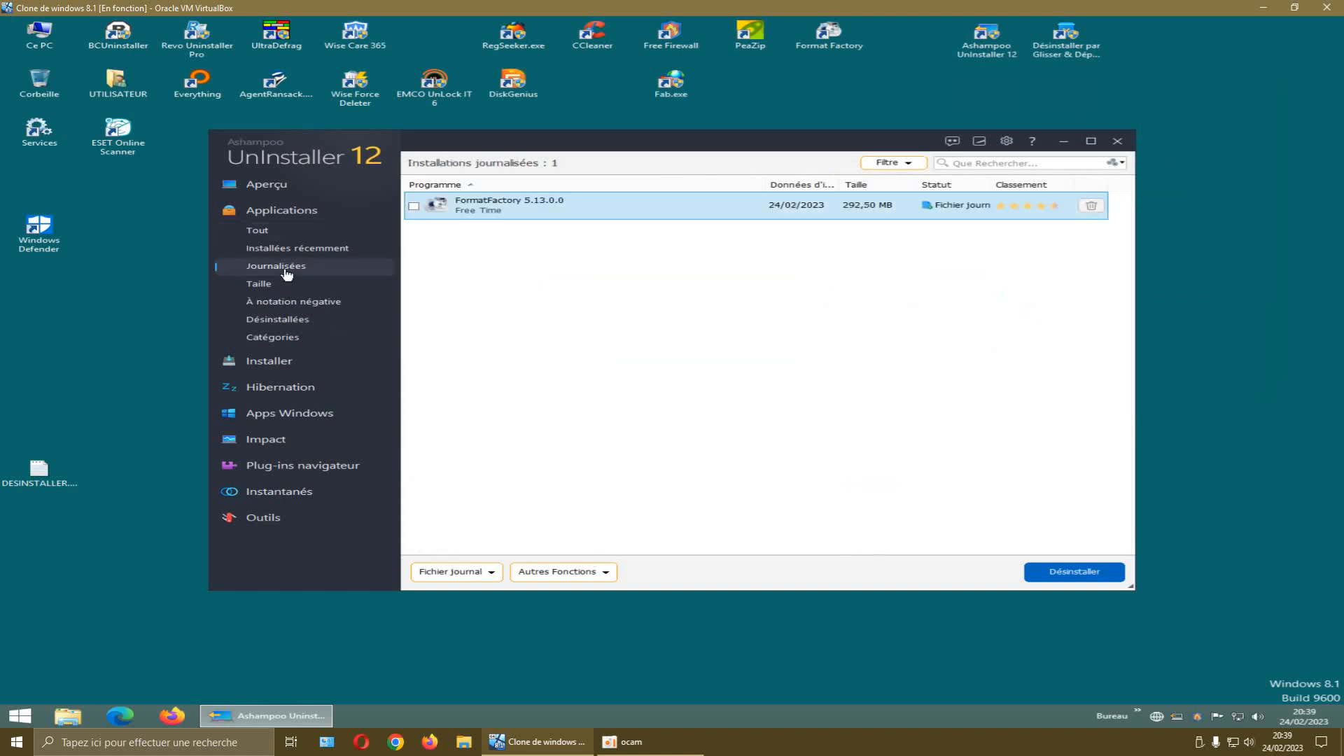
pyautogui.rightClick(456, 210)
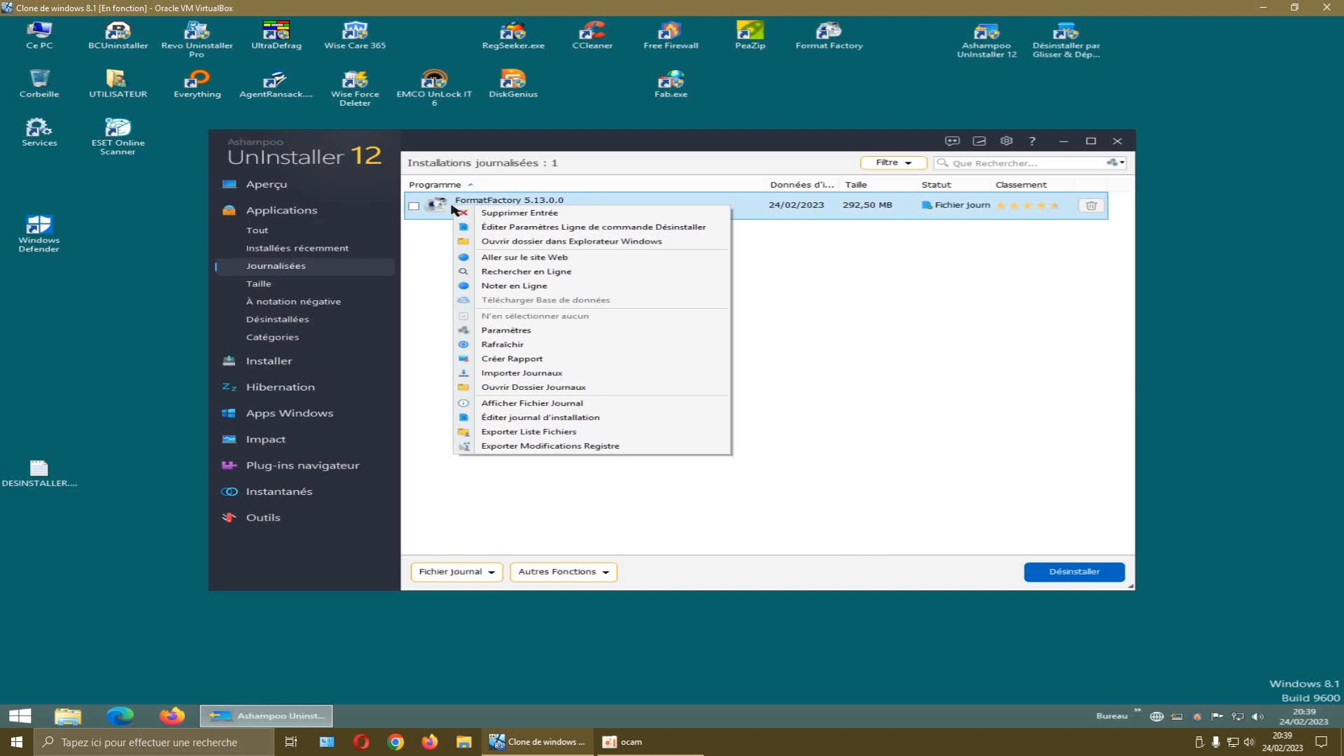
pyautogui.click(921, 312)
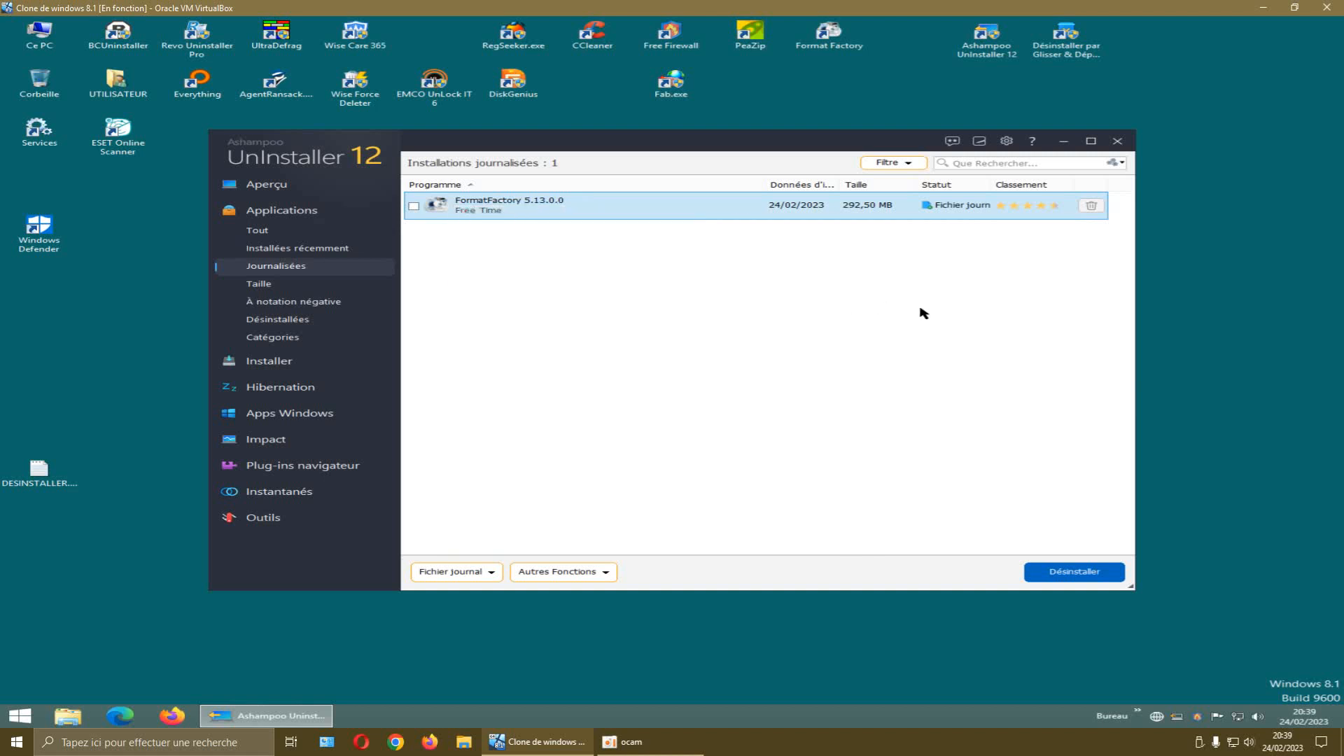
pyautogui.click(415, 207)
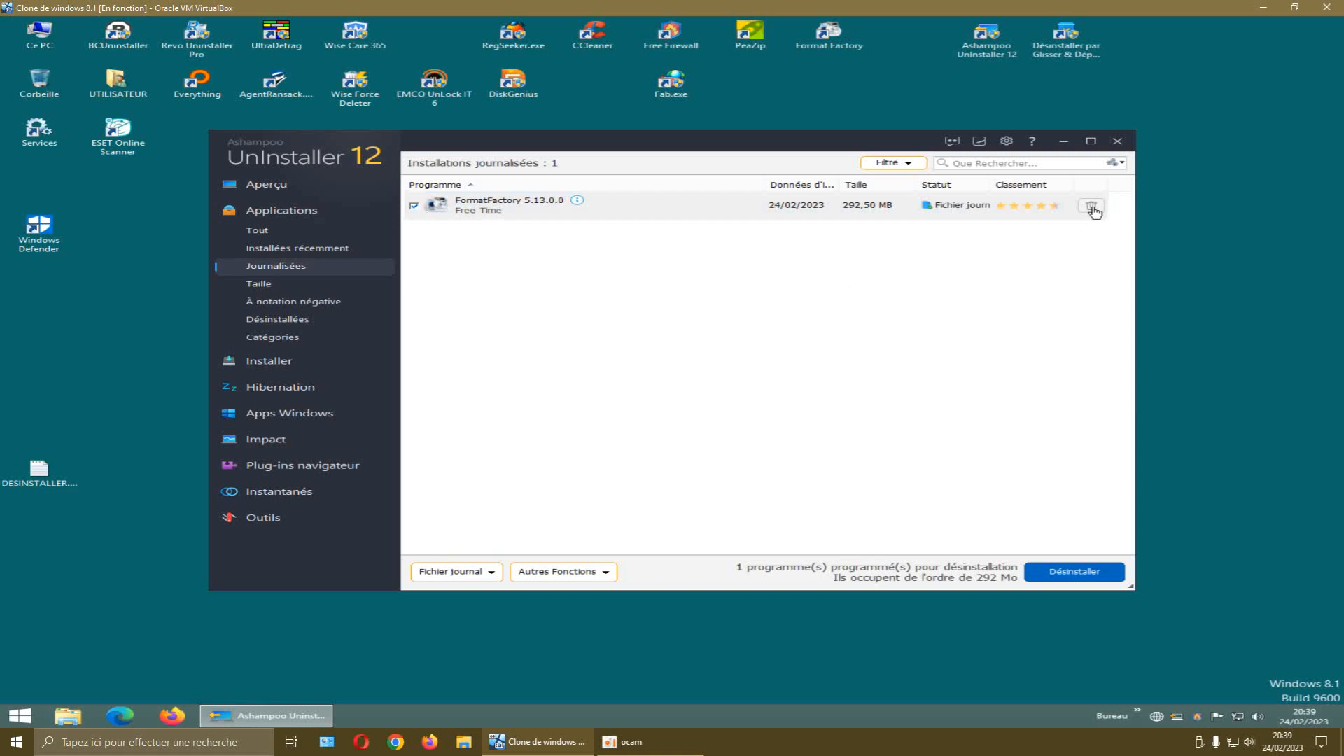
pyautogui.rightClick(536, 205)
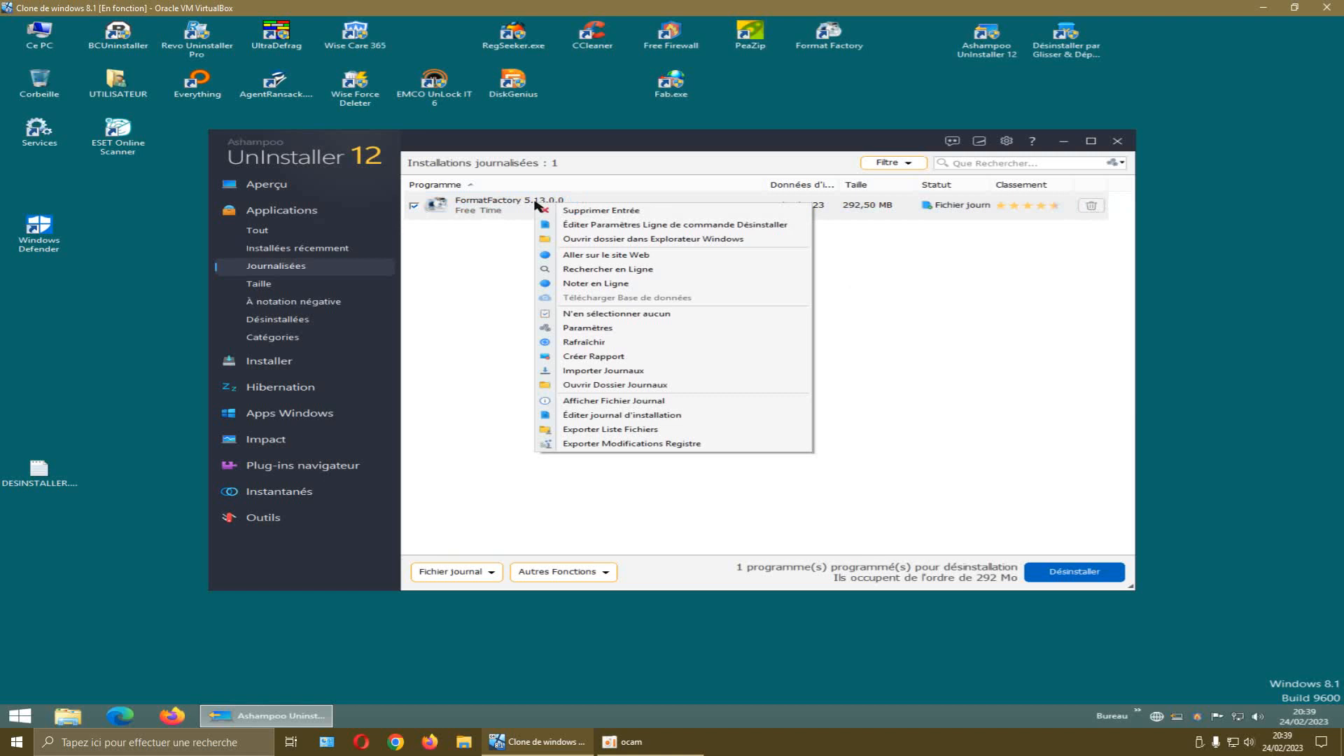
pyautogui.click(492, 291)
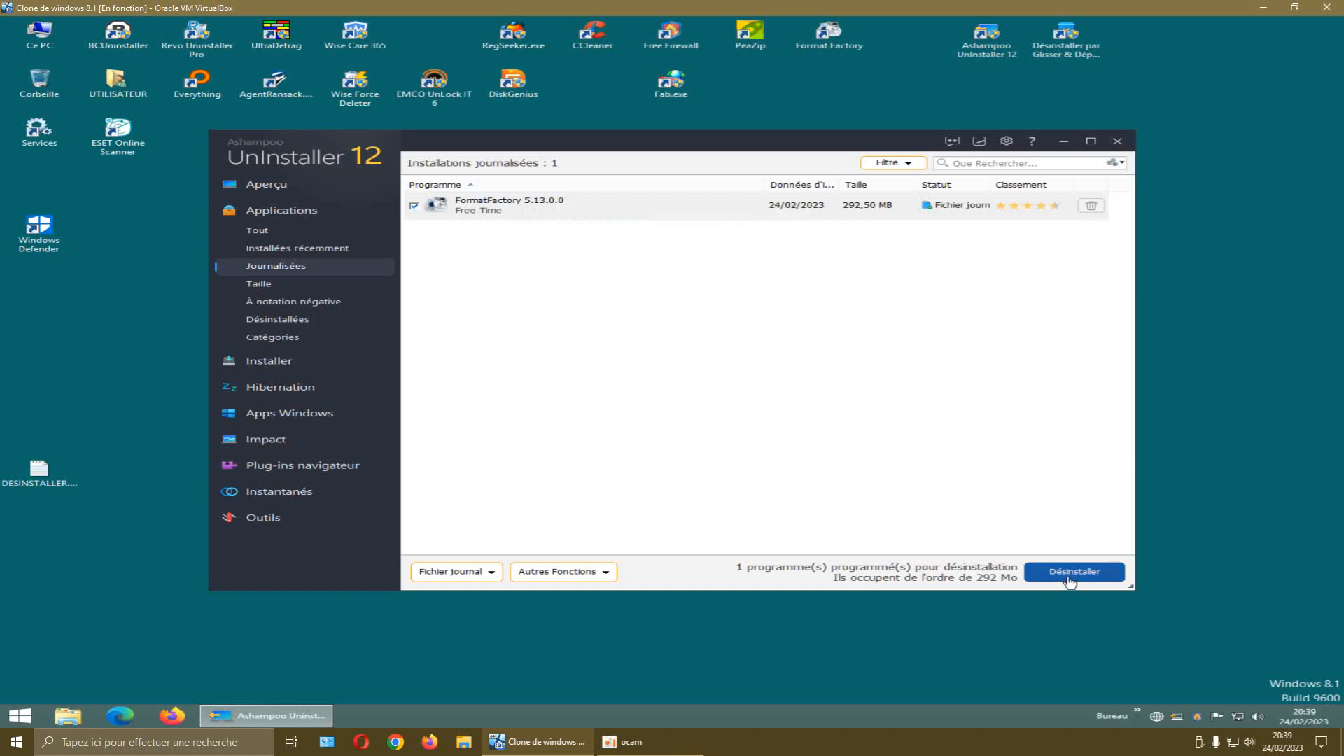
# Request the uninstallation of the marked FormatFactory entry and check the default uninstall settings from its confirmation dialog
pyautogui.moveTo(781, 144); pyautogui.dragTo(762, 80)
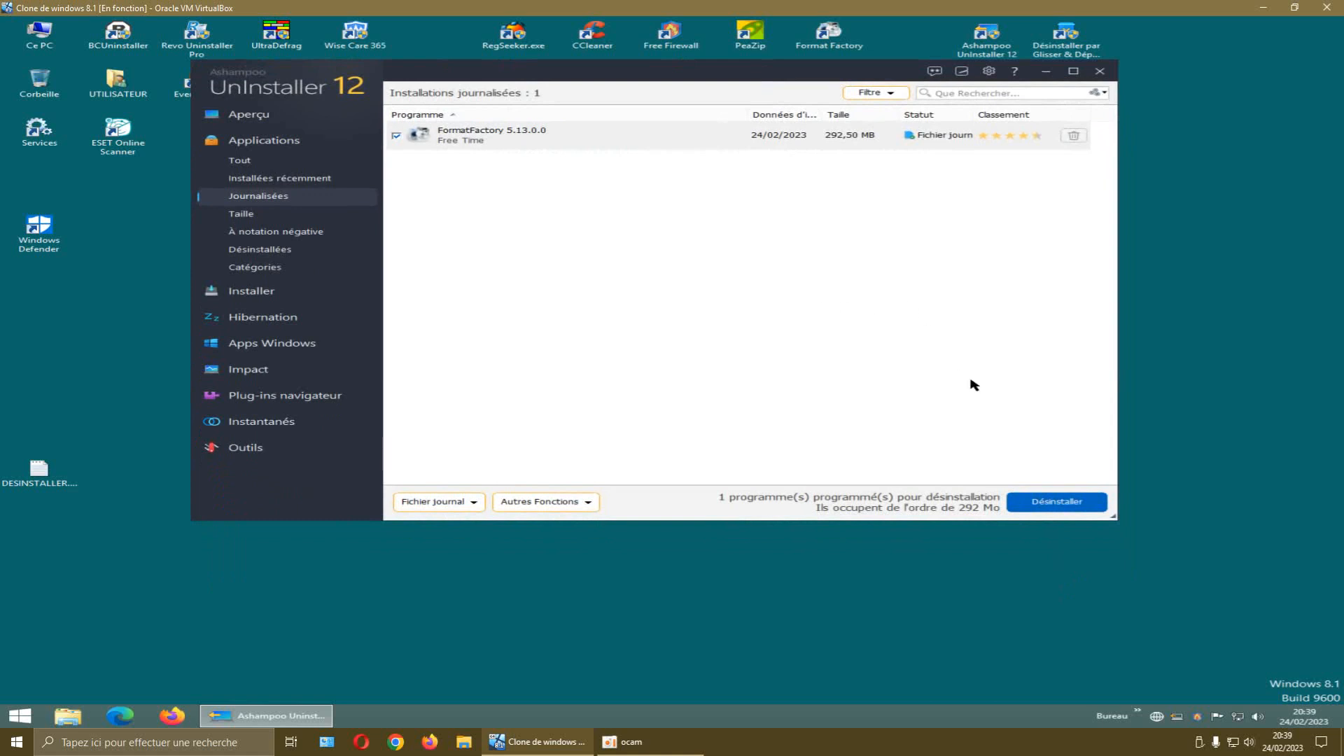
pyautogui.click(1032, 503)
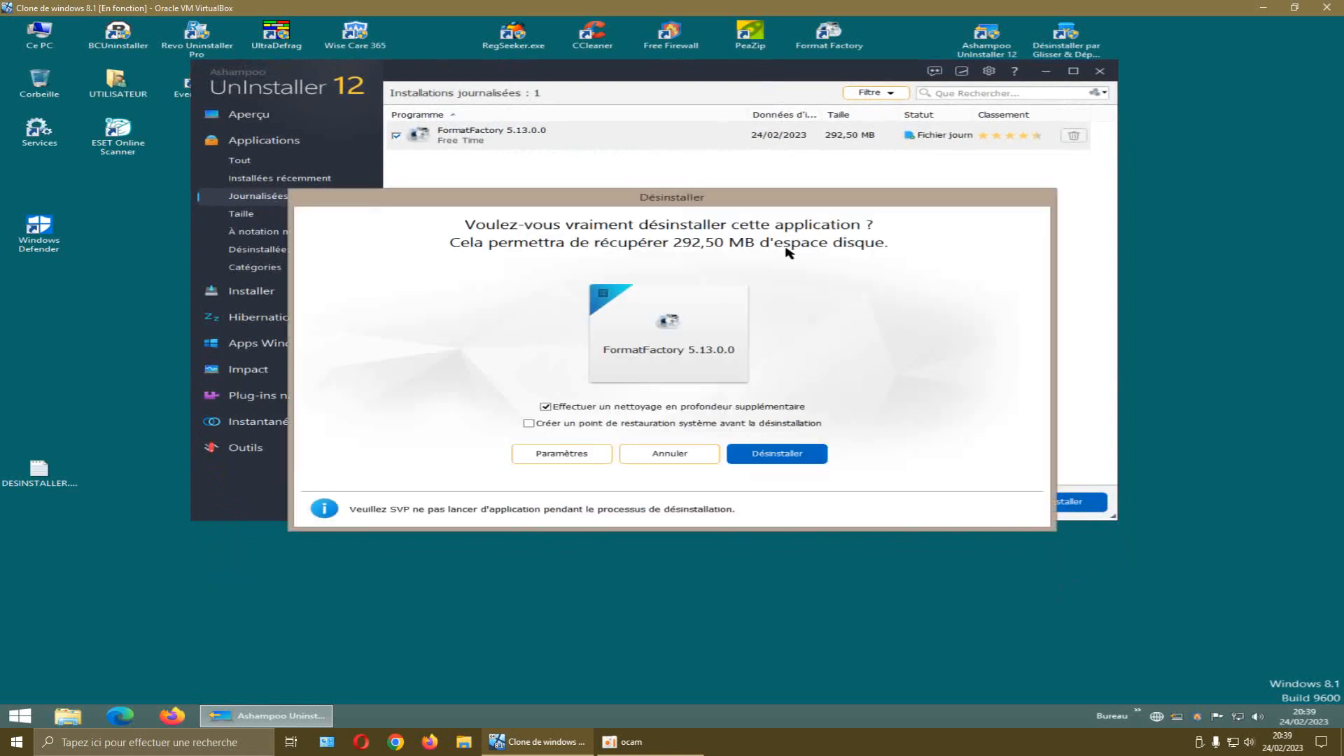
pyautogui.moveTo(784, 212); pyautogui.dragTo(999, 201)
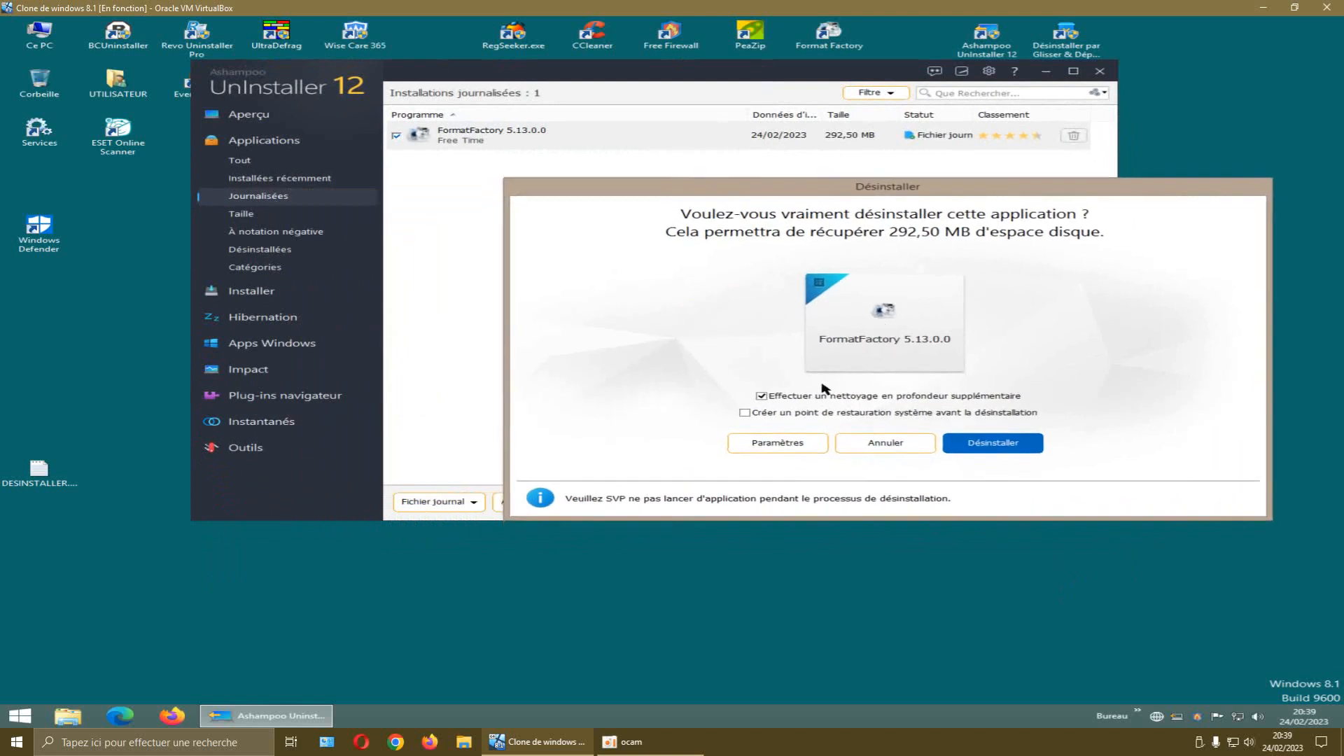
pyautogui.click(765, 447)
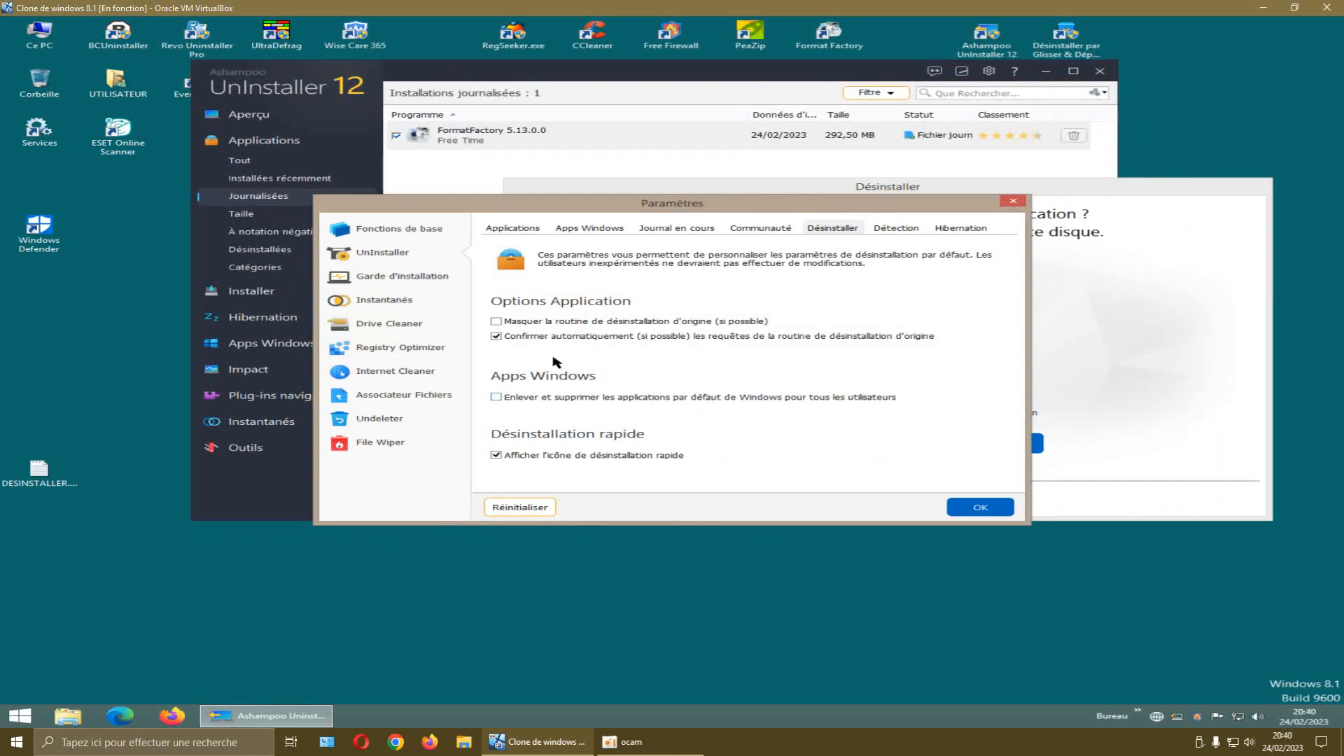
pyautogui.click(959, 511)
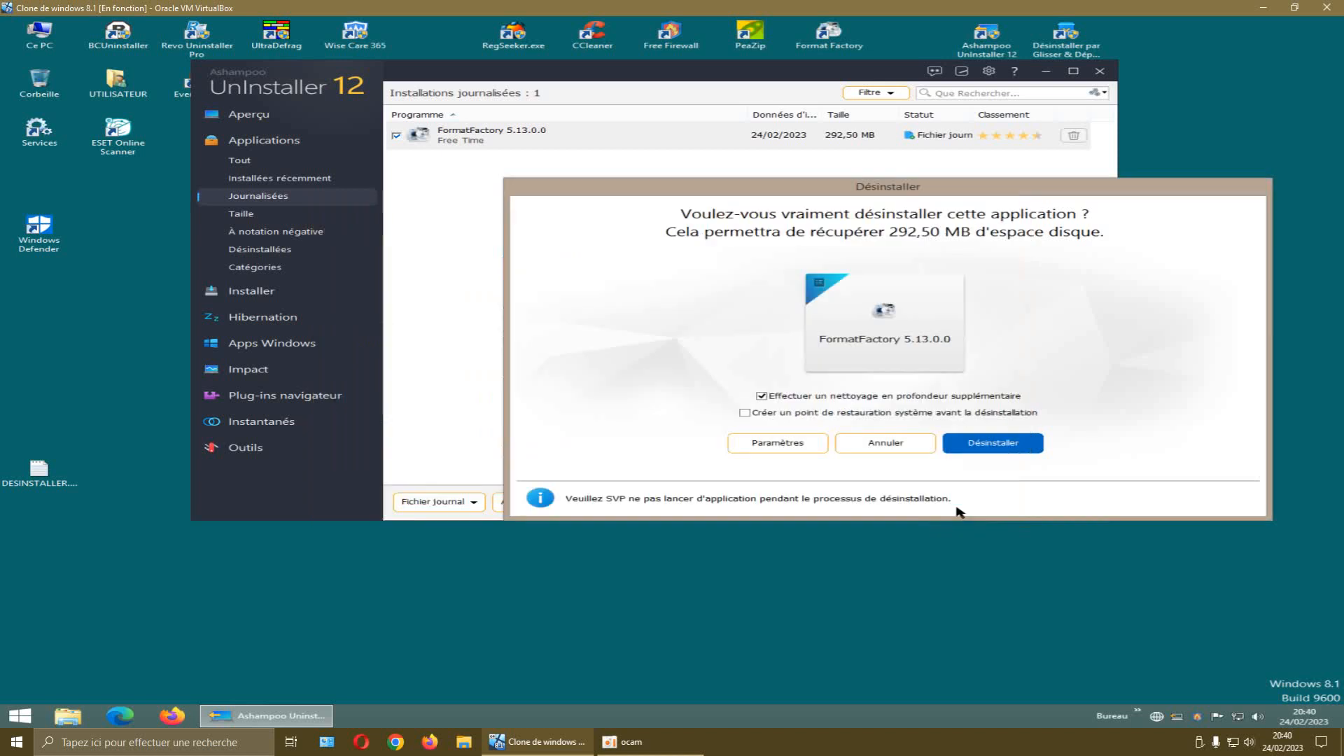
# Uninstall FormatFactory with in-depth cleaning enabled, confirm its removal in the original uninstaller, and dismiss the FreeFirewall alert
pyautogui.click(963, 451)
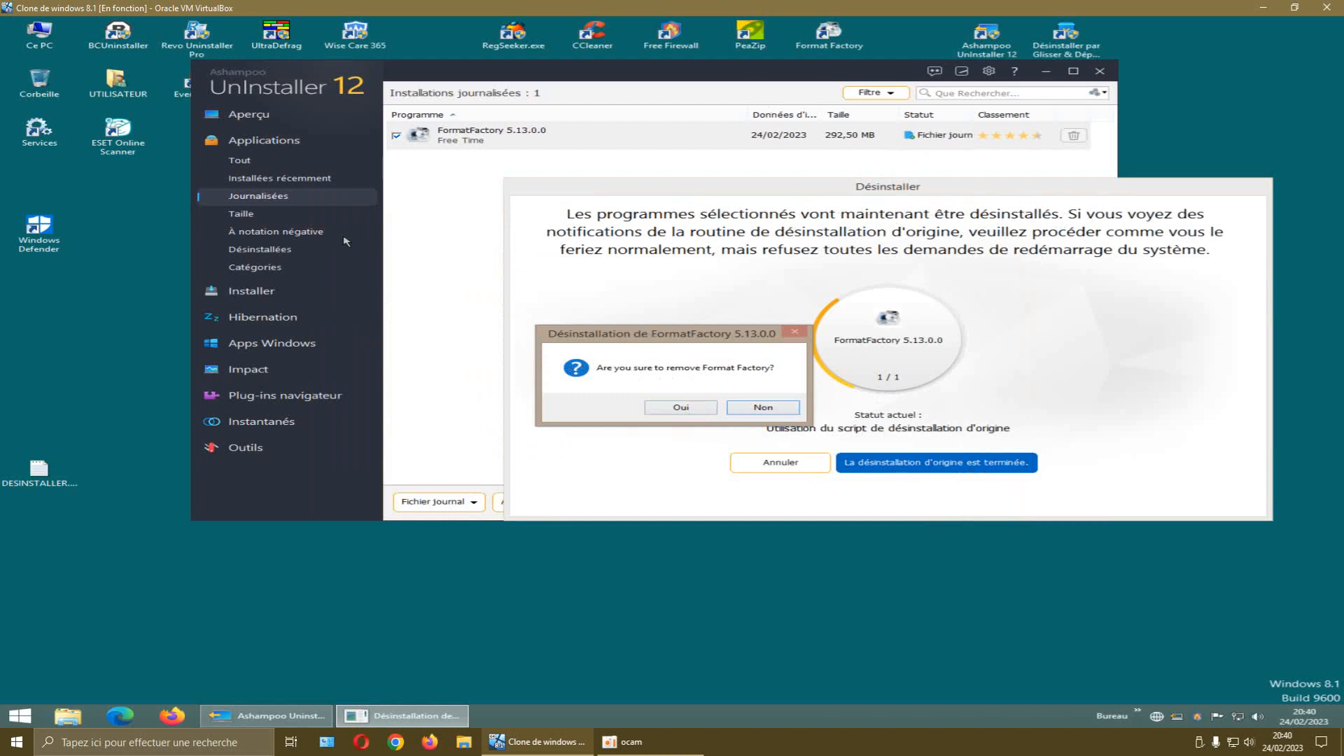
pyautogui.moveTo(613, 336); pyautogui.dragTo(536, 283)
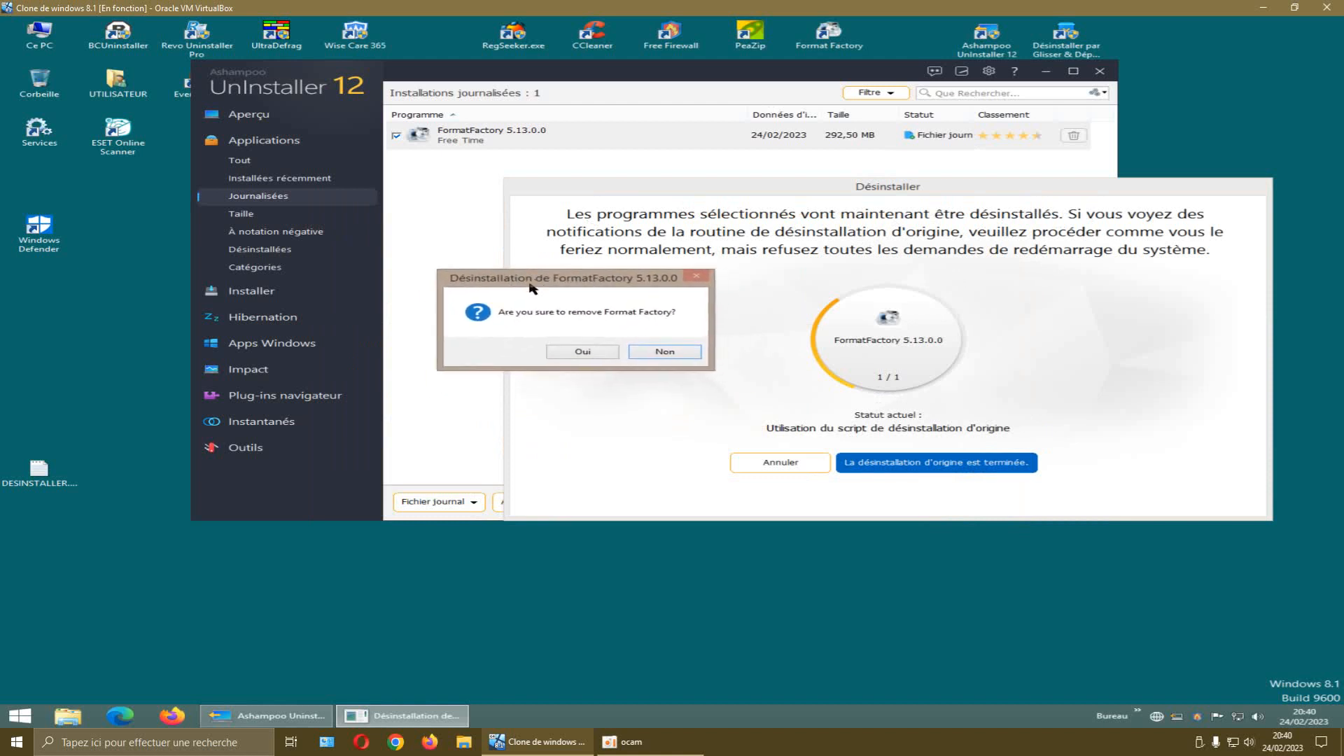
pyautogui.click(582, 353)
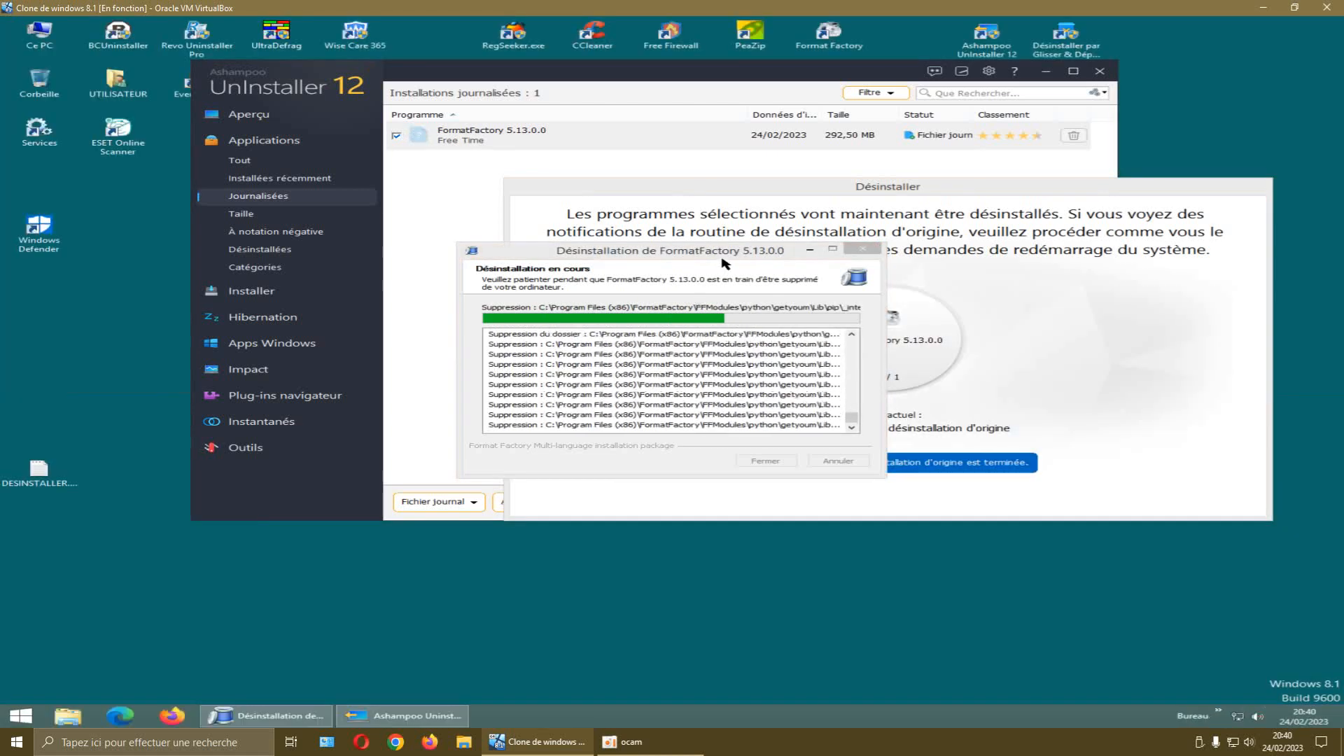
pyautogui.moveTo(729, 252); pyautogui.dragTo(376, 222)
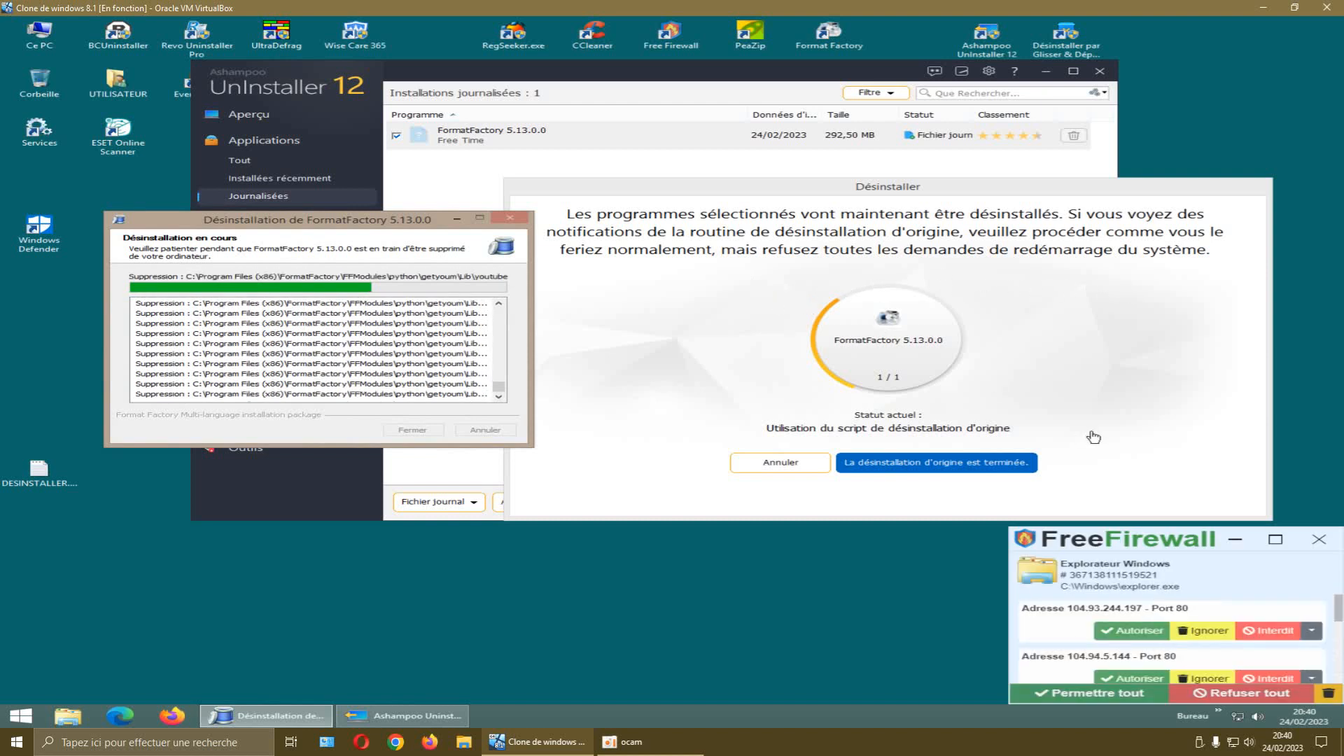
pyautogui.click(1317, 539)
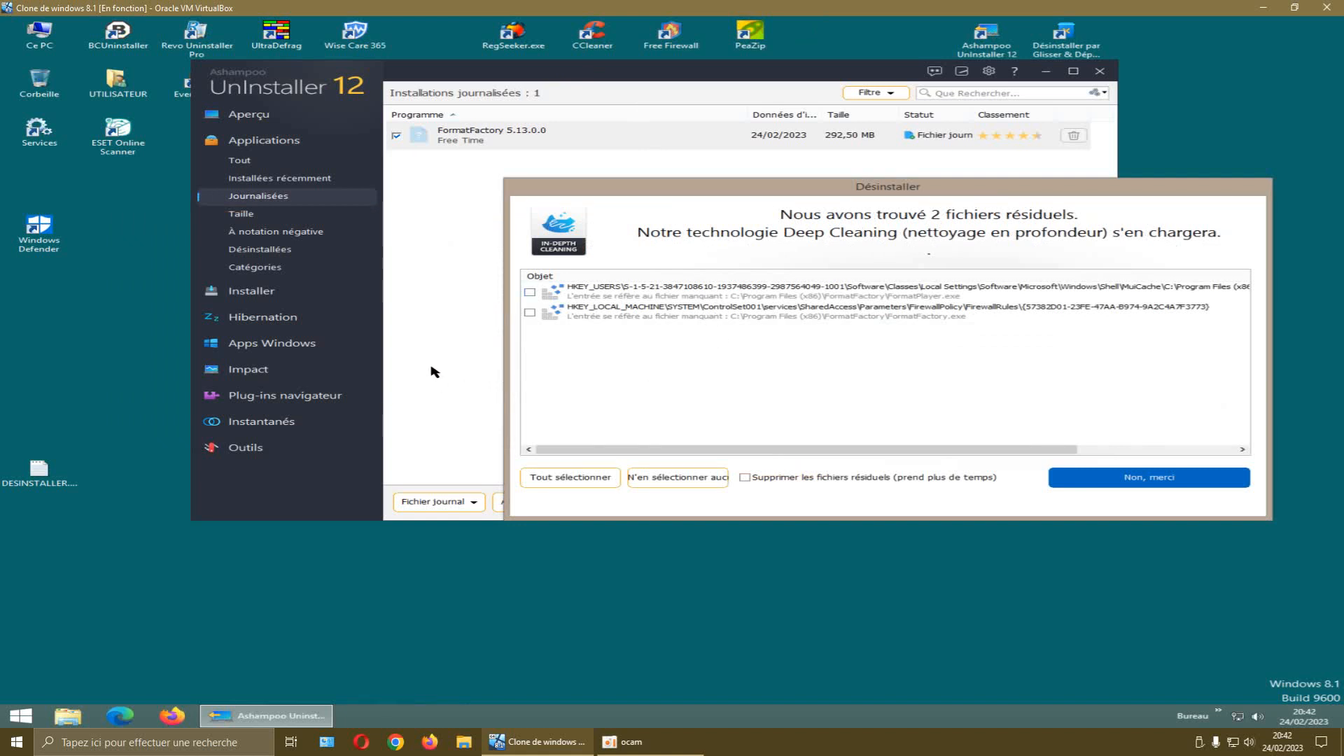
# Examine the full registry paths of the FormatFactory leftovers listed by Deep Cleaning
pyautogui.moveTo(715, 192); pyautogui.dragTo(728, 260)
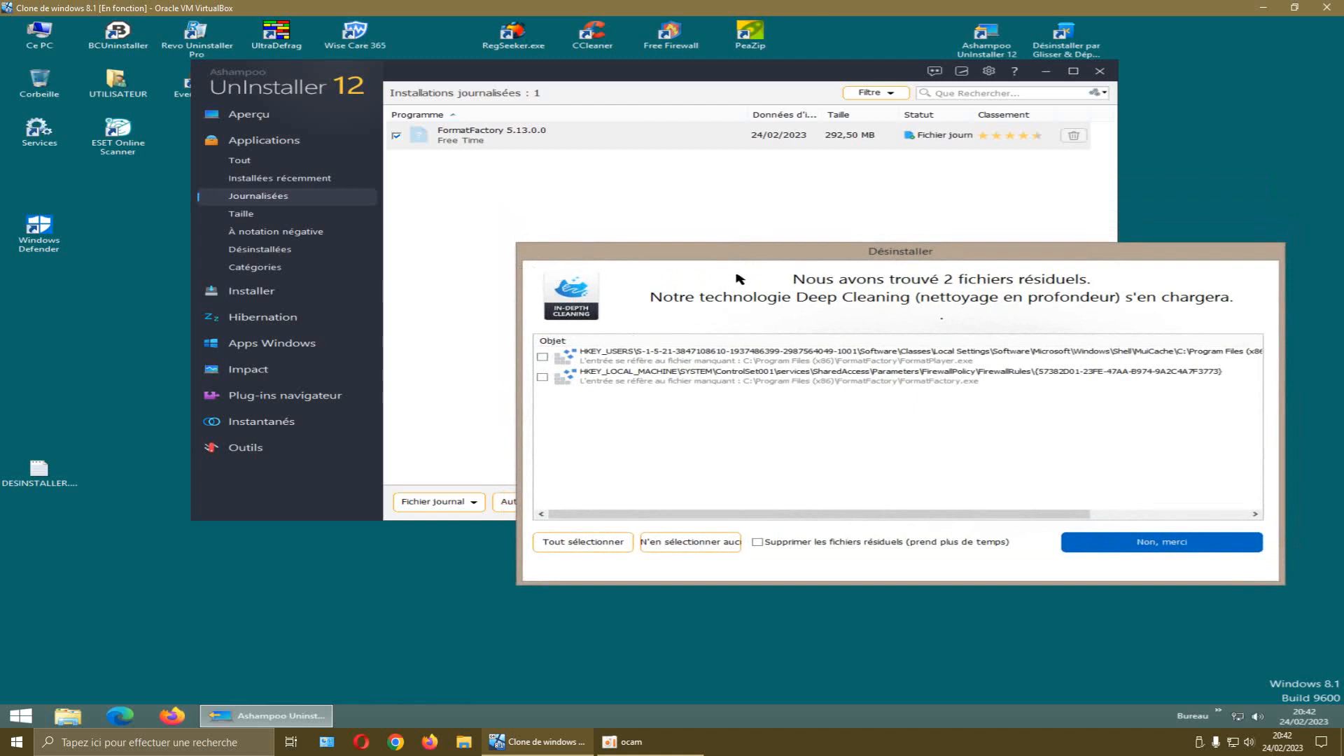
pyautogui.moveTo(740, 258); pyautogui.dragTo(726, 242)
pyautogui.moveTo(888, 242)
pyautogui.mouseDown()
pyautogui.moveTo(874, 223)
pyautogui.moveTo(892, 259)
pyautogui.mouseUp()
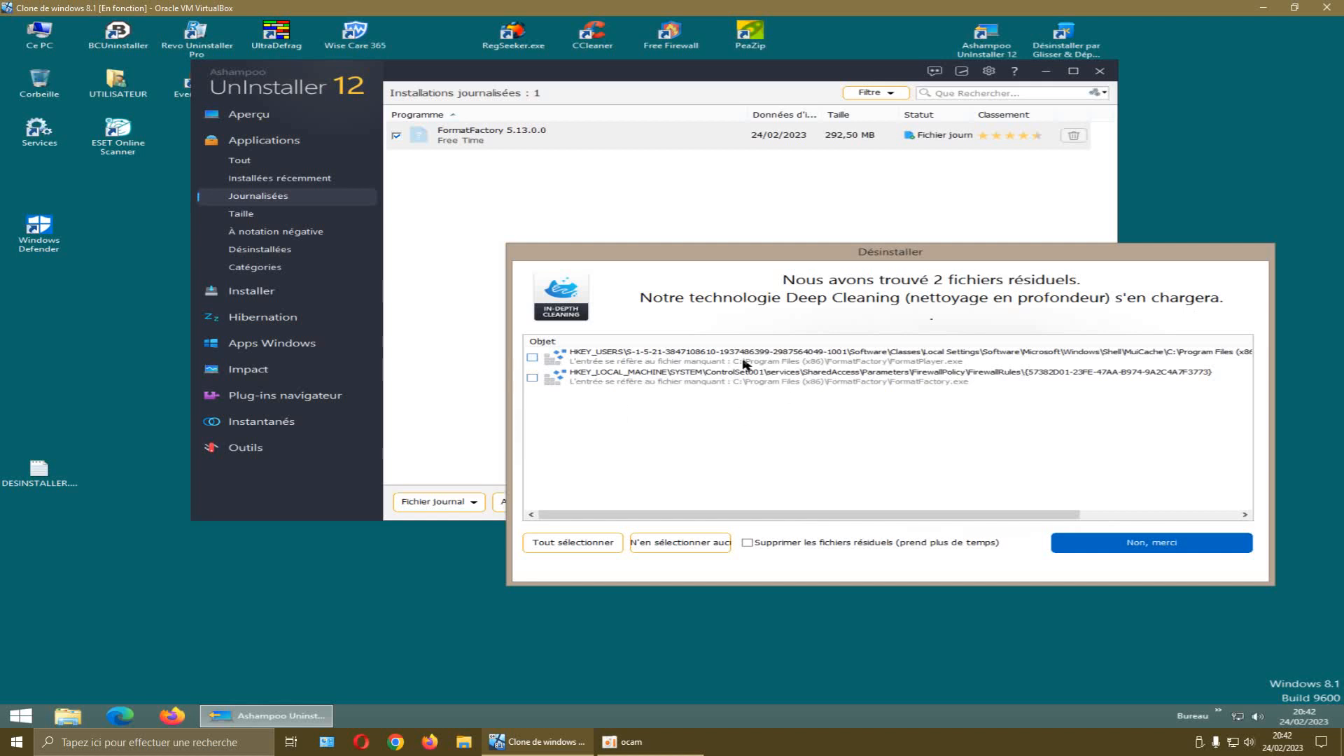
pyautogui.moveTo(1067, 515); pyautogui.dragTo(1082, 516)
pyautogui.moveTo(505, 243); pyautogui.dragTo(392, 206)
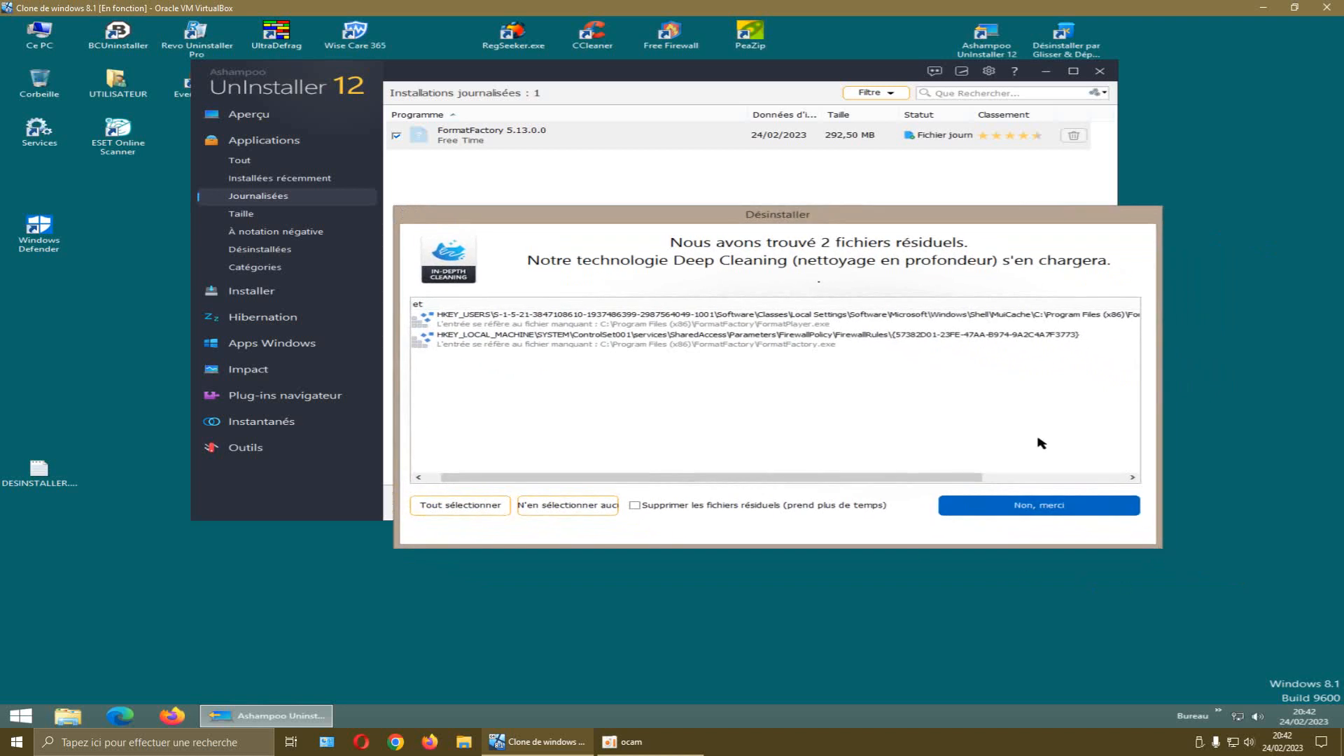
pyautogui.moveTo(783, 480); pyautogui.dragTo(928, 482)
pyautogui.click(983, 319)
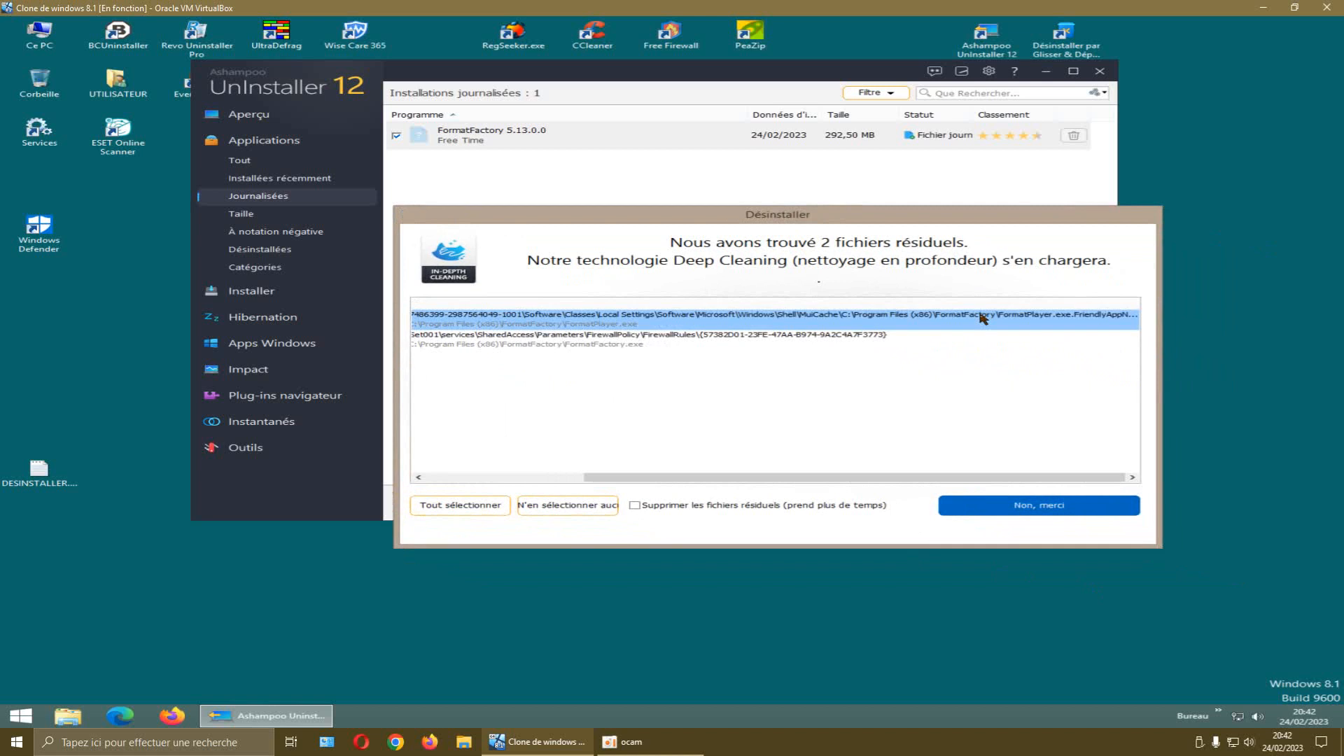
pyautogui.moveTo(691, 480); pyautogui.dragTo(524, 481)
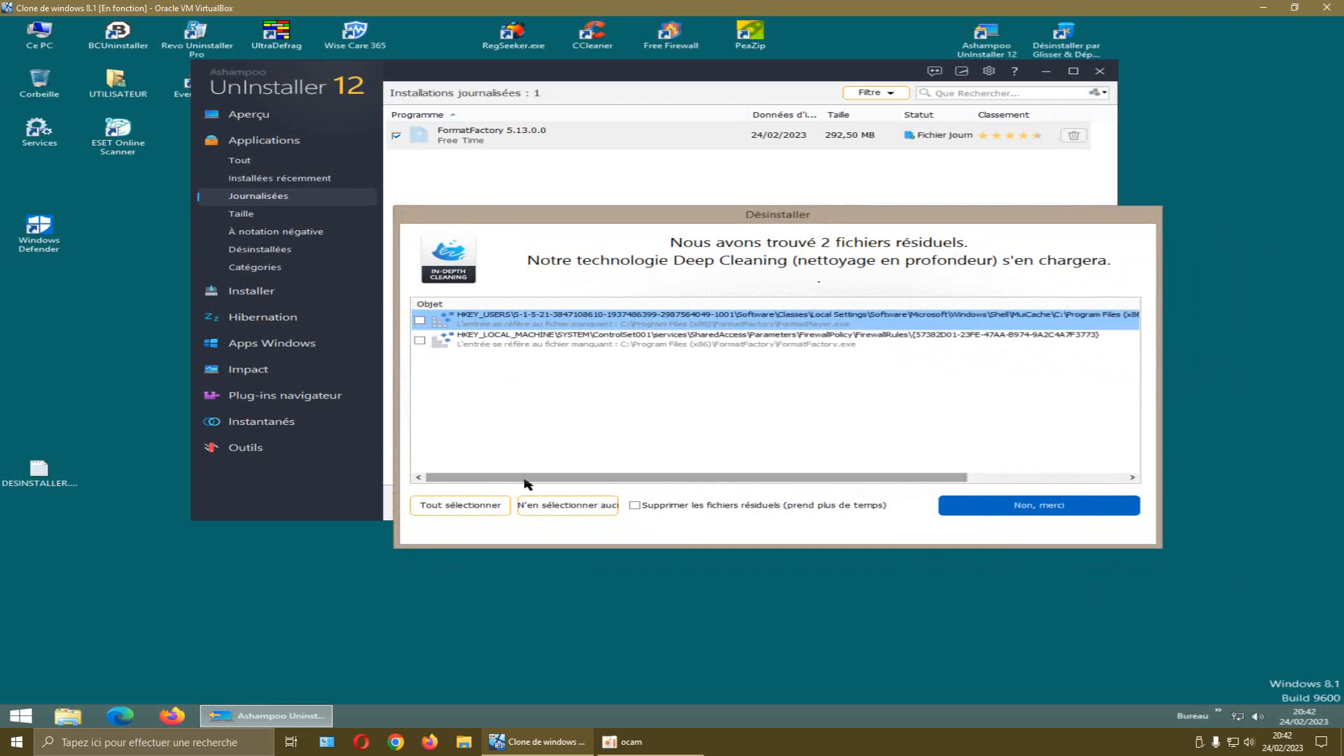
pyautogui.click(768, 343)
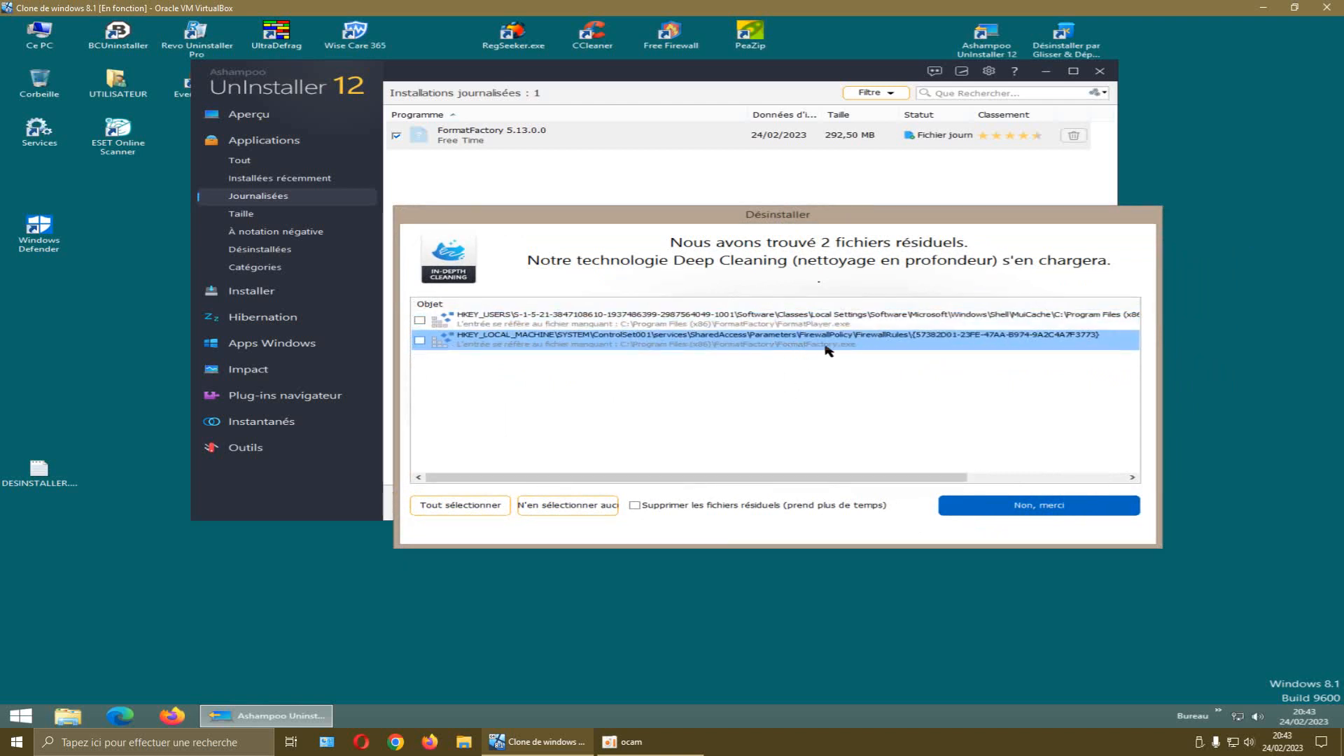
pyautogui.click(792, 378)
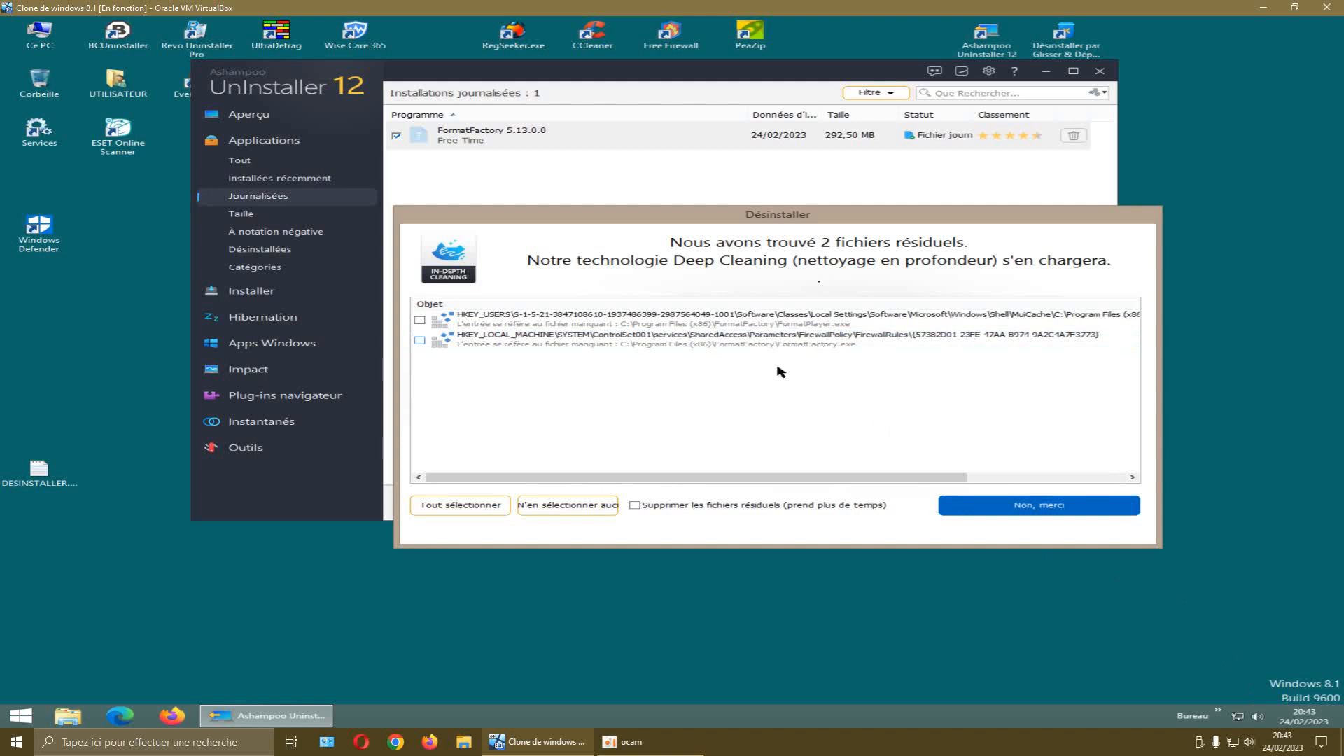
# Select all the leftover registry entries, run the deep cleaning on them, and close the uninstall summary
pyautogui.click(473, 513)
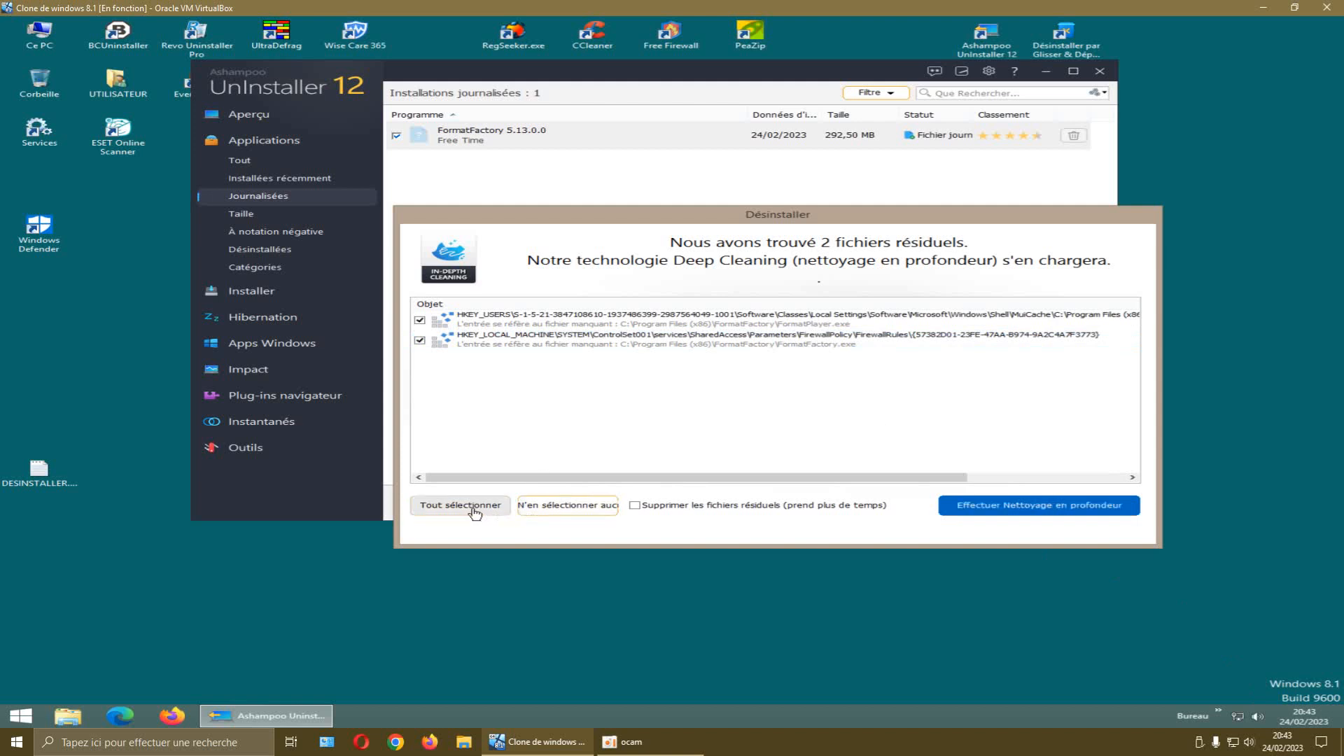
pyautogui.click(995, 513)
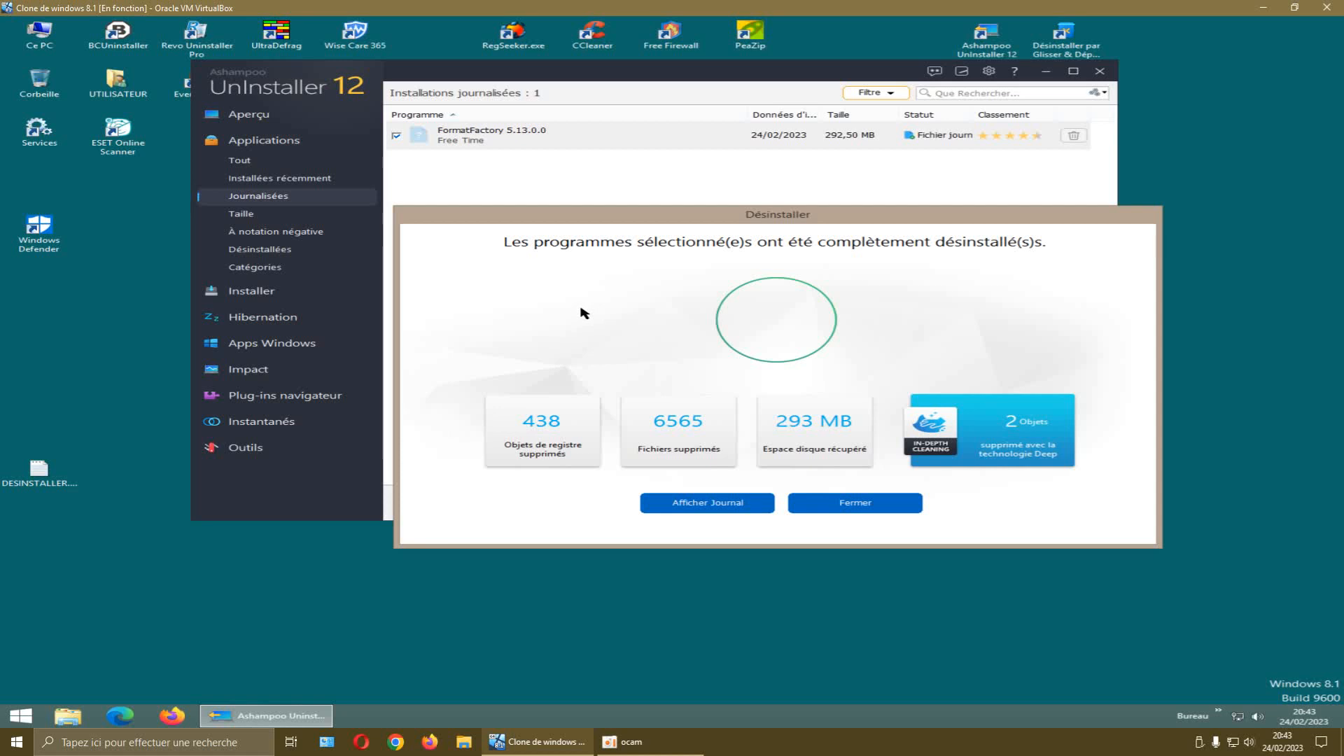
pyautogui.moveTo(638, 221); pyautogui.dragTo(699, 258)
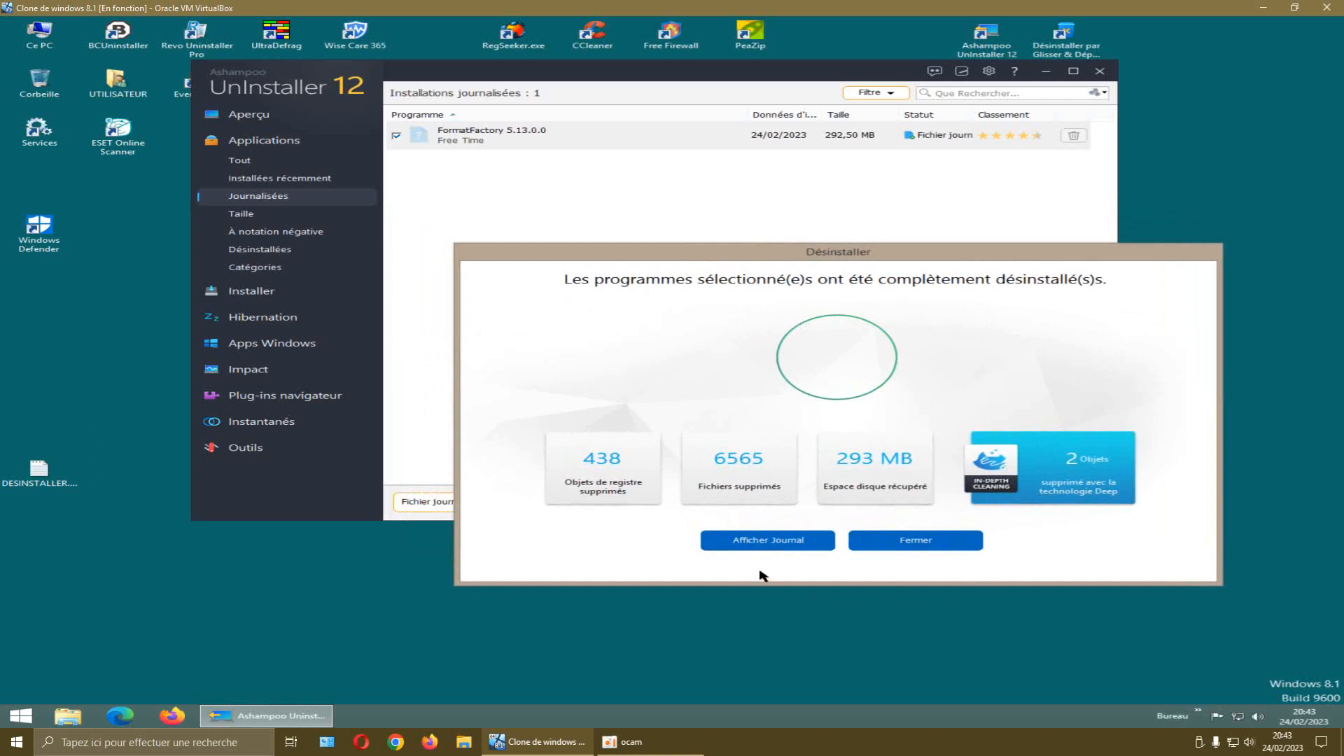
pyautogui.click(918, 548)
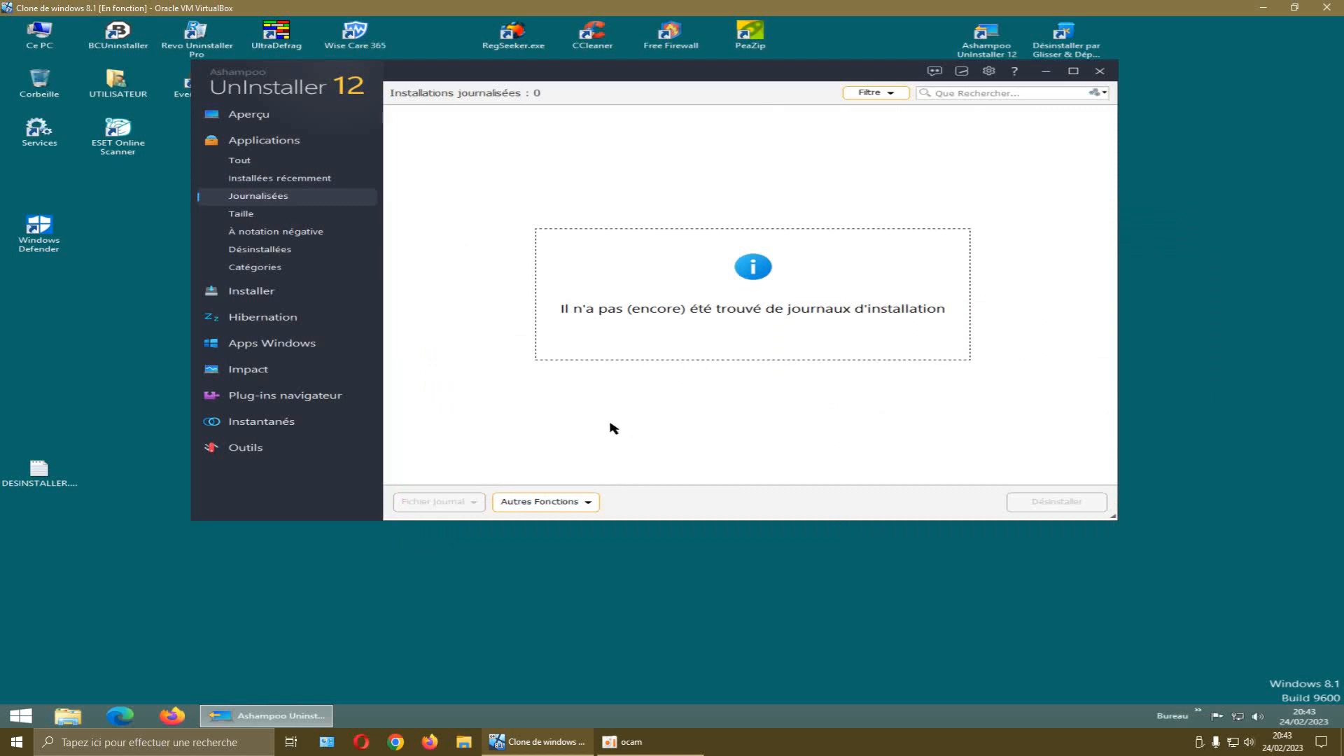
# Close the UnInstaller window and refresh the desktop
pyautogui.click(592, 503)
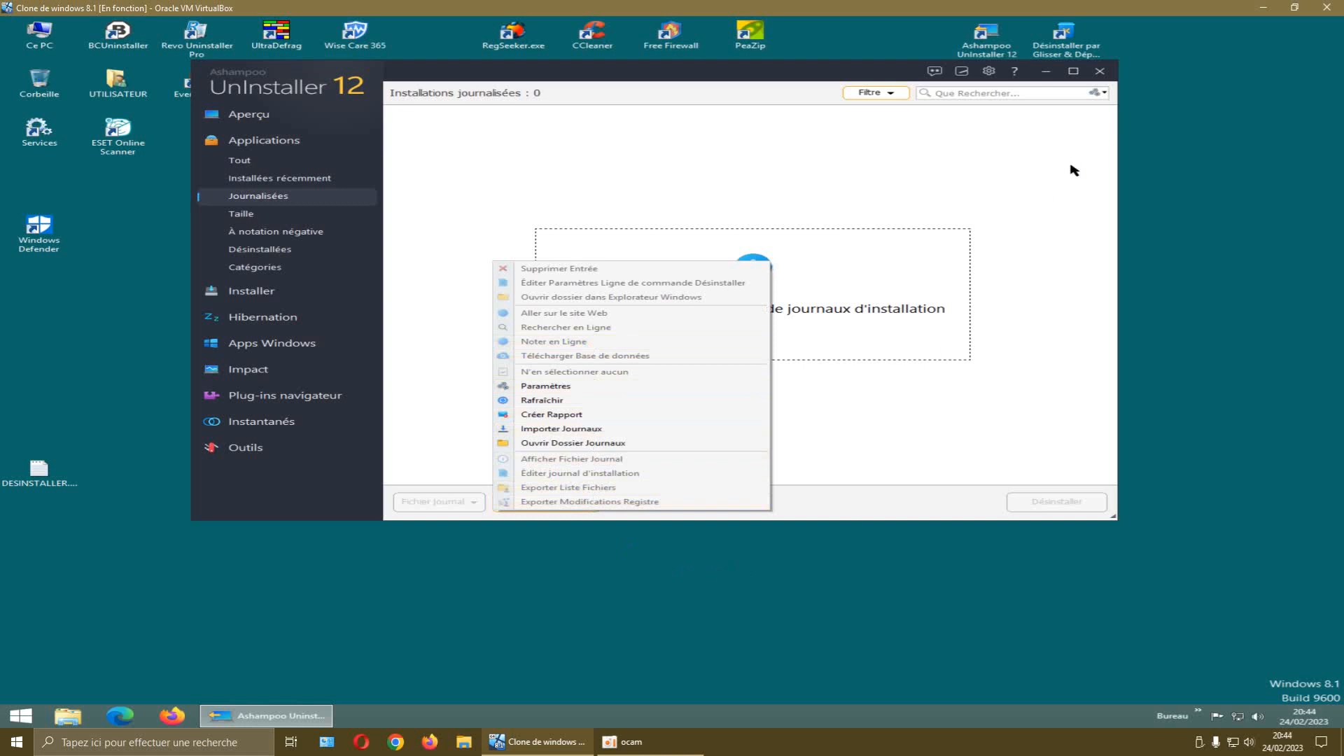
pyautogui.click(1099, 71)
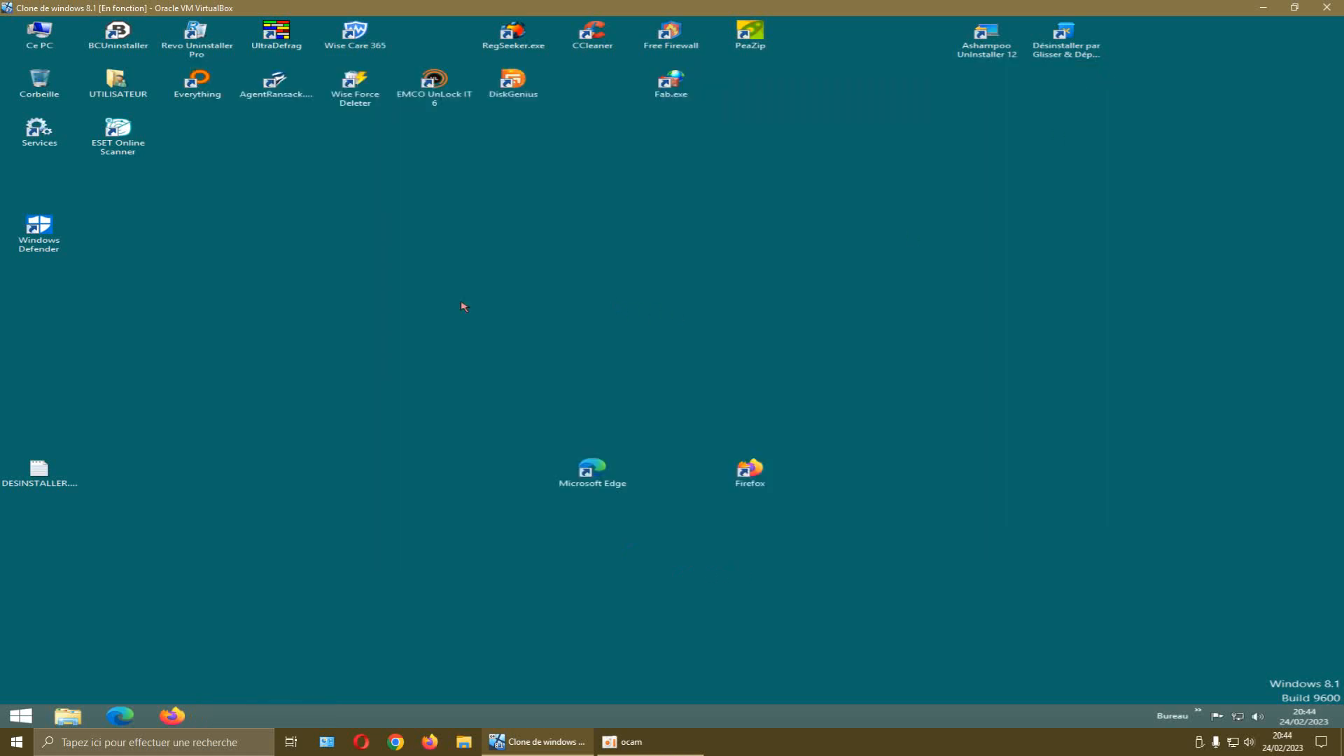
pyautogui.rightClick(450, 278)
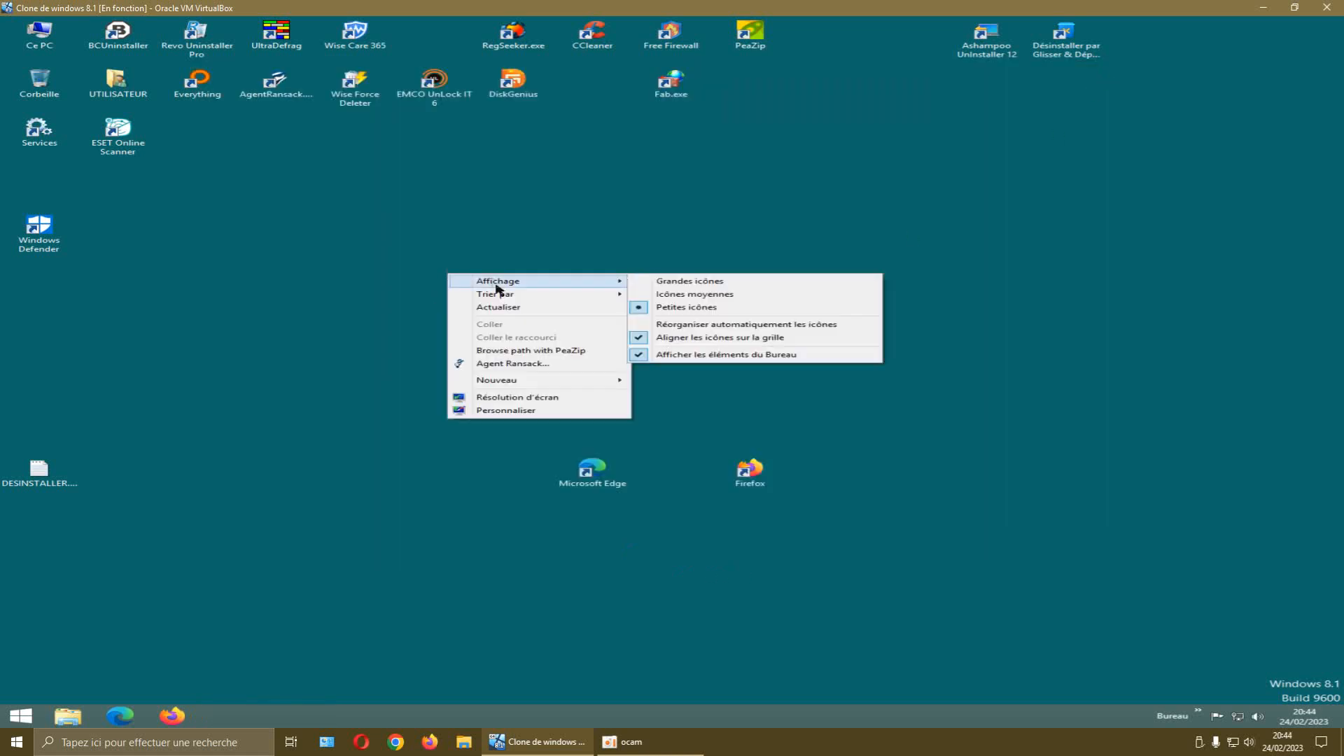
pyautogui.click(498, 306)
pyautogui.rightClick(516, 258)
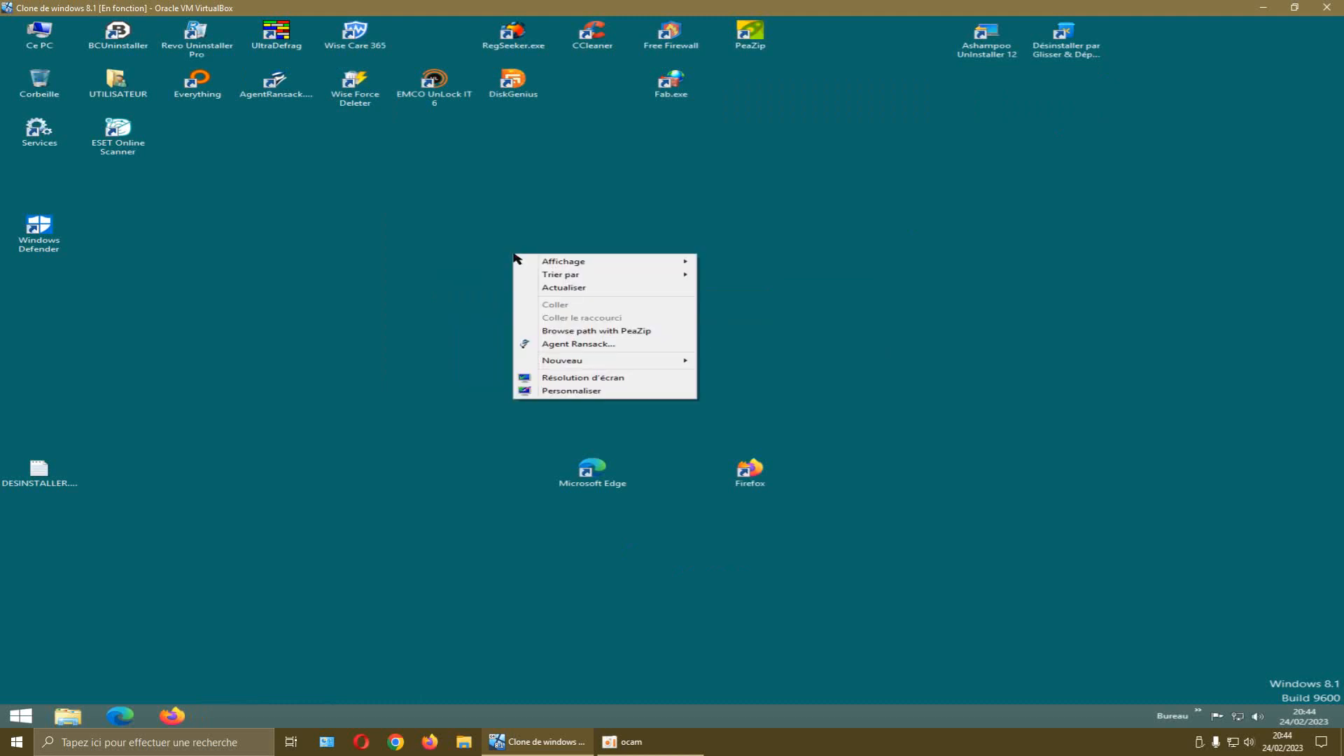
pyautogui.click(567, 292)
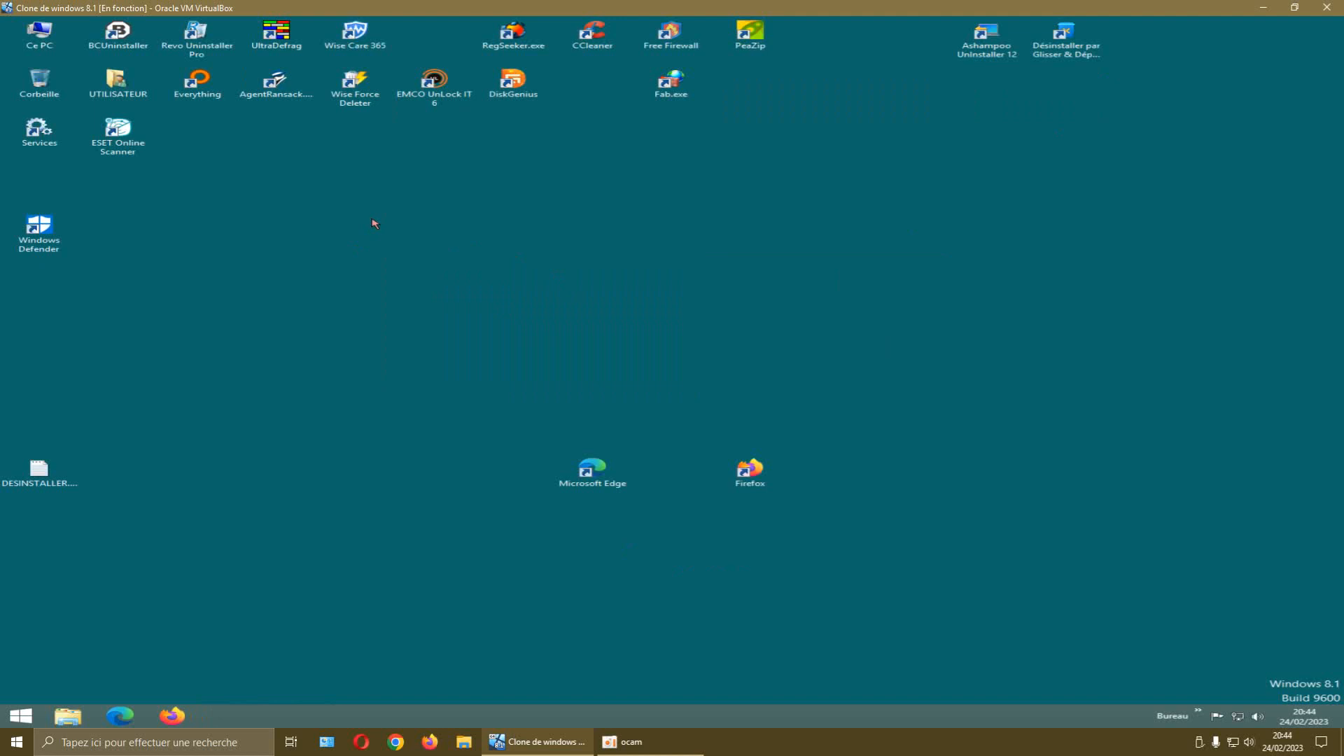
# Open Agent Ransack and search C:\ including subfolders for "format factory", repeating the search with "formatfactory"
pyautogui.doubleClick(276, 83)
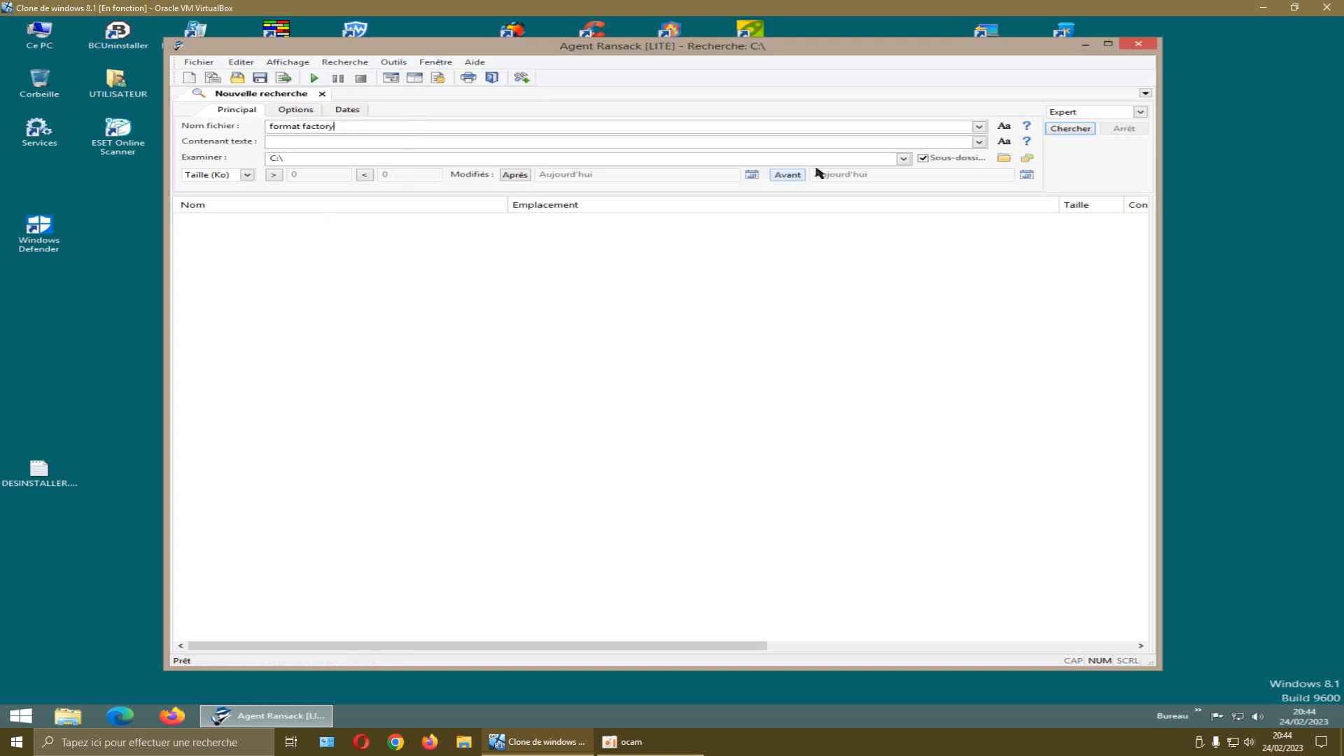
pyautogui.click(1069, 128)
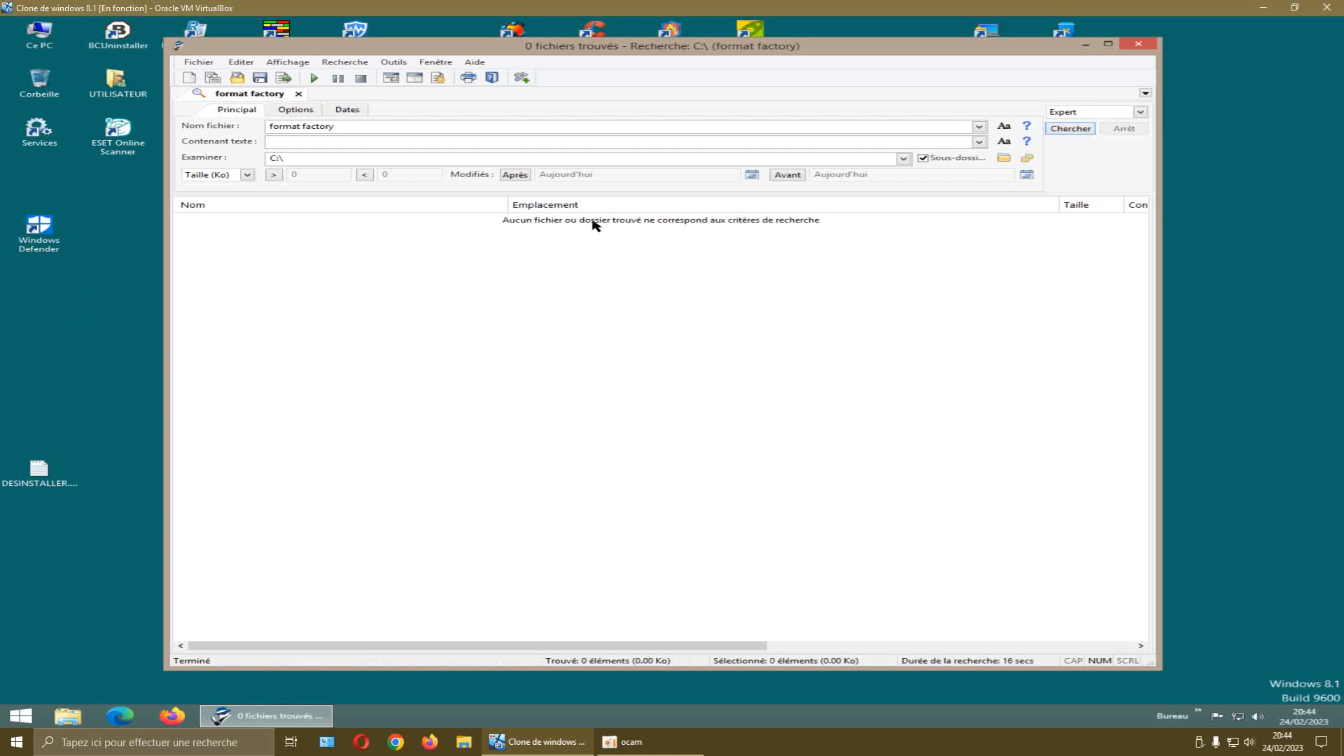
pyautogui.click(301, 126)
pyautogui.click(304, 127)
pyautogui.press('BackSpace')
pyautogui.click(1057, 132)
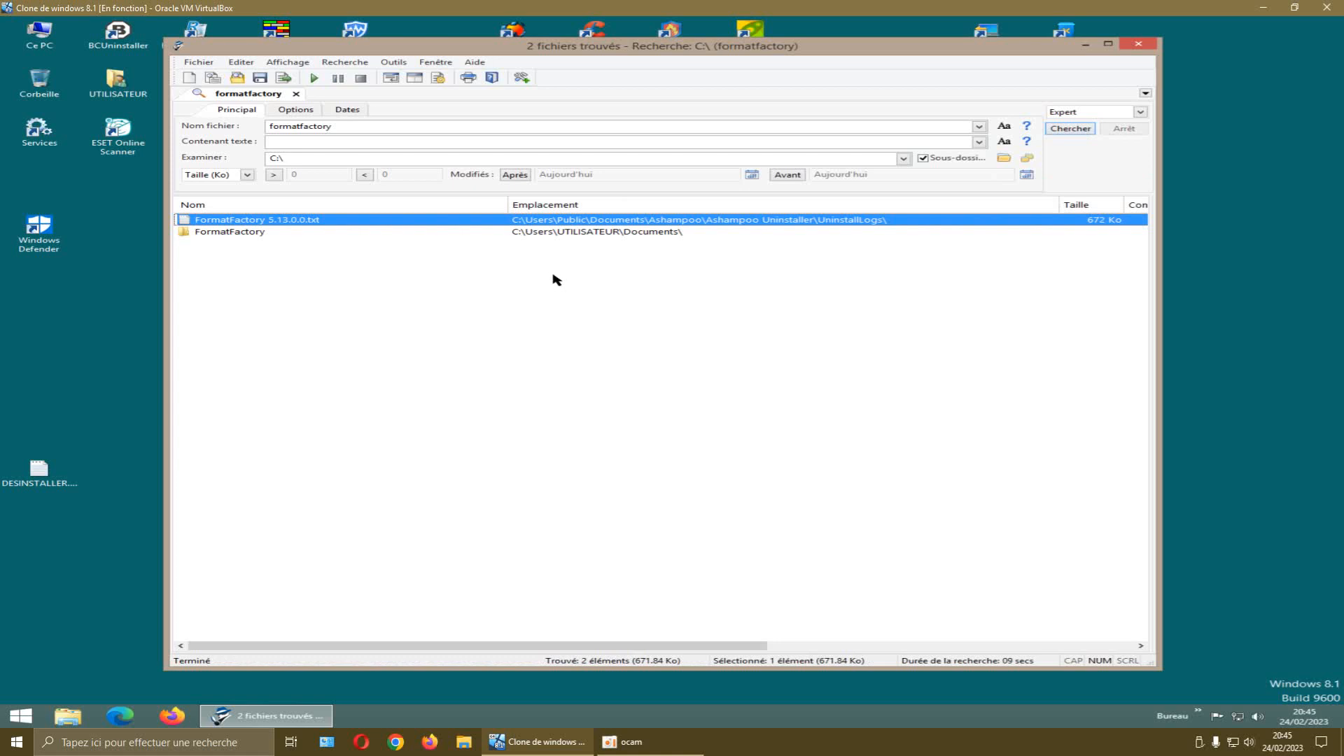
# Check the locations of the FormatFactory log file and folder listed in the search results
pyautogui.click(596, 234)
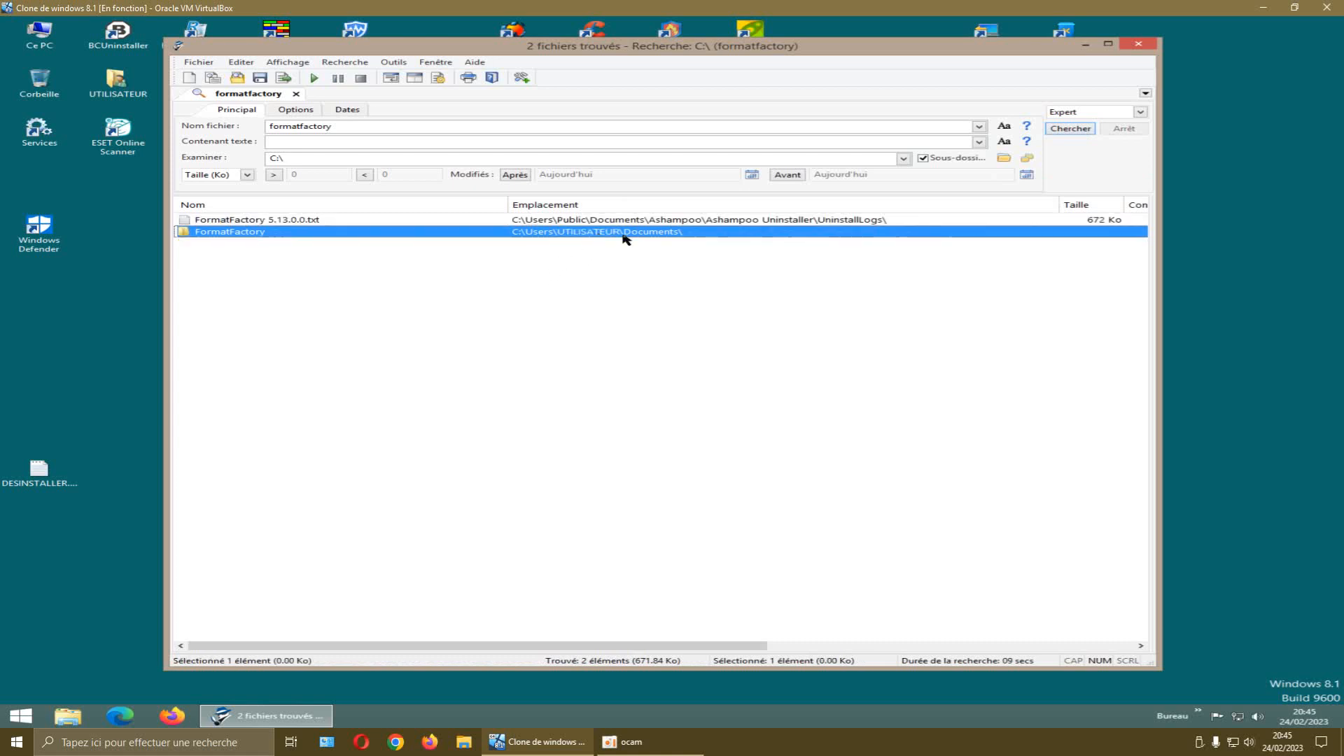
pyautogui.click(300, 221)
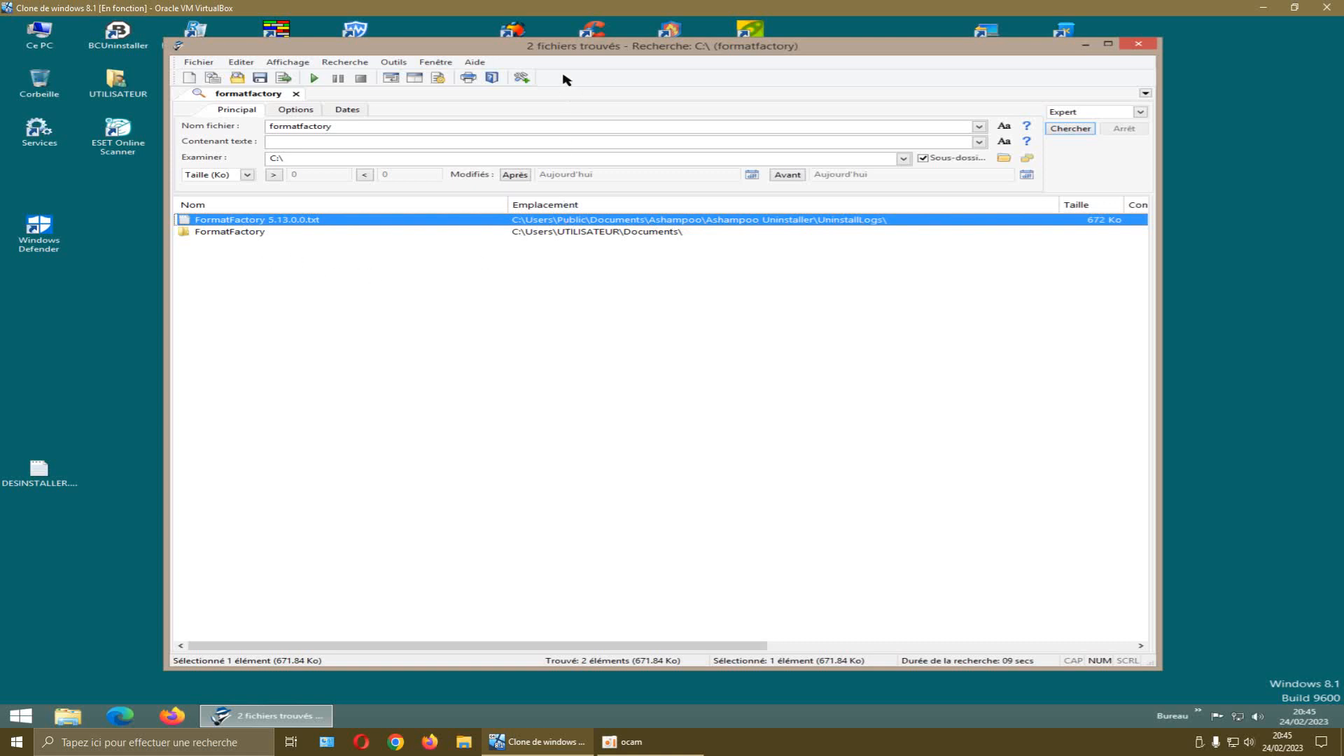
pyautogui.moveTo(564, 47); pyautogui.dragTo(564, 72)
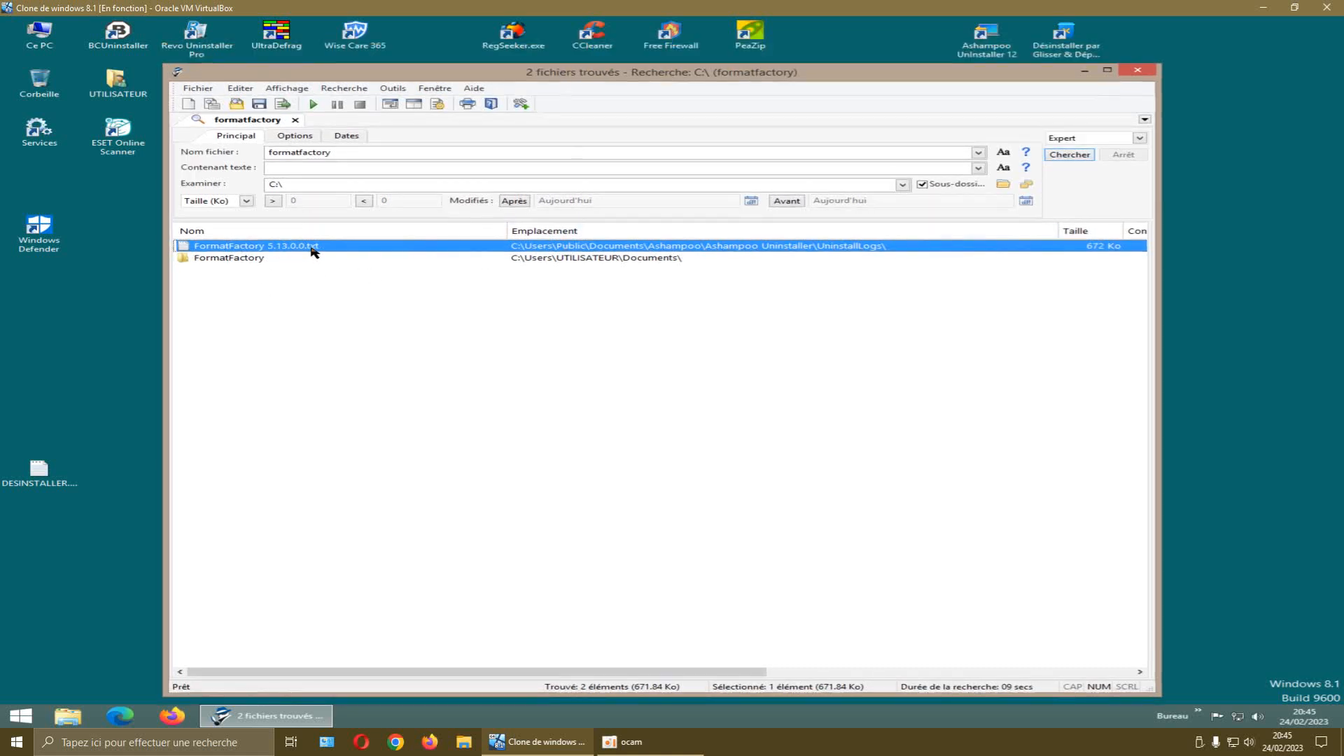
pyautogui.click(258, 261)
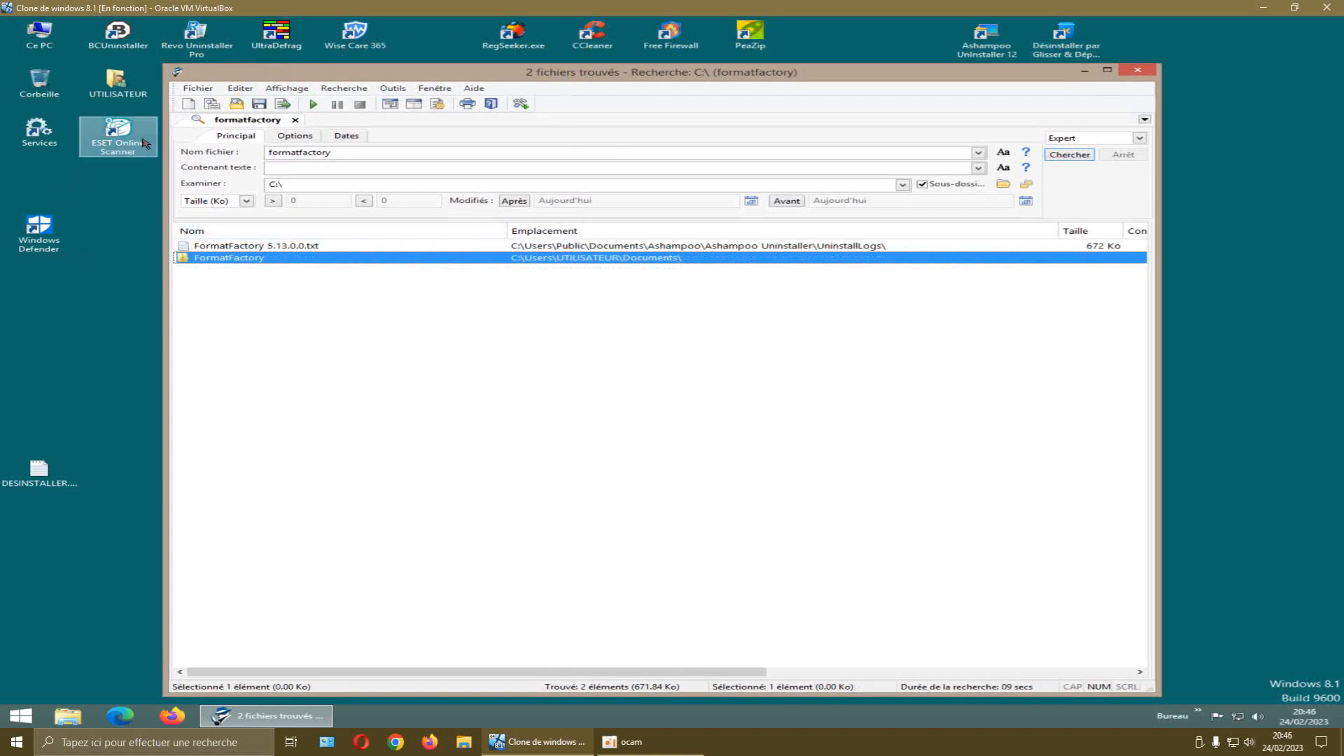
# Open the UTILISATEUR folder, switch to drive C:, and inspect FFOutput down to its innermost _Task_9C0_ subfolder
pyautogui.click(119, 88)
pyautogui.doubleClick(119, 91)
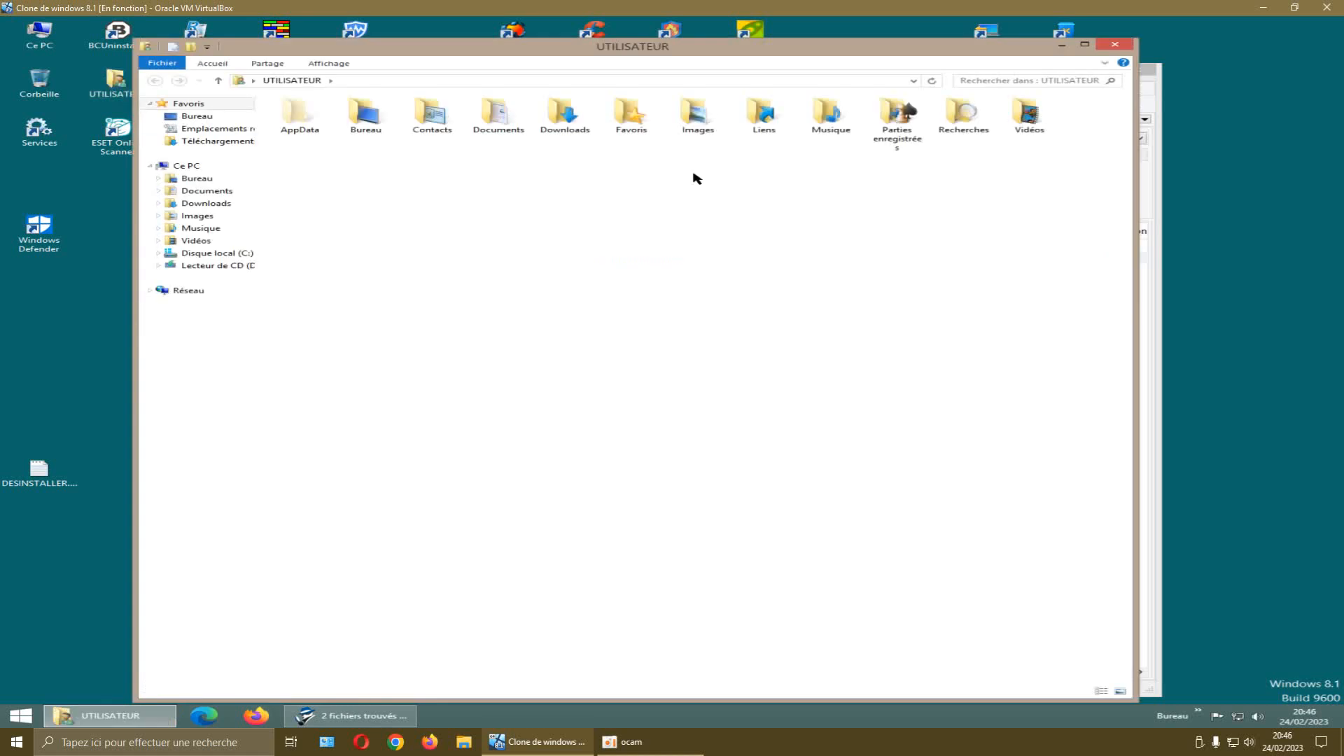
pyautogui.click(245, 255)
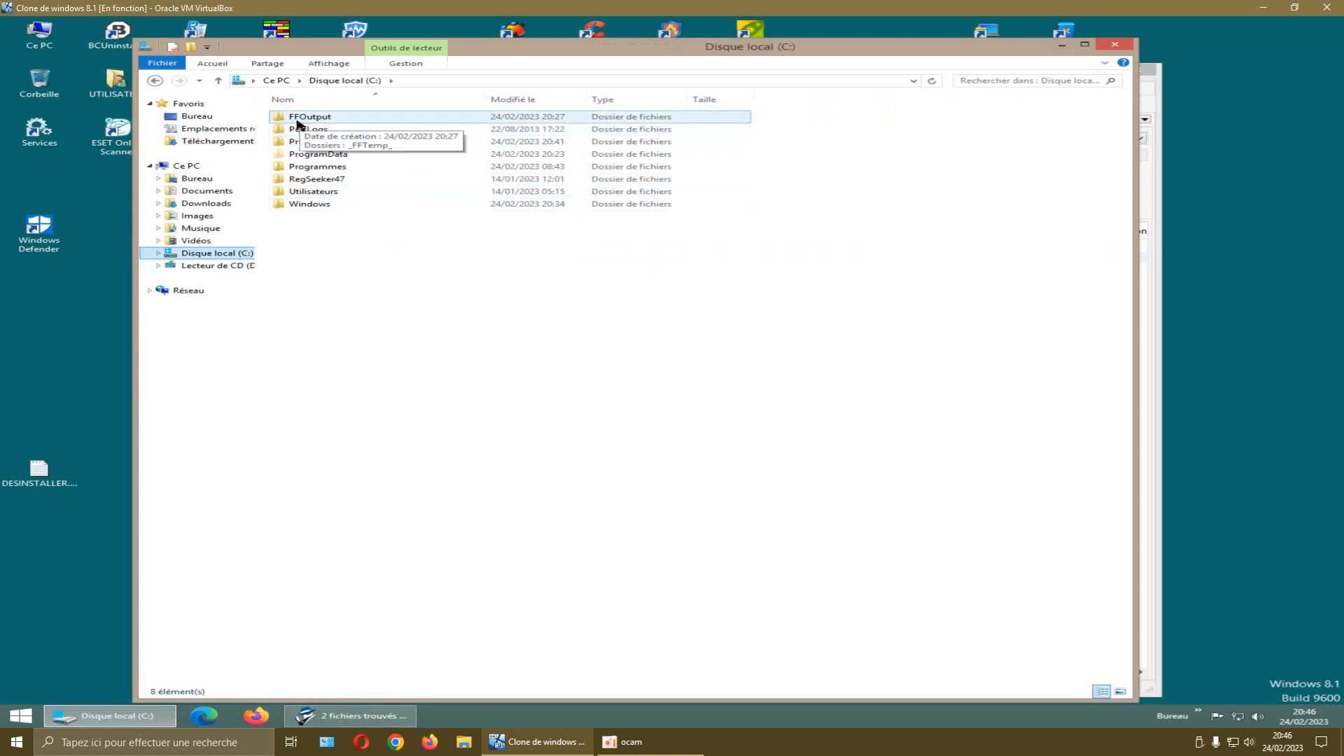
pyautogui.doubleClick(322, 120)
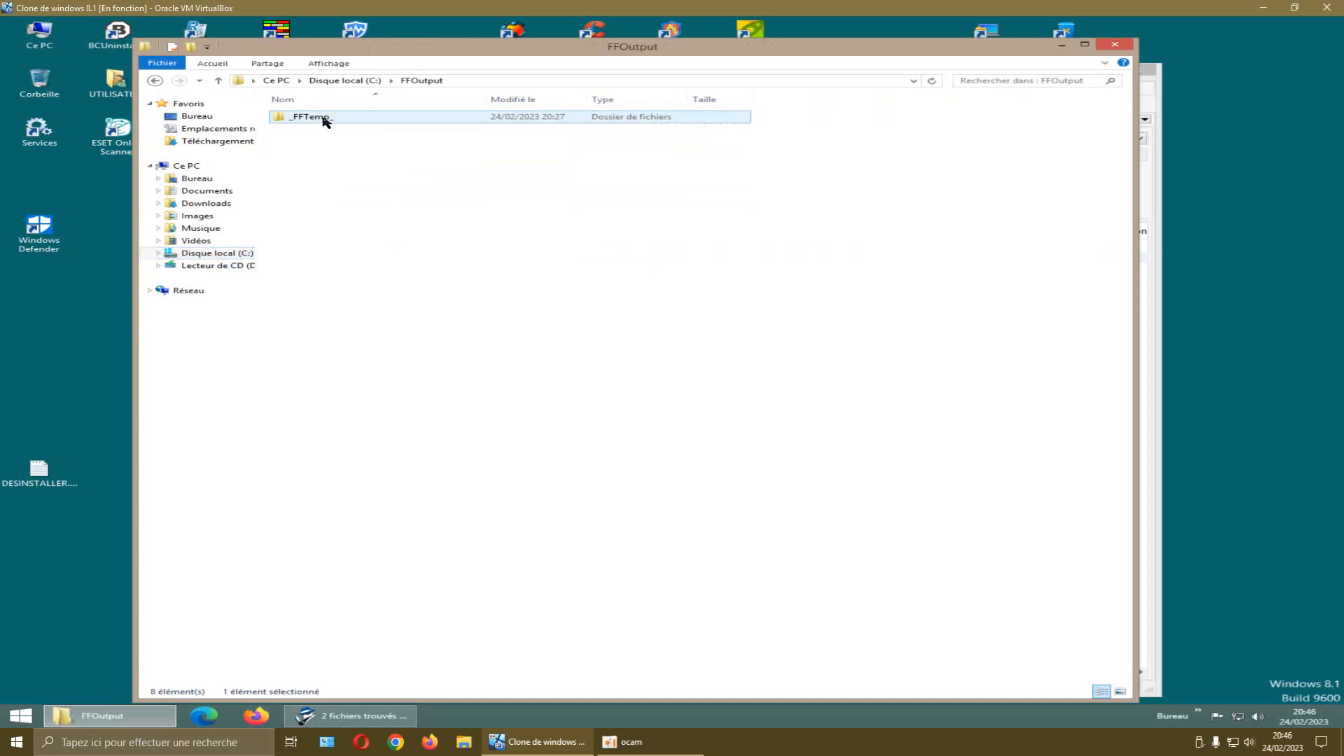
pyautogui.doubleClick(324, 119)
pyautogui.doubleClick(323, 119)
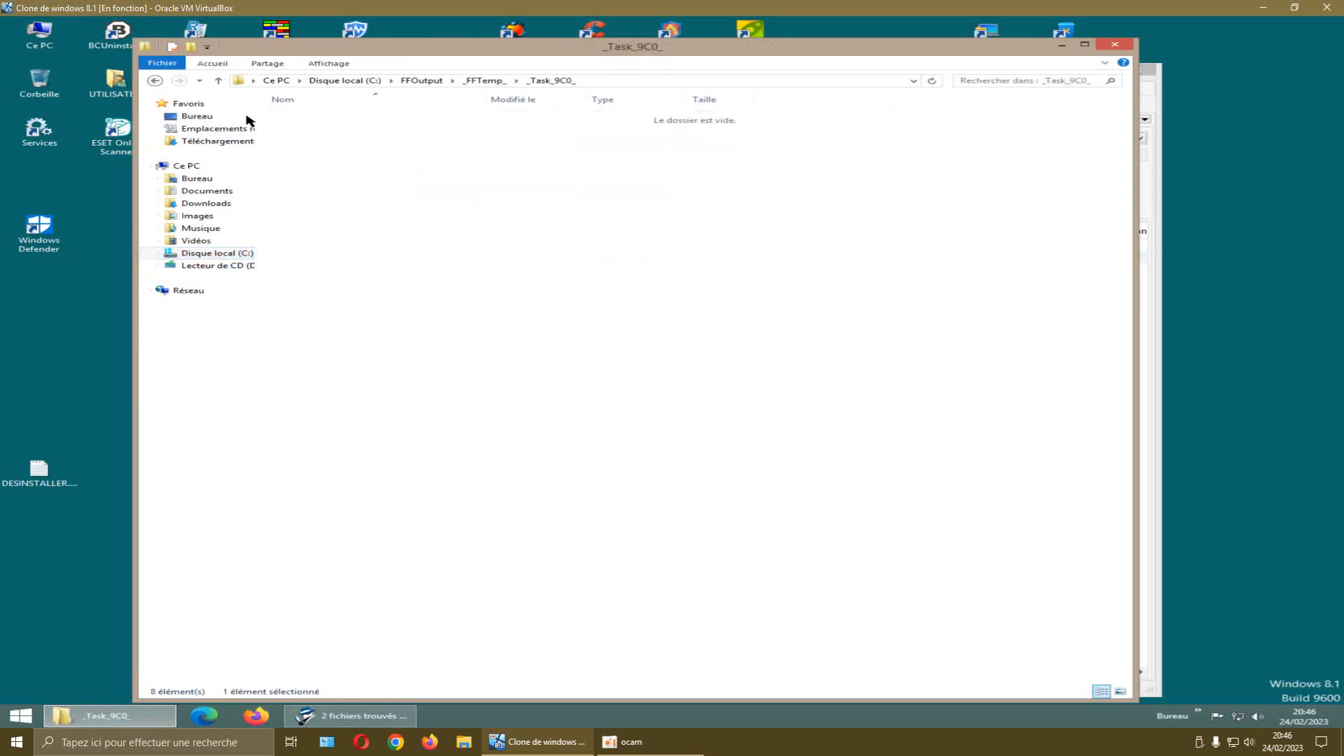
# Return to the root of drive C: and delete the FFOutput folder, confirming the deletion
pyautogui.click(155, 81)
pyautogui.click(156, 81)
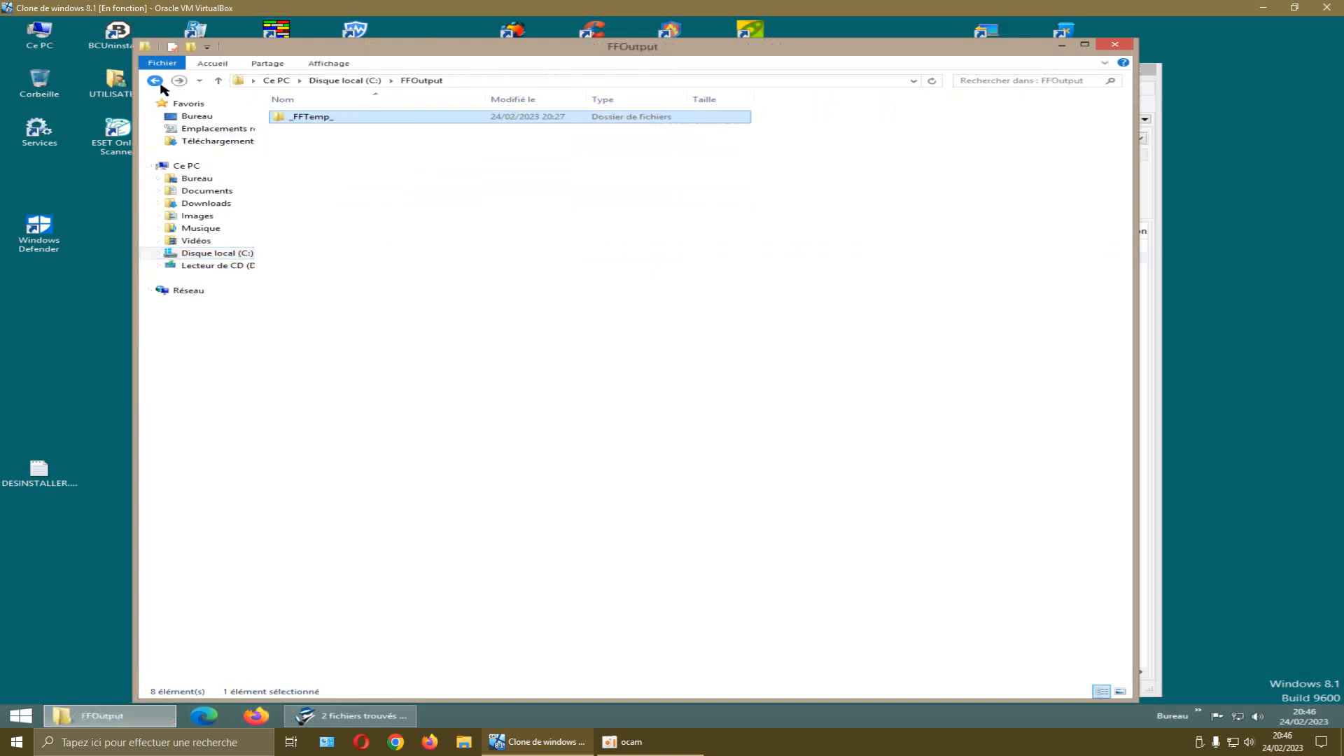
pyautogui.click(155, 81)
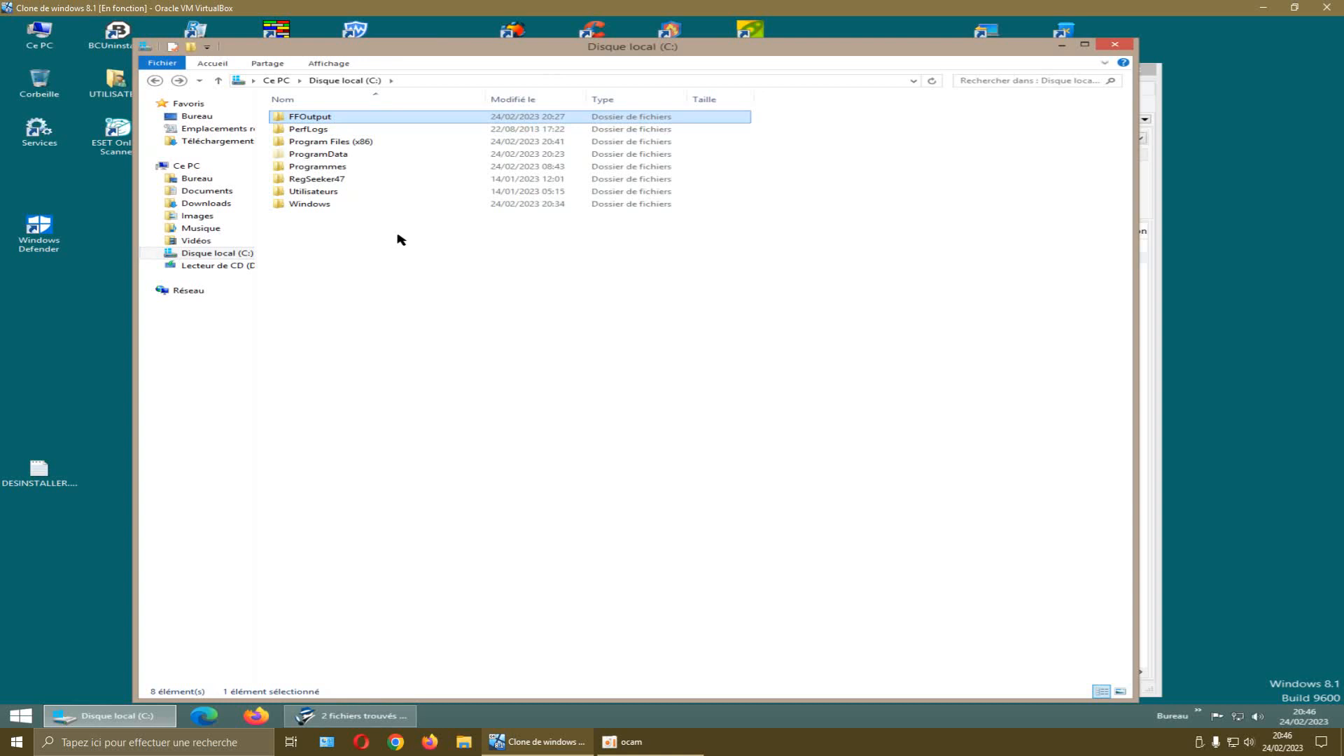
pyautogui.rightClick(326, 120)
pyautogui.click(382, 338)
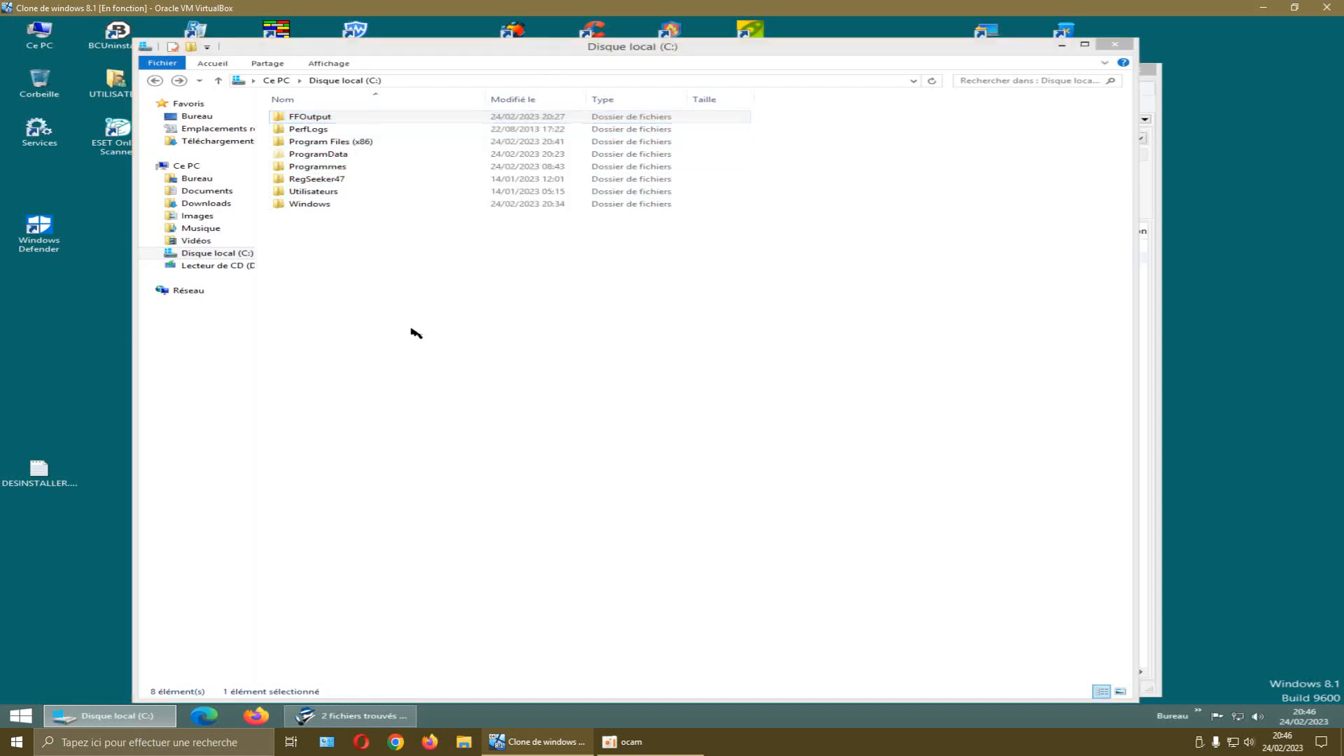
pyautogui.click(739, 414)
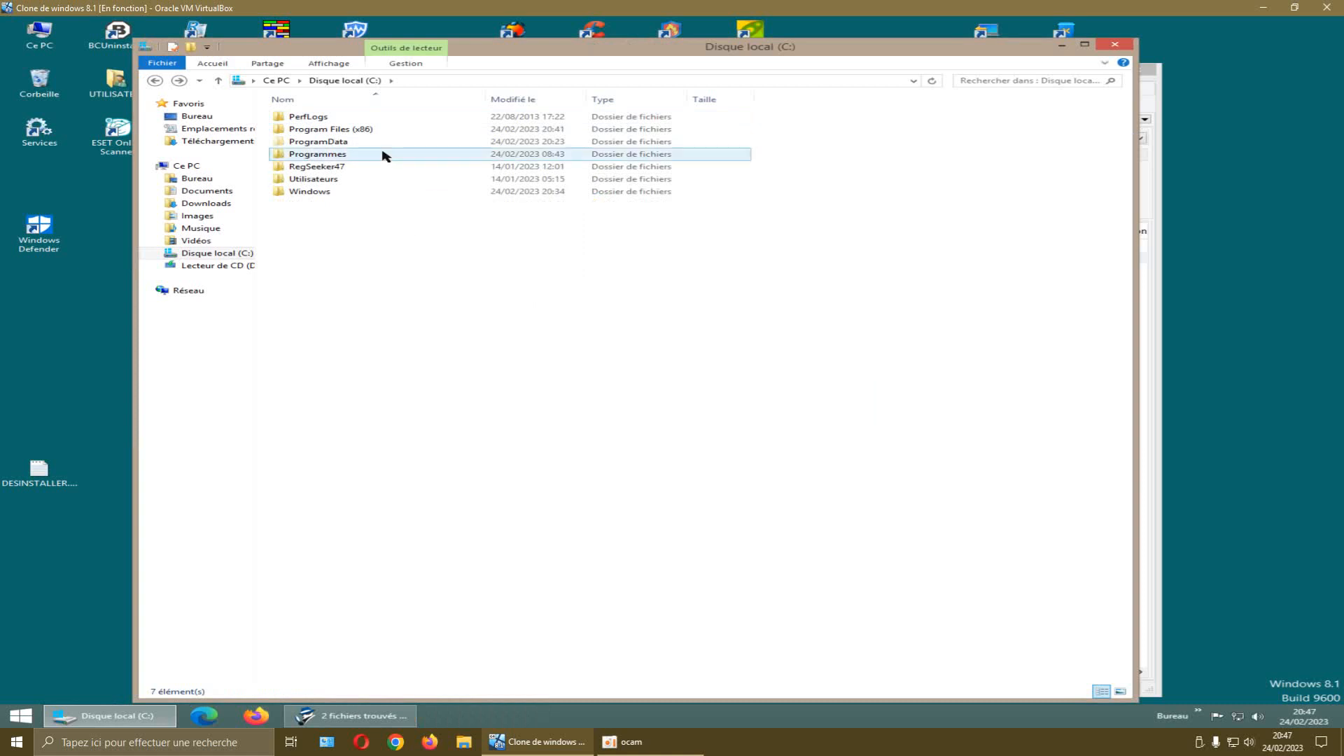
# Check Program Files (x86) and its Common Files subfolder for Format Factory leftovers, and return to drive C:
pyautogui.doubleClick(351, 131)
pyautogui.click(351, 131)
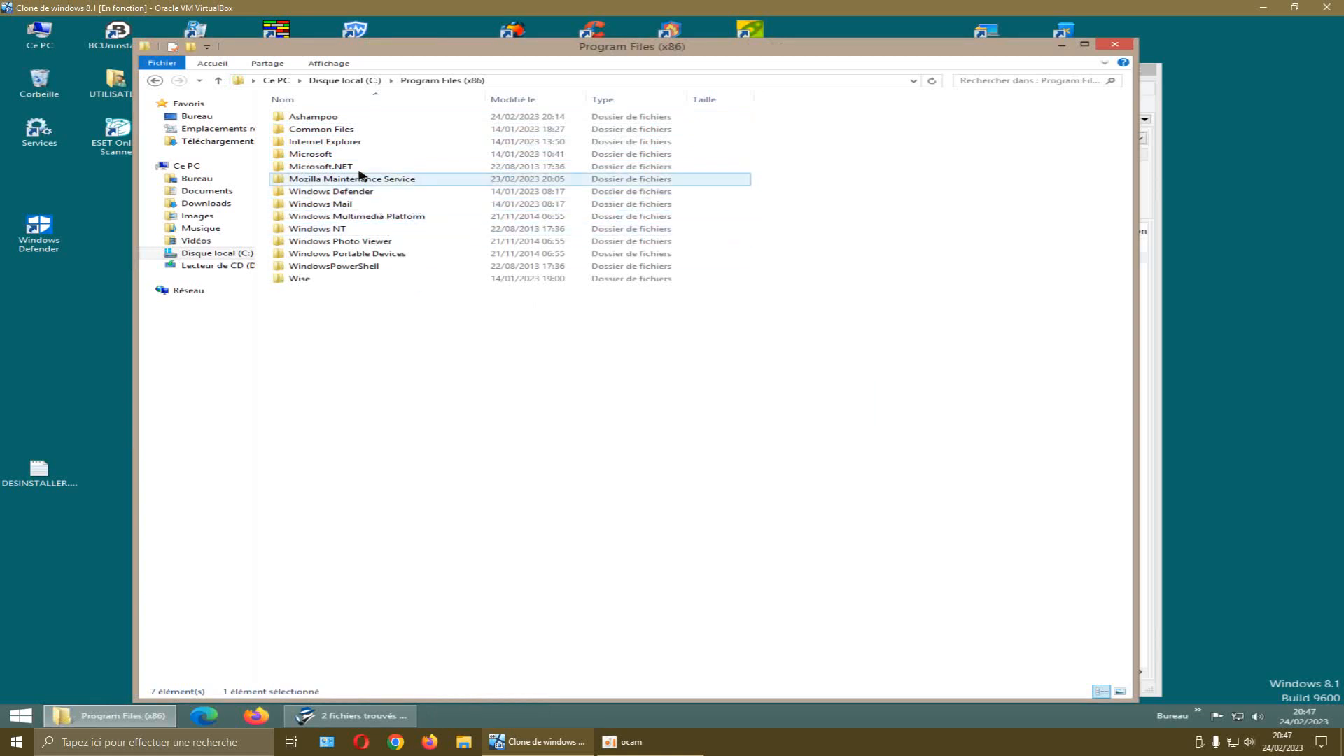
pyautogui.doubleClick(341, 133)
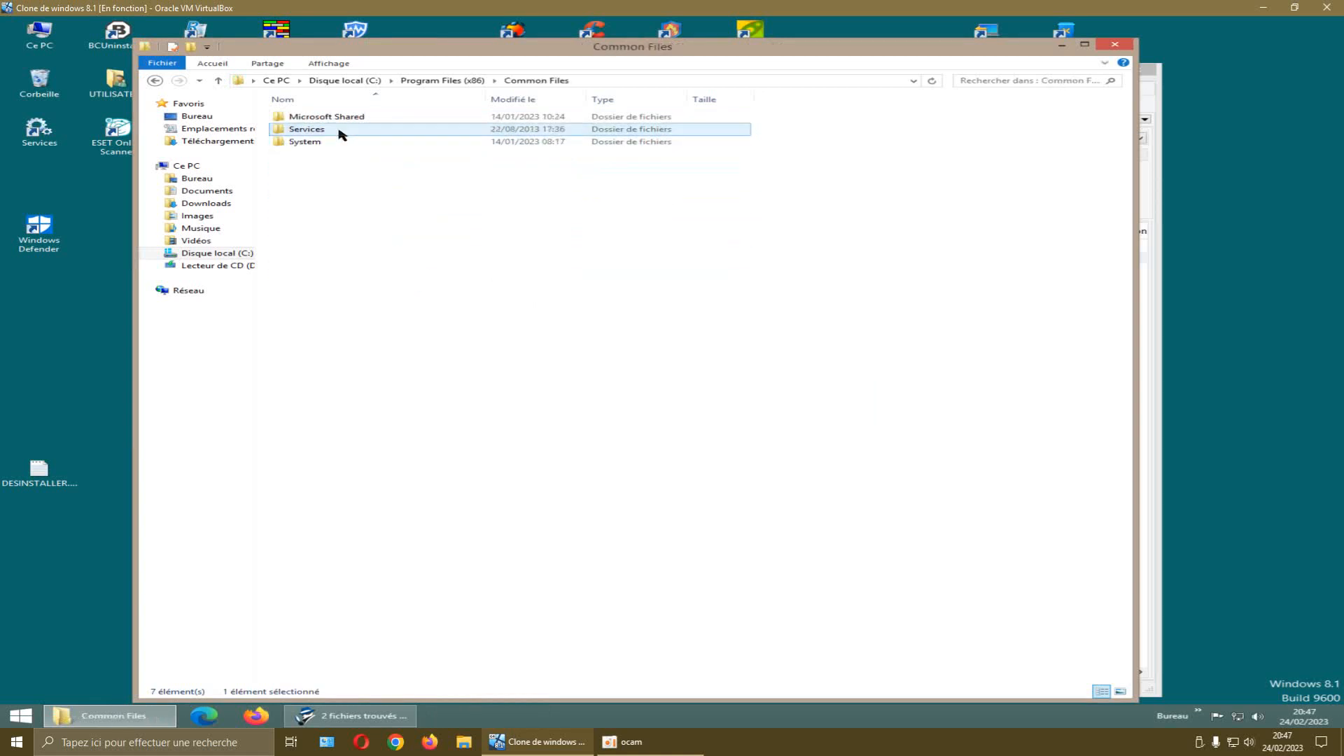
pyautogui.click(152, 85)
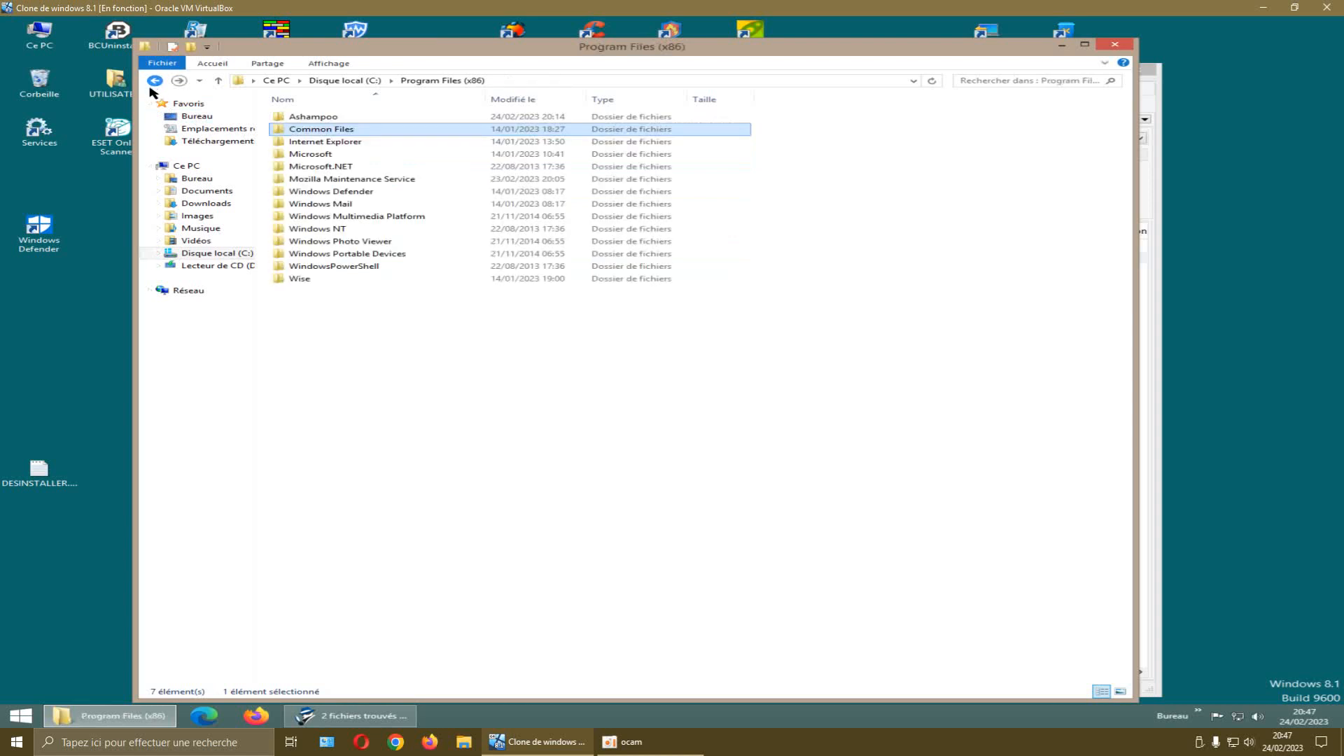
pyautogui.click(153, 82)
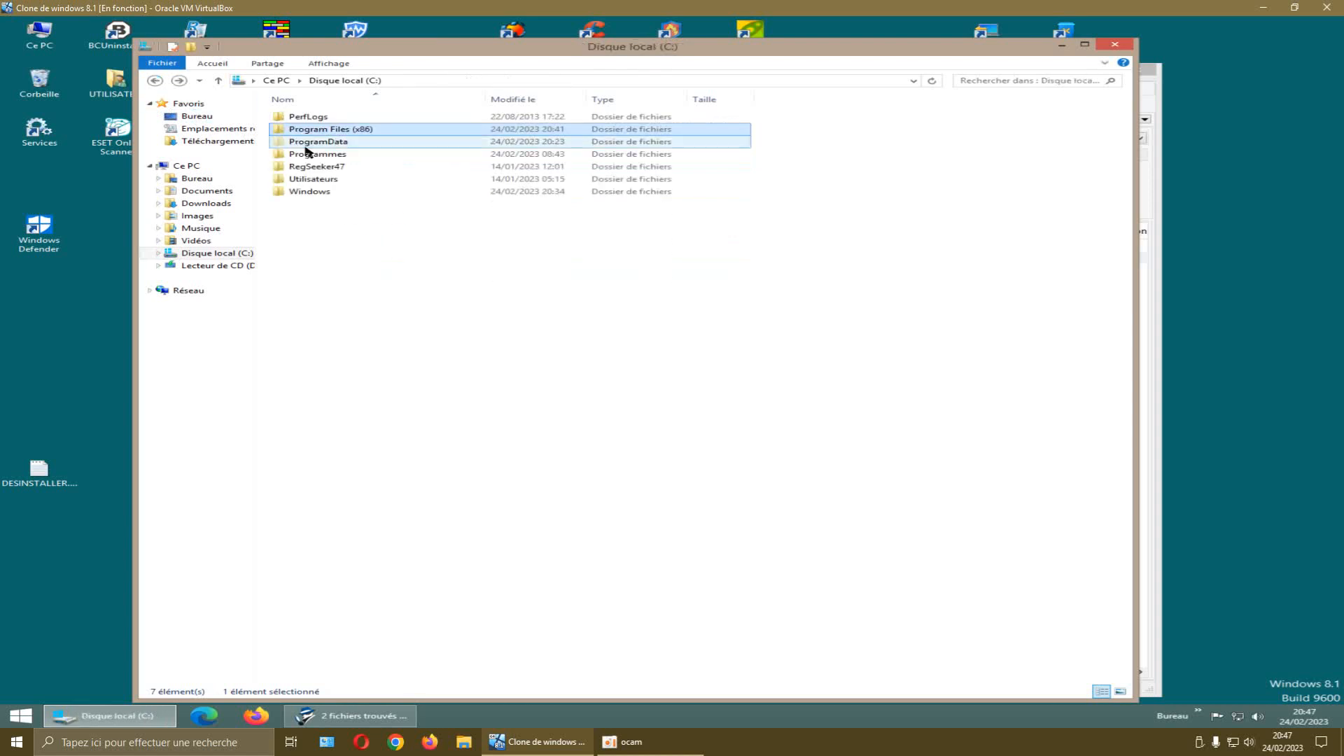
# Check the ProgramData folder and its BrightData subfolder for leftovers, and return to drive C:
pyautogui.doubleClick(321, 141)
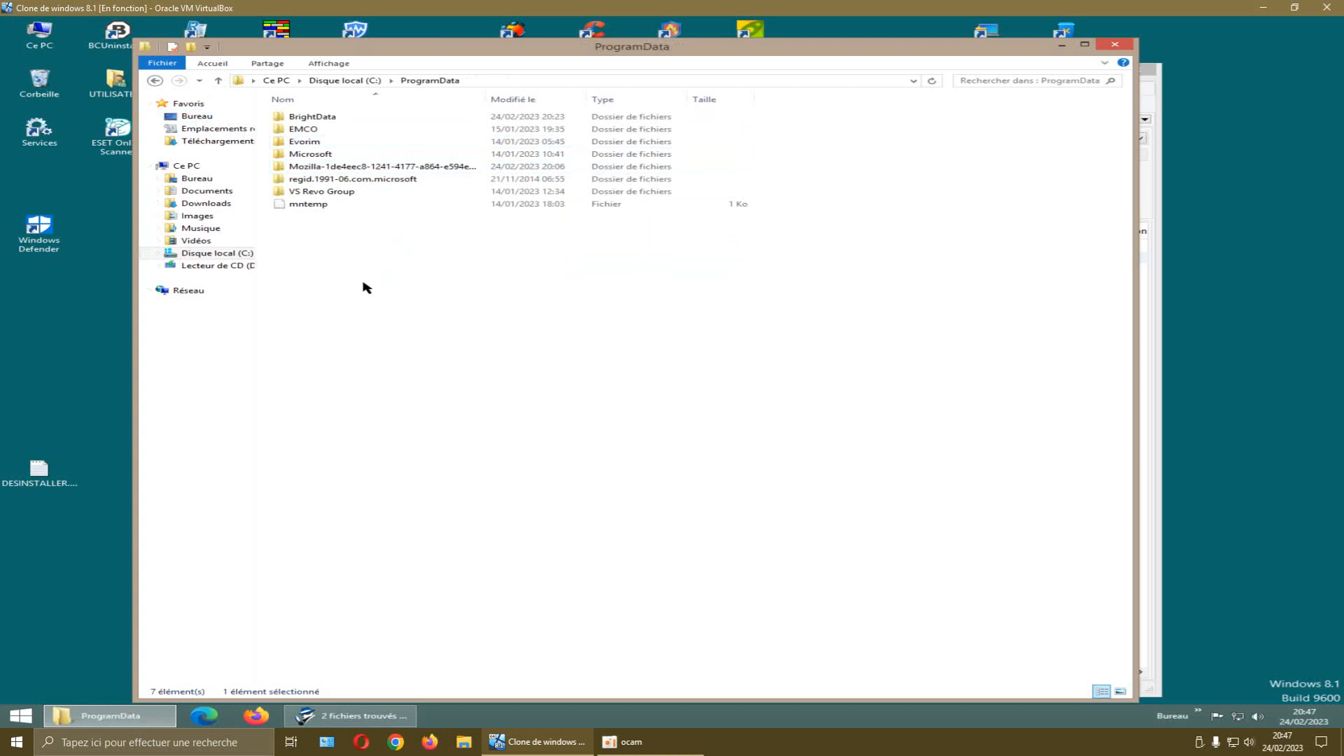
pyautogui.doubleClick(315, 117)
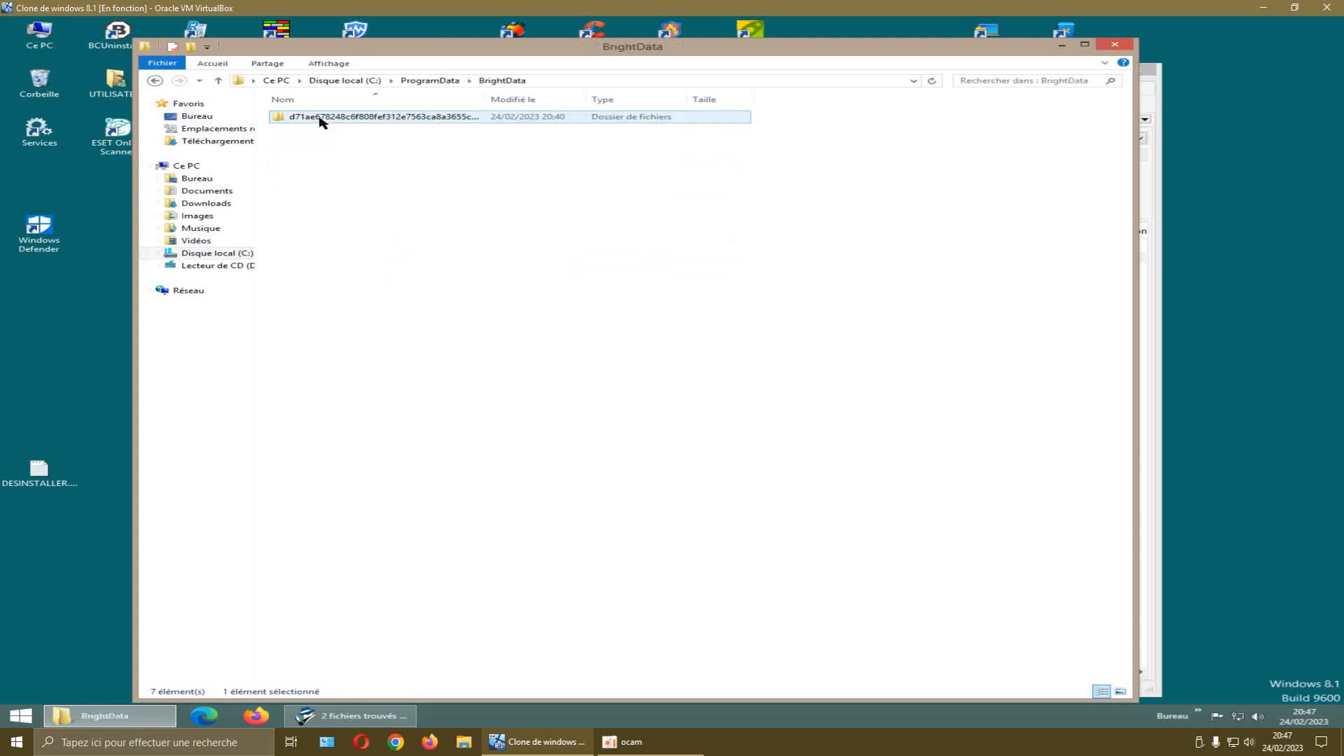
pyautogui.doubleClick(321, 119)
pyautogui.click(154, 81)
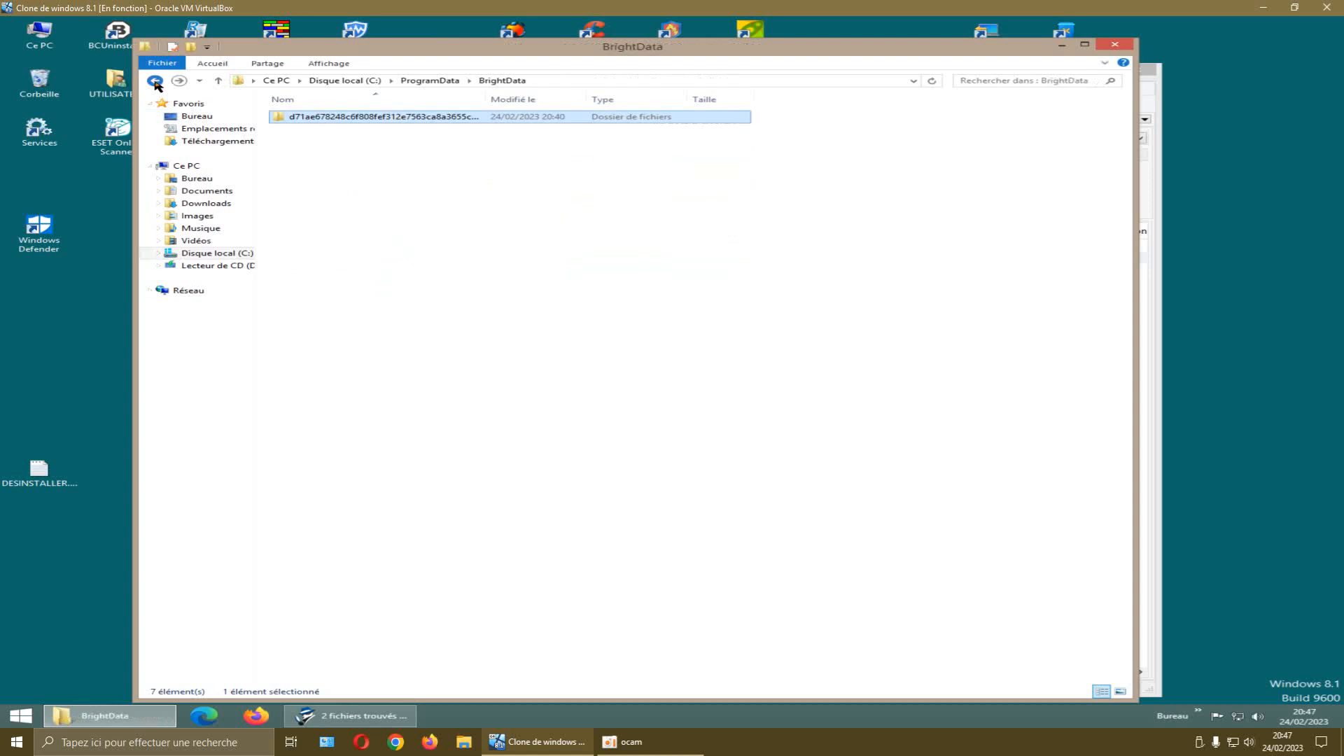
pyautogui.click(155, 81)
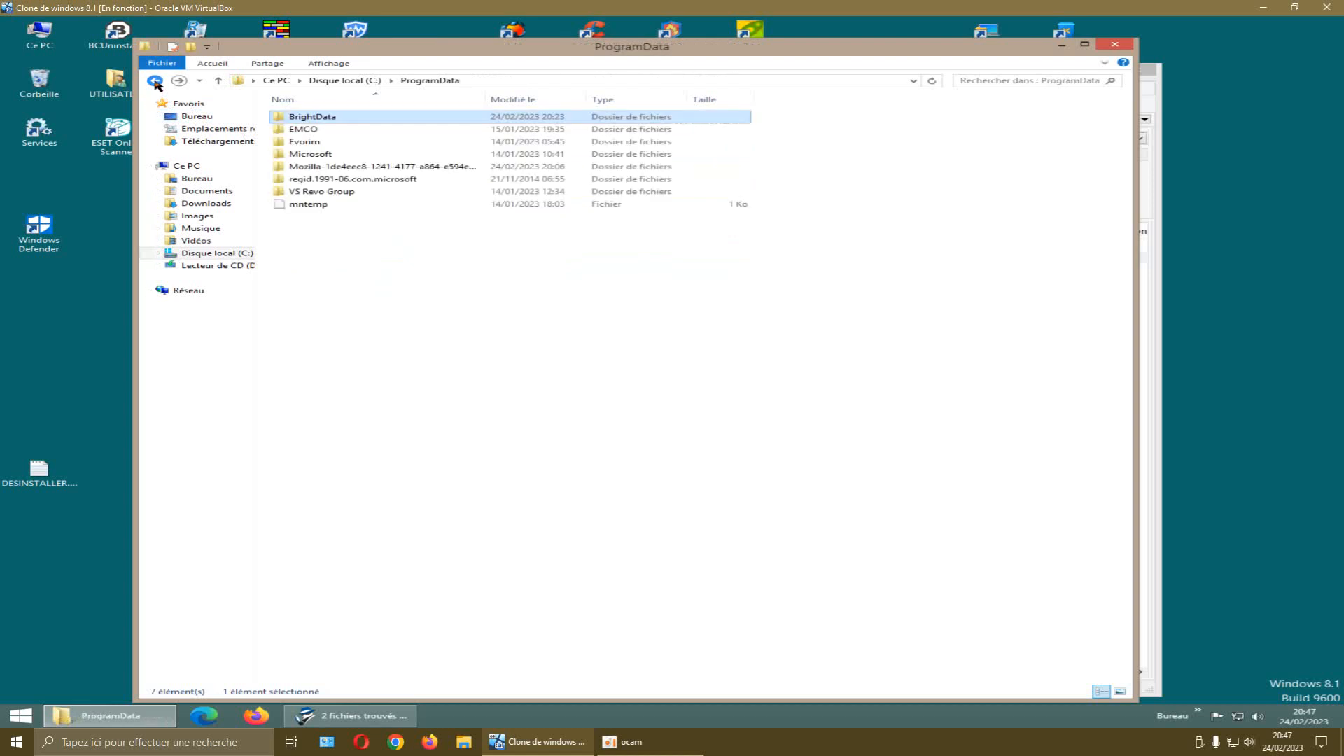
pyautogui.click(154, 81)
# Check the Programmes folder and its Common Files subfolder for leftovers, and return to drive C:
pyautogui.doubleClick(301, 155)
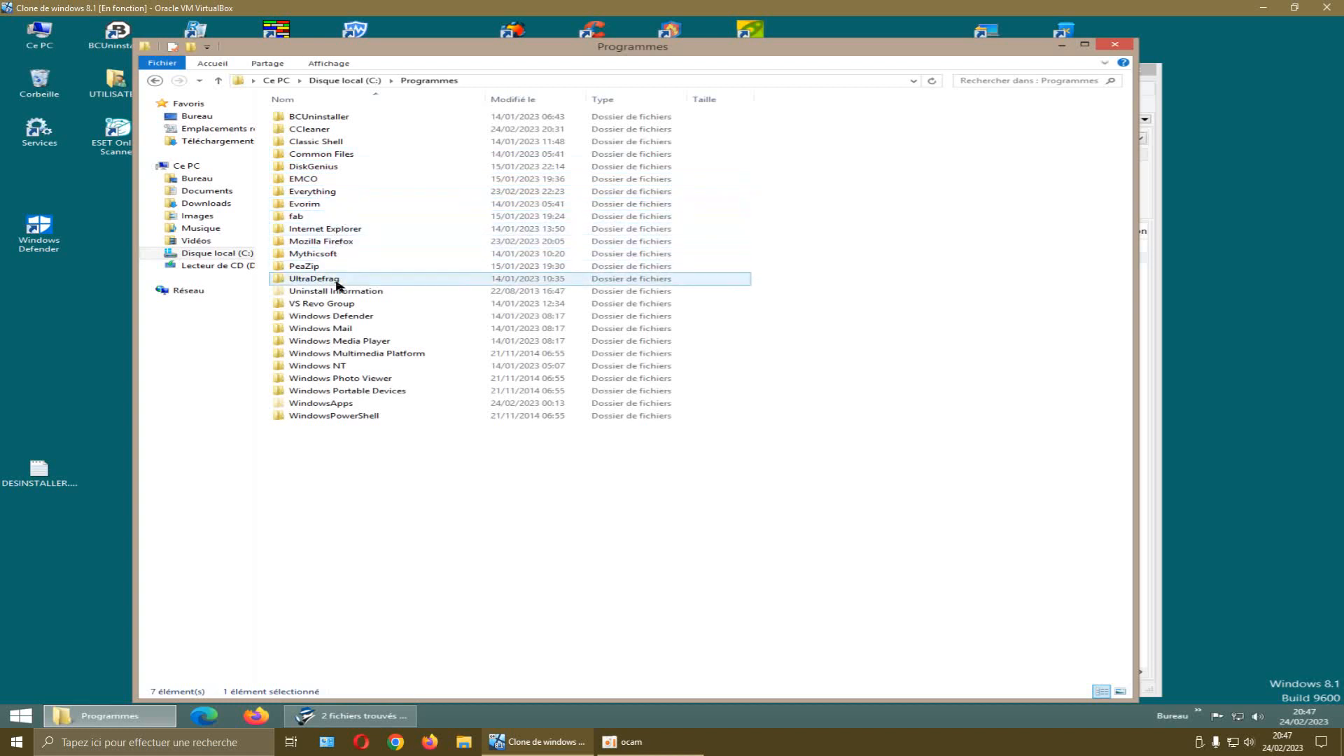
pyautogui.doubleClick(324, 155)
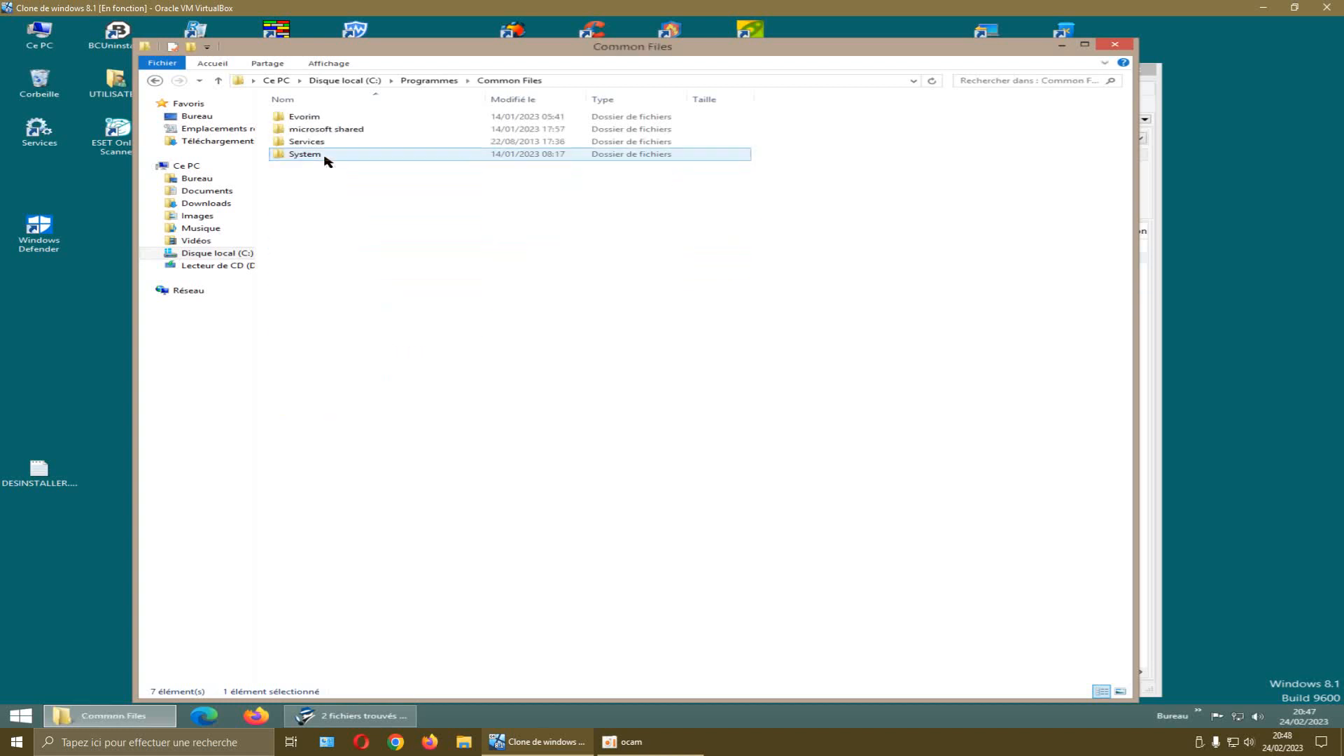
pyautogui.click(155, 82)
pyautogui.click(155, 81)
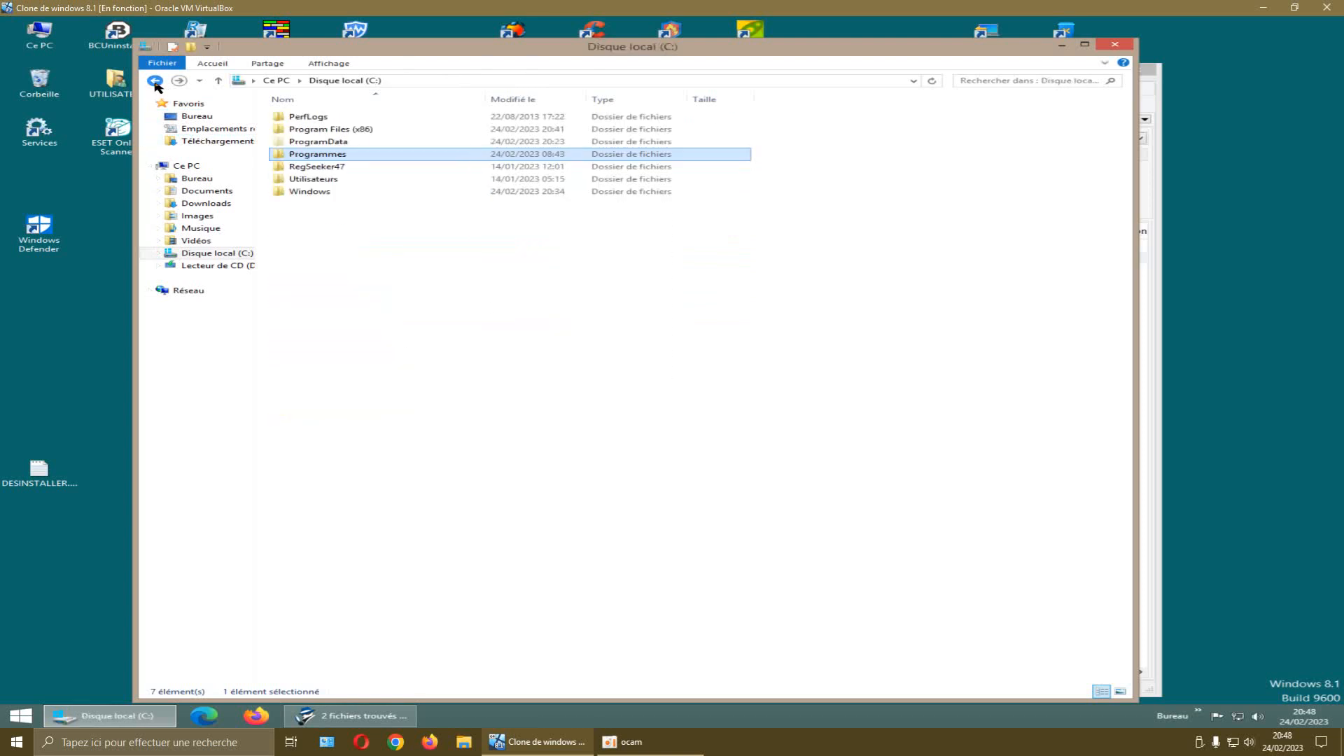
# Look in the UTILISATEUR profile's AppData\Local folder for leftovers and open the FFSetup5.13.0.0.exe folder inside Free_Time_Co.,_Ltd
pyautogui.click(295, 180)
pyautogui.doubleClick(294, 181)
pyautogui.doubleClick(309, 140)
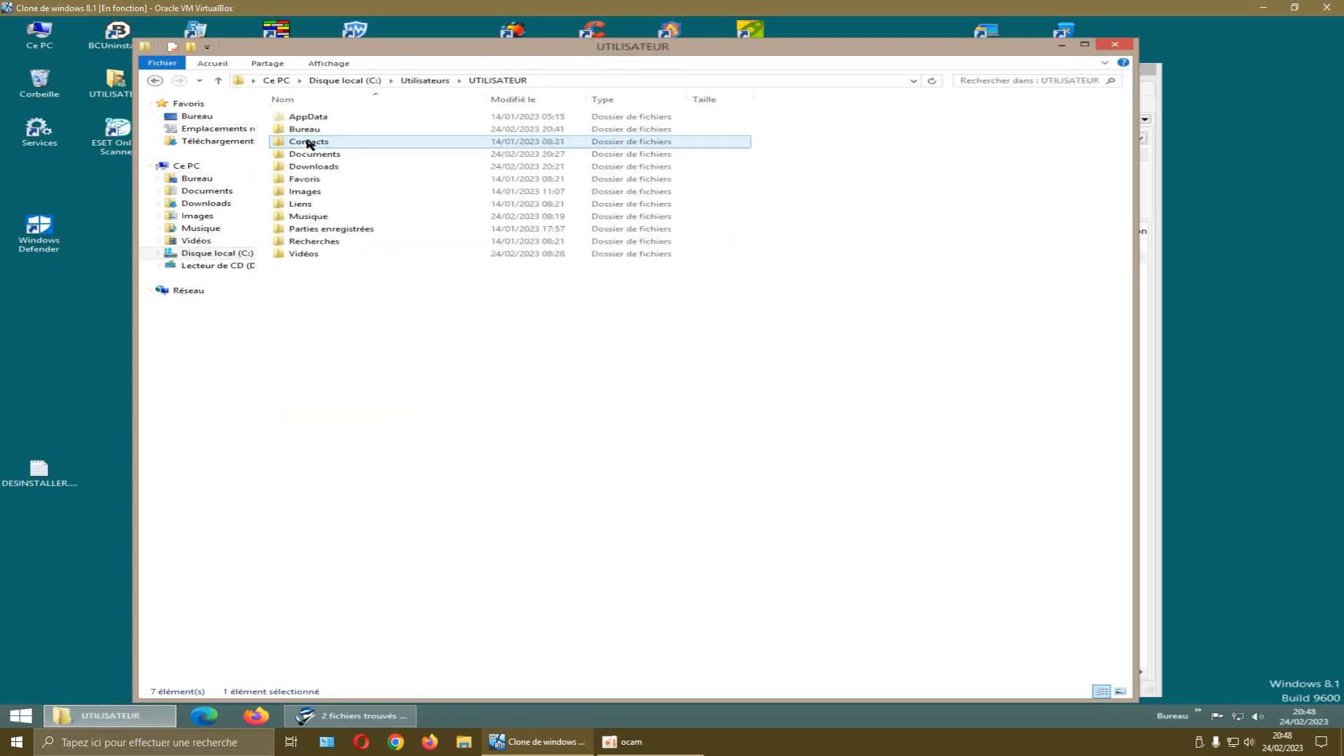
pyautogui.click(312, 129)
pyautogui.doubleClick(309, 117)
pyautogui.doubleClick(308, 119)
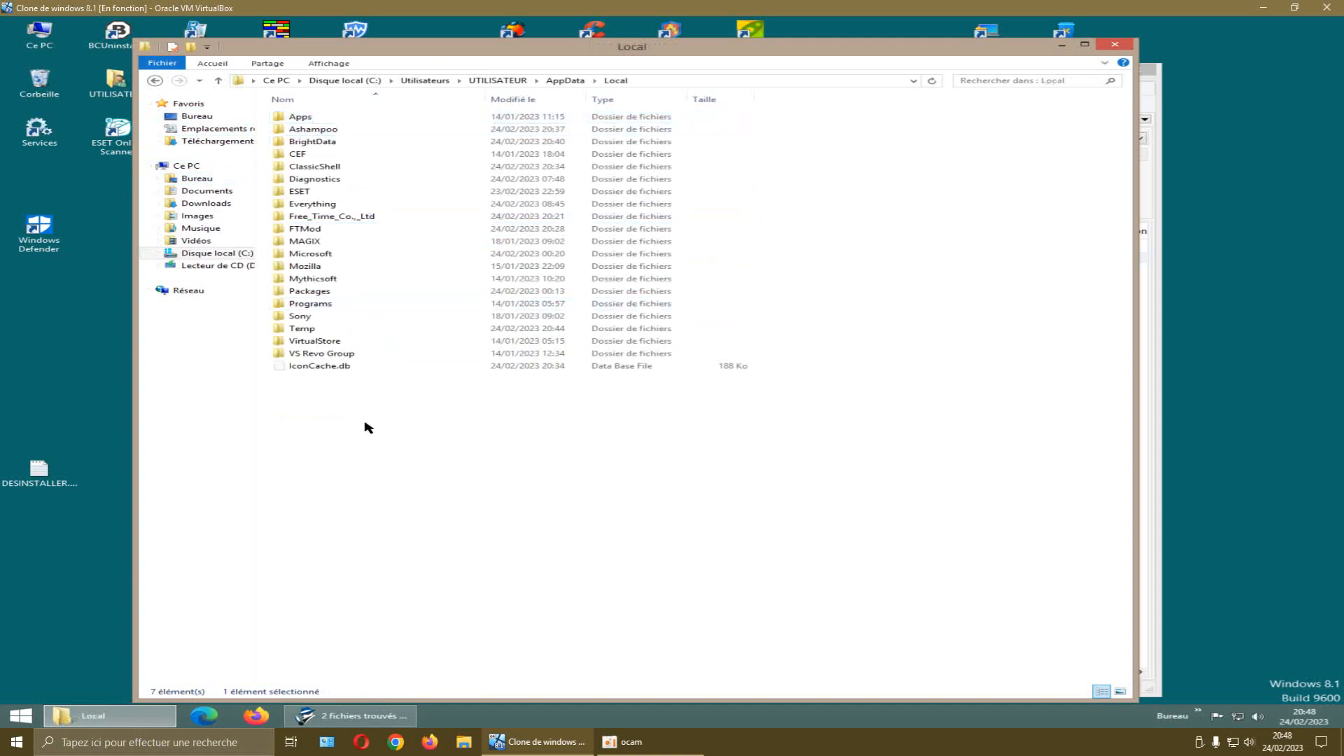
pyautogui.doubleClick(326, 216)
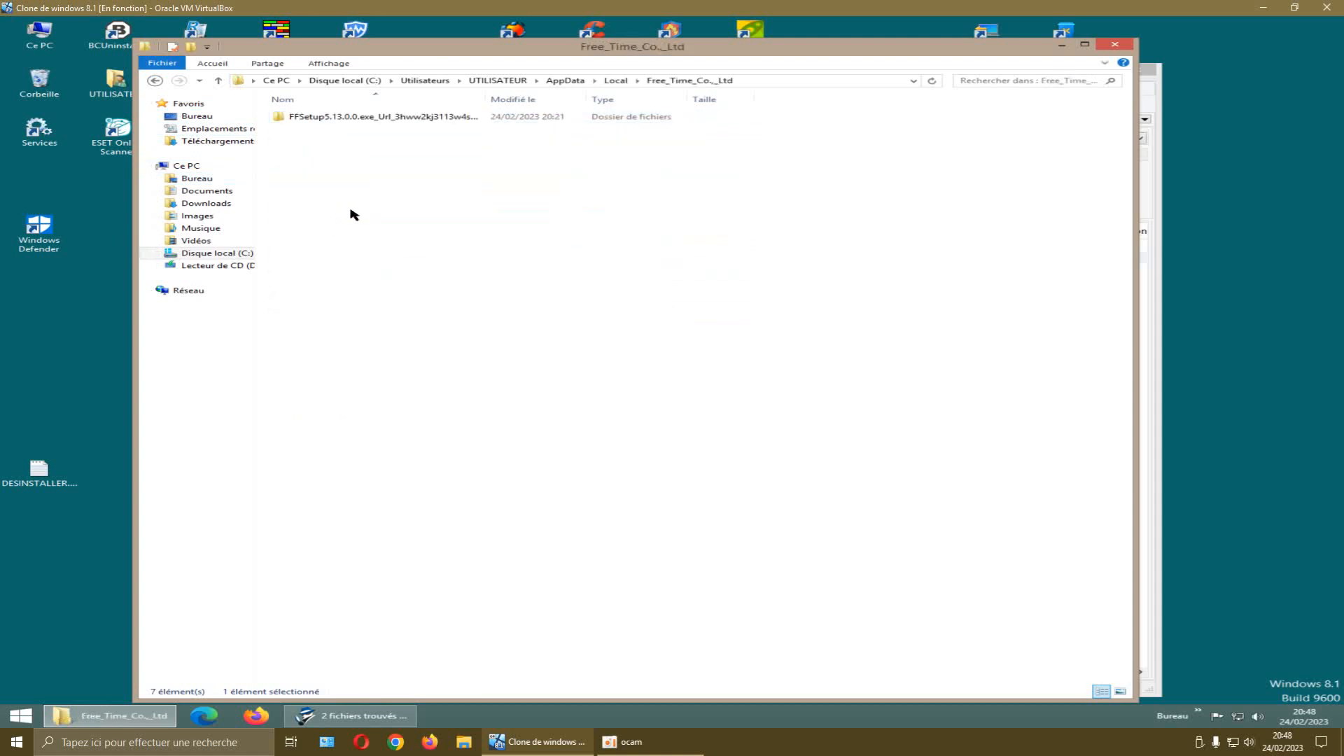
pyautogui.doubleClick(293, 119)
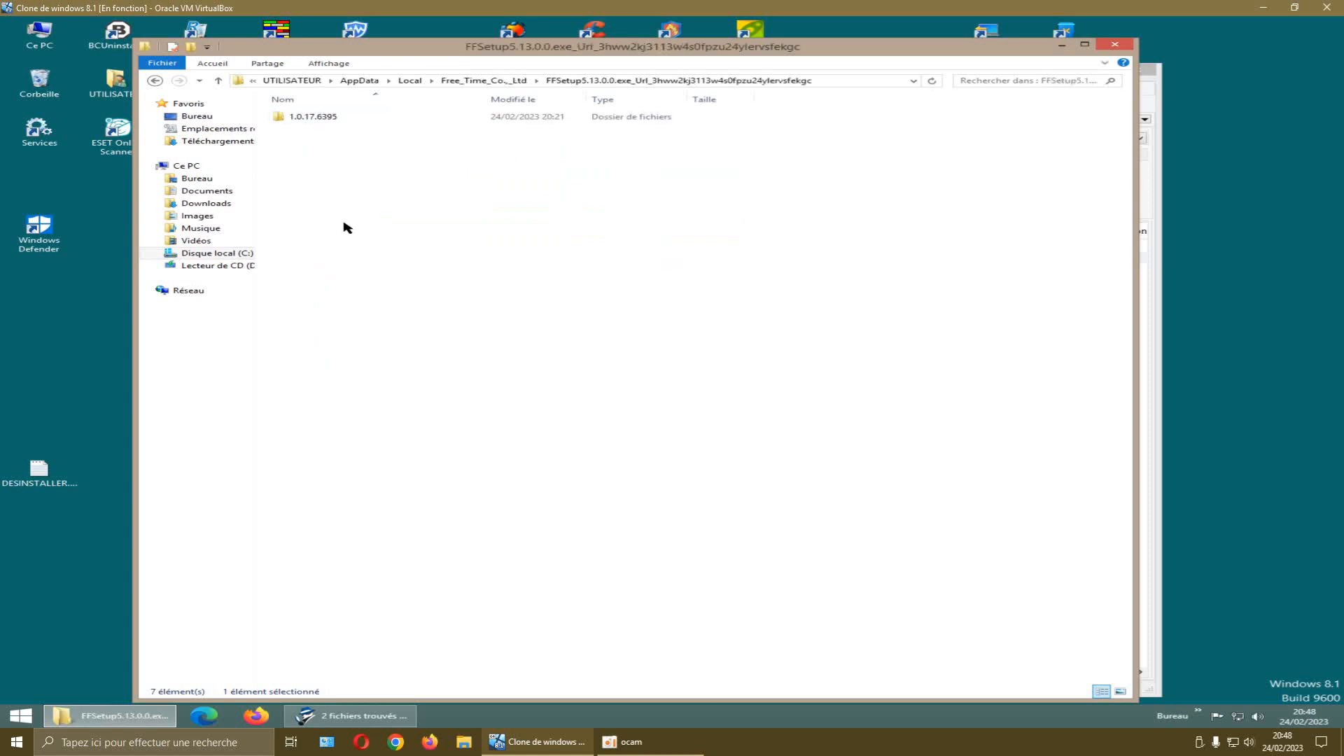
# Open the 1.0.17.6395 folder, inspect the properties of user.config, and return to the AppData\Local folder
pyautogui.doubleClick(324, 119)
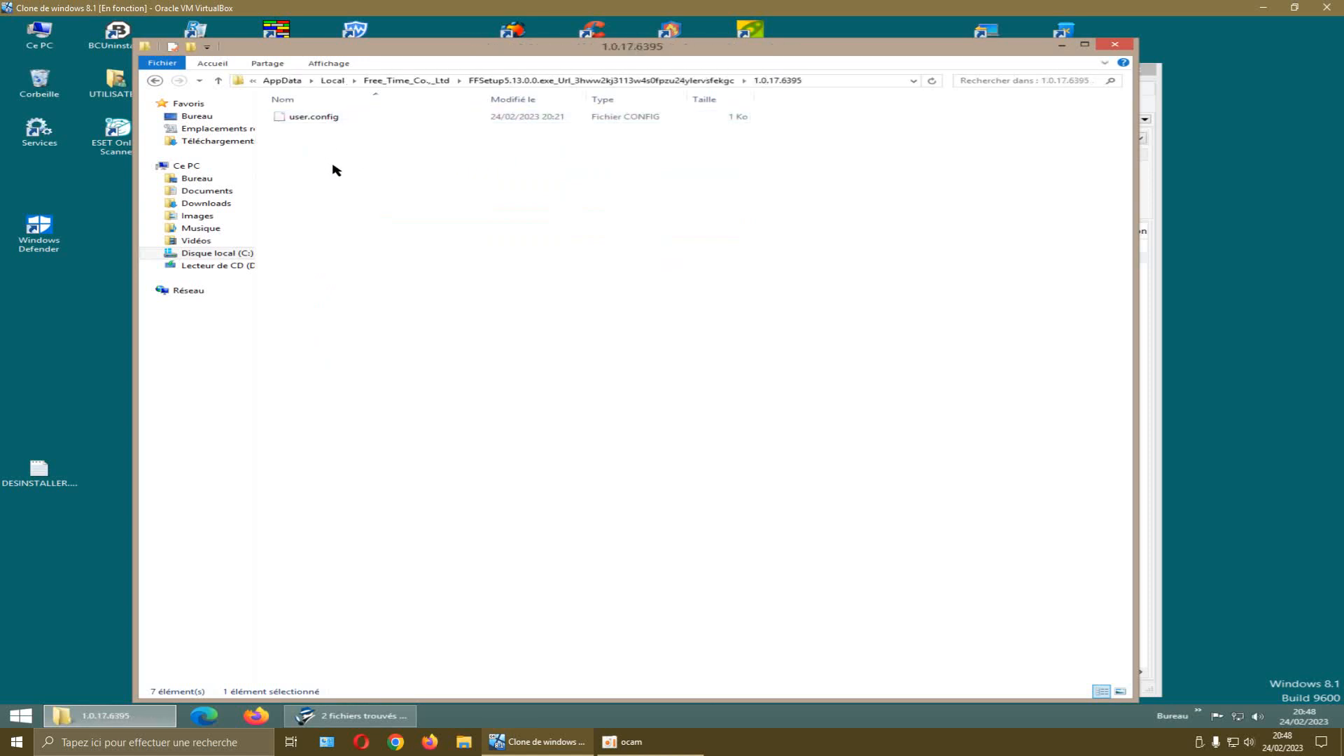
pyautogui.rightClick(328, 126)
pyautogui.click(378, 304)
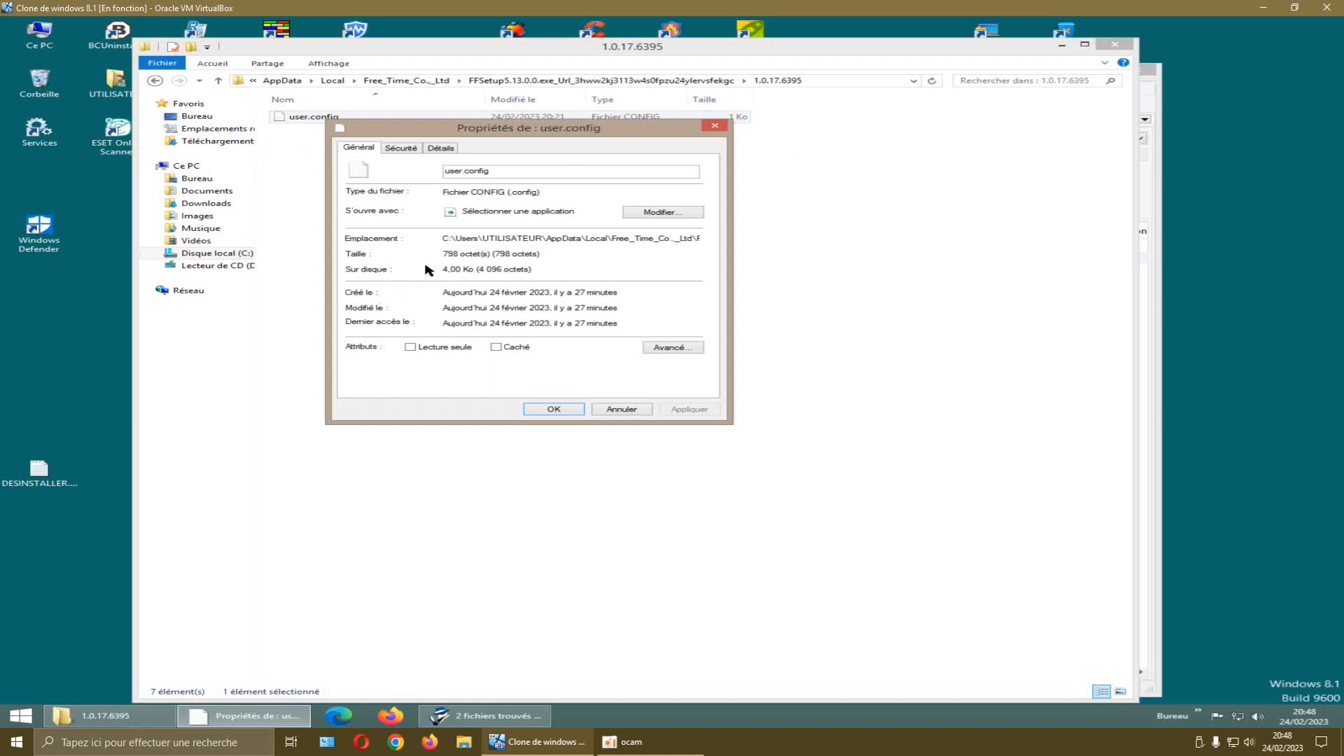
pyautogui.click(715, 126)
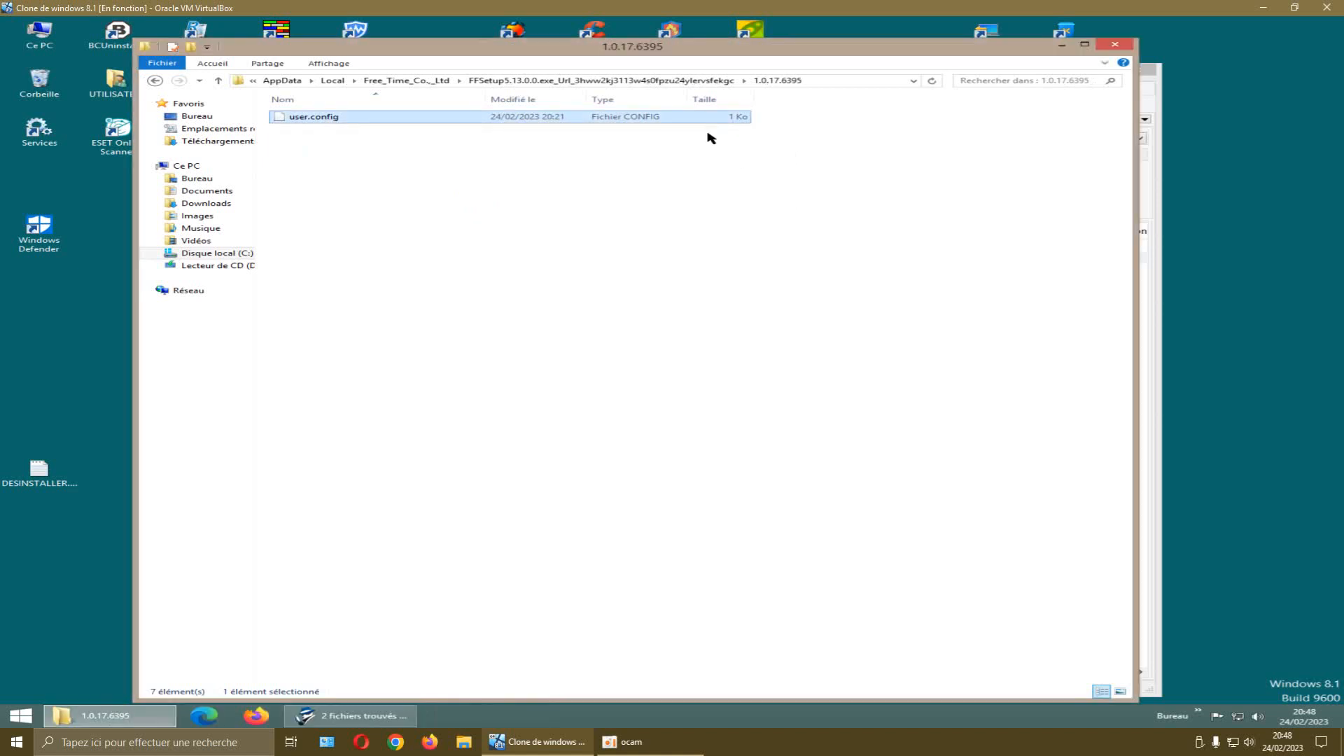
pyautogui.click(155, 80)
pyautogui.click(154, 81)
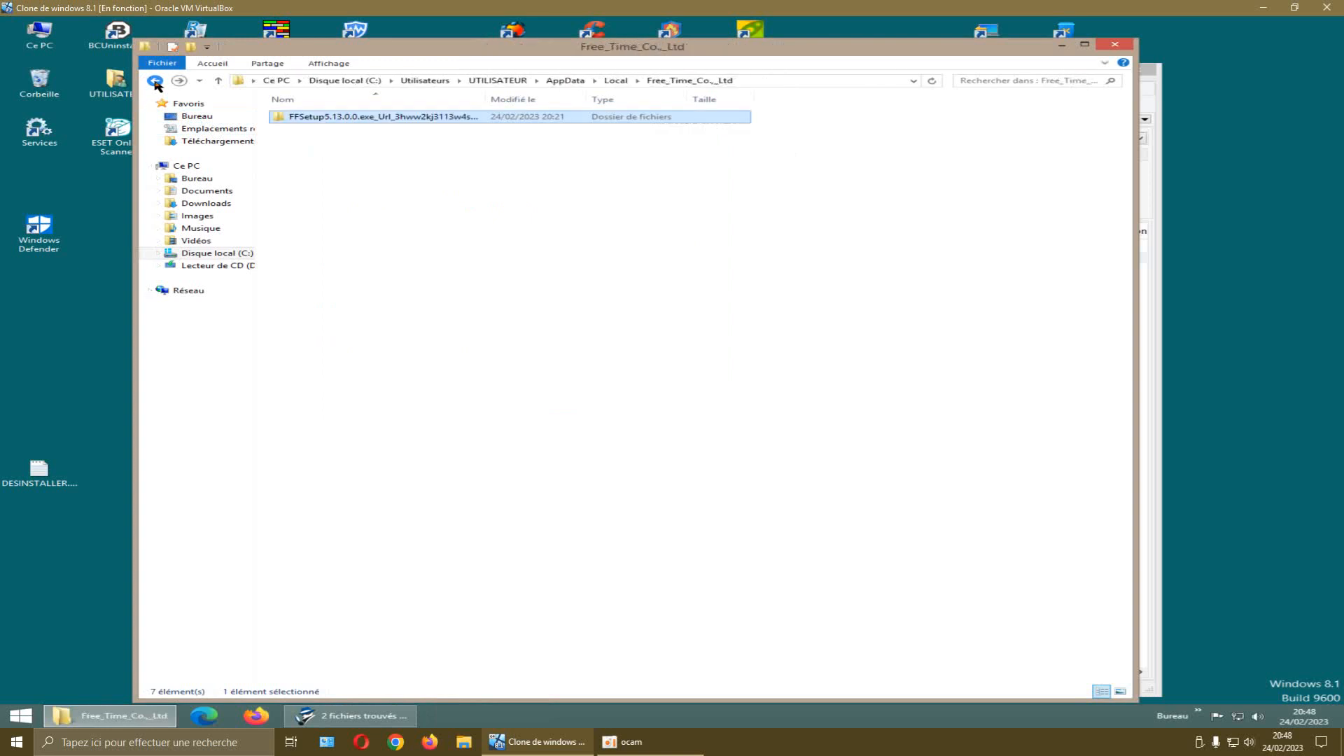
pyautogui.click(155, 80)
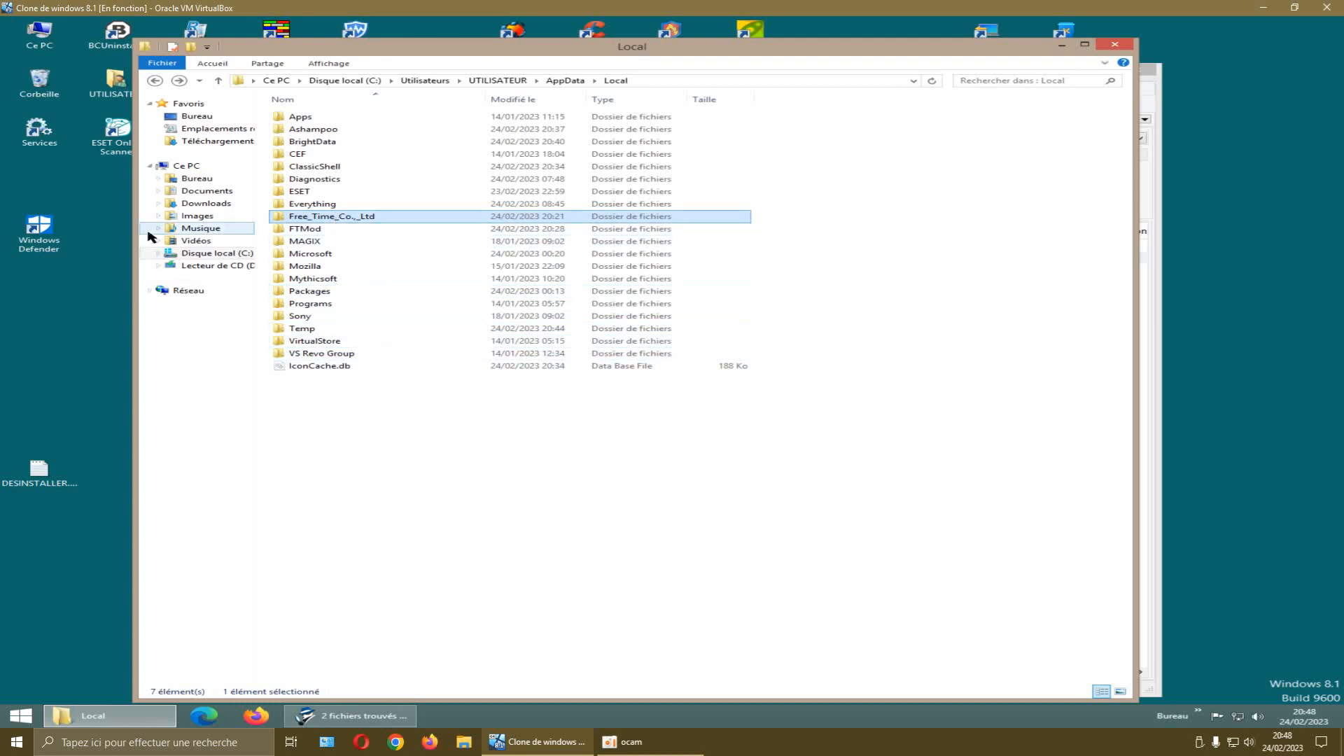
# Empty the Recycle Bin, permanently deleting the FFOutput folder
pyautogui.rightClick(45, 80)
pyautogui.click(109, 98)
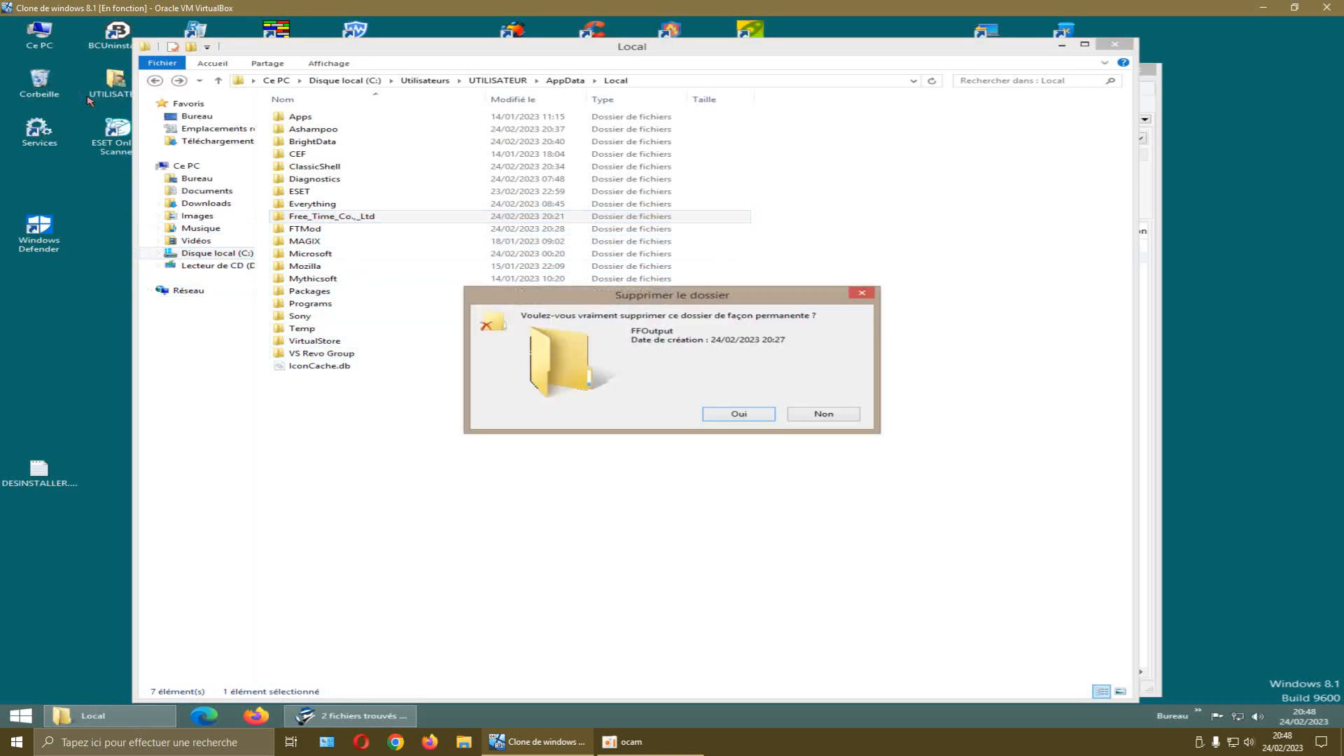
pyautogui.click(731, 415)
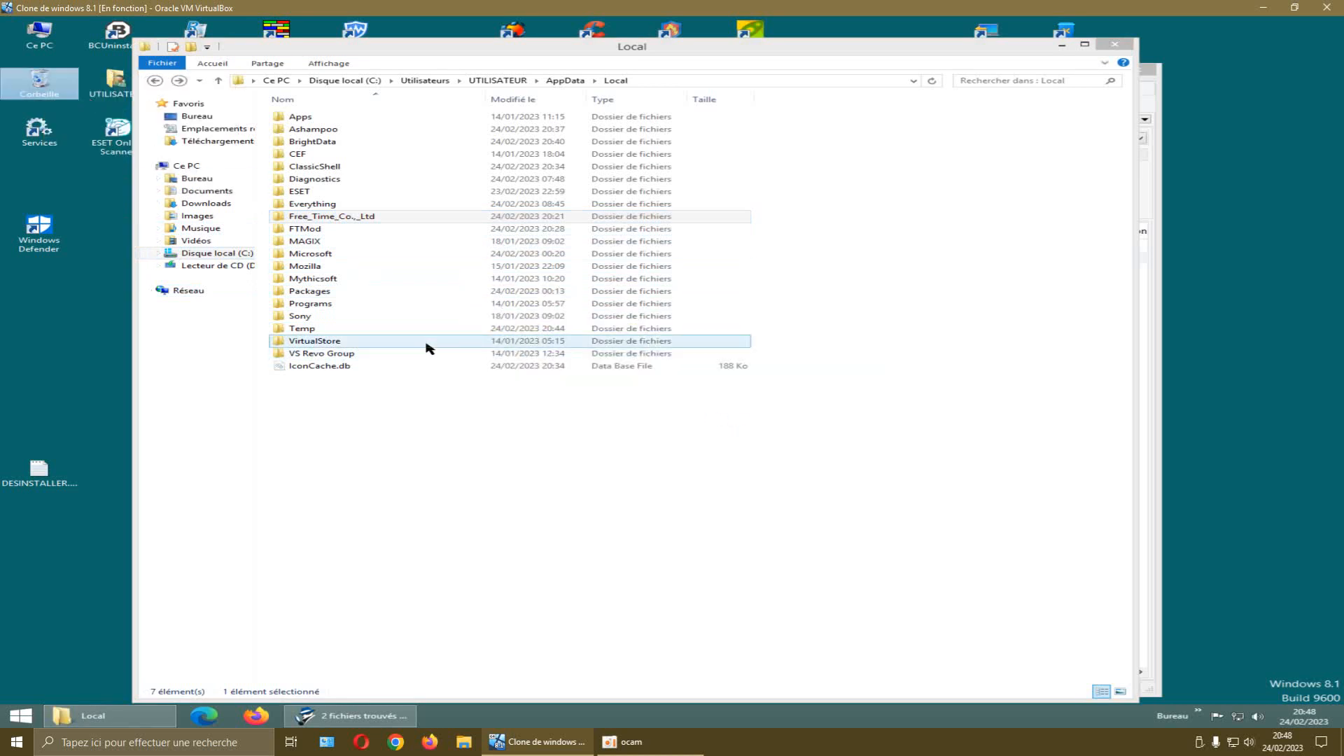
# Delete the leftover Free_Time_Co.,_Ltd folder from AppData\Local
pyautogui.rightClick(341, 220)
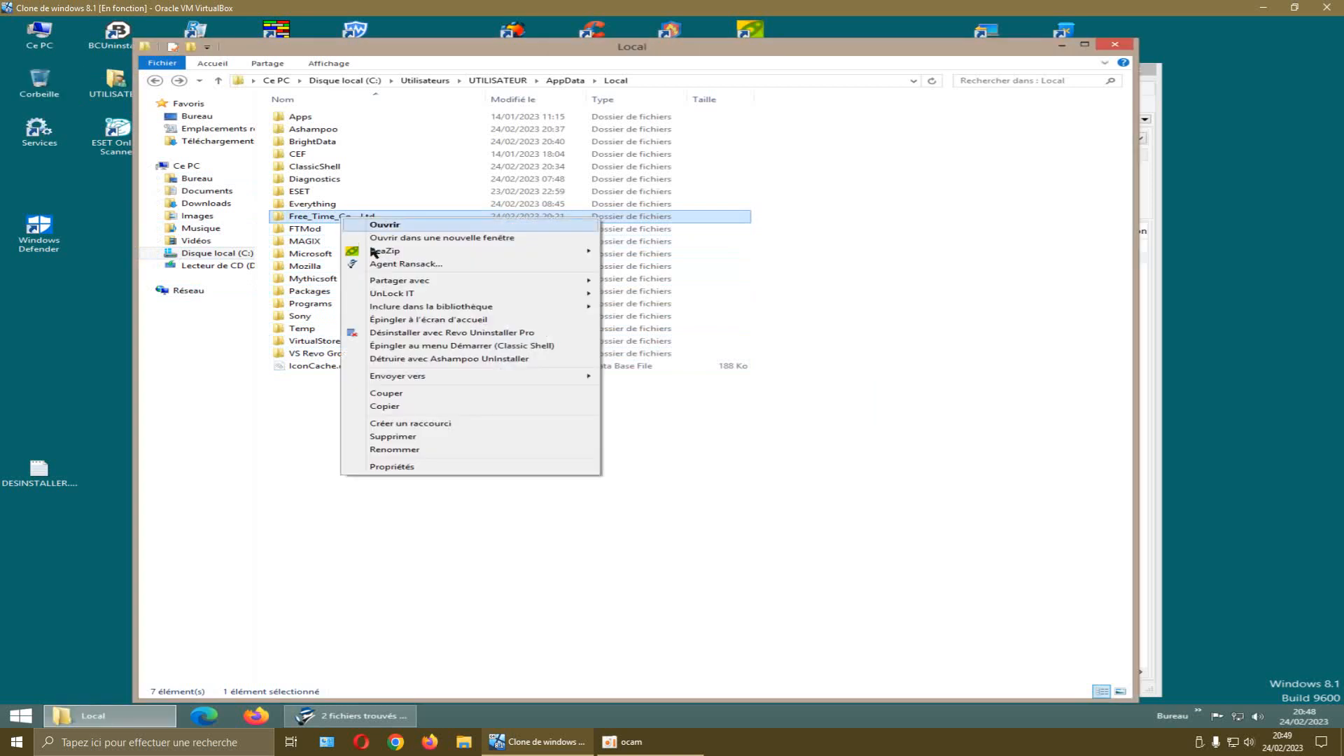
pyautogui.click(399, 438)
pyautogui.click(728, 416)
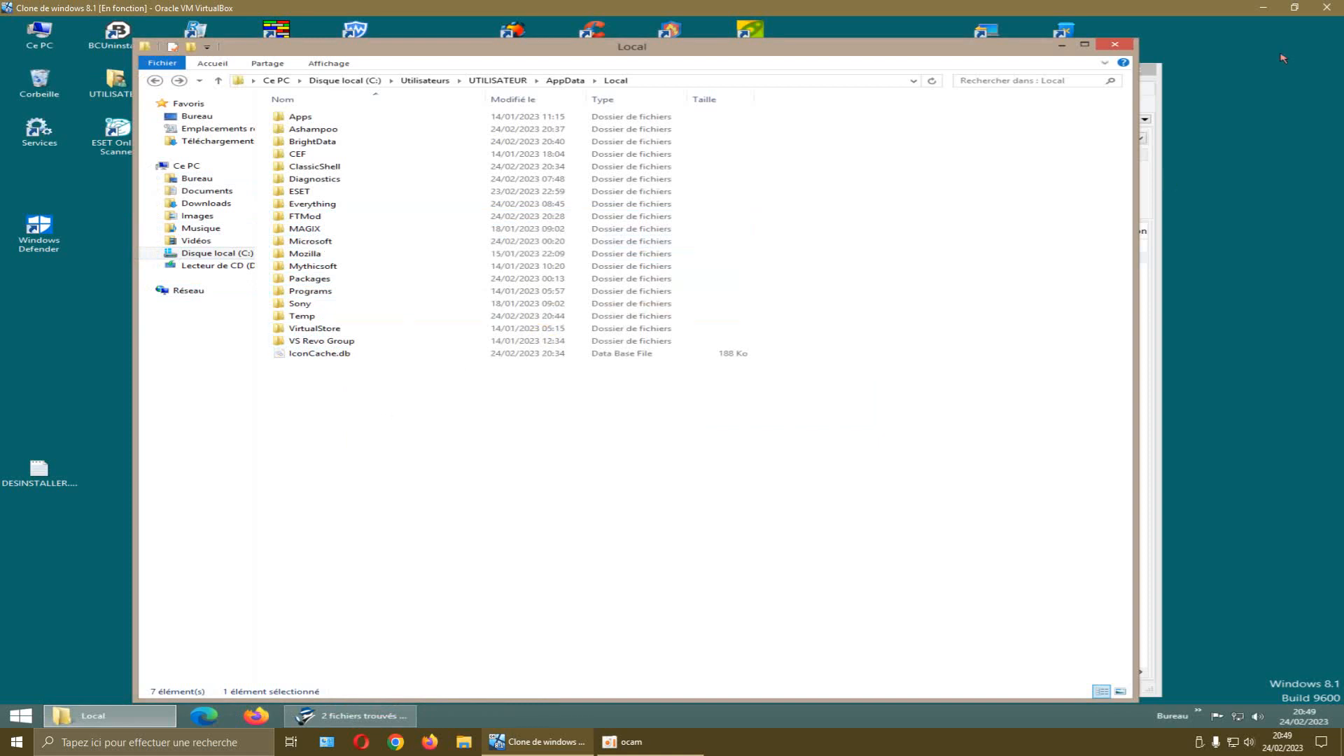
# Switch to the host PC and examine AppData\Local in the Utilisateur profile on drive C: for Format Factory folders
pyautogui.click(1263, 9)
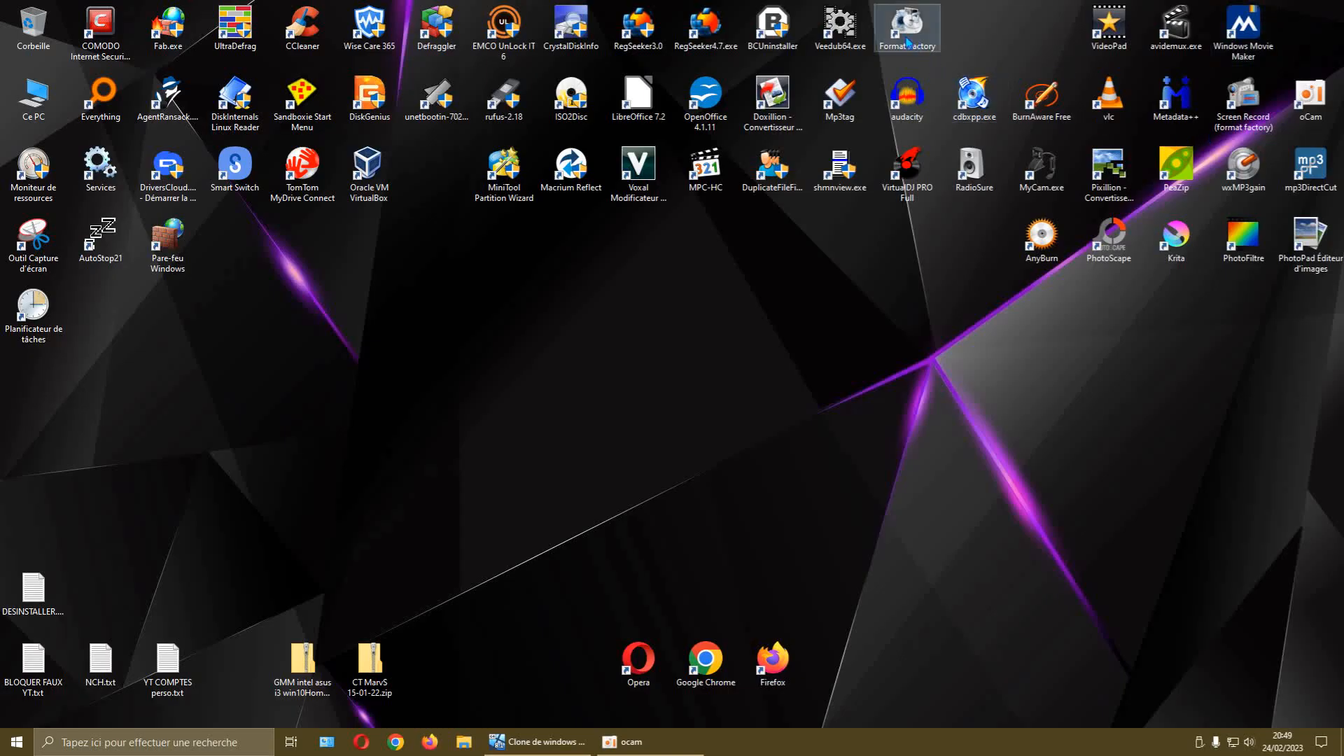
pyautogui.doubleClick(37, 119)
pyautogui.doubleClick(362, 179)
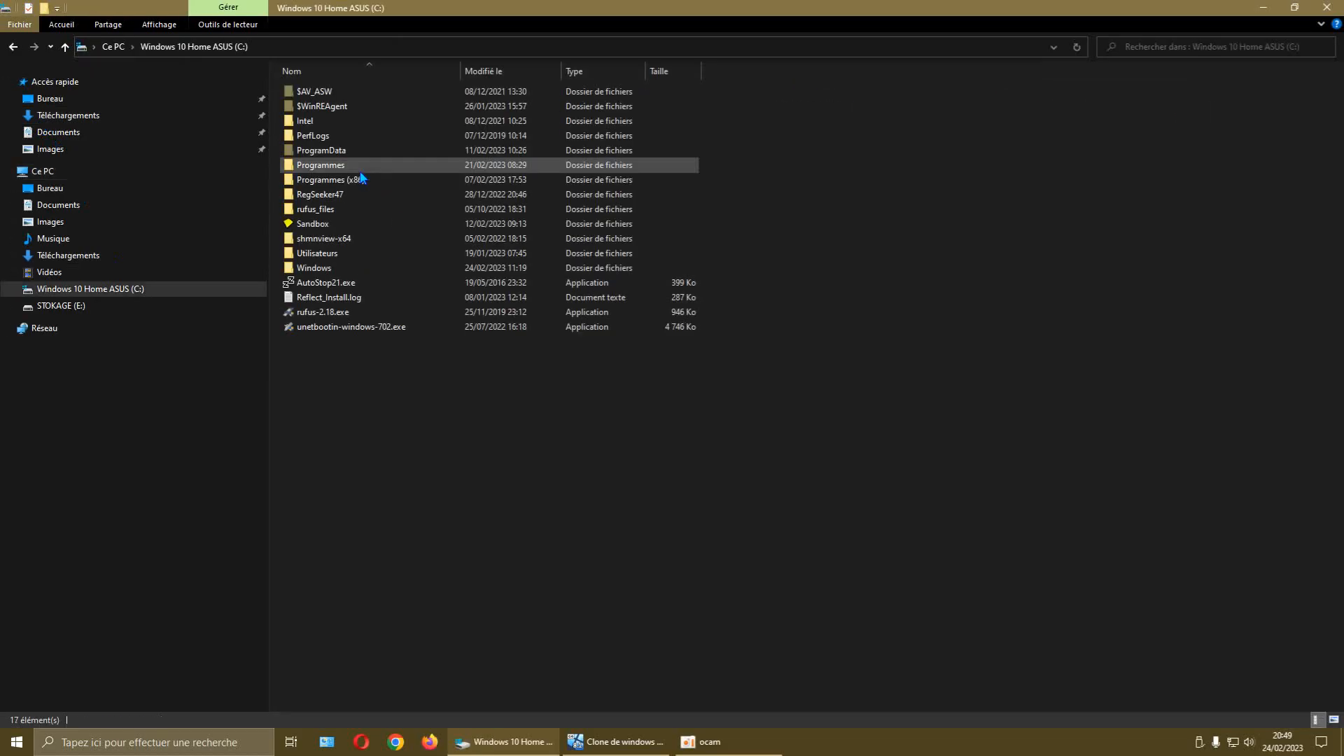
pyautogui.doubleClick(333, 254)
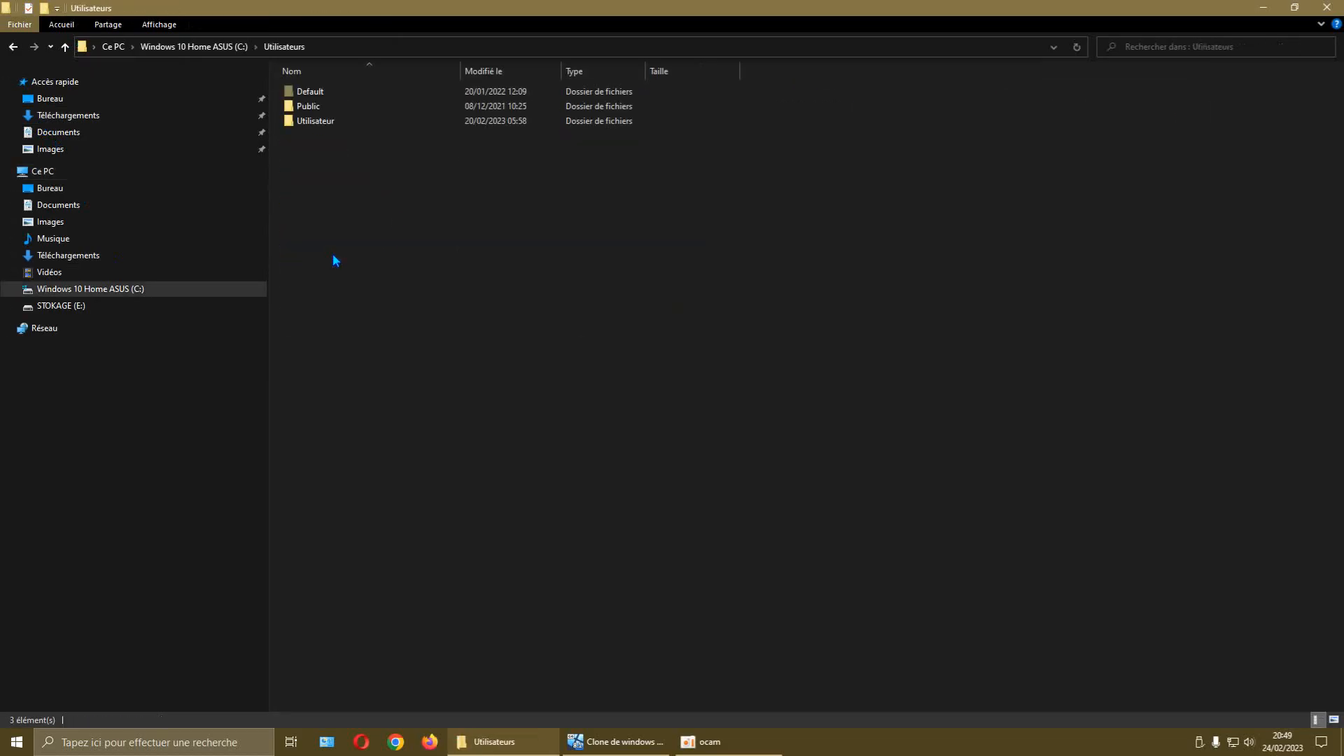
pyautogui.doubleClick(321, 126)
pyautogui.doubleClick(320, 107)
pyautogui.doubleClick(321, 93)
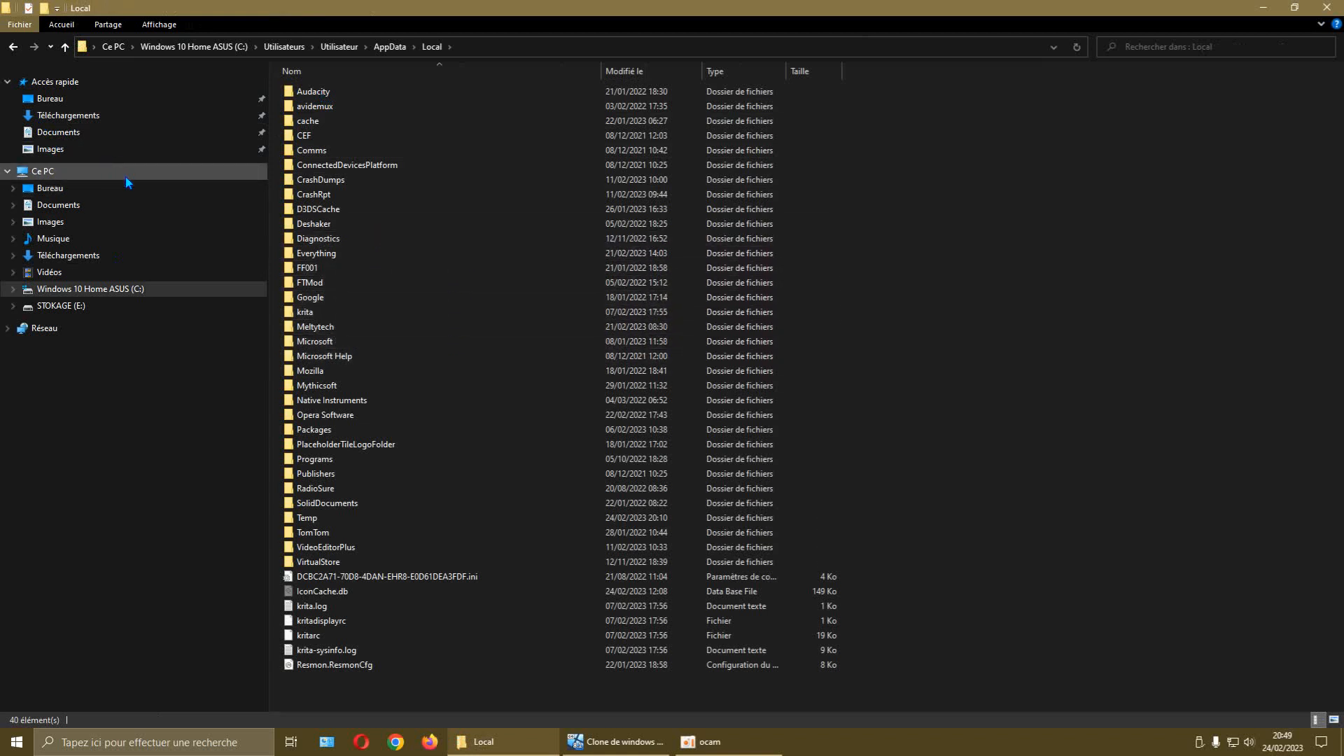
pyautogui.click(14, 46)
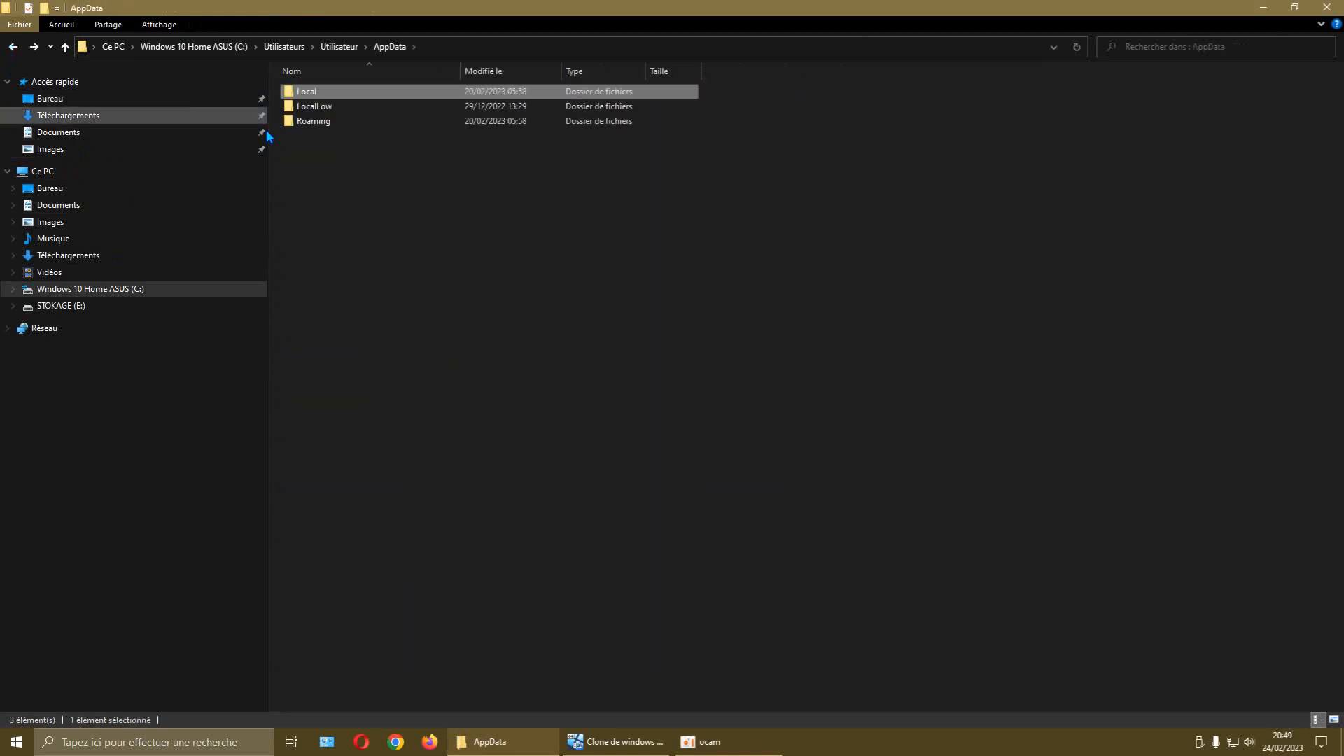
# Check the host profile's LocalLow and Roaming folders for Format Factory traces, and return to the Utilisateurs folder
pyautogui.doubleClick(314, 106)
pyautogui.click(13, 46)
pyautogui.doubleClick(319, 122)
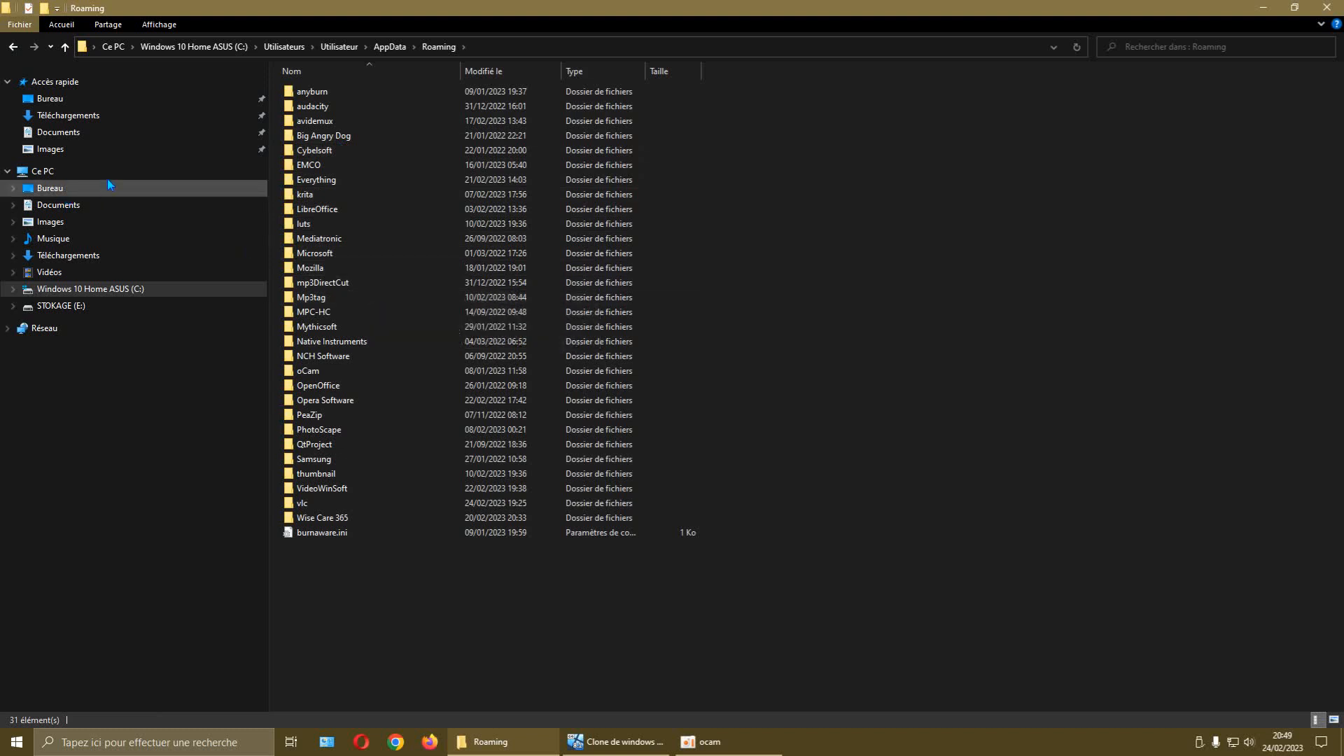
pyautogui.click(20, 51)
pyautogui.click(20, 51)
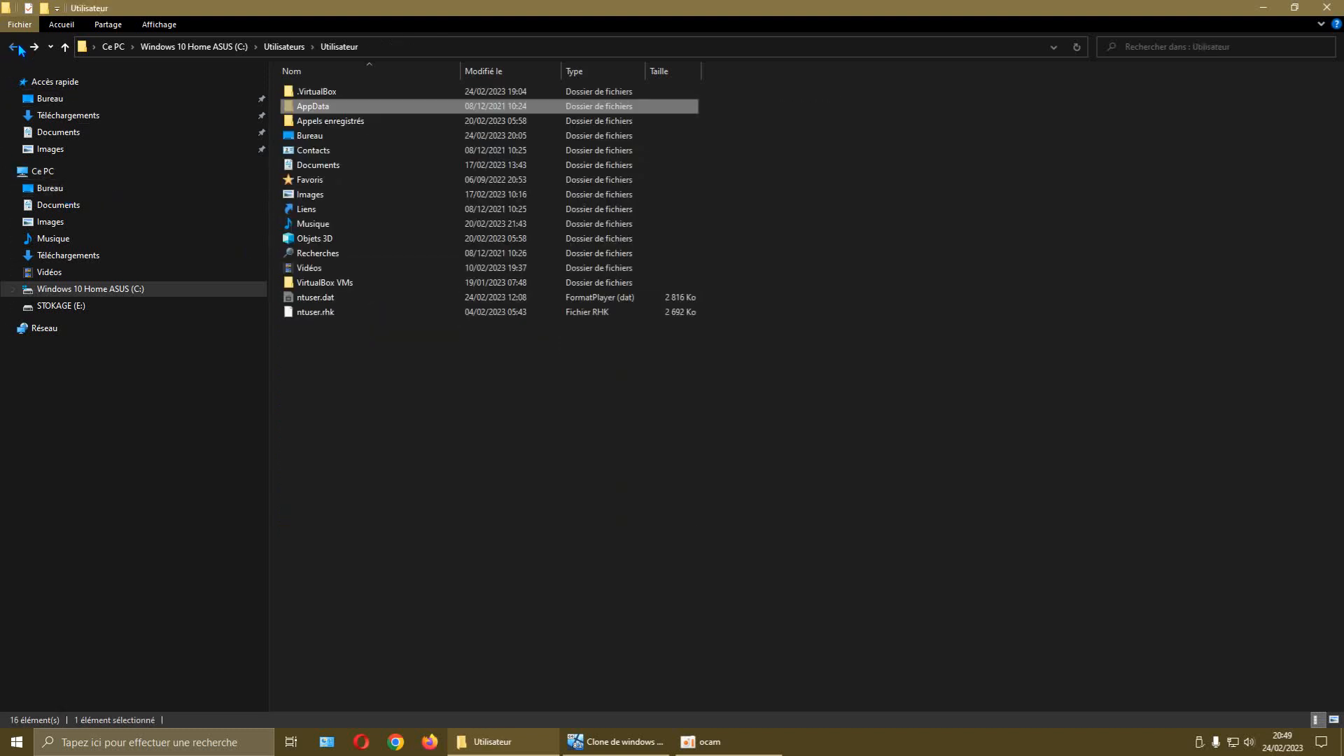
pyautogui.click(19, 48)
# Check the Local and Roaming folders in the host's Default profile AppData, and return to the Utilisateurs folder
pyautogui.doubleClick(303, 91)
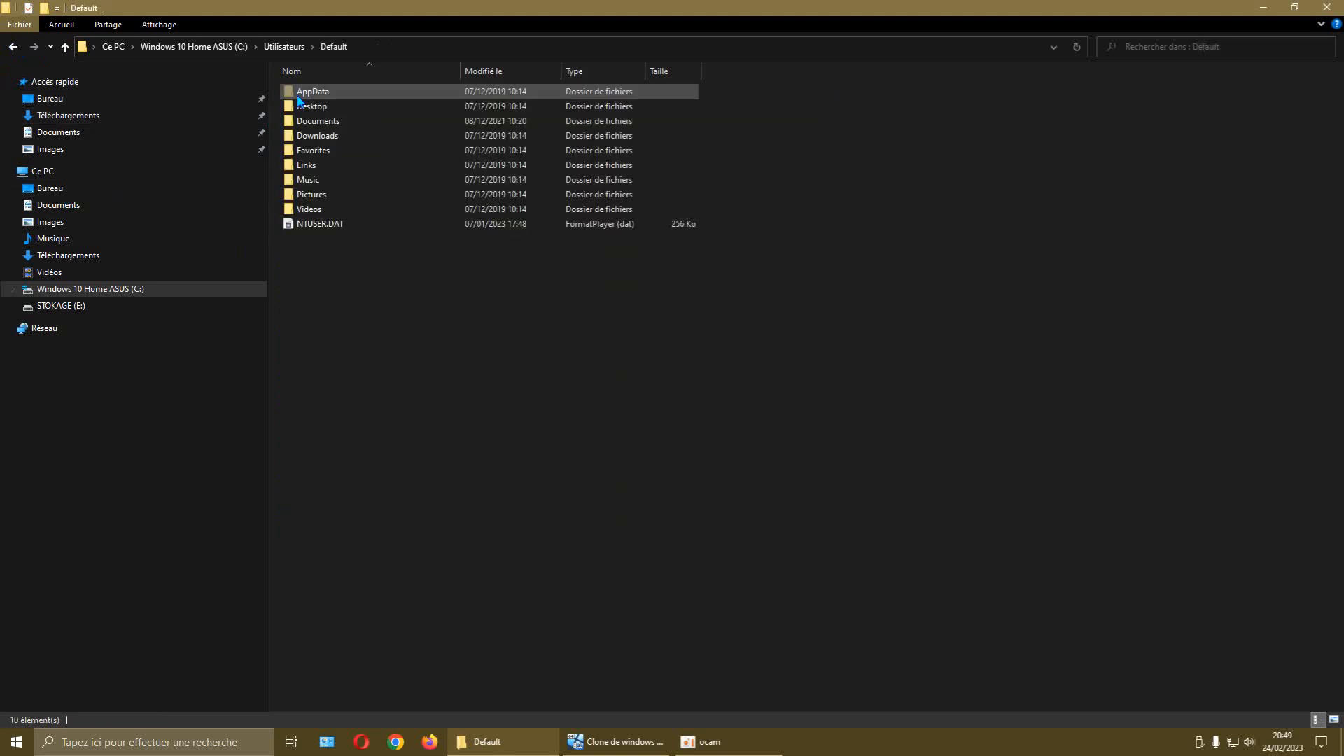
pyautogui.doubleClick(302, 97)
pyautogui.doubleClick(302, 96)
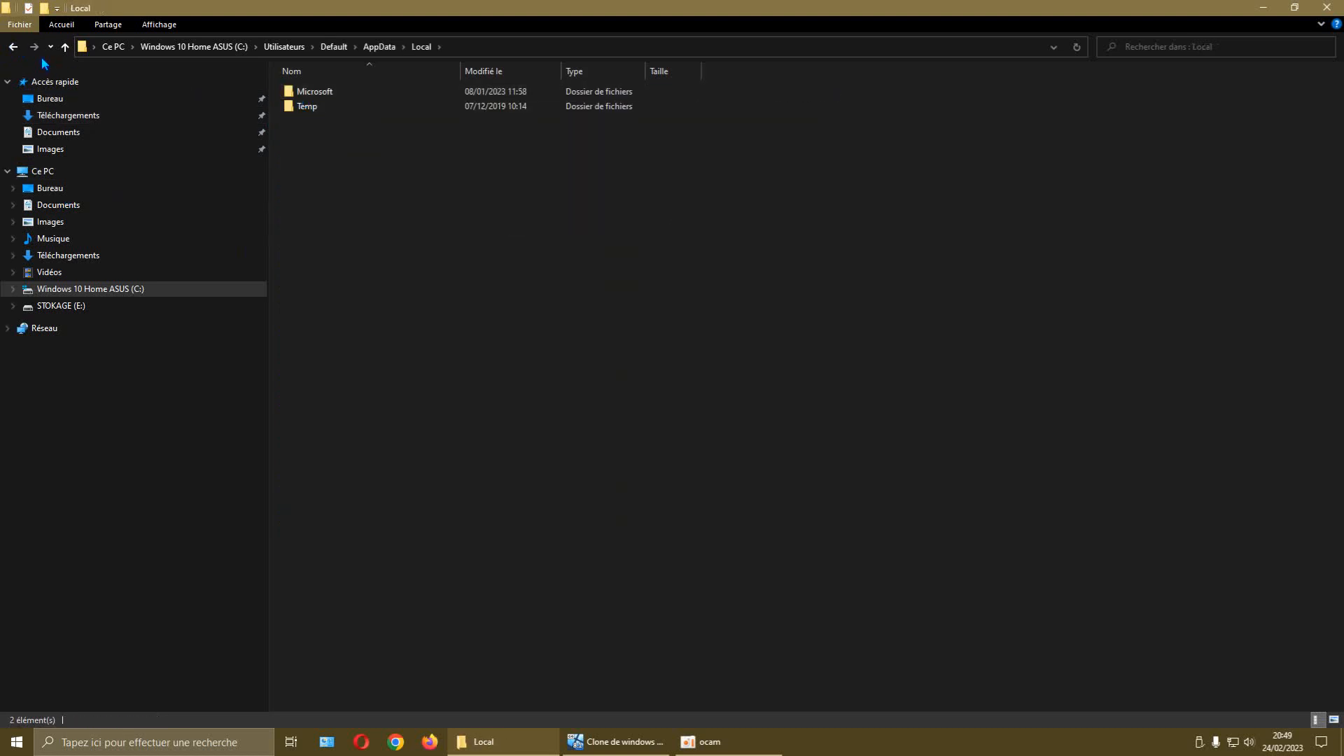
pyautogui.click(14, 47)
pyautogui.doubleClick(295, 108)
pyautogui.click(17, 50)
pyautogui.click(16, 49)
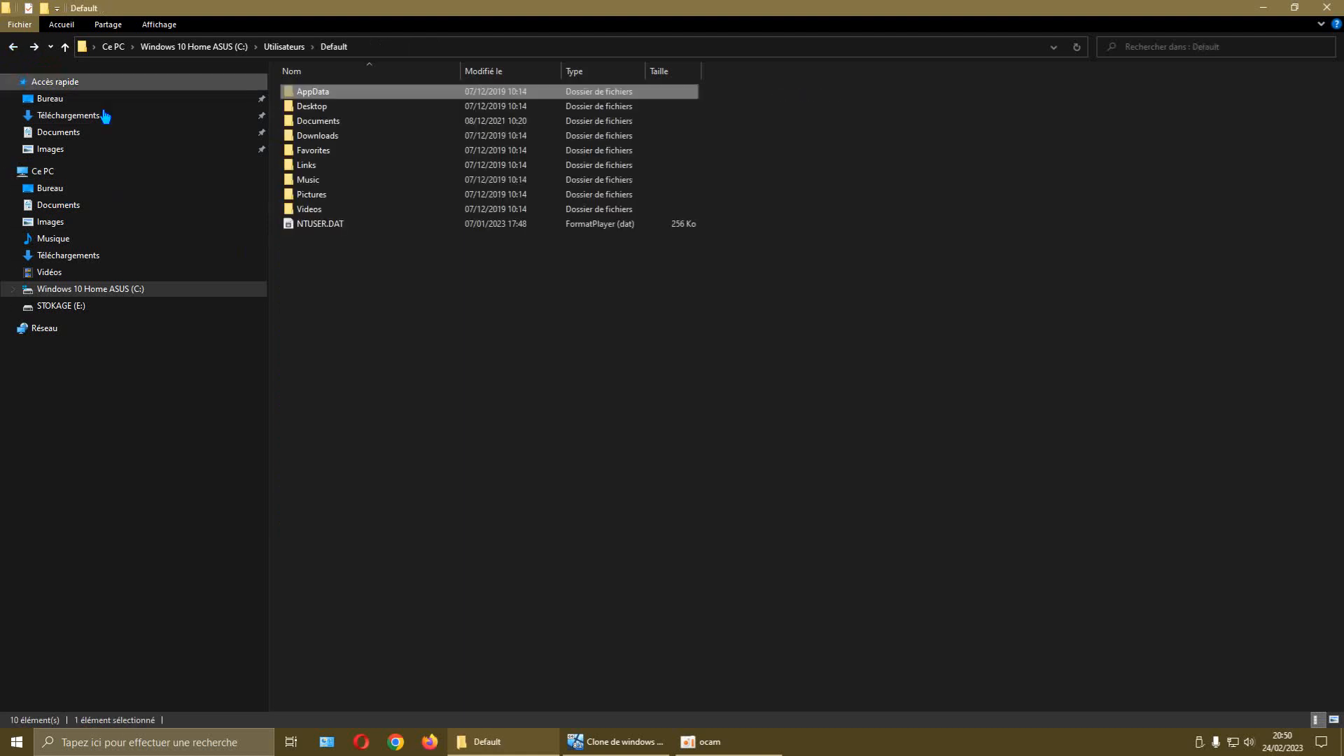
pyautogui.click(16, 49)
# Look inside the FF001 folder in the host Utilisateur profile's AppData\Local, and close the host's file window
pyautogui.doubleClick(318, 121)
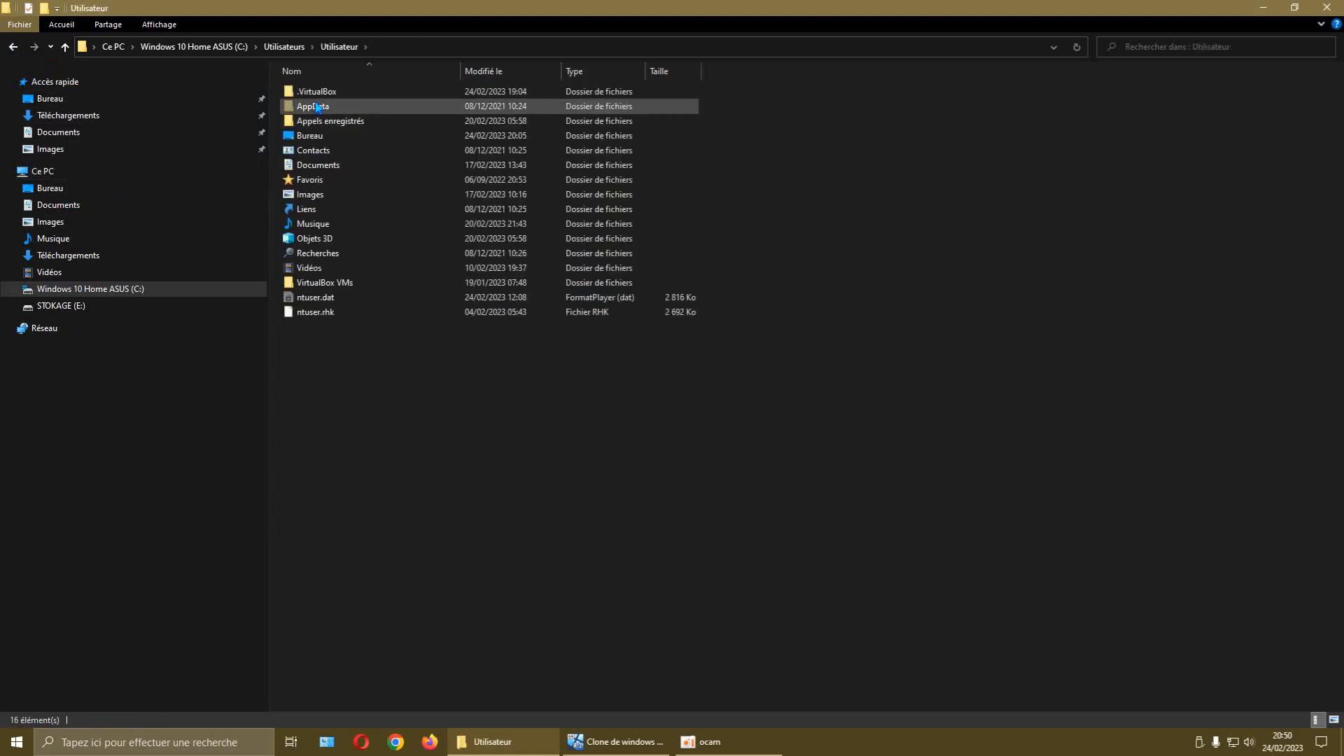
pyautogui.doubleClick(317, 107)
pyautogui.doubleClick(314, 98)
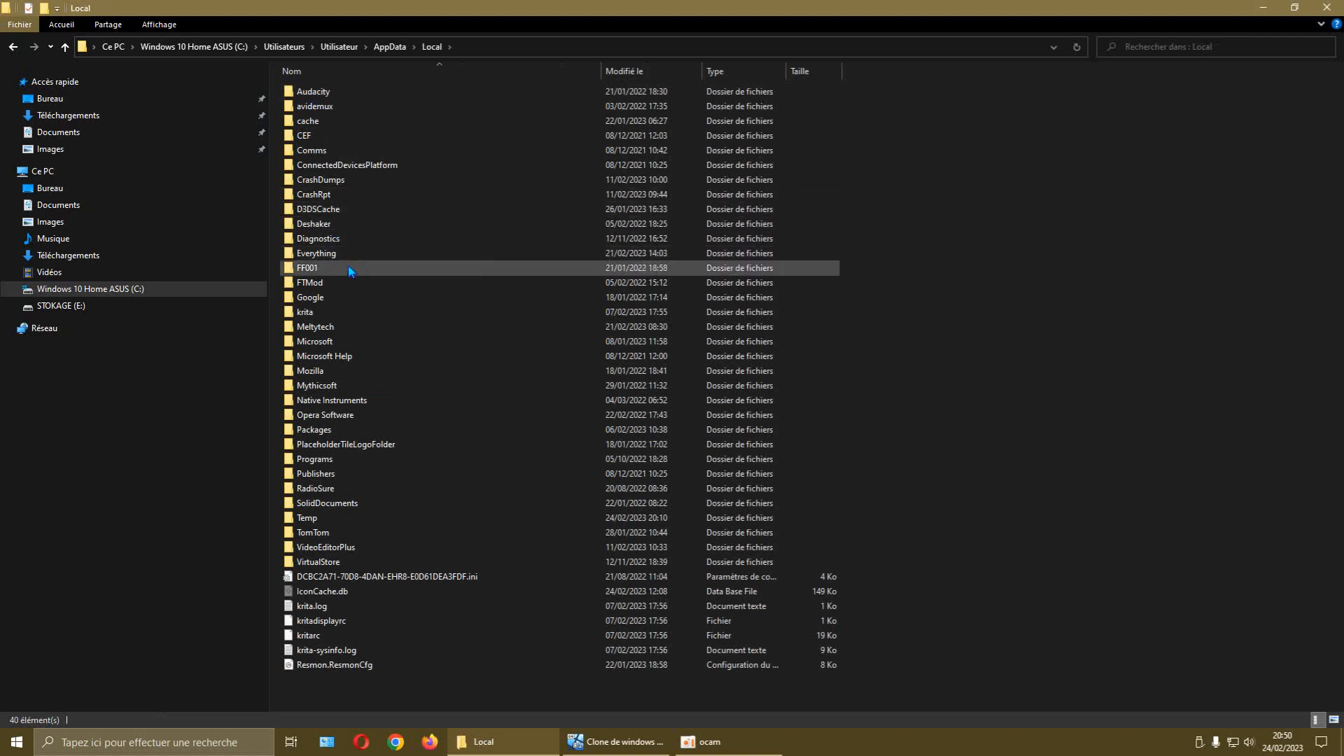
pyautogui.doubleClick(441, 269)
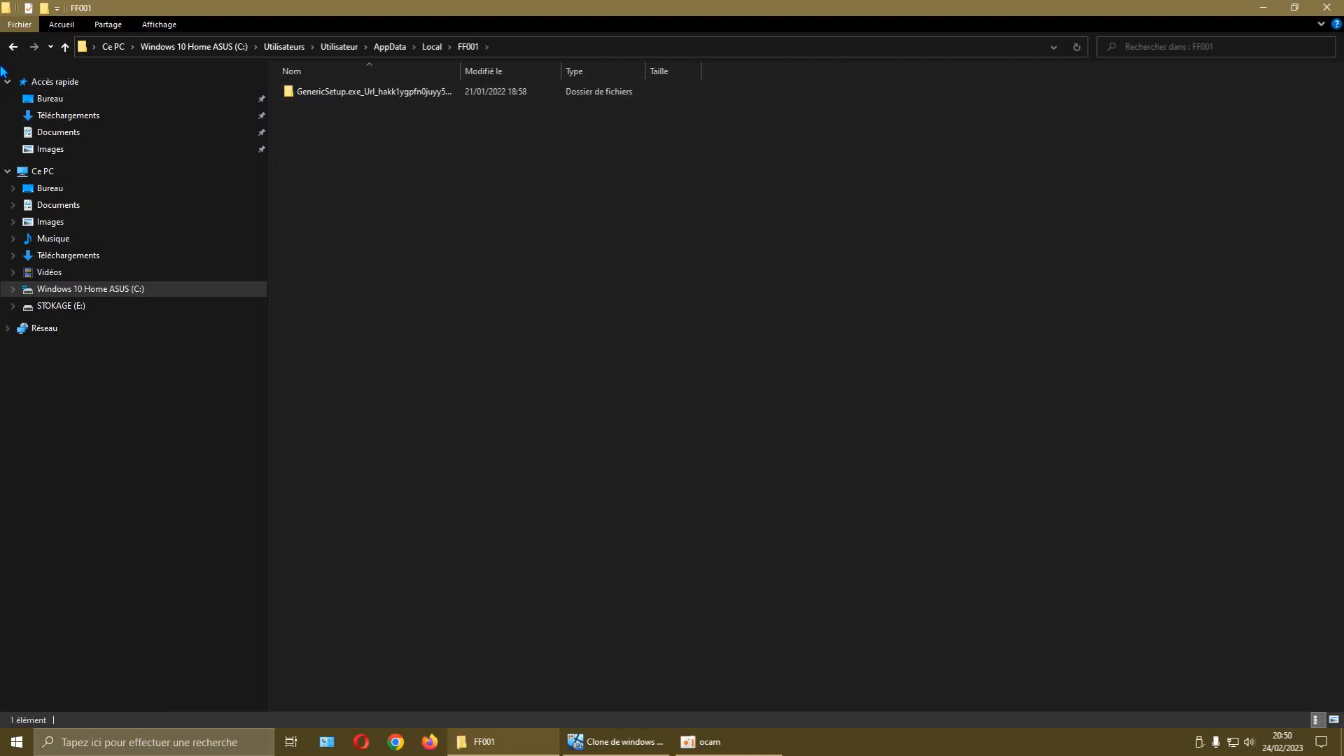
pyautogui.click(14, 48)
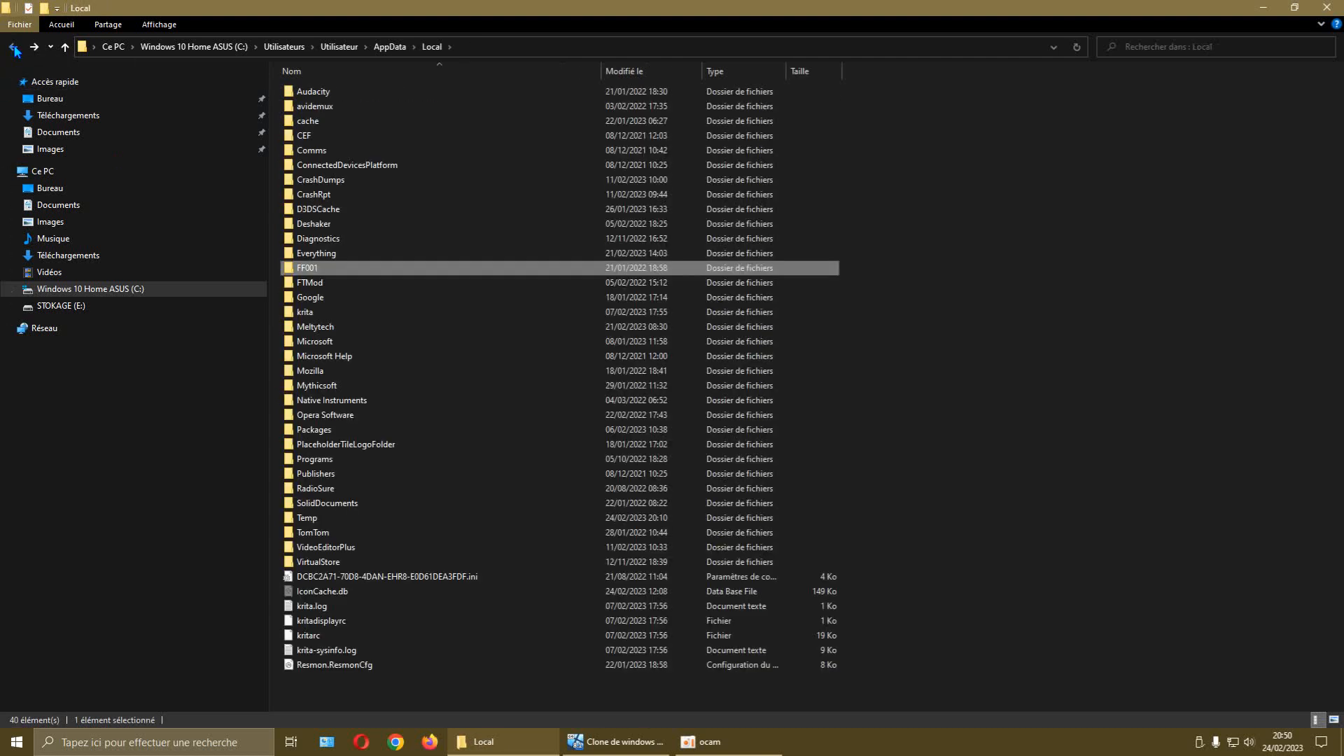
pyautogui.click(15, 50)
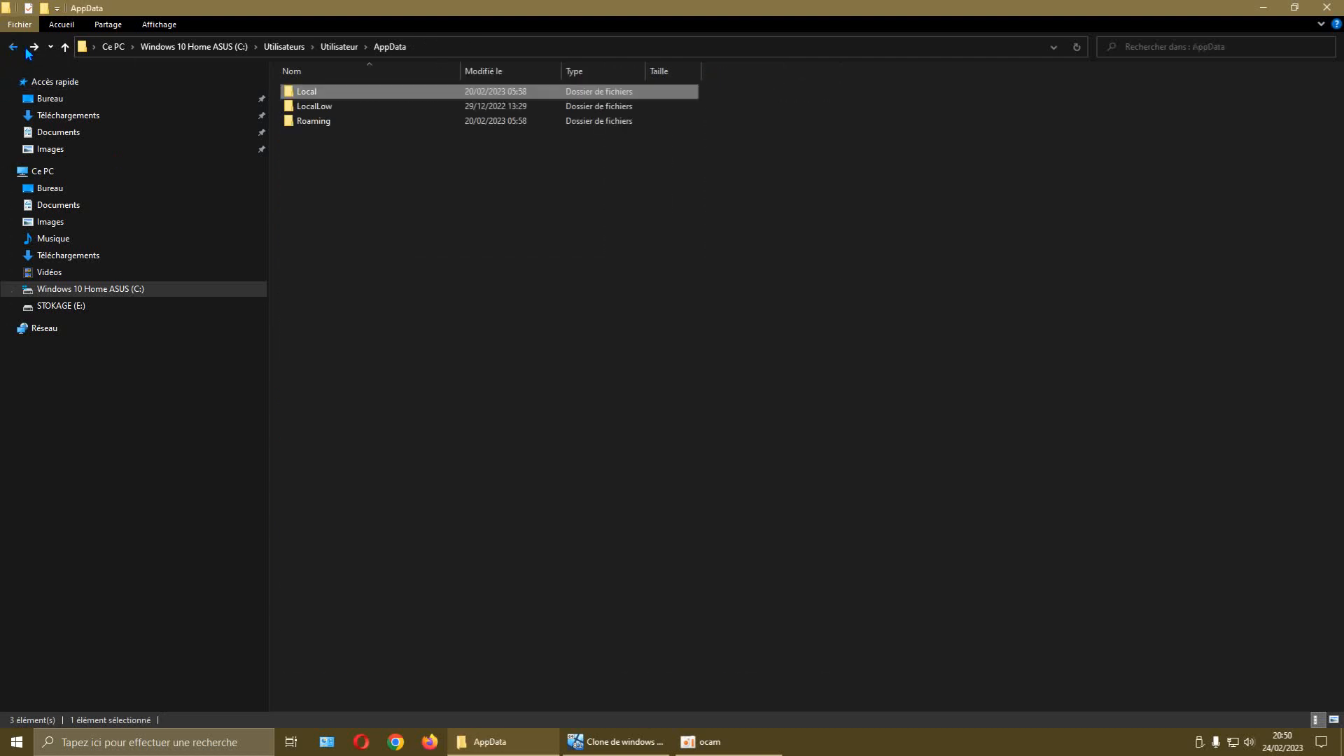
pyautogui.click(1326, 7)
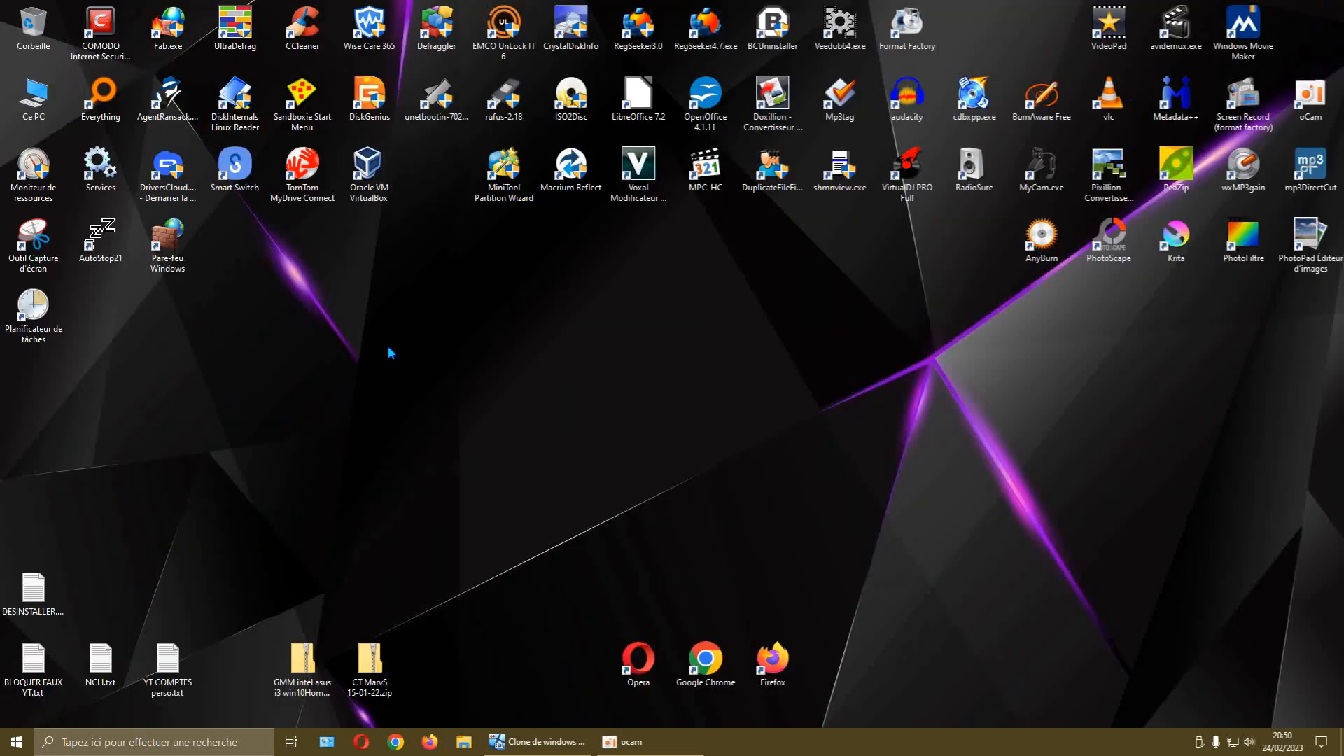
# Switch back to the Windows 8.1 virtual machine, check the Apps folder in AppData\Local, and return to AppData
pyautogui.click(538, 741)
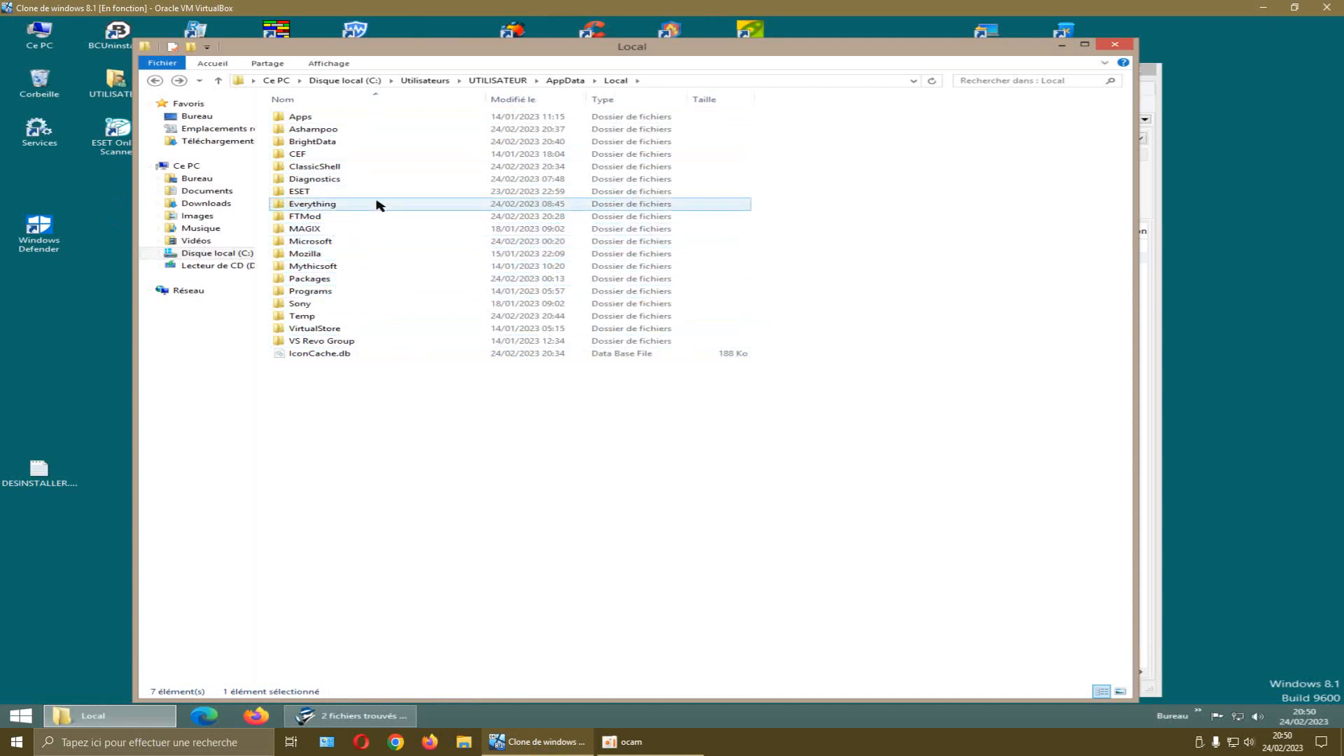
pyautogui.click(288, 121)
pyautogui.doubleClick(288, 119)
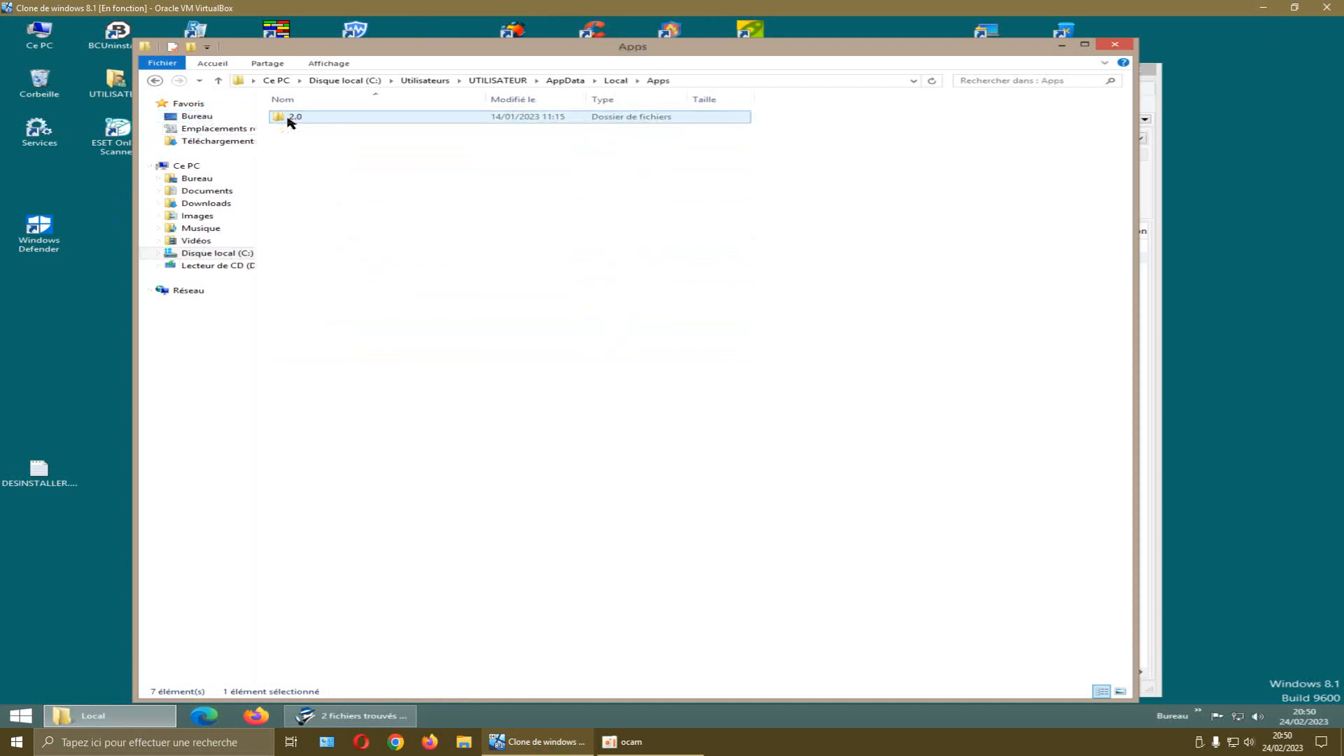
pyautogui.click(155, 81)
pyautogui.click(154, 80)
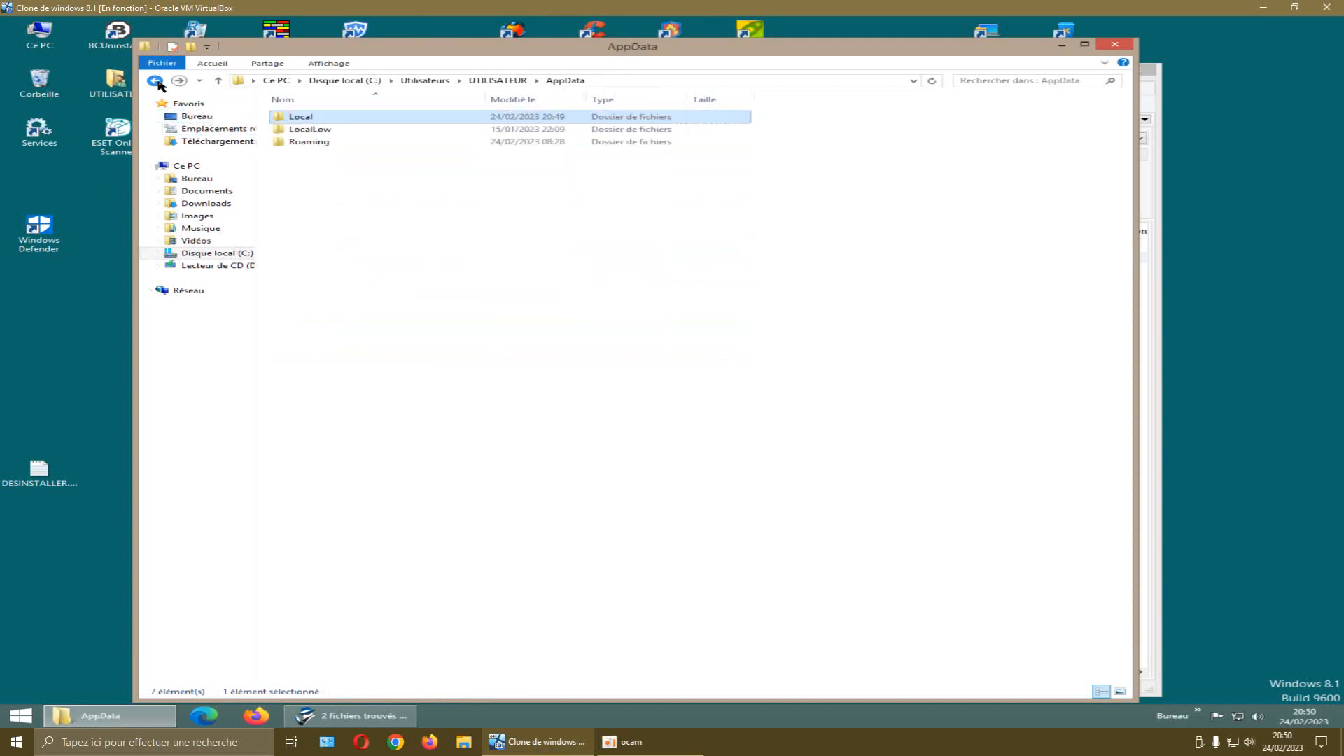
# Check the UTILISATEUR profile's LocalLow and Roaming folders for leftovers, and return to the Utilisateurs folder
pyautogui.doubleClick(295, 133)
pyautogui.click(155, 81)
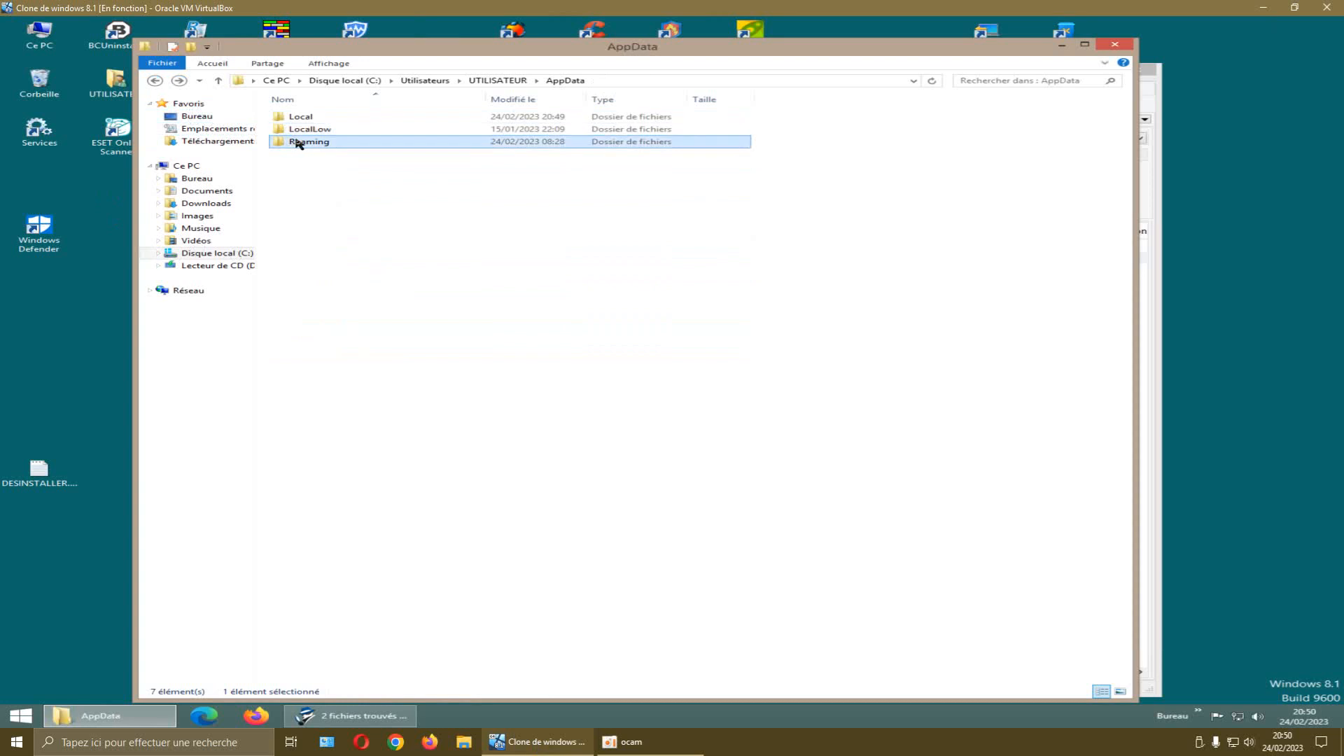
pyautogui.doubleClick(295, 142)
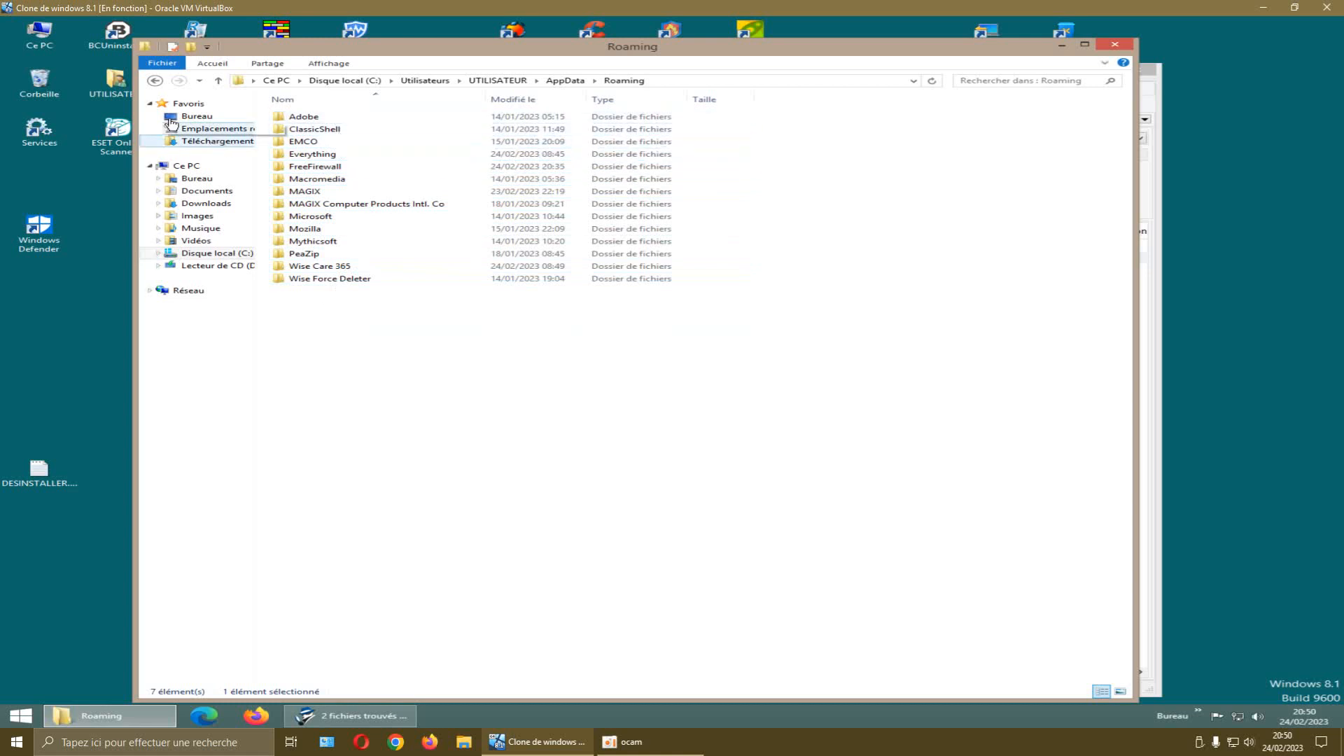
pyautogui.click(155, 81)
pyautogui.click(154, 81)
pyautogui.click(154, 81)
# Check the Local and Roaming folders in the virtual machine's Default profile AppData for leftovers
pyautogui.doubleClick(301, 129)
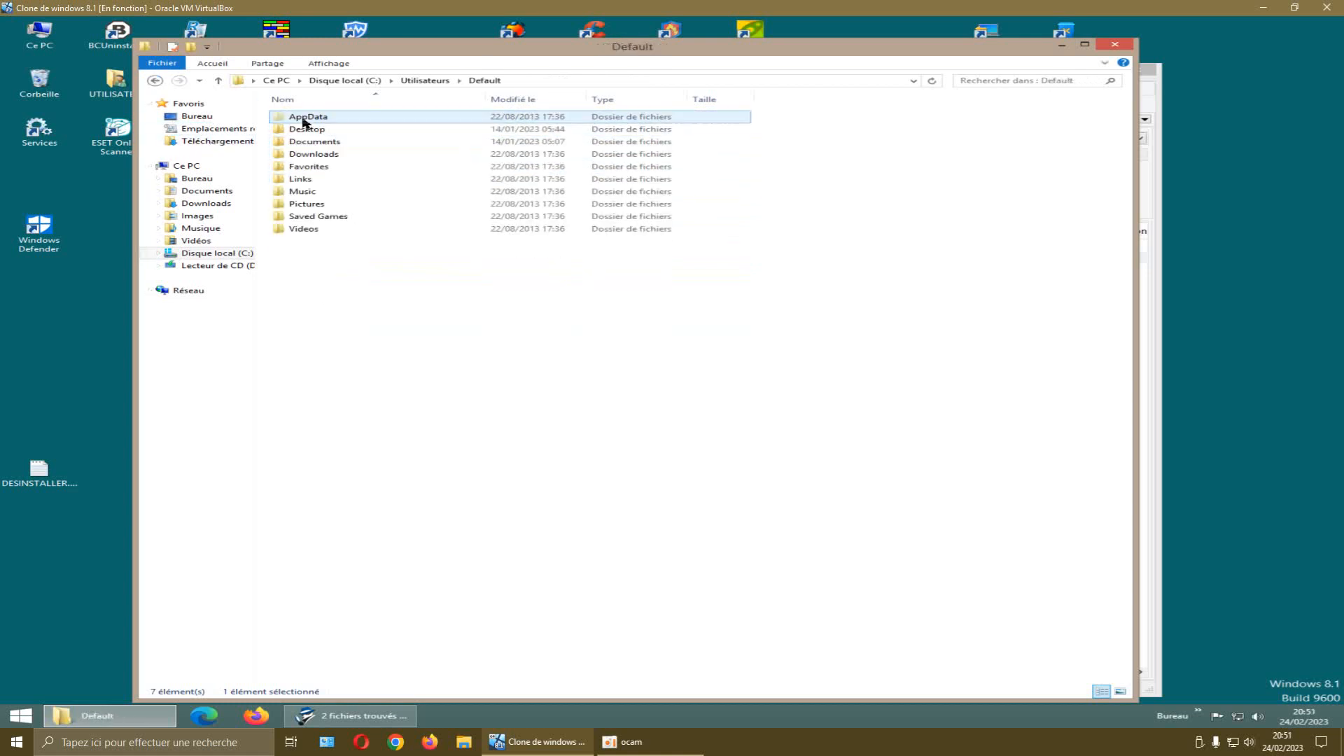
pyautogui.doubleClick(302, 119)
pyautogui.doubleClick(301, 117)
pyautogui.click(154, 82)
pyautogui.doubleClick(285, 129)
pyautogui.click(154, 81)
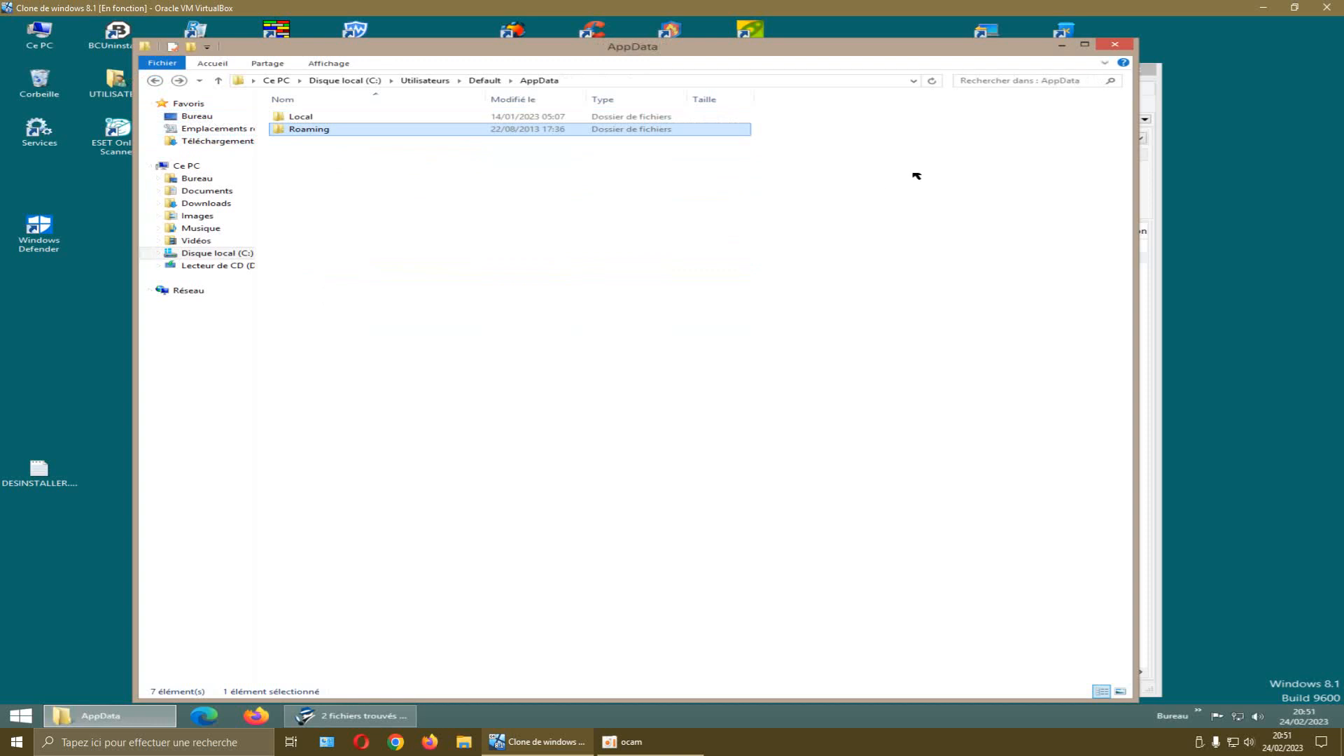
# Delete the leftover FormatFactory folder from Documents
pyautogui.click(223, 197)
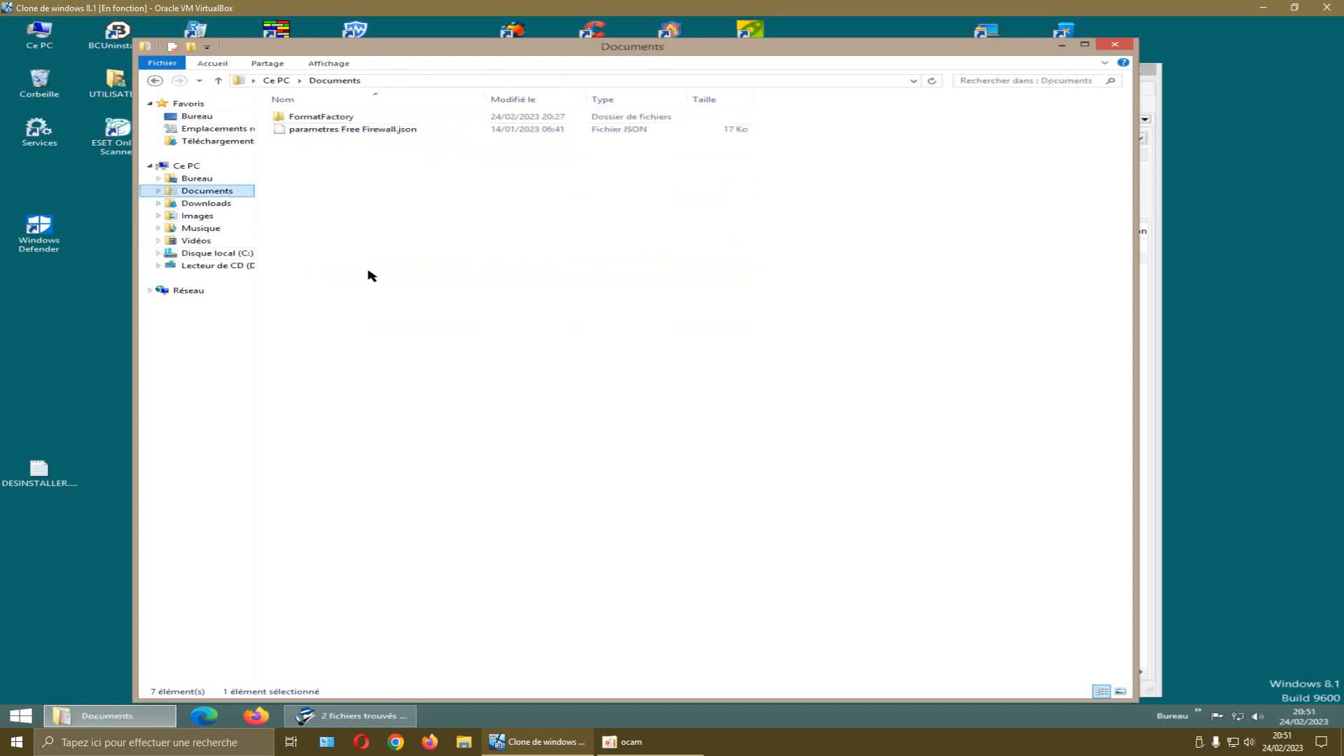
pyautogui.rightClick(347, 121)
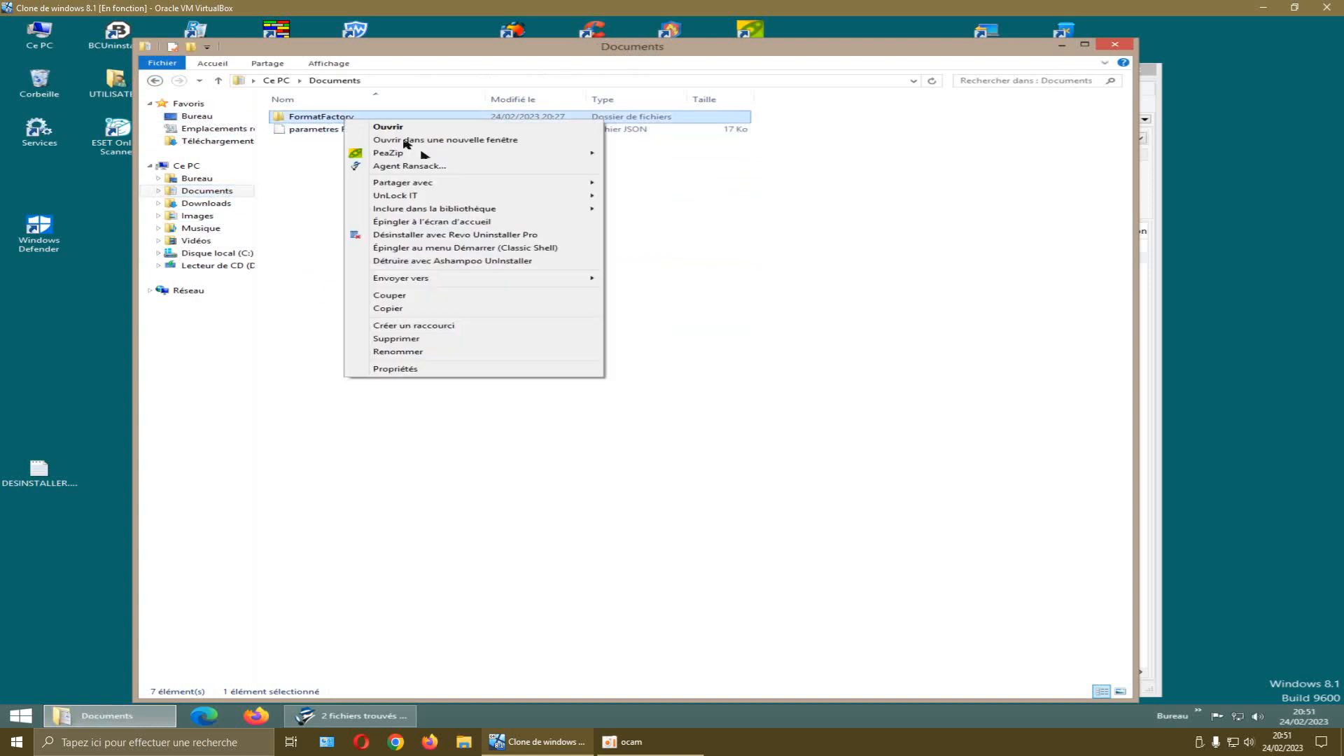
pyautogui.click(423, 340)
pyautogui.click(732, 417)
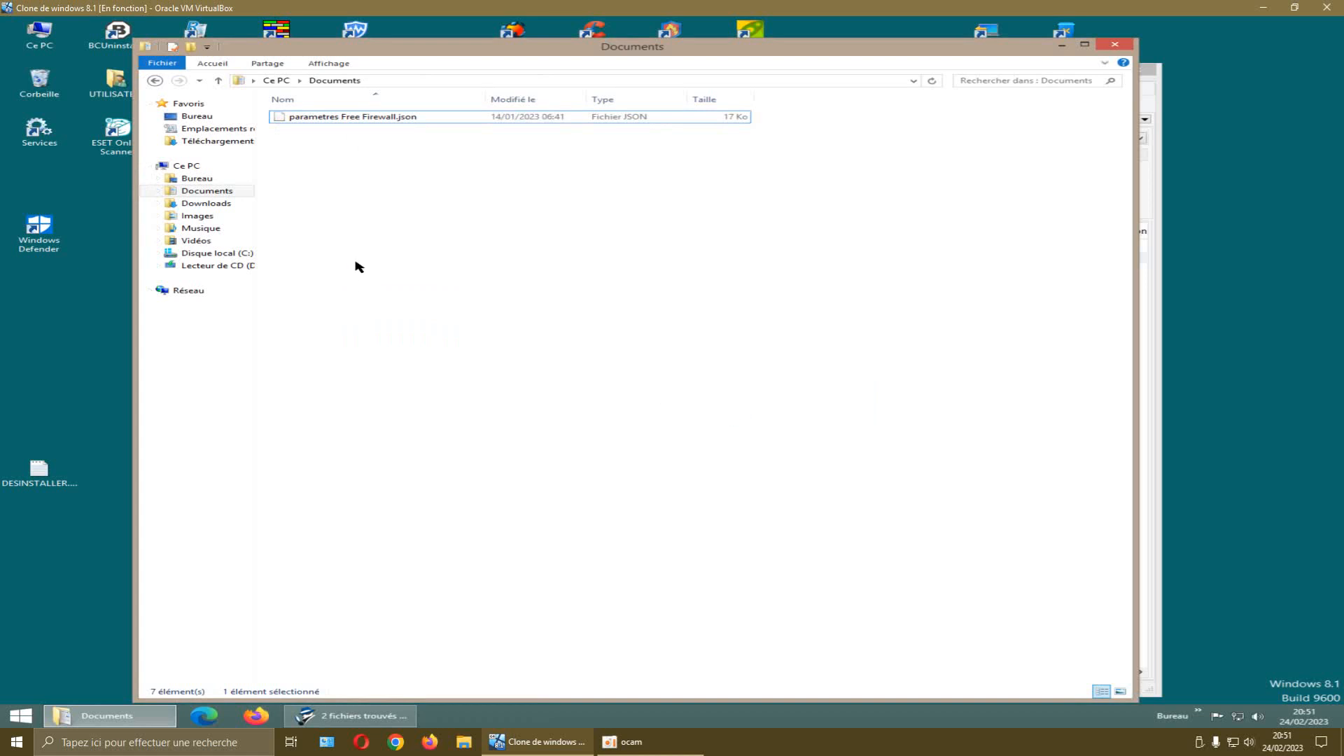
# Check the Images, Musique and Vidéos folders for leftovers, and close the file explorer window
pyautogui.click(197, 216)
pyautogui.click(202, 228)
pyautogui.click(199, 240)
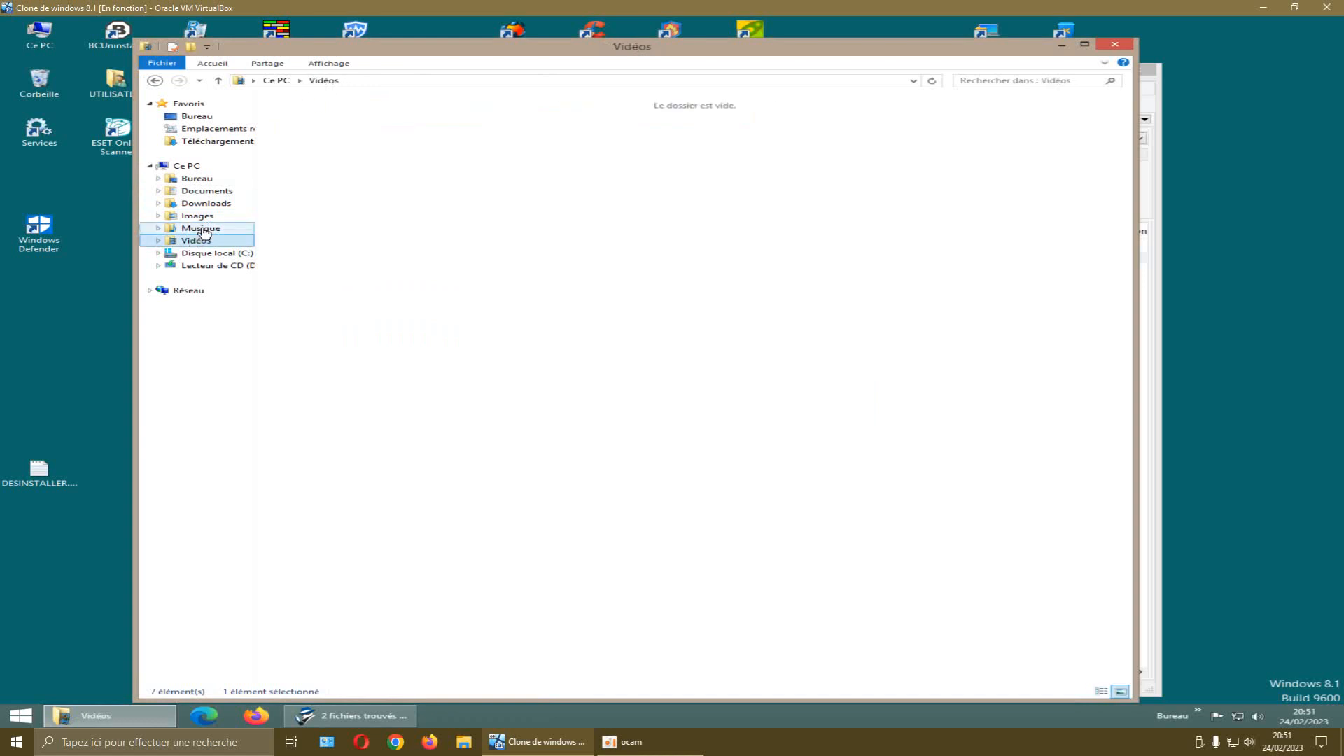
pyautogui.click(1115, 44)
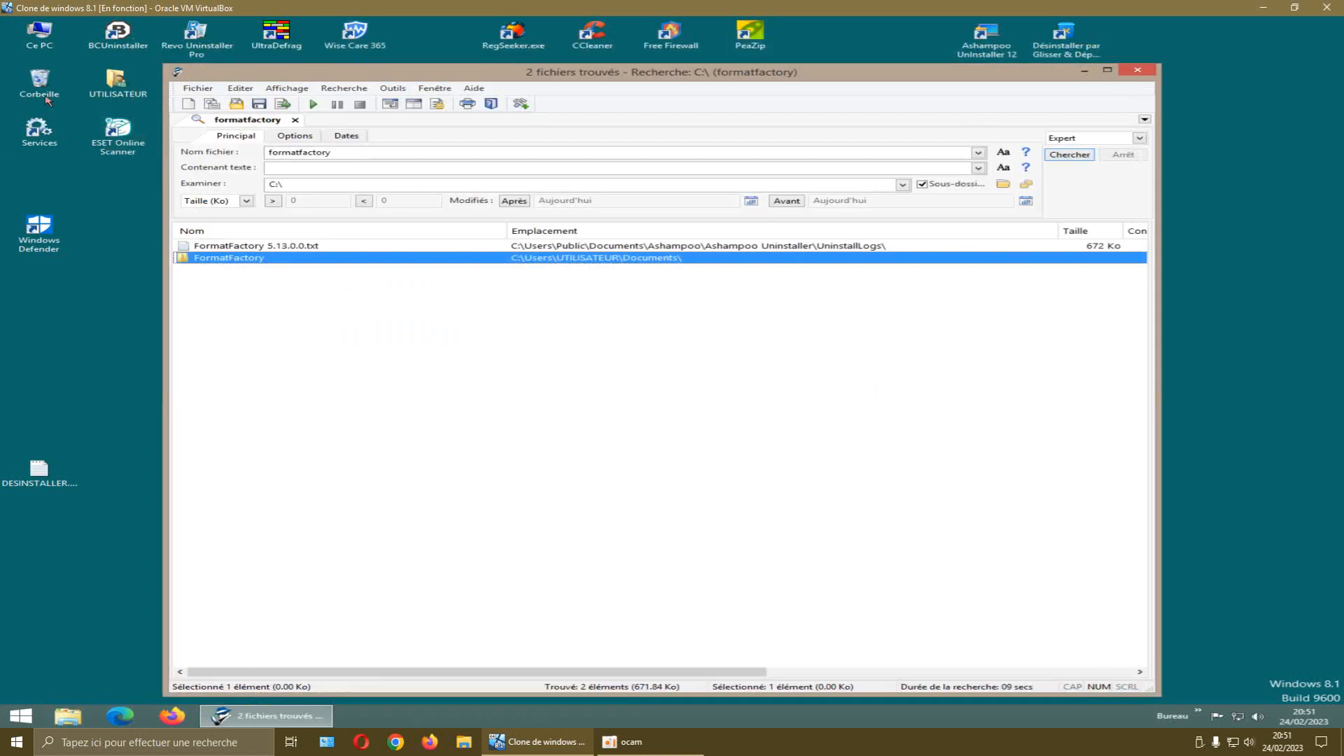
# Permanently empty the virtual machine's recycle bin and close the formatfactory file search window
pyautogui.rightClick(35, 77)
pyautogui.click(73, 99)
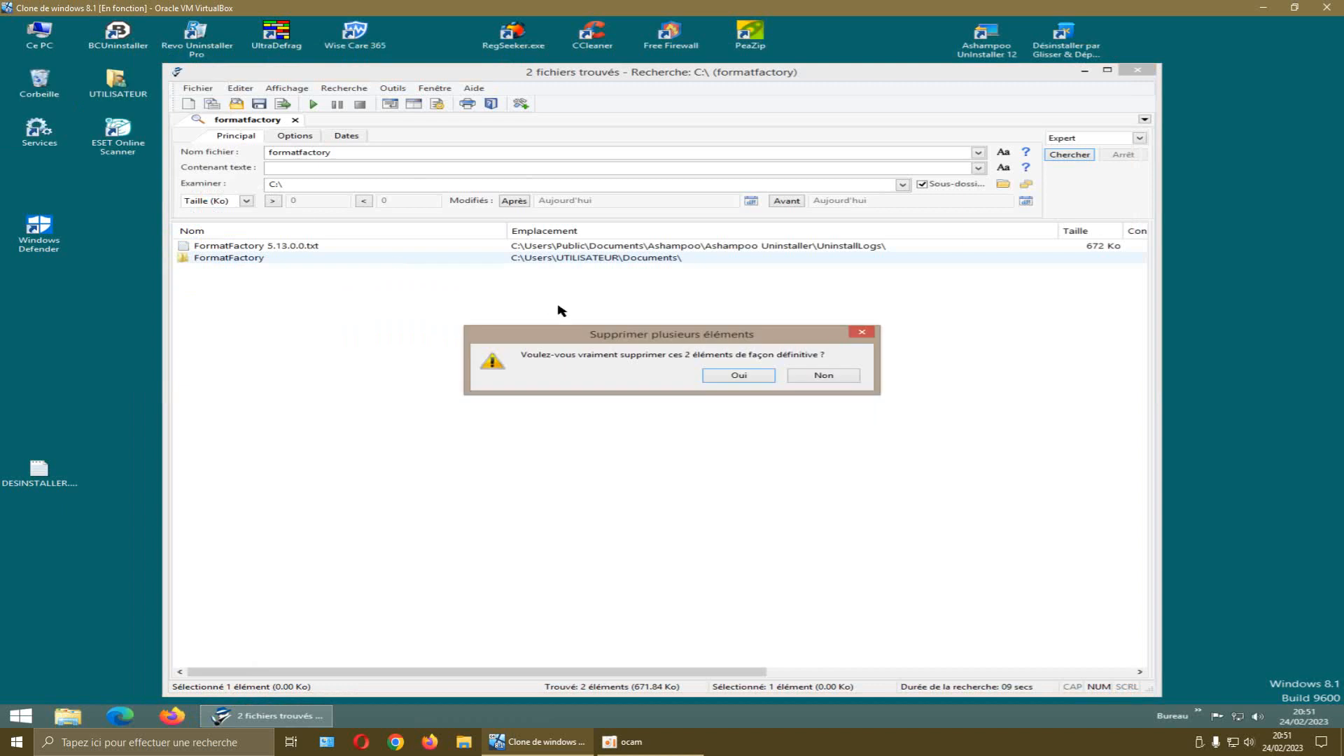
pyautogui.click(726, 378)
pyautogui.click(1138, 71)
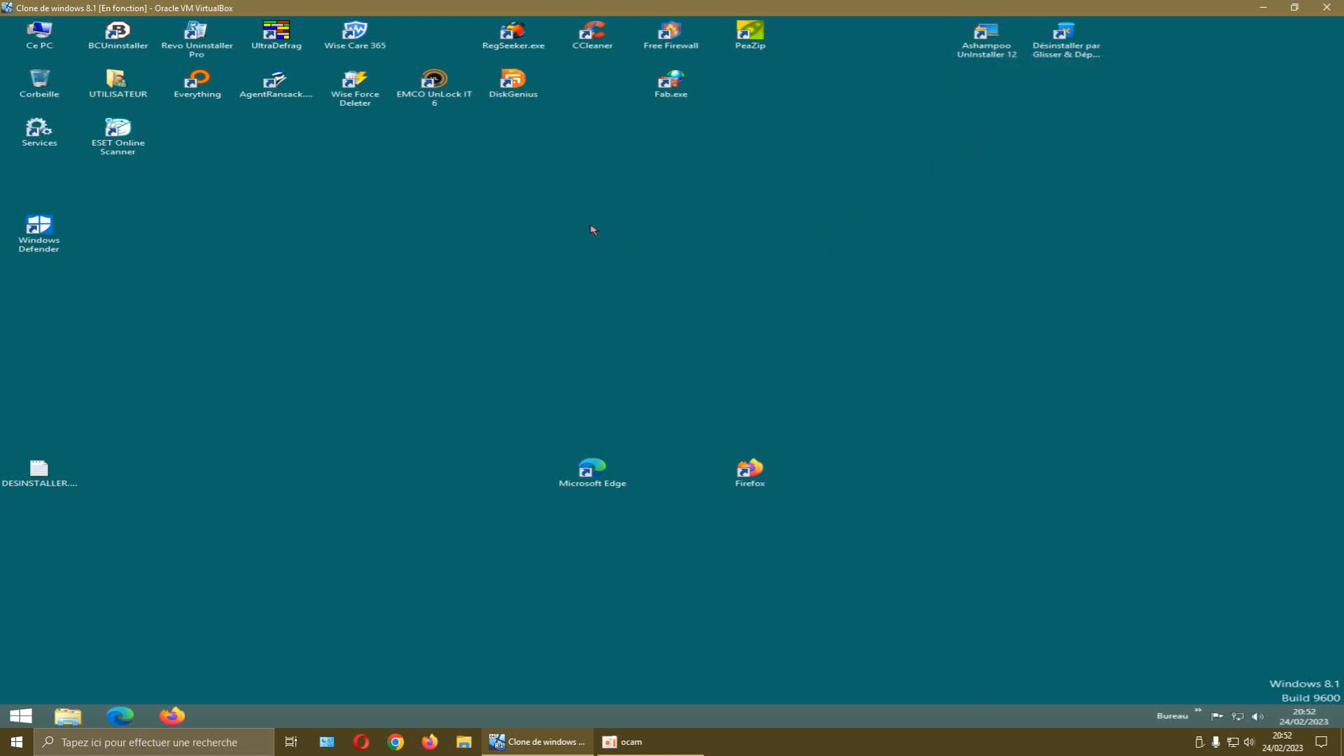
# Launch RegSeeker and search the registry for "format factory"
pyautogui.doubleClick(510, 42)
pyautogui.click(303, 158)
pyautogui.click(396, 117)
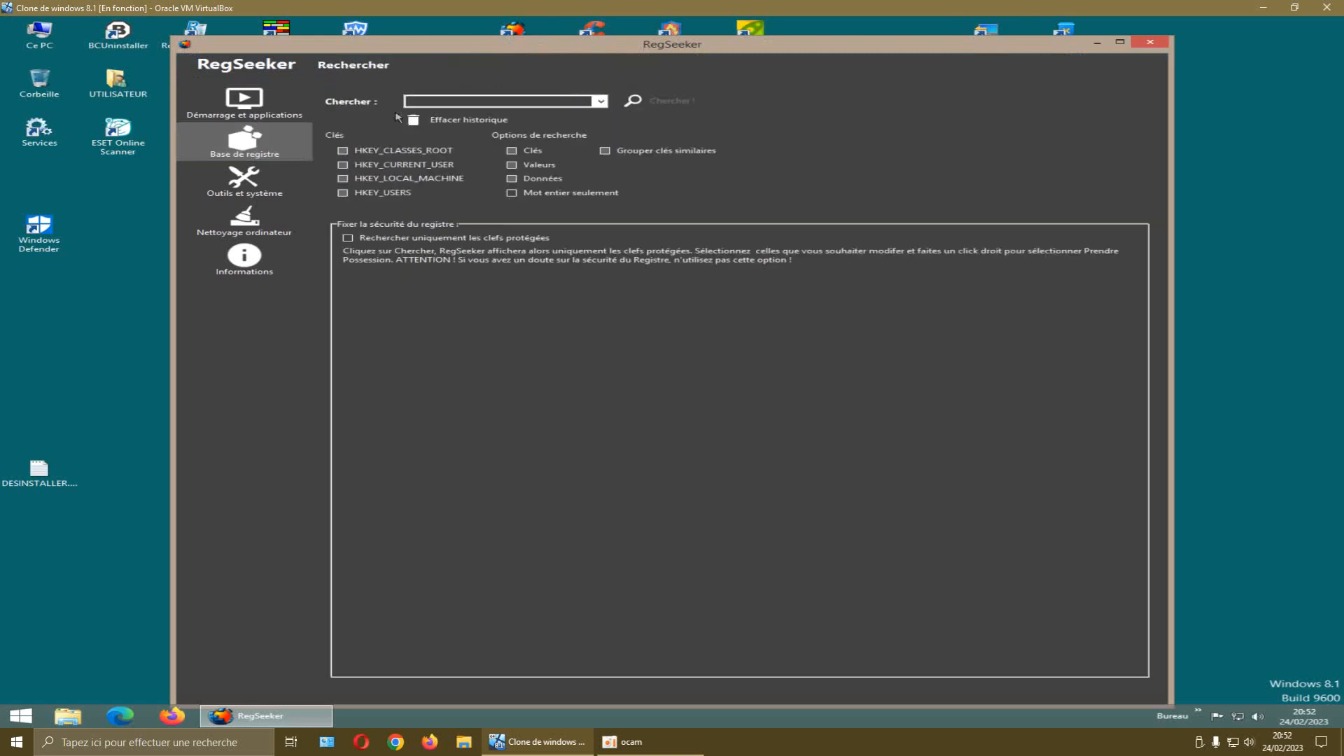
pyautogui.click(418, 103)
pyautogui.write('format factory')
pyautogui.click(658, 104)
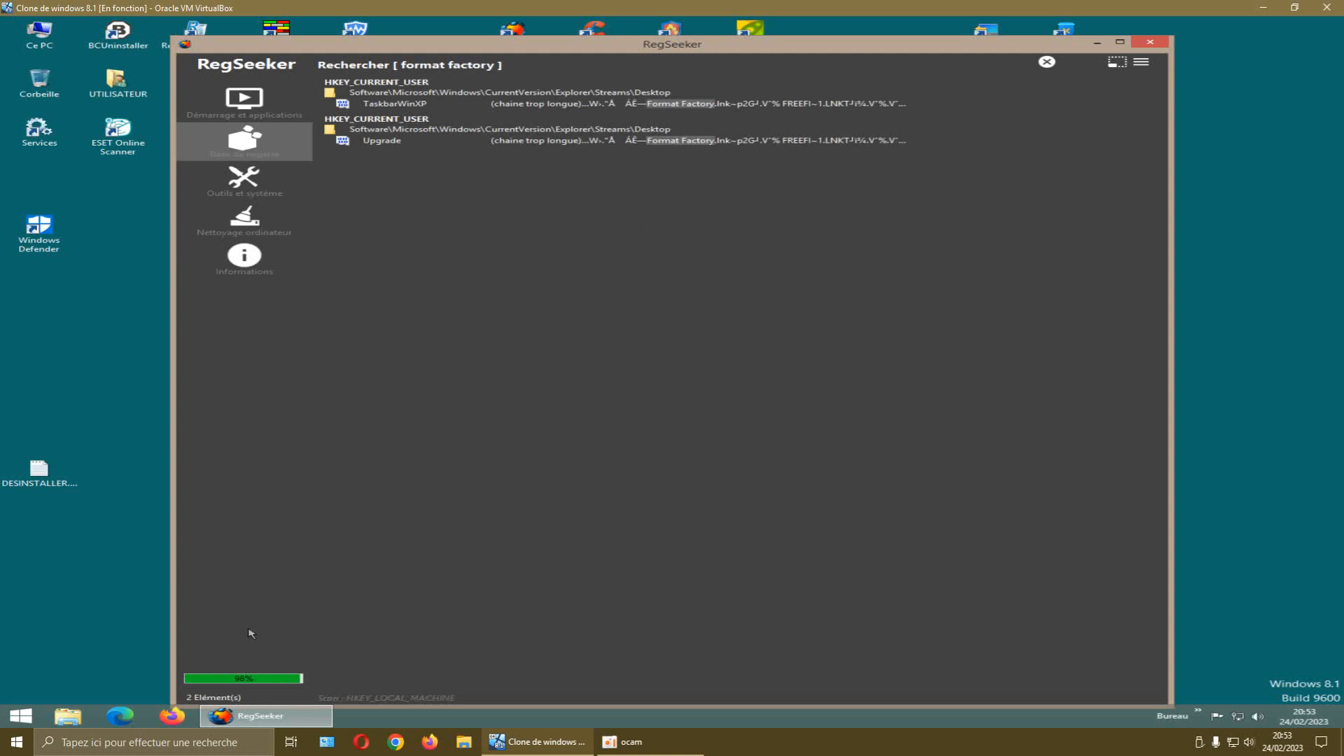
# Switch to Firefox and search Google for "ashampoo uninstaller", refusing all Google cookies
pyautogui.click(177, 712)
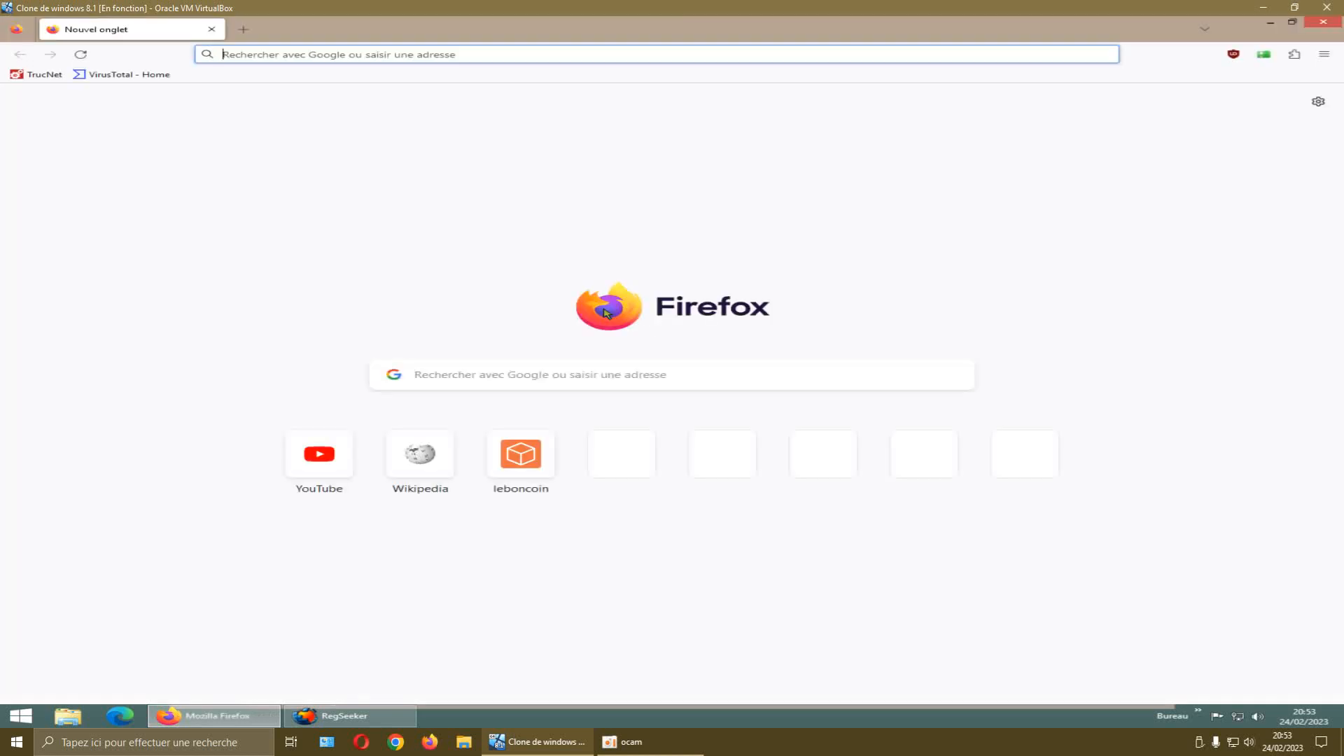
pyautogui.click(463, 375)
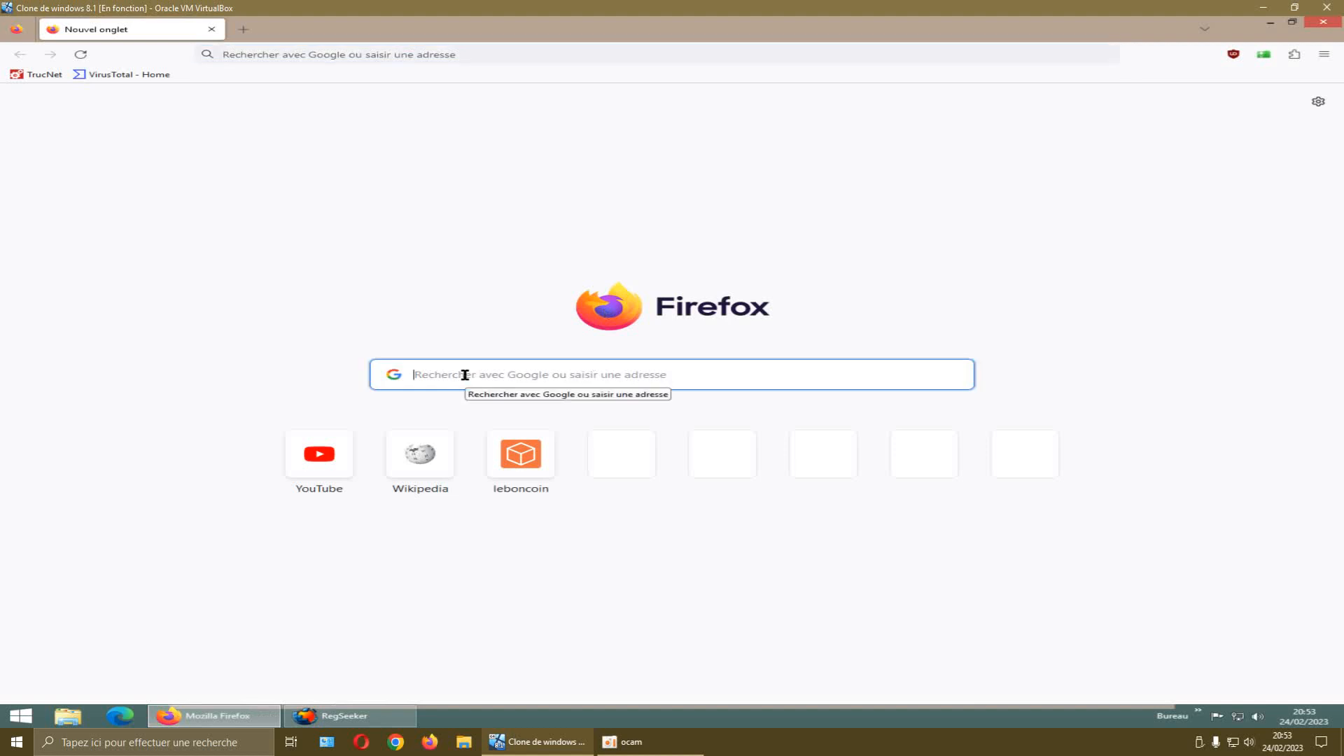
pyautogui.write('ashampoo')
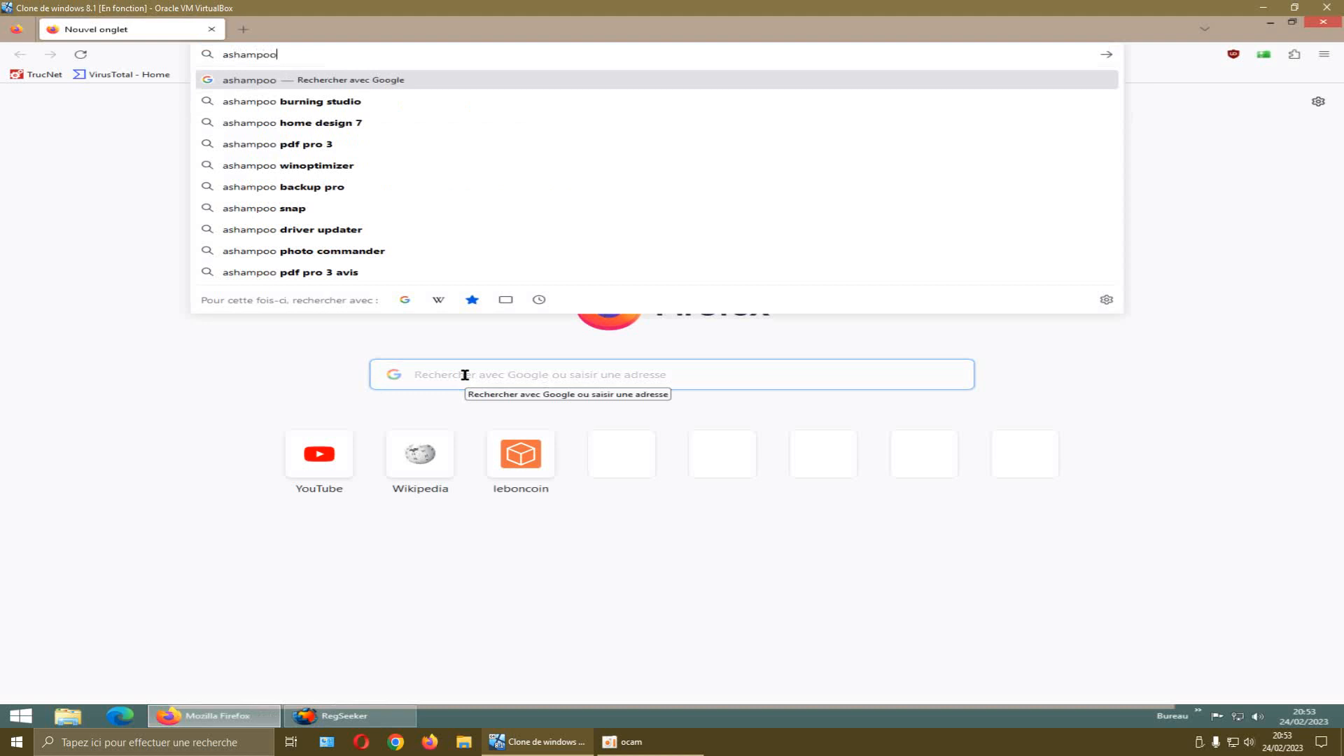
pyautogui.write(' uni')
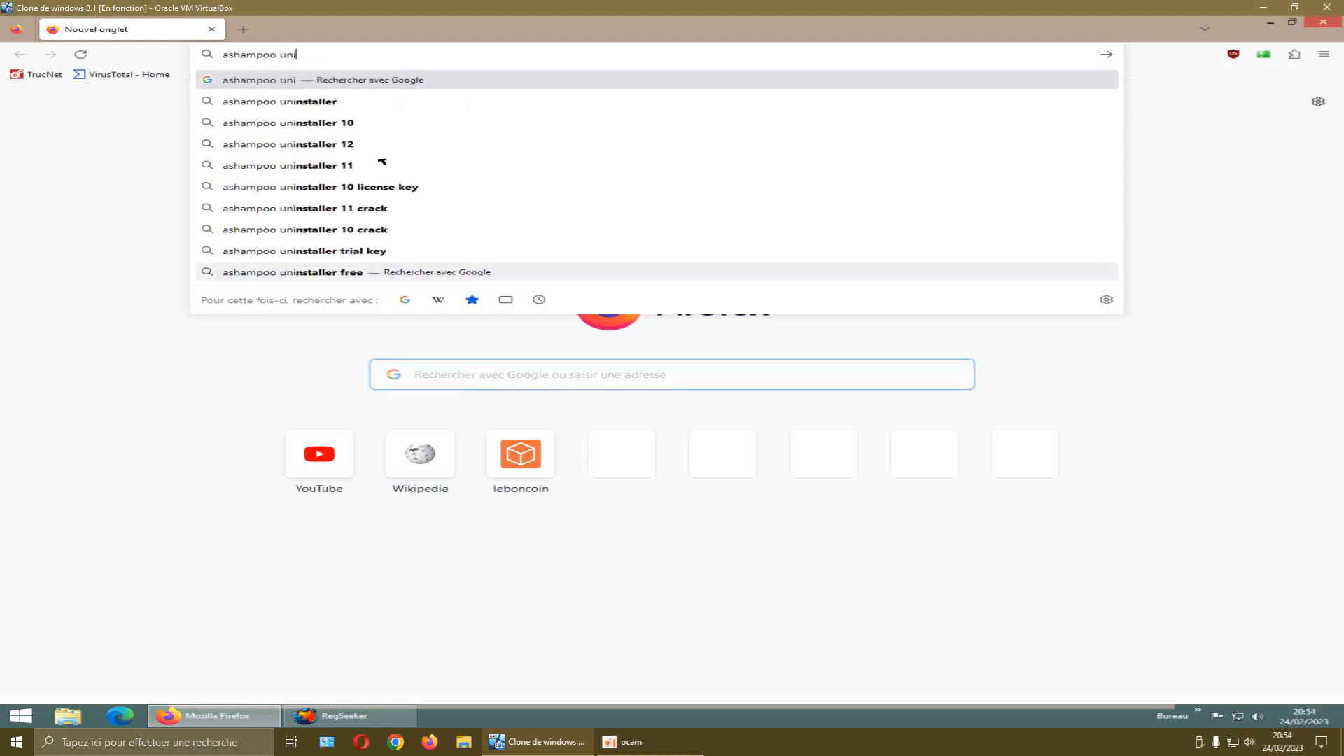
pyautogui.click(331, 101)
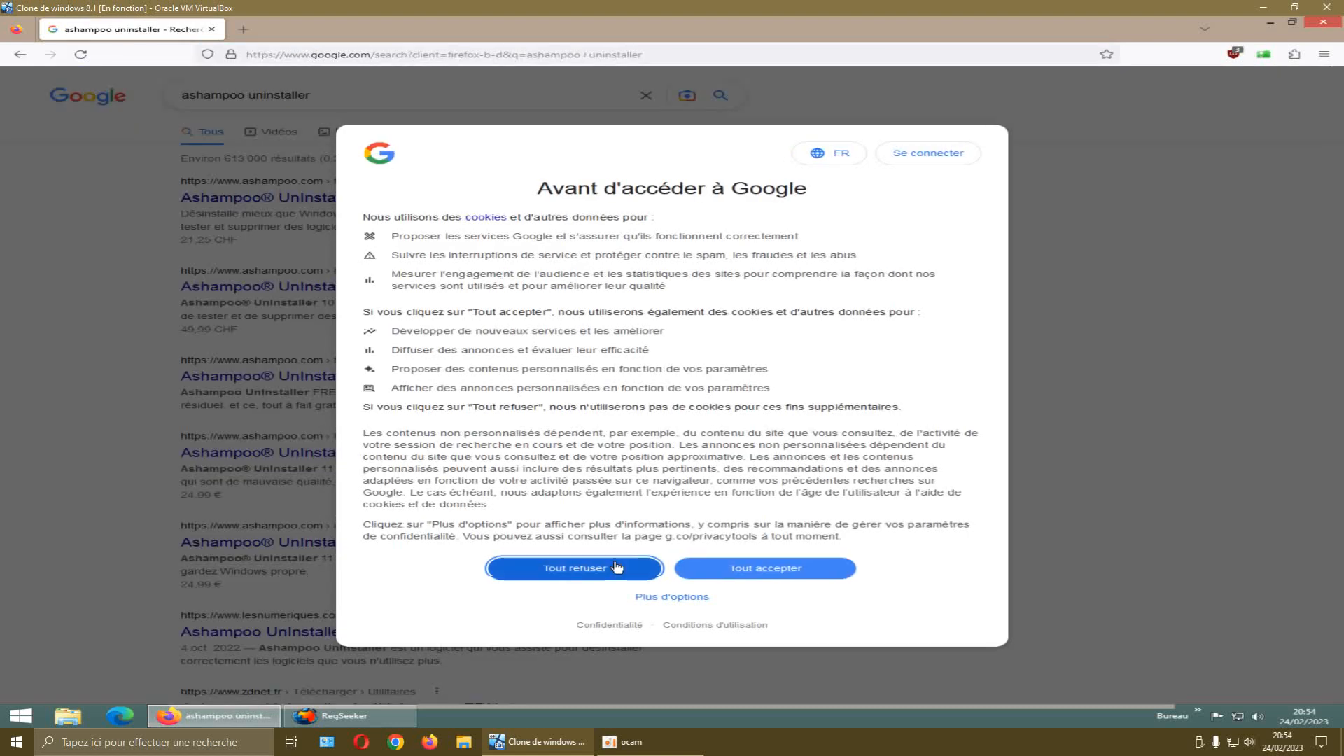
pyautogui.click(616, 567)
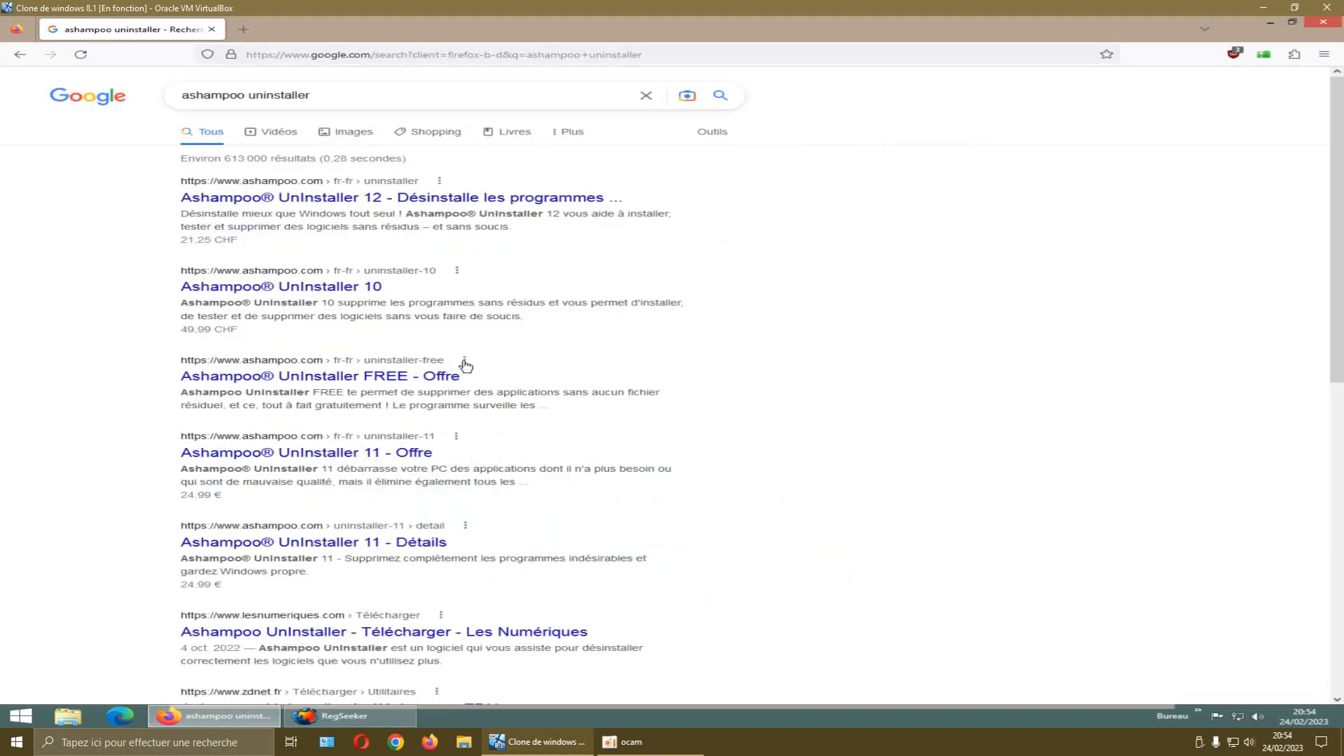
# Open the Ashampoo UnInstaller 12 product page, refuse its cookies, read the tagline under the product name, and close Firefox
pyautogui.click(399, 199)
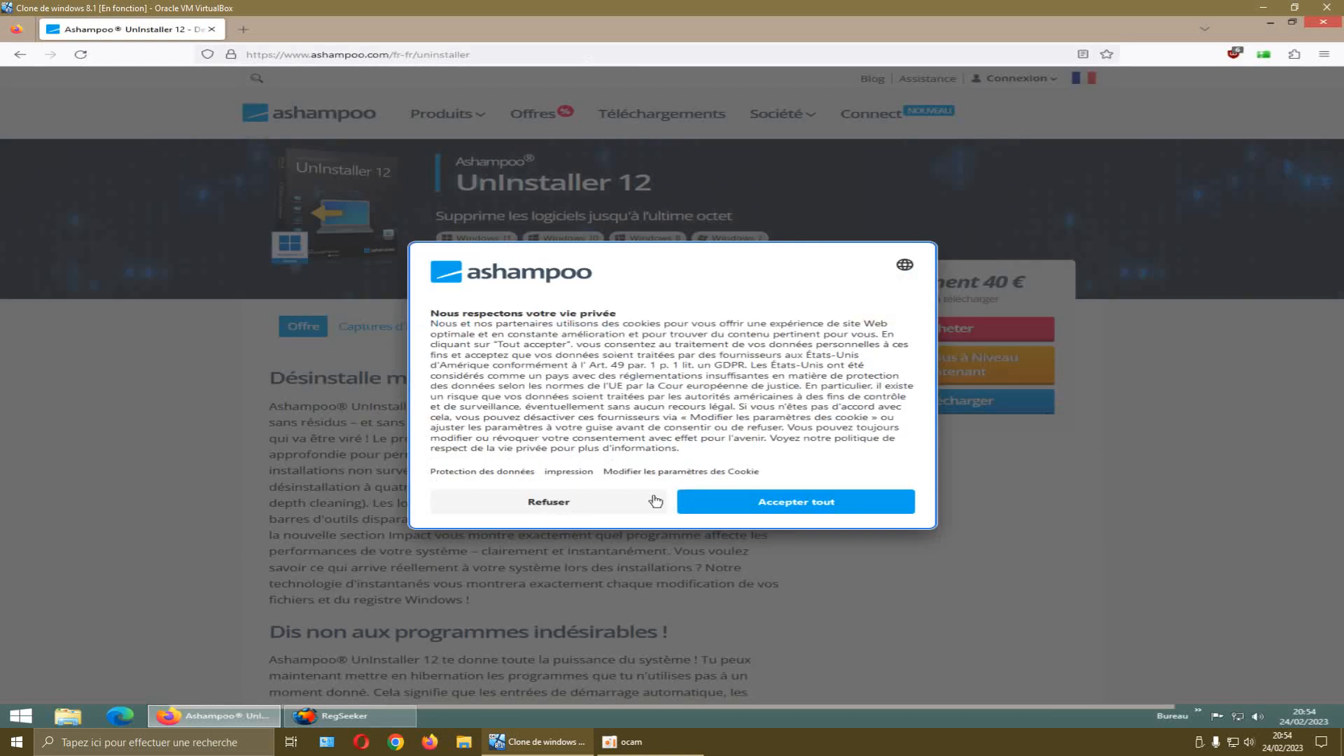
pyautogui.click(625, 502)
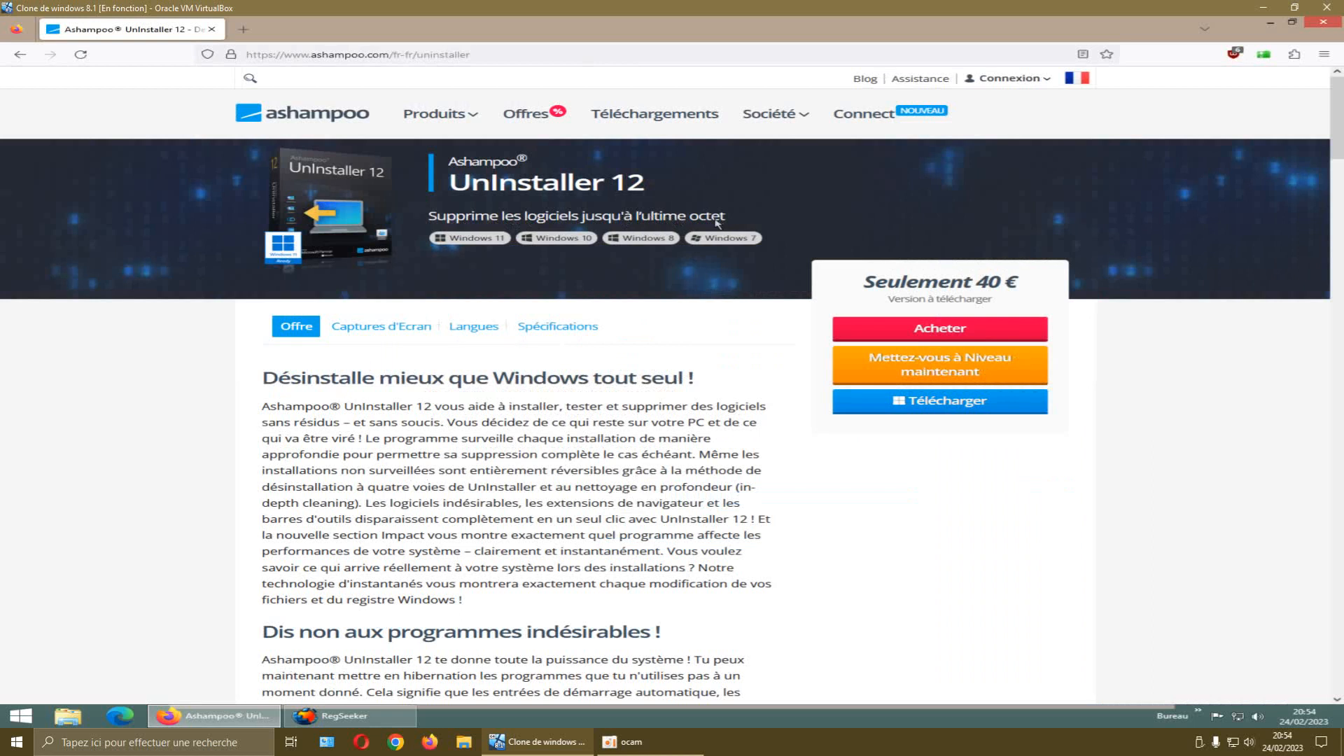
pyautogui.moveTo(732, 221); pyautogui.dragTo(432, 224)
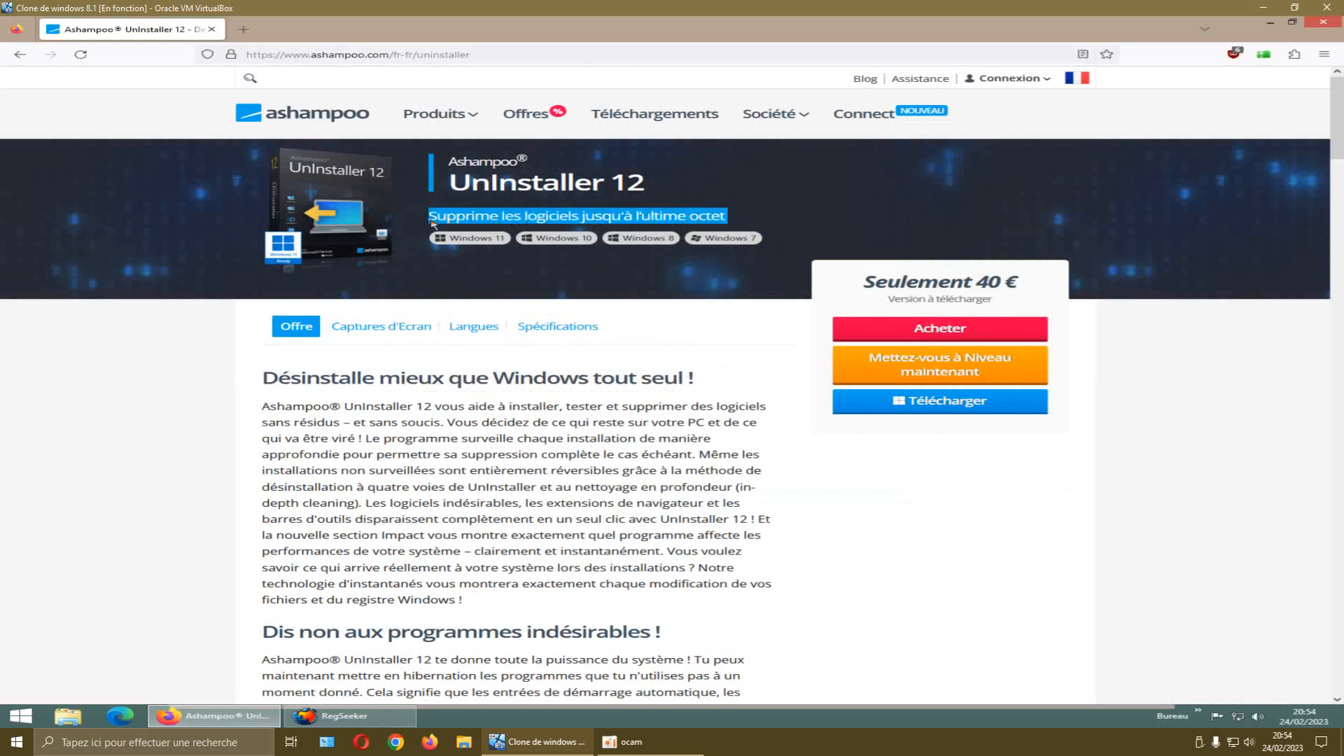
pyautogui.click(773, 202)
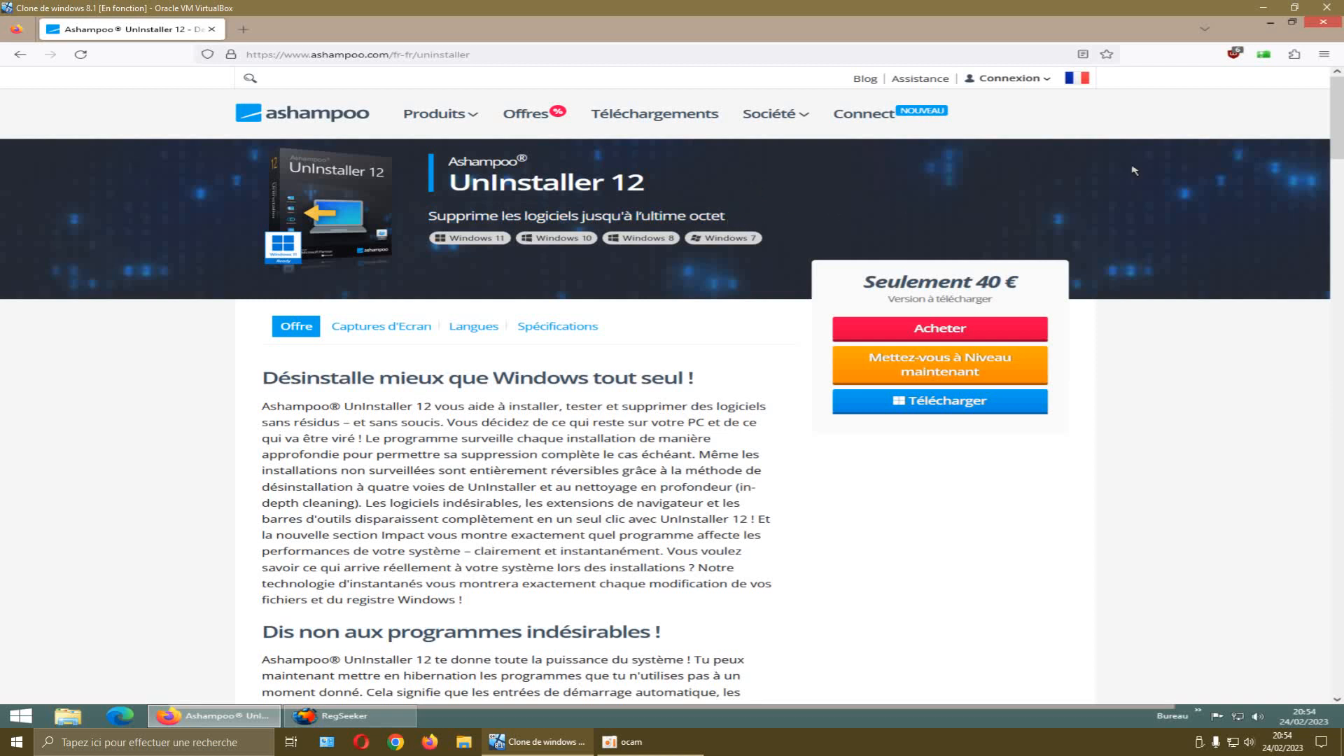
pyautogui.click(1323, 23)
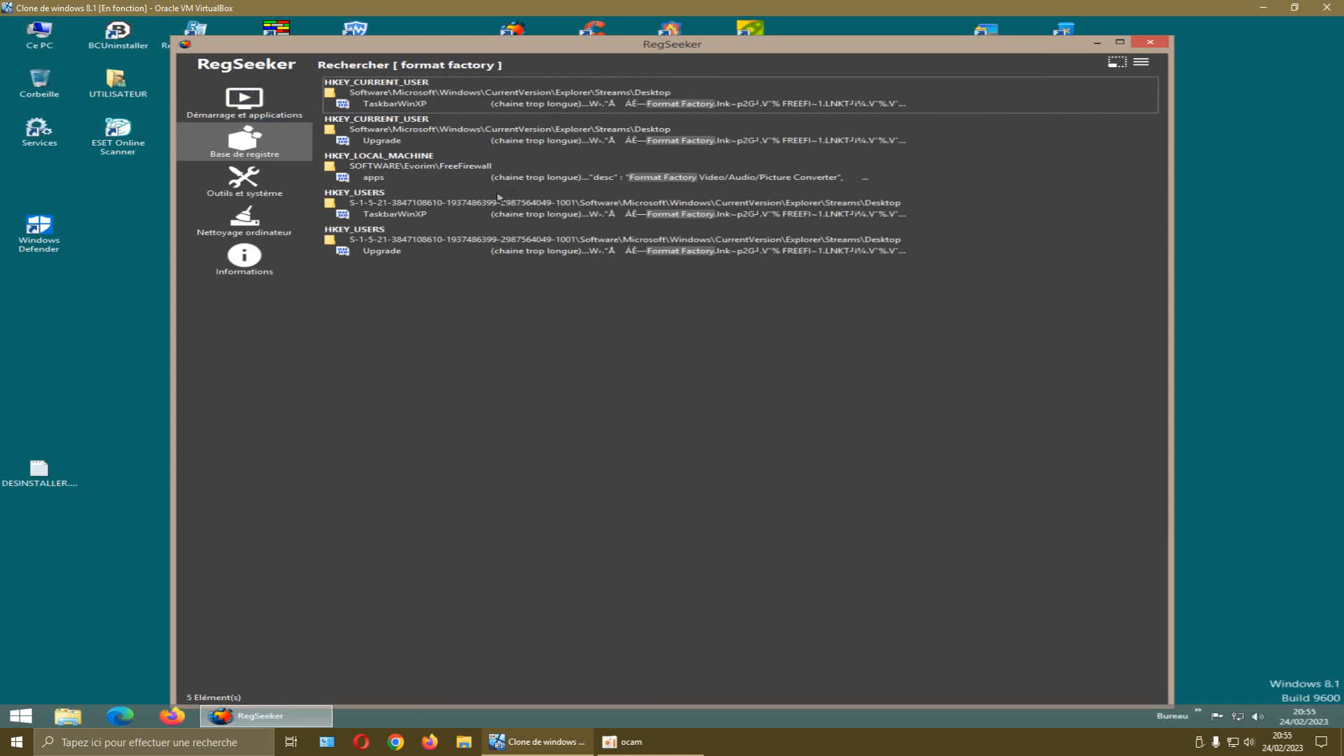
# Examine the Evorim\FreeFirewall and HKEY_USERS entries among the "format factory" registry results
pyautogui.click(655, 180)
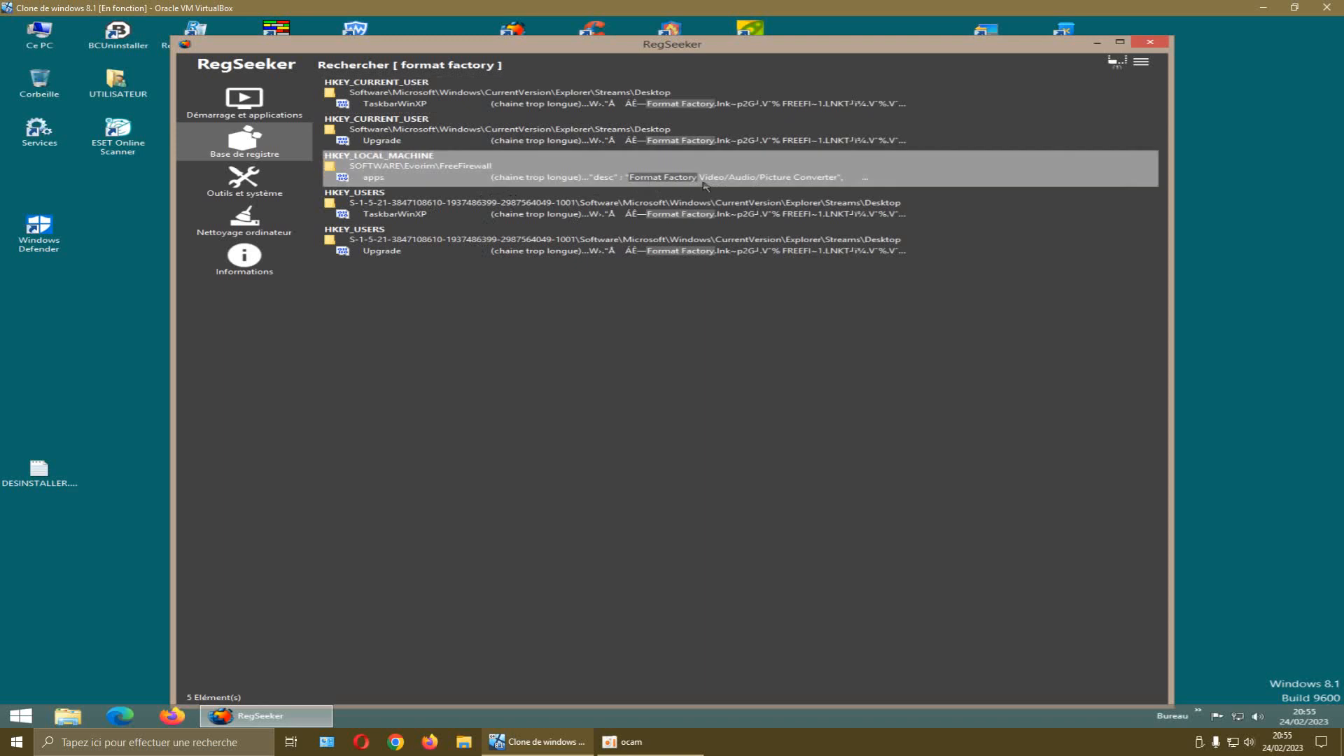
pyautogui.press('Down')
pyautogui.press('Down')
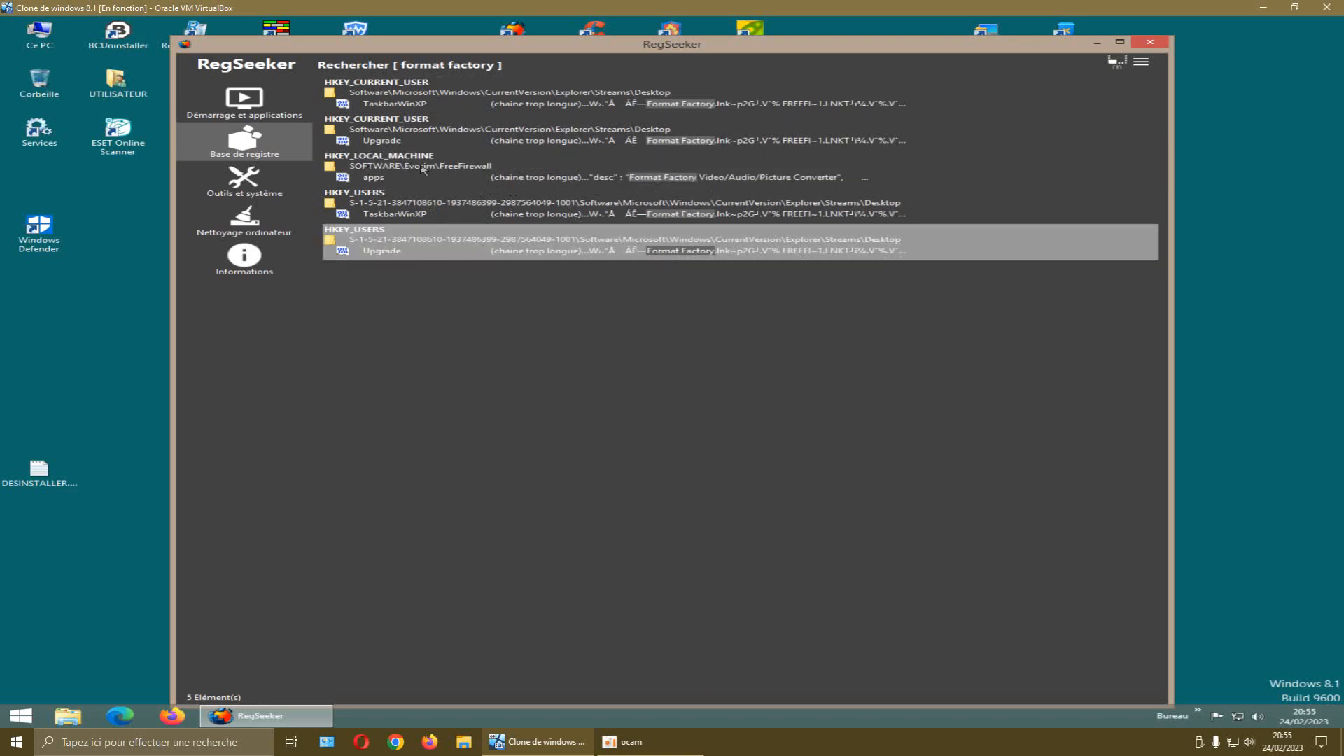
pyautogui.click(616, 181)
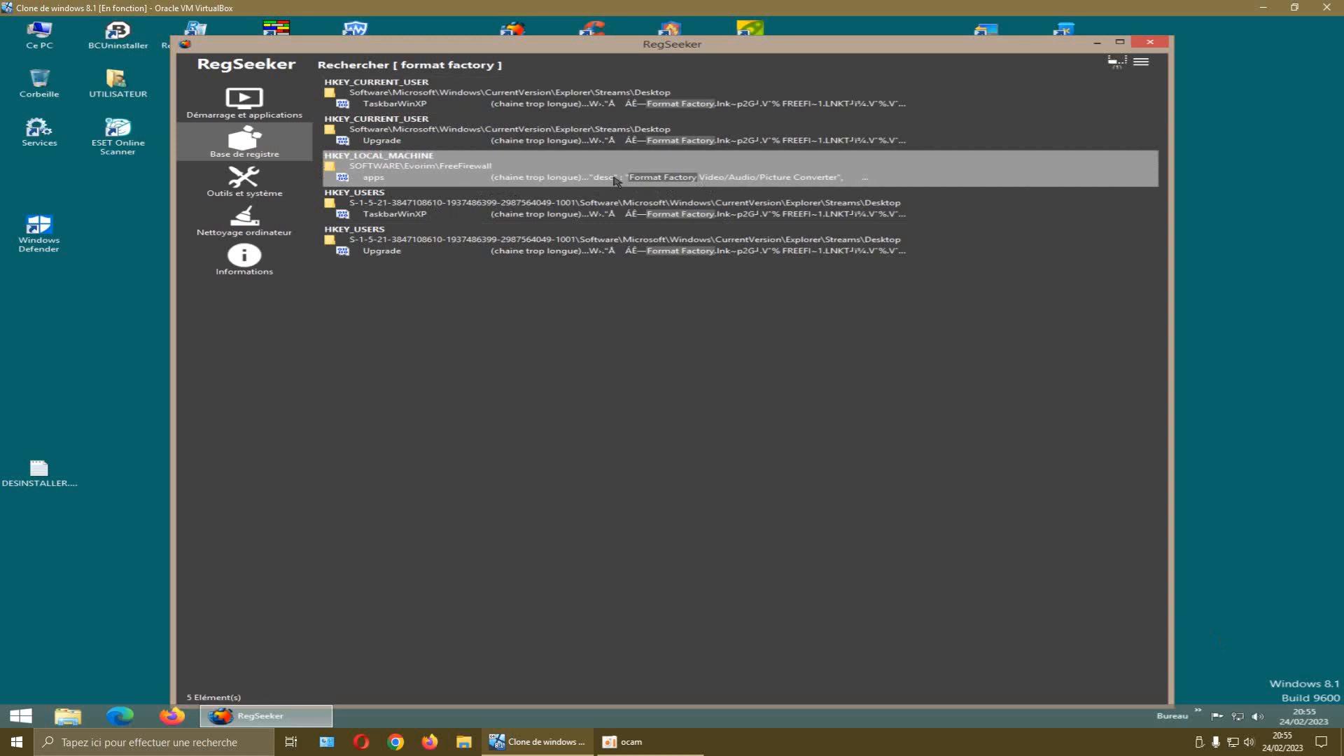
# Run a new registry search with the keyword written as one word, "formatfactory"
pyautogui.click(256, 155)
pyautogui.click(381, 116)
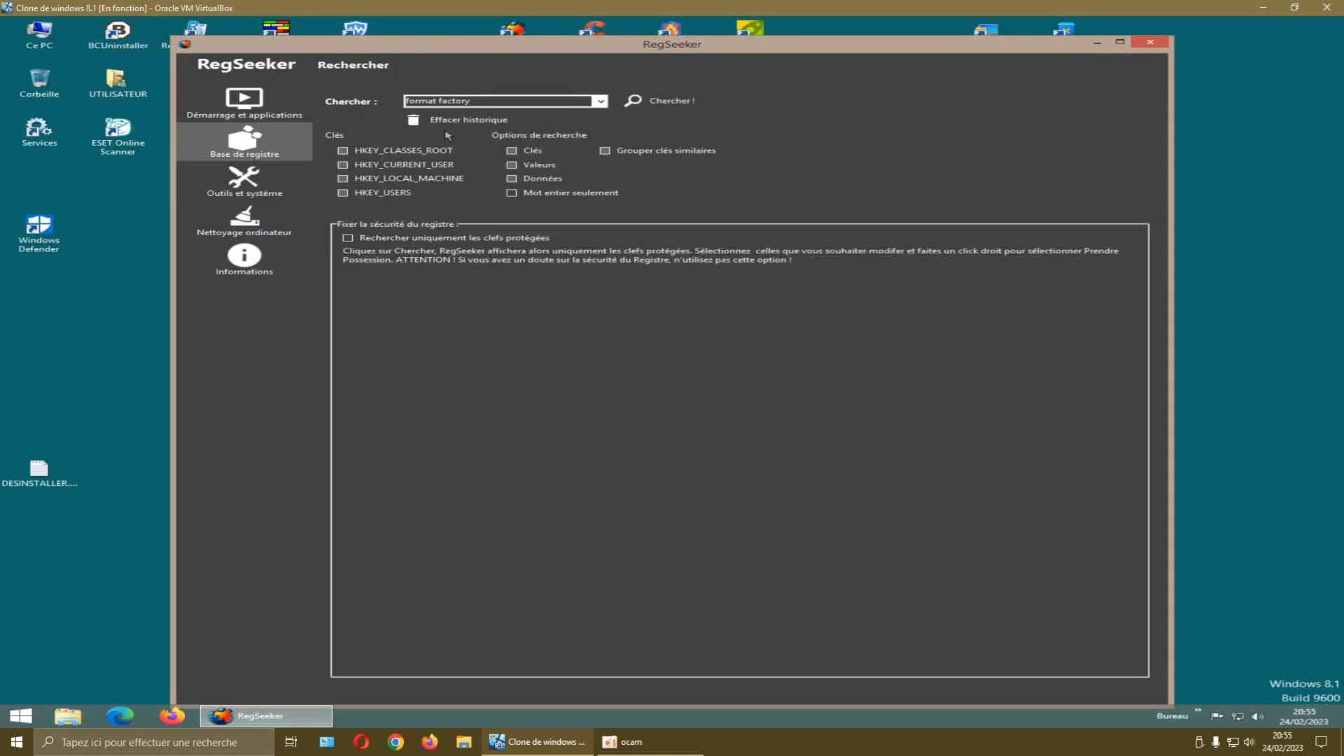
pyautogui.click(440, 103)
pyautogui.click(438, 103)
pyautogui.press('BackSpace')
pyautogui.click(662, 102)
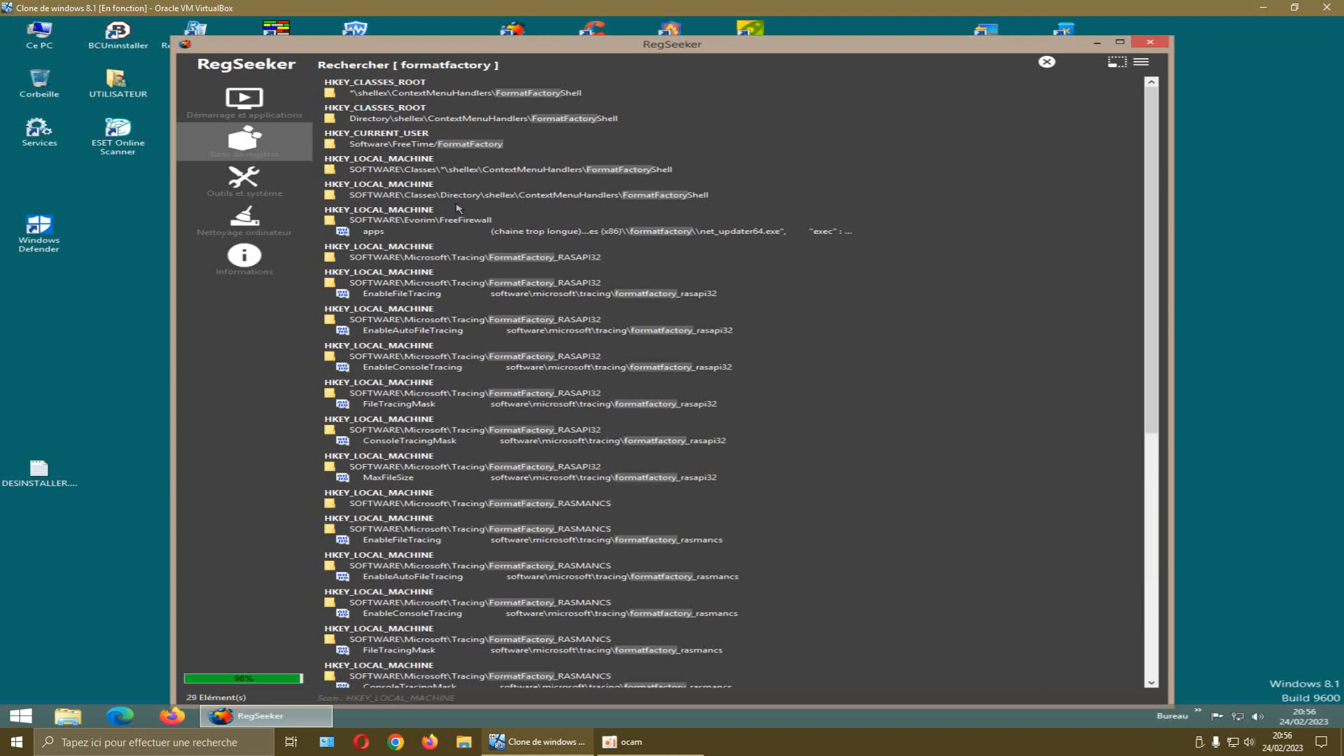
# Review the formatfactory registry results, including the FormatFactoryShell context menu handler entries under HKEY_CLASSES_ROOT
pyautogui.moveTo(1150, 311)
pyautogui.mouseDown()
pyautogui.moveTo(1157, 495)
pyautogui.moveTo(1153, 310)
pyautogui.mouseUp()
pyautogui.moveTo(765, 47); pyautogui.dragTo(753, 15)
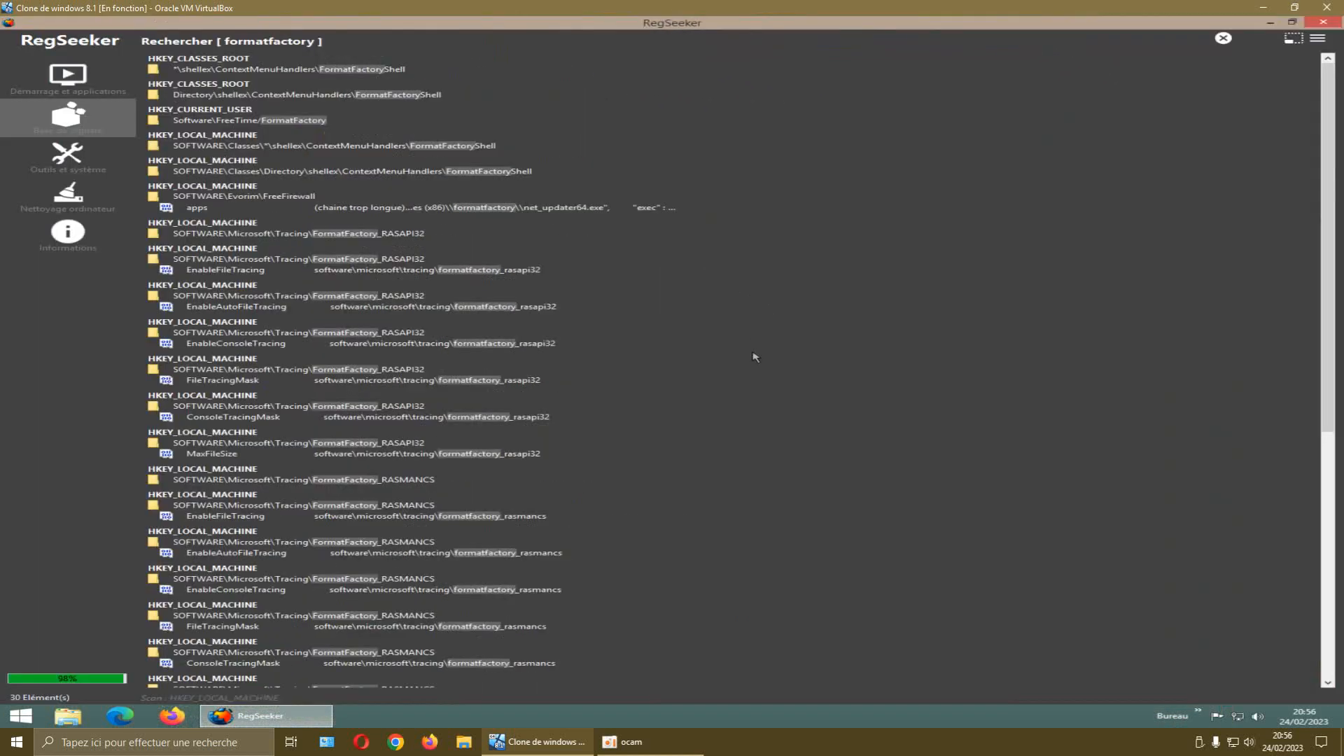
pyautogui.click(1291, 21)
pyautogui.moveTo(848, 50); pyautogui.dragTo(849, 34)
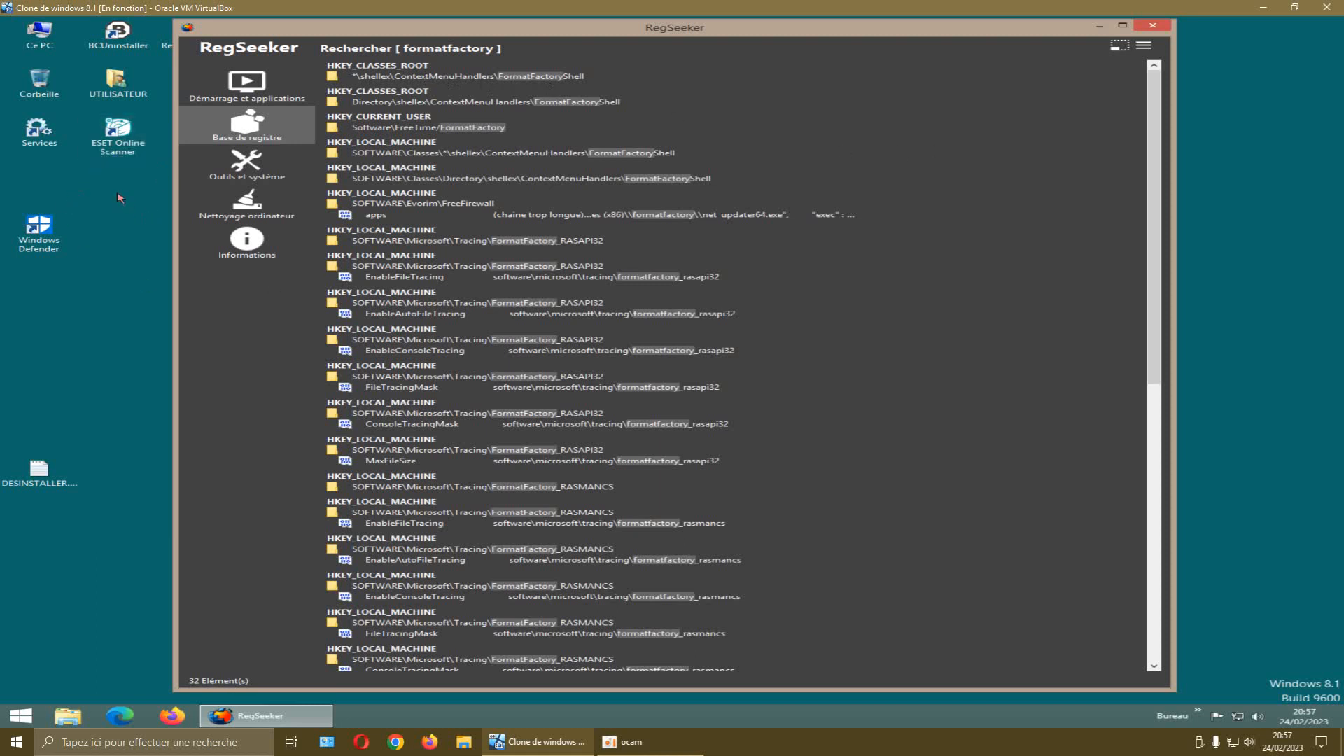
pyautogui.click(487, 81)
pyautogui.click(550, 103)
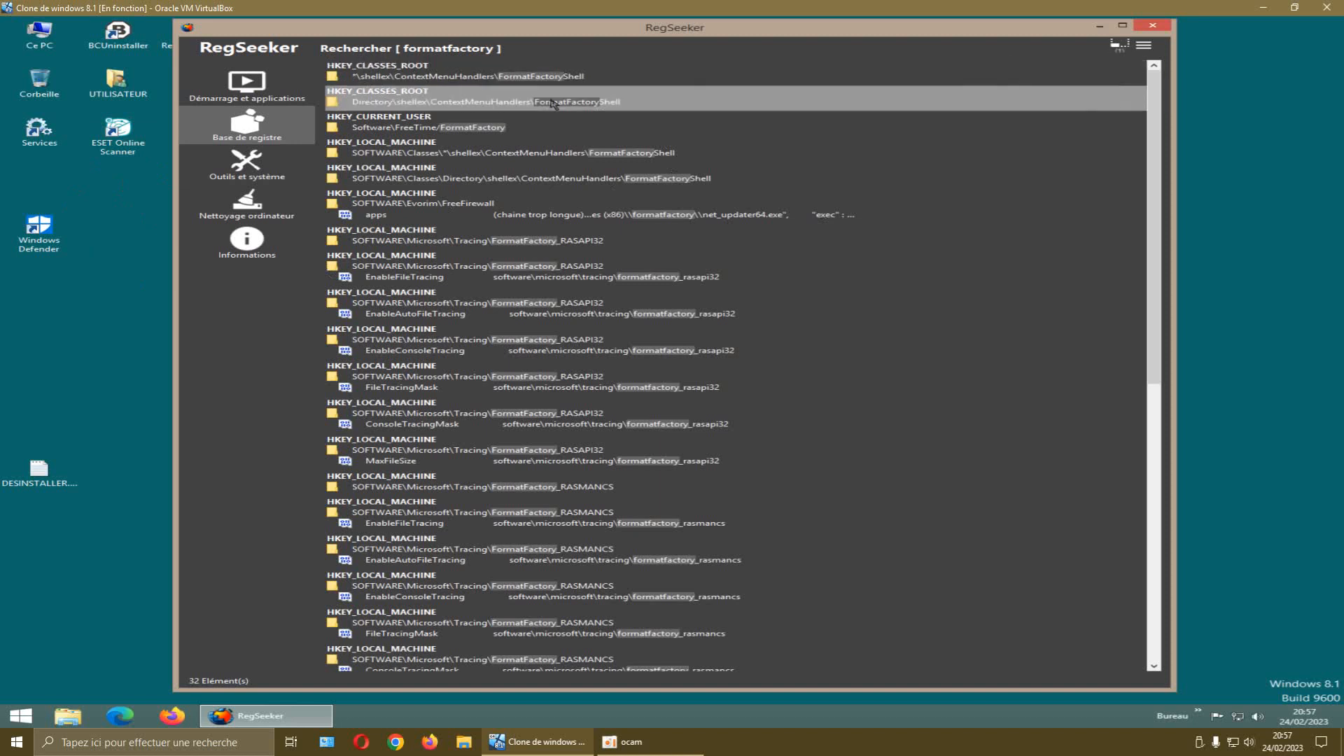
# Open the HKEY_CURRENT_USER FreeTime/FormatFactory result in Registry Editor and inspect it along with the neighbouring FreeTime key
pyautogui.click(416, 129)
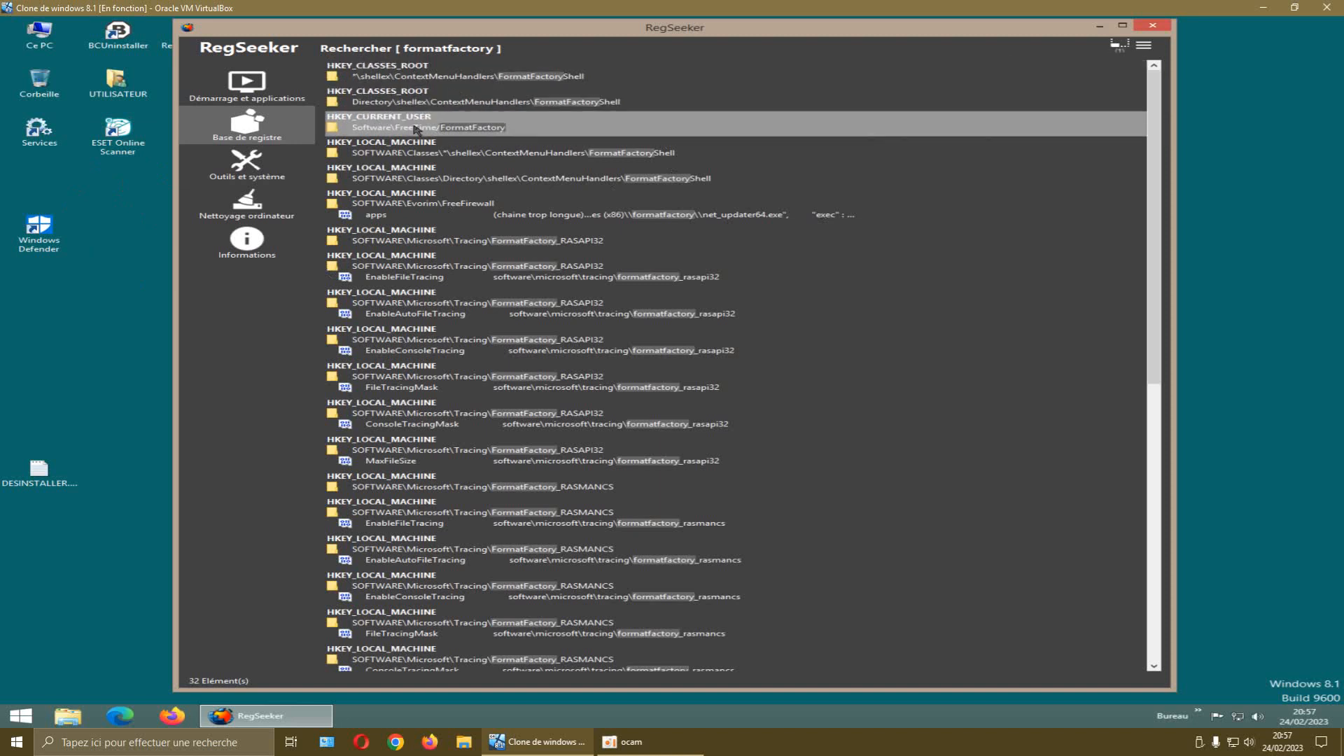
pyautogui.rightClick(413, 129)
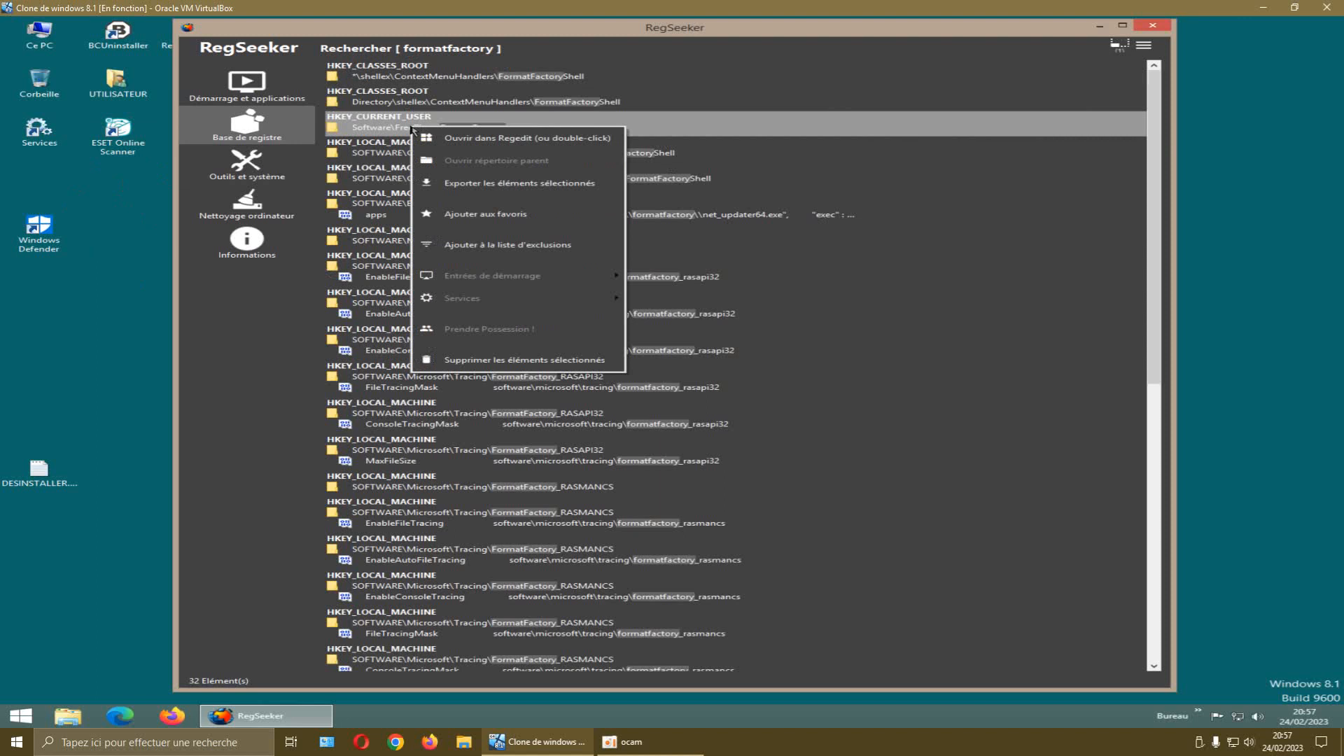
pyautogui.click(448, 139)
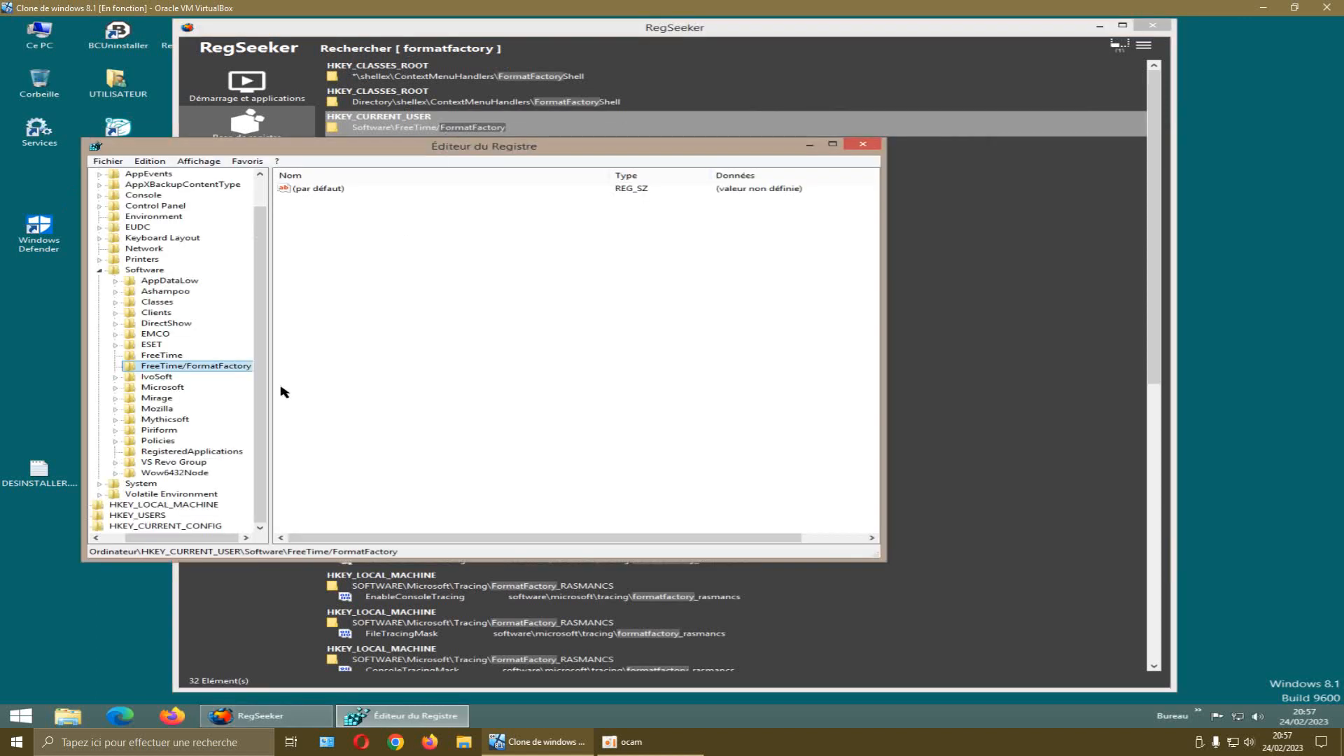
pyautogui.click(169, 357)
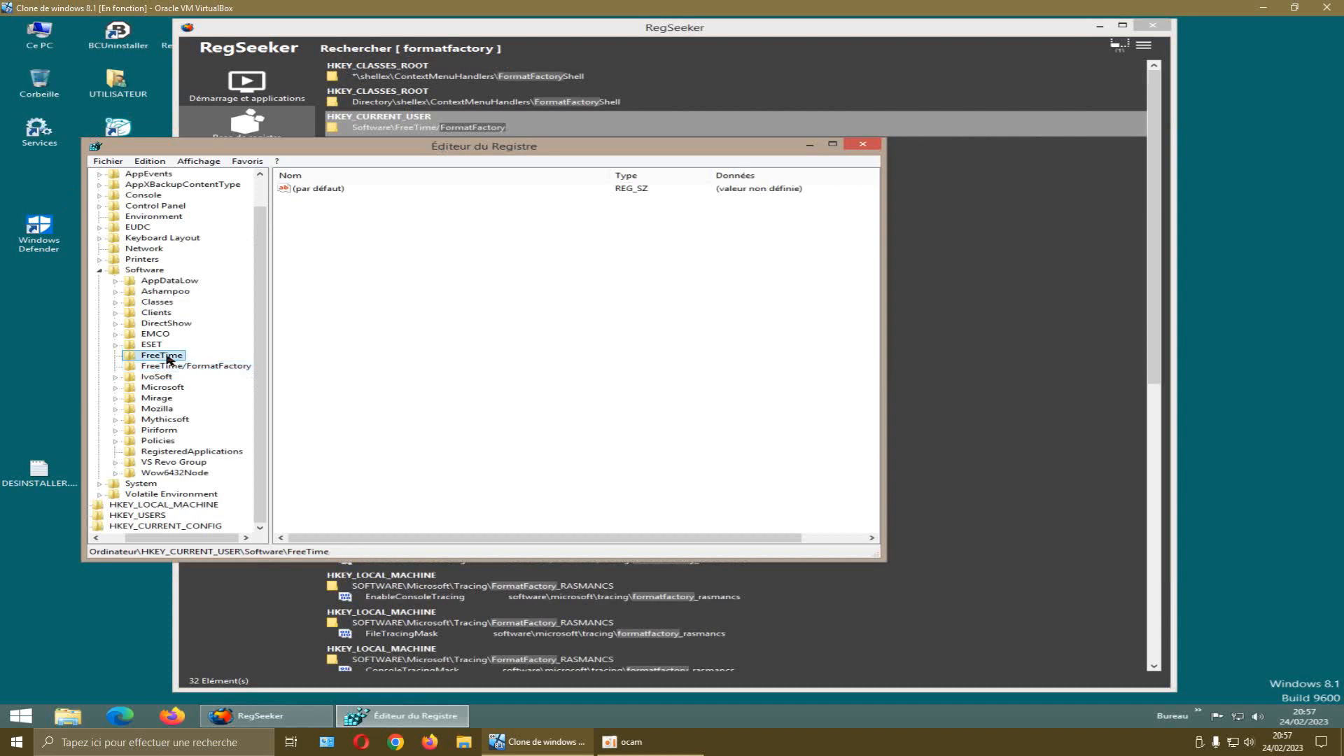
pyautogui.click(176, 367)
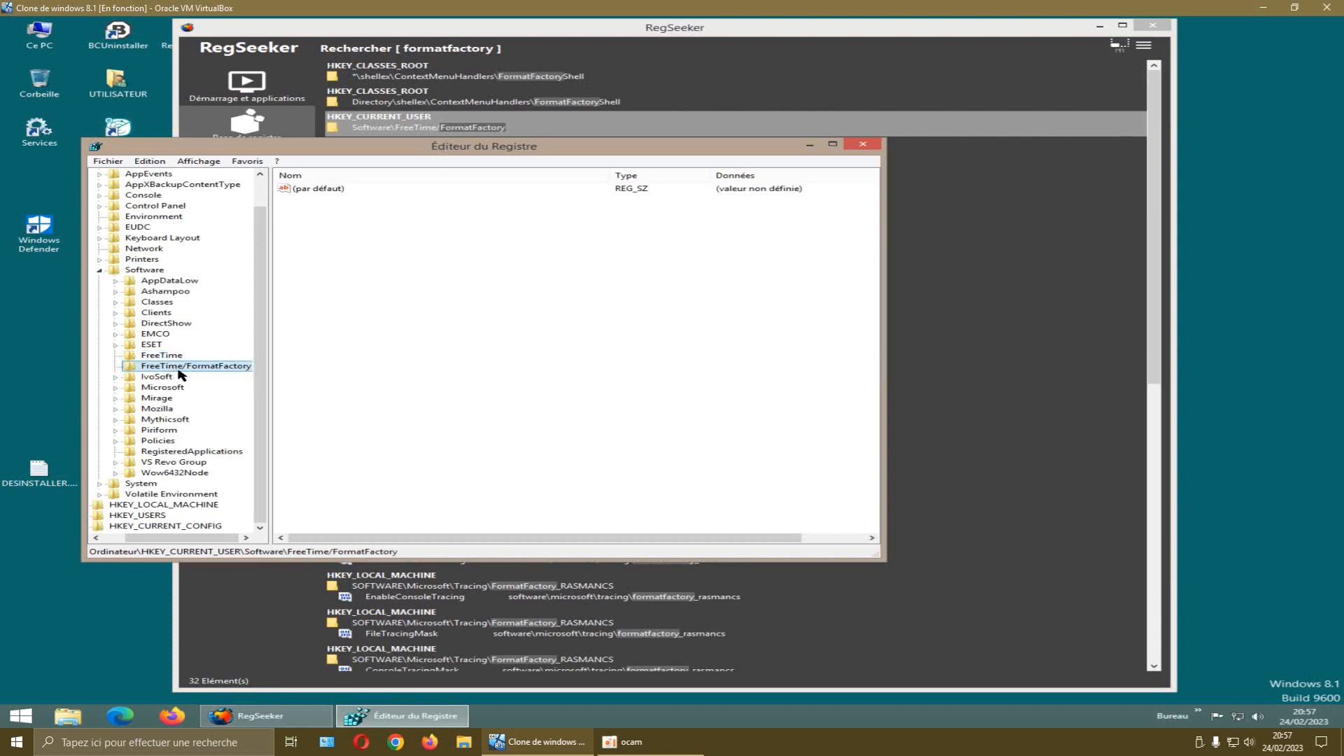
pyautogui.moveTo(266, 381); pyautogui.dragTo(302, 380)
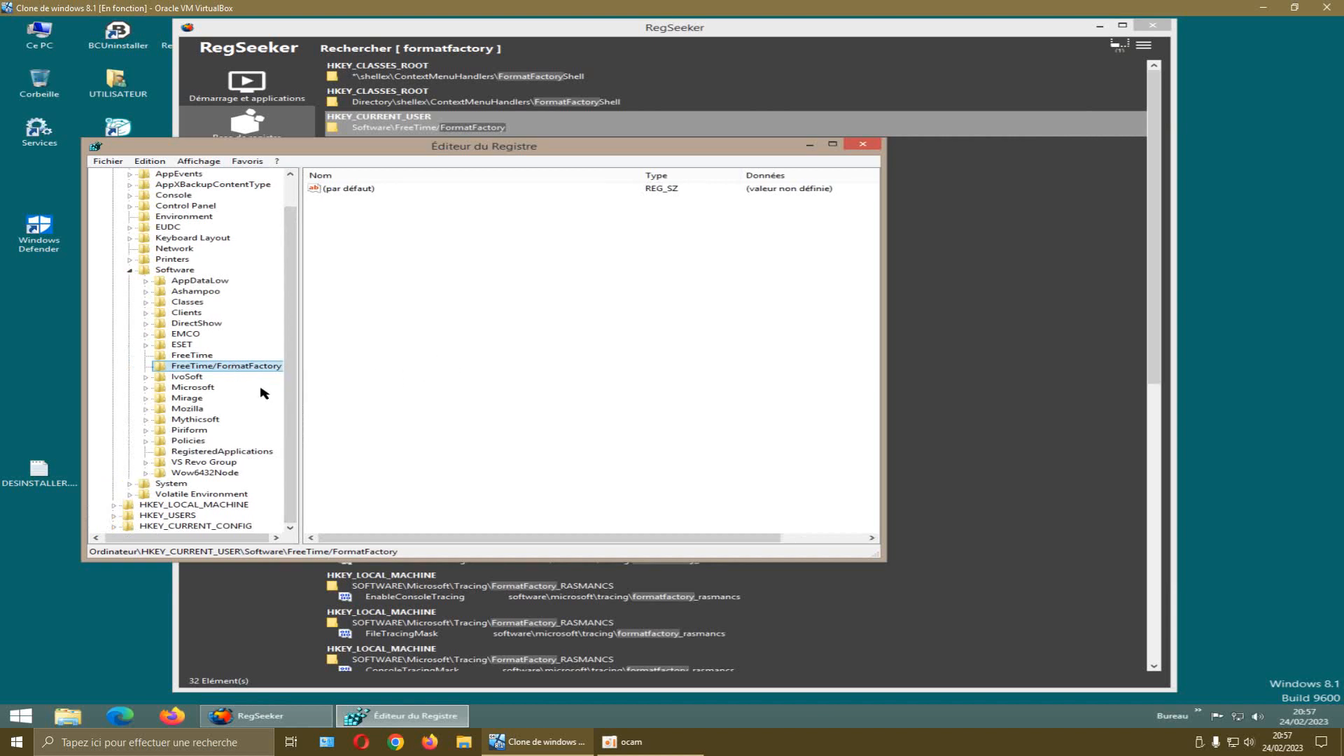
# Delete the FreeTime and FreeTime/FormatFactory keys from HKEY_CURRENT_USER\Software
pyautogui.rightClick(201, 355)
pyautogui.click(247, 408)
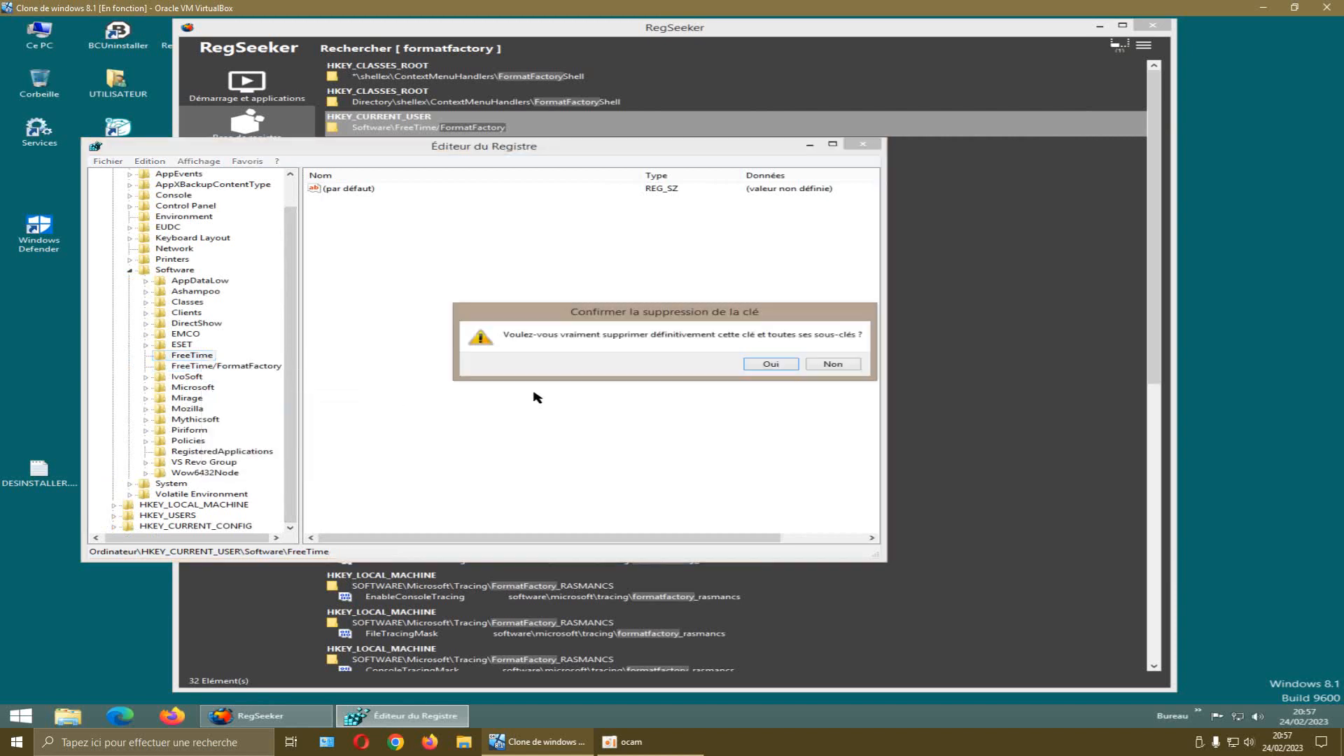
pyautogui.click(755, 369)
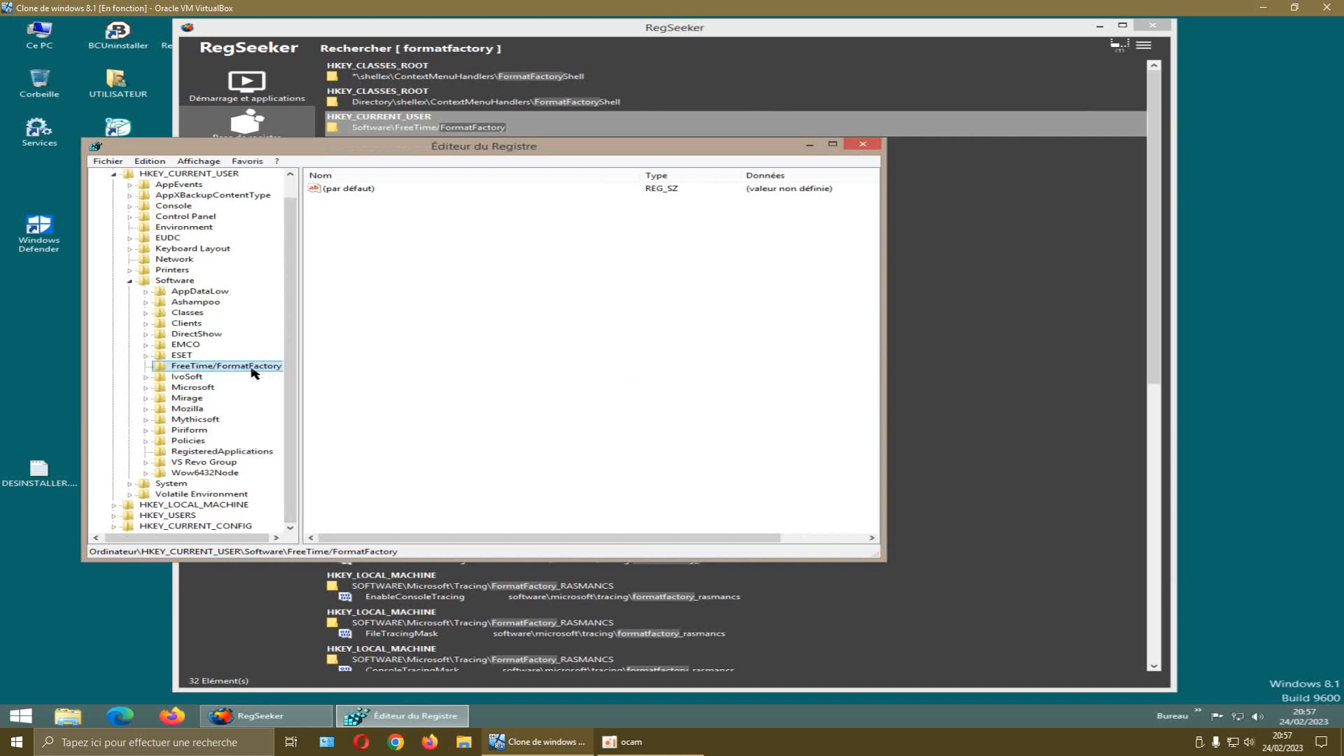
pyautogui.rightClick(220, 367)
pyautogui.click(279, 418)
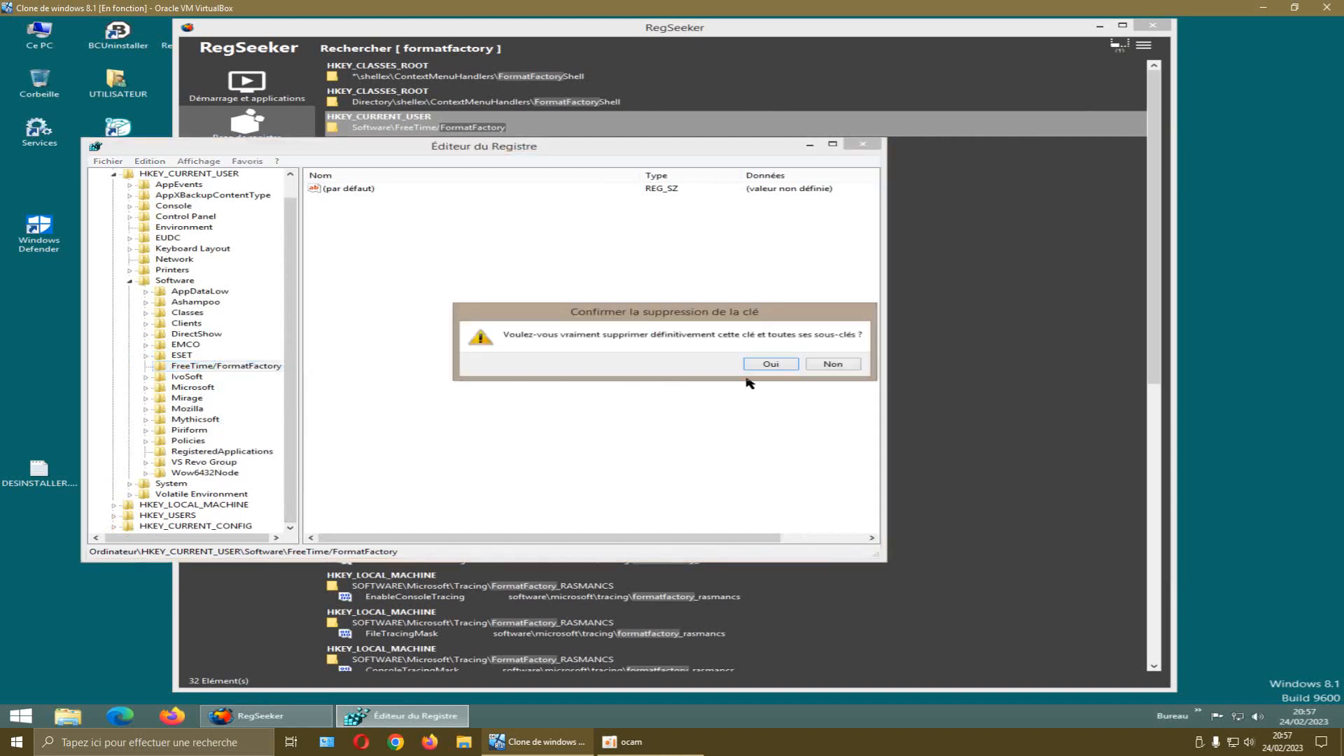
pyautogui.click(759, 371)
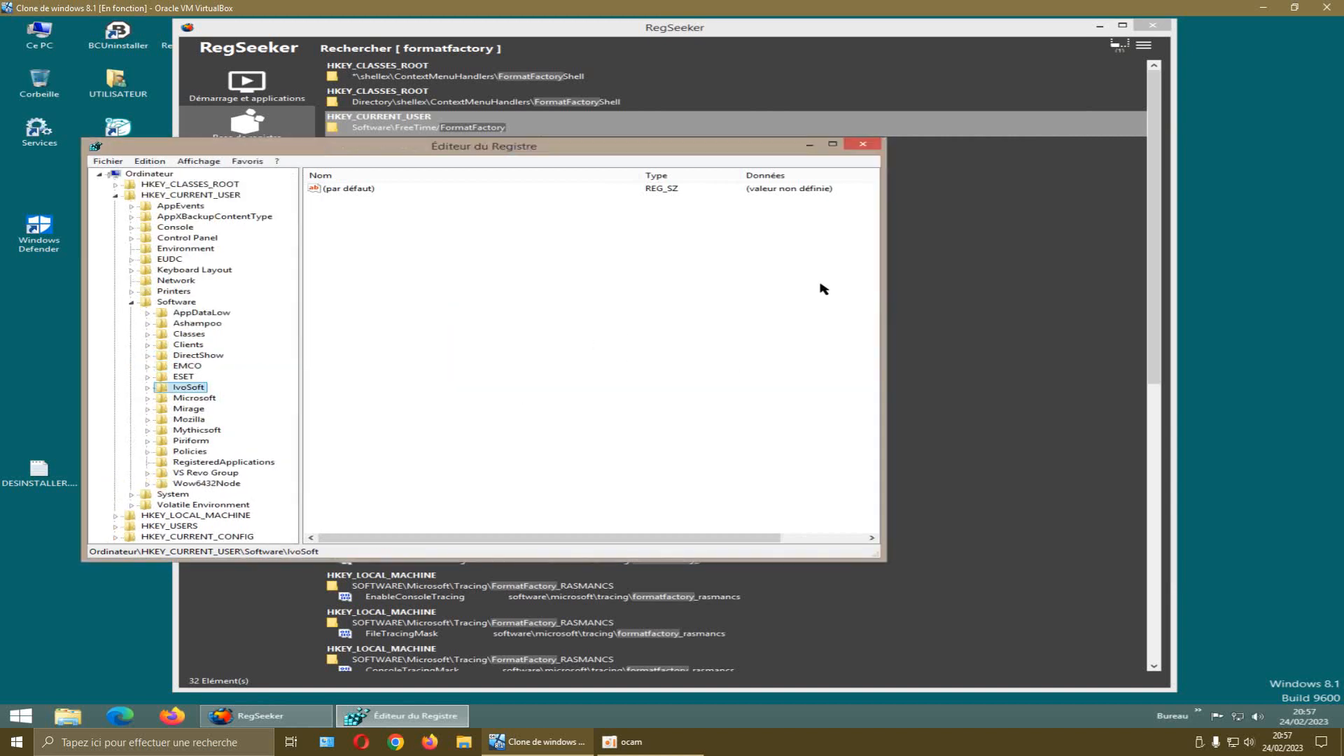
# Open the HKEY_CLASSES_ROOT\*\shellex\ContextMenuHandlers\FormatFactoryShell result in Registry Editor, delete that key and close the editor
pyautogui.click(862, 144)
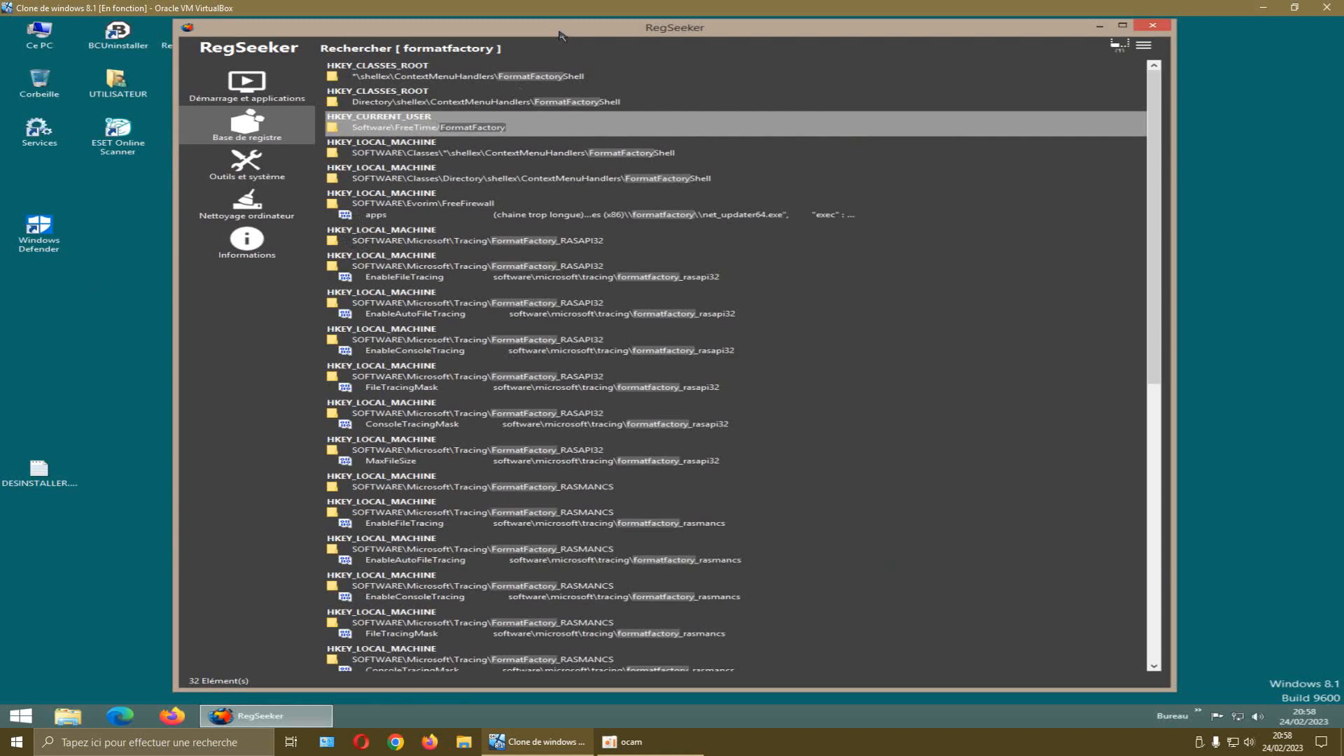
pyautogui.rightClick(482, 80)
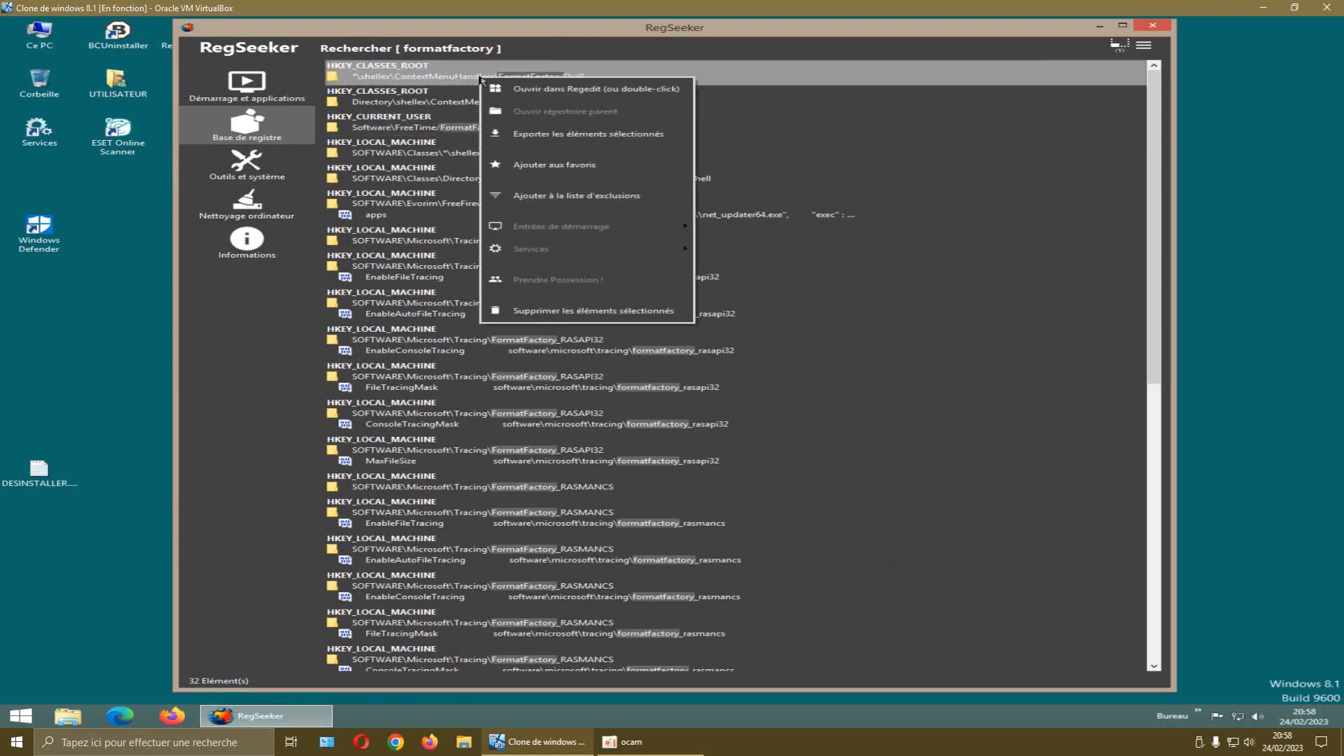
pyautogui.click(517, 89)
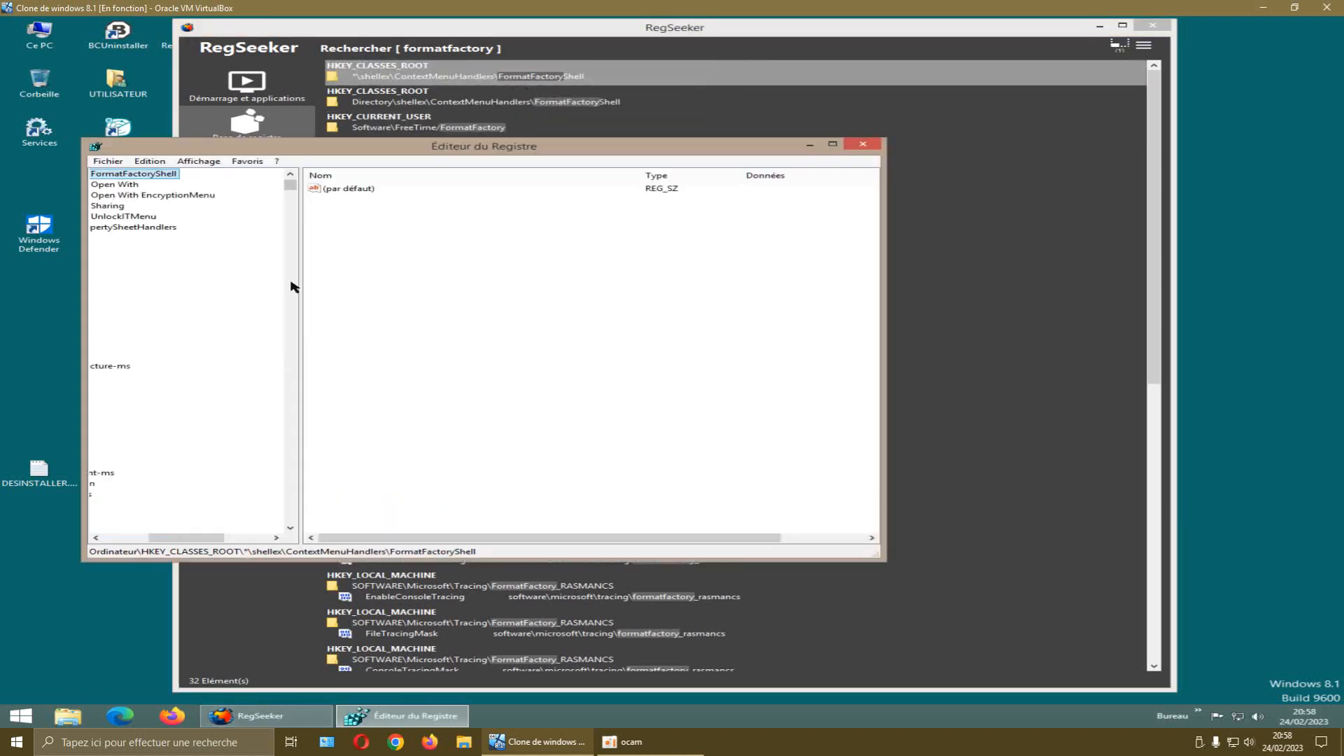
pyautogui.moveTo(187, 548); pyautogui.dragTo(133, 548)
pyautogui.rightClick(239, 180)
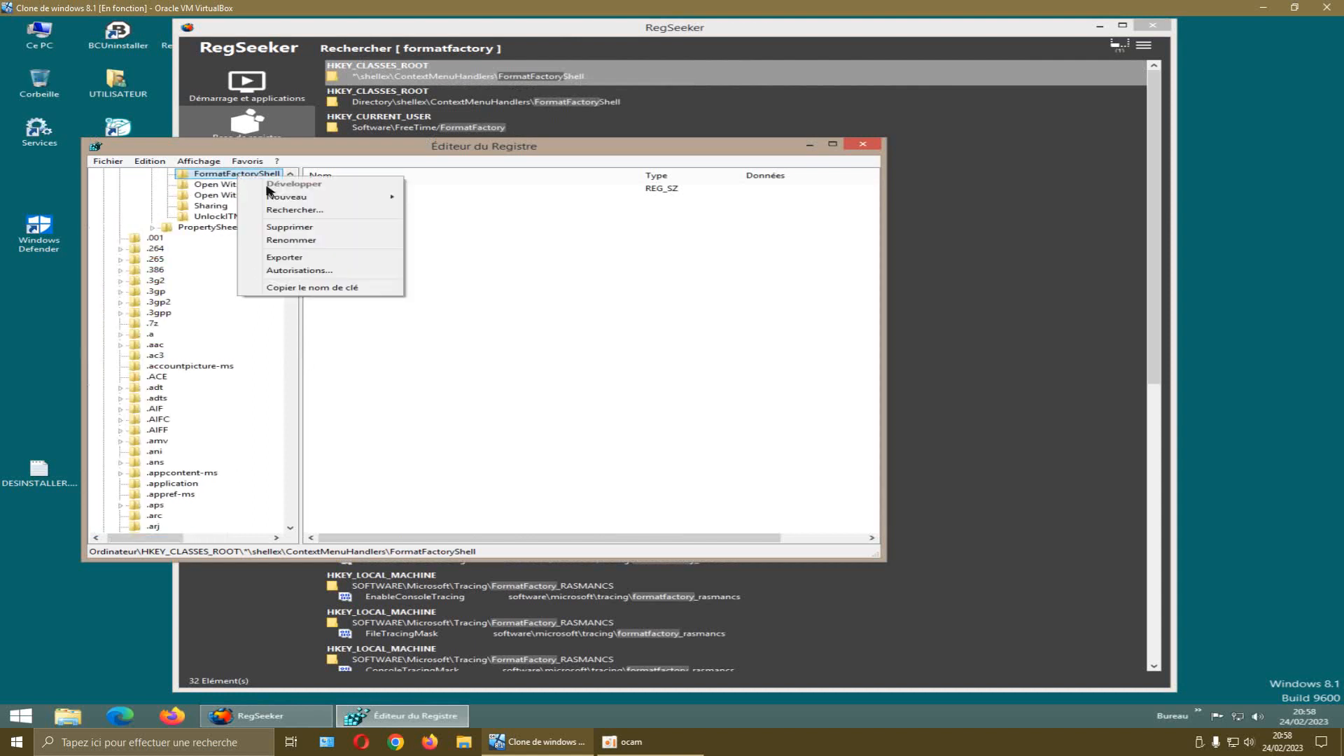
pyautogui.click(266, 226)
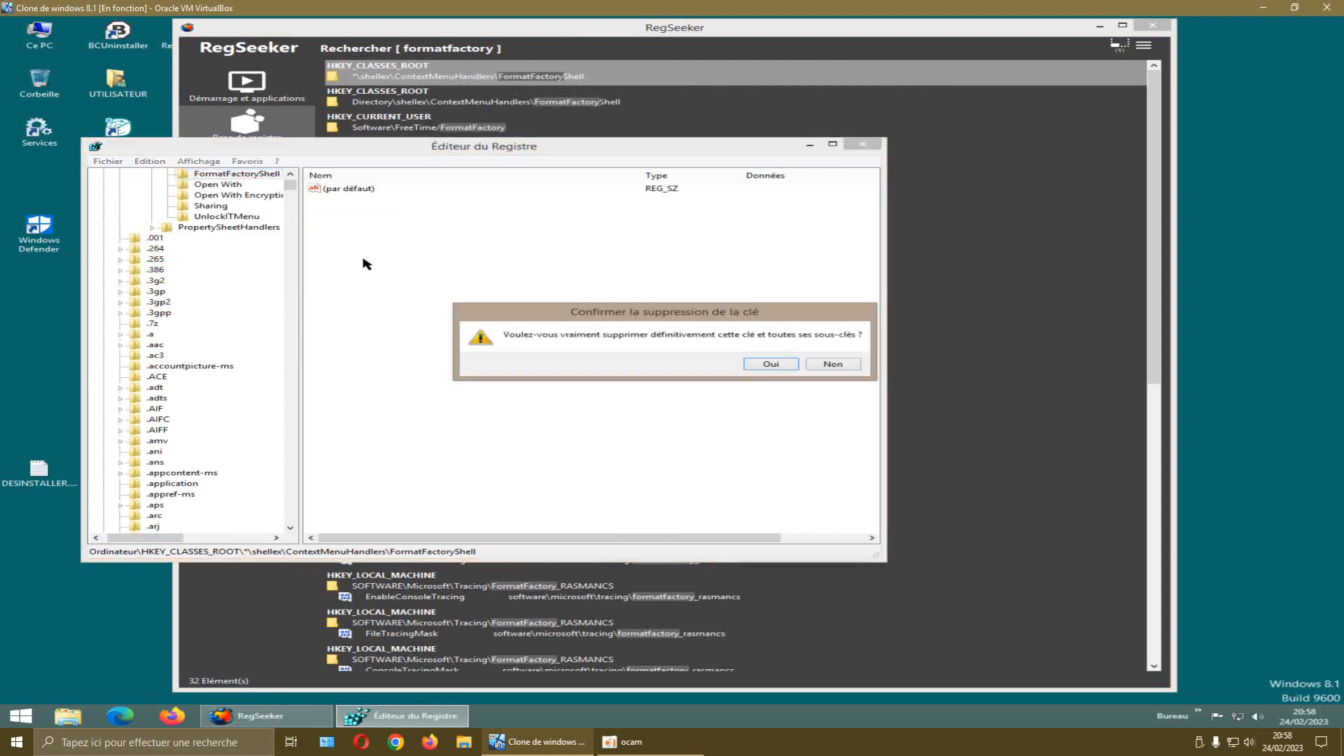
pyautogui.click(770, 363)
pyautogui.click(863, 144)
# Delete the FormatFactoryShell key under HKEY_CLASSES_ROOT\Directory\shellex\ContextMenuHandlers in Registry Editor, and close the editor
pyautogui.rightClick(557, 100)
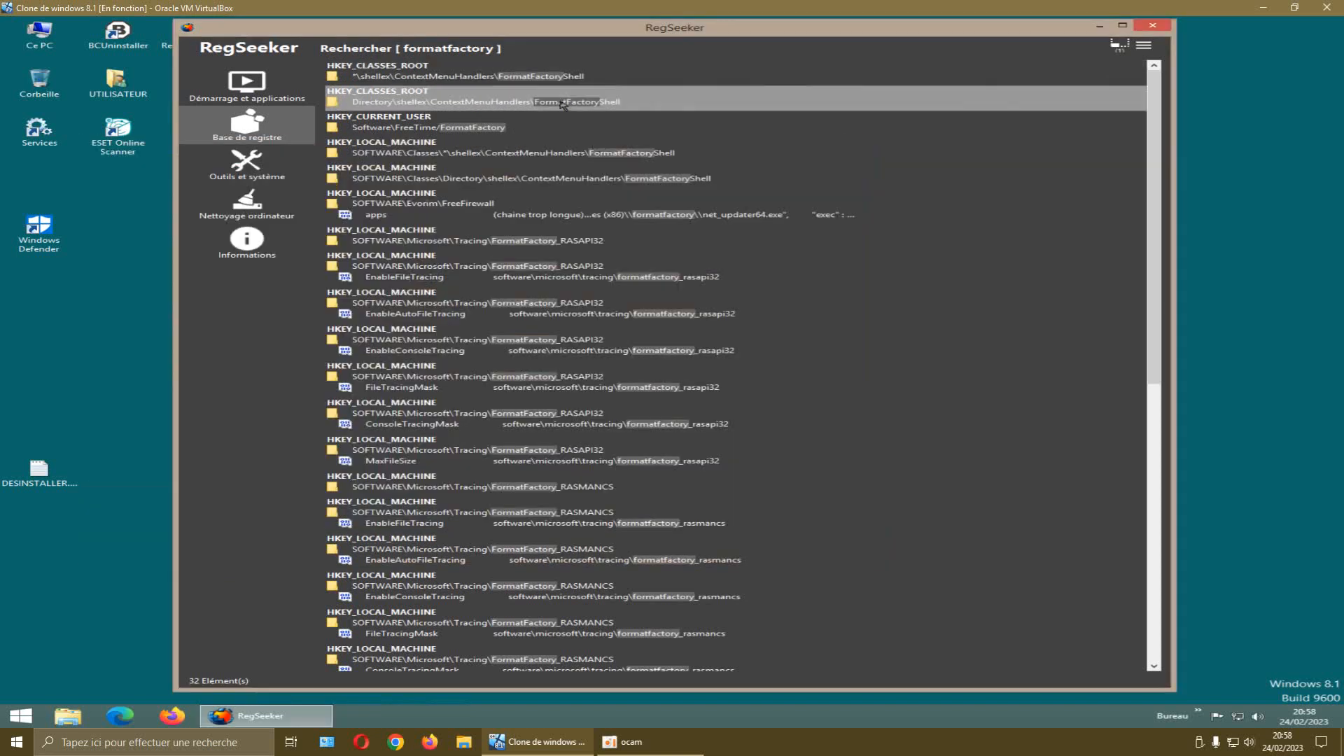
pyautogui.click(582, 112)
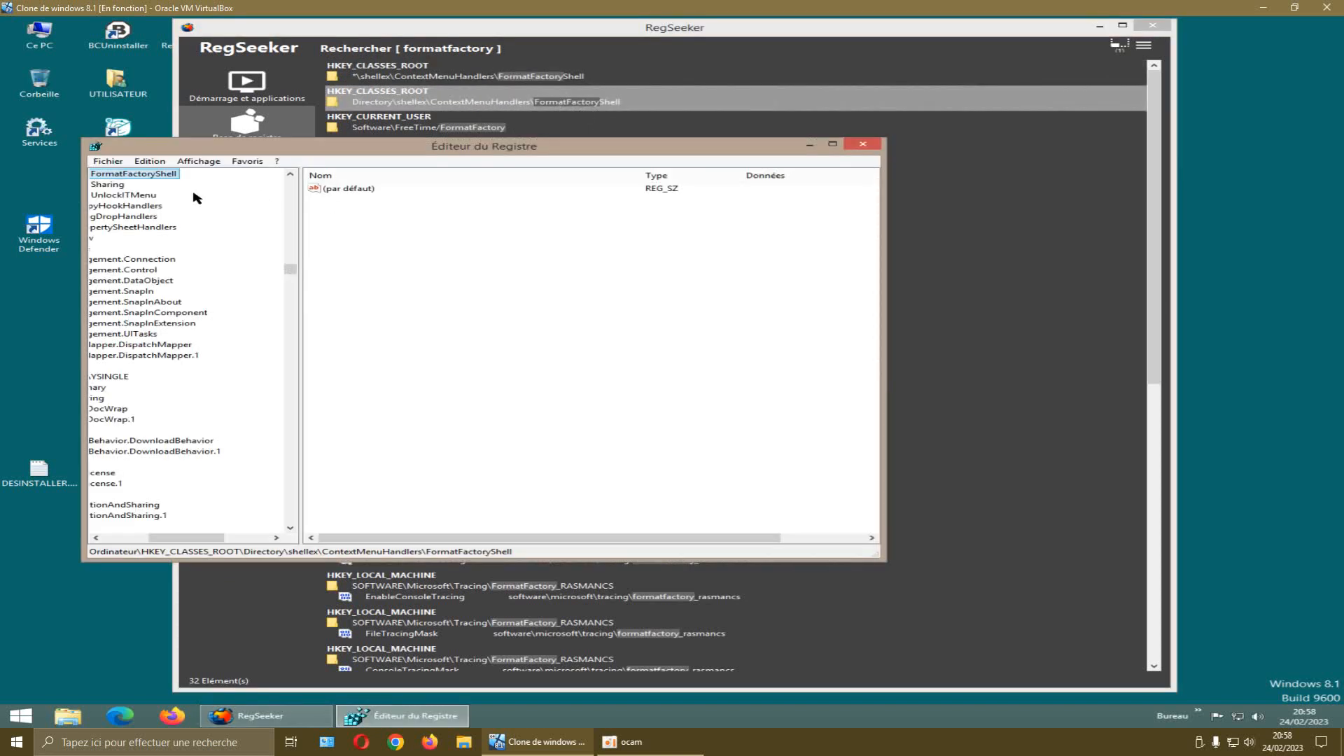
pyautogui.rightClick(171, 179)
pyautogui.click(213, 227)
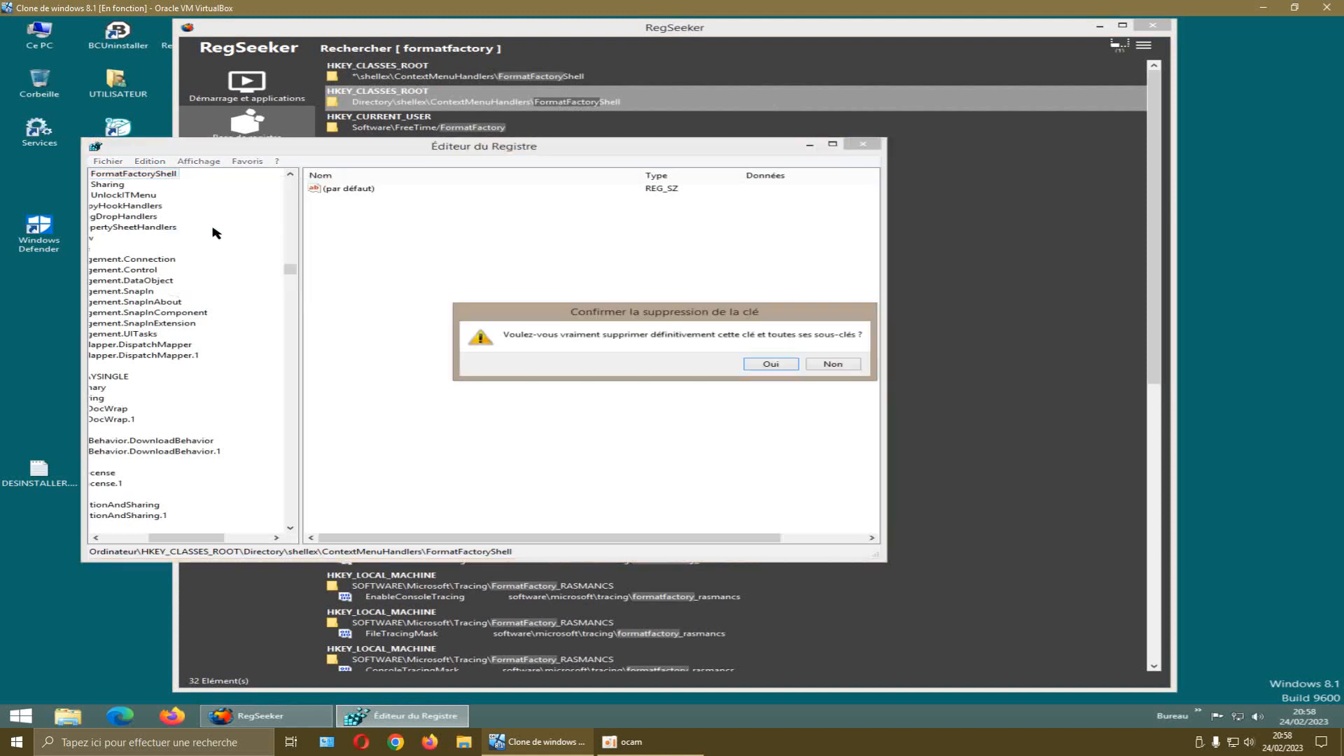
pyautogui.click(770, 364)
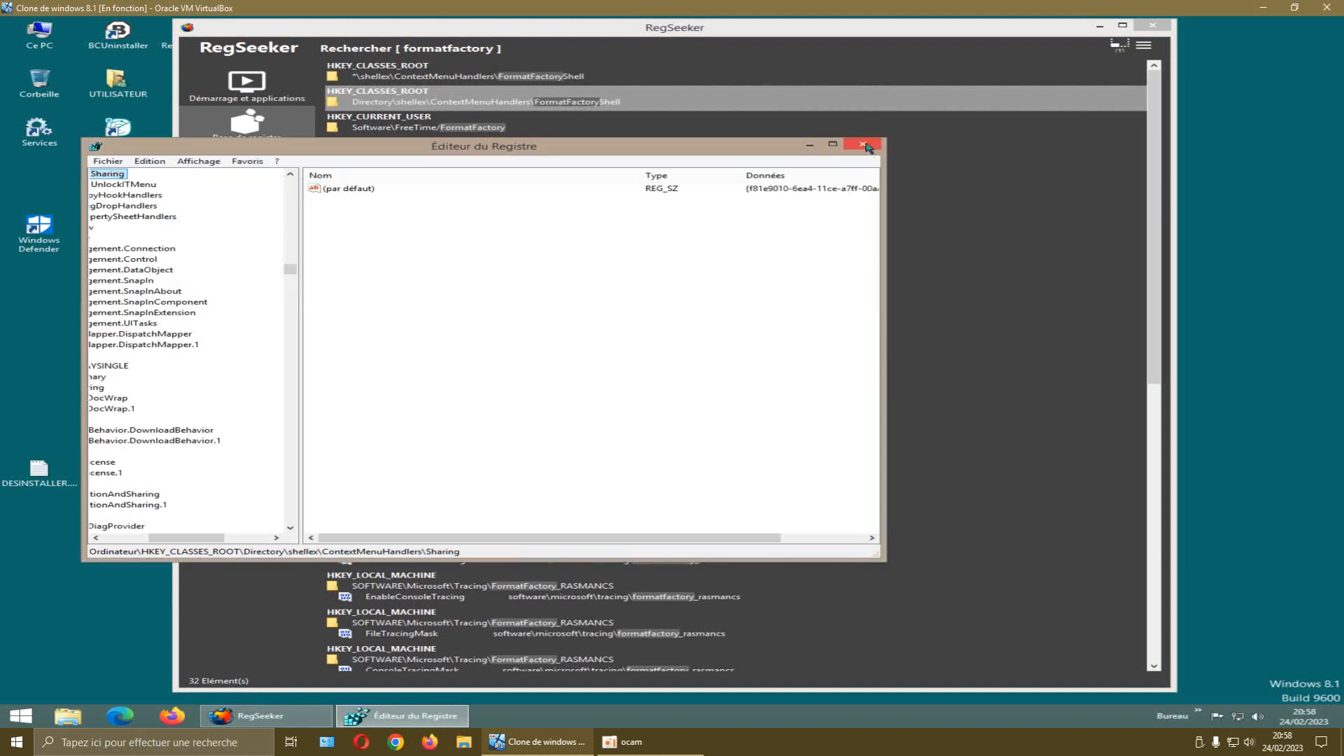
pyautogui.click(863, 144)
# Check in Registry Editor whether the HKEY_LOCAL_MACHINE\SOFTWARE\Classes\*\shellex\ContextMenuHandlers\FormatFactoryShell key still exists, and close the editor
pyautogui.click(608, 155)
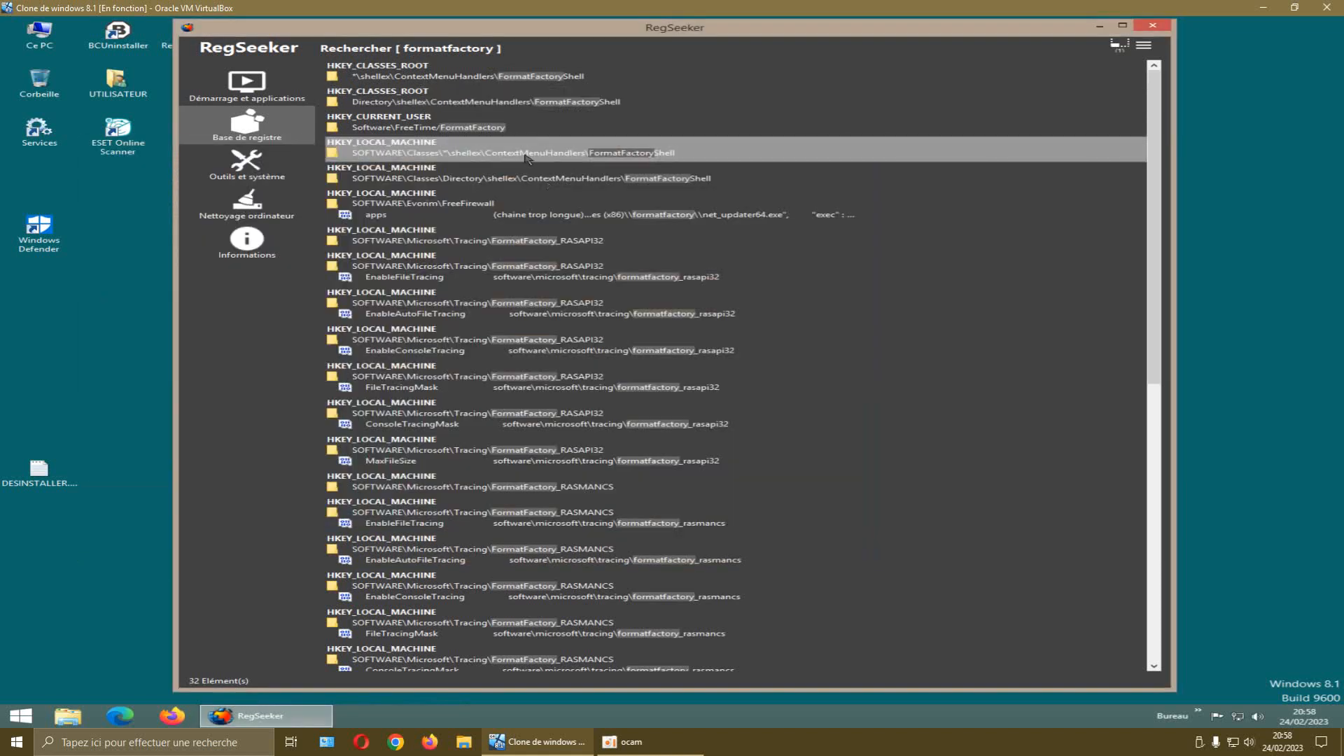
pyautogui.rightClick(526, 156)
pyautogui.click(545, 168)
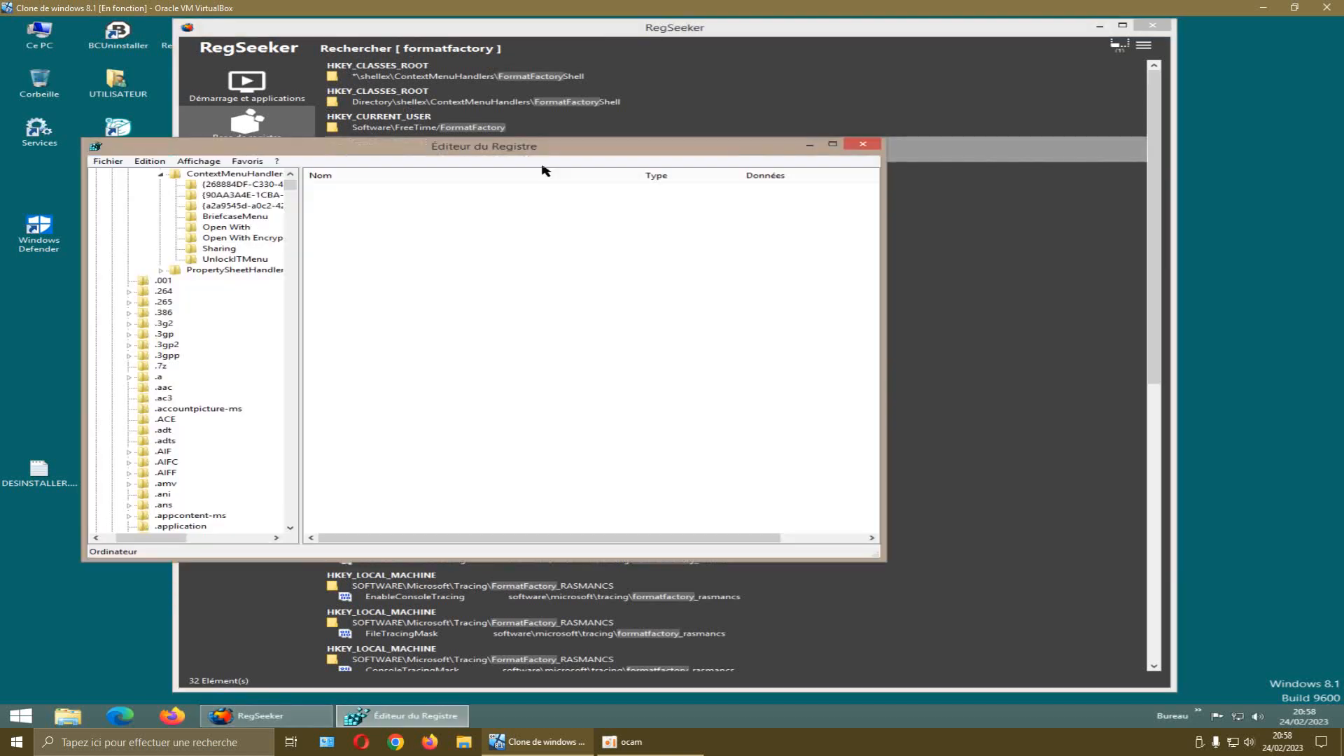
pyautogui.click(863, 145)
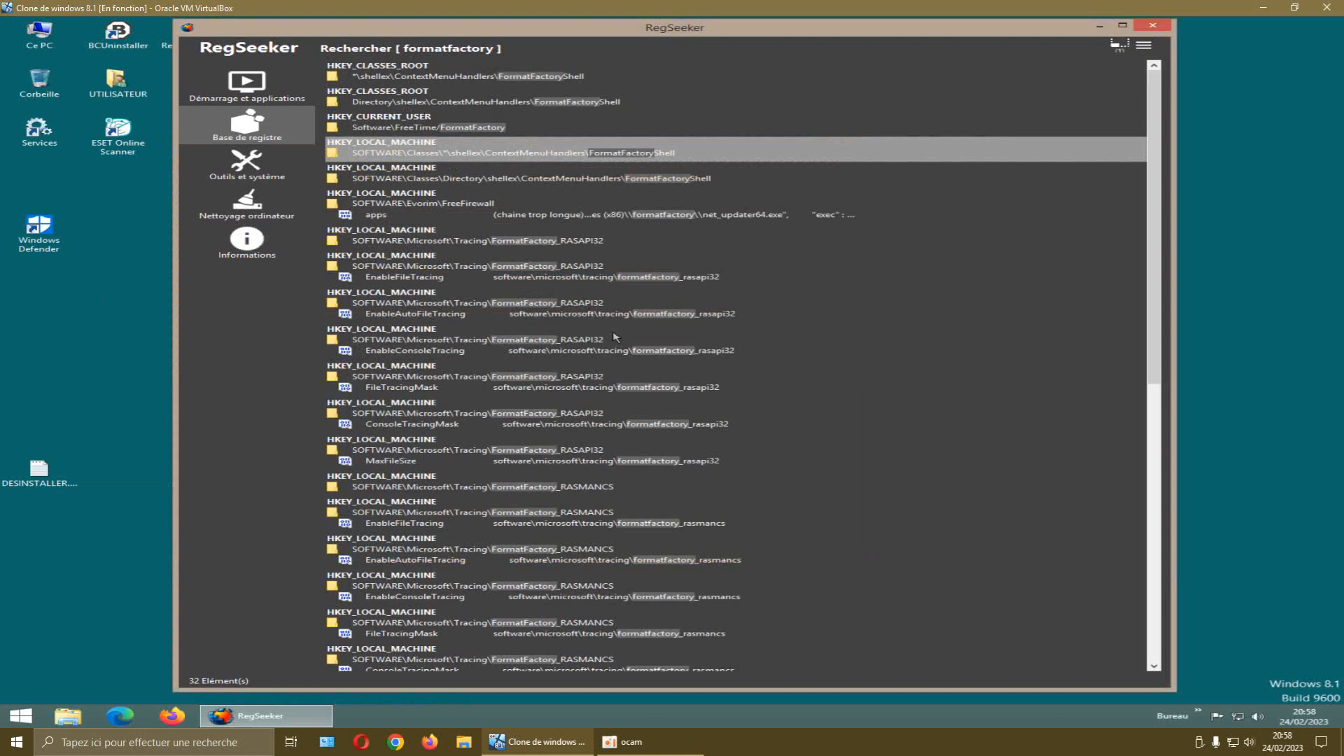
# Skim the remaining formatfactory registry results and close RegSeeker
pyautogui.scroll(-5, 616, 337)
pyautogui.scroll(5, 662, 361)
pyautogui.click(1152, 25)
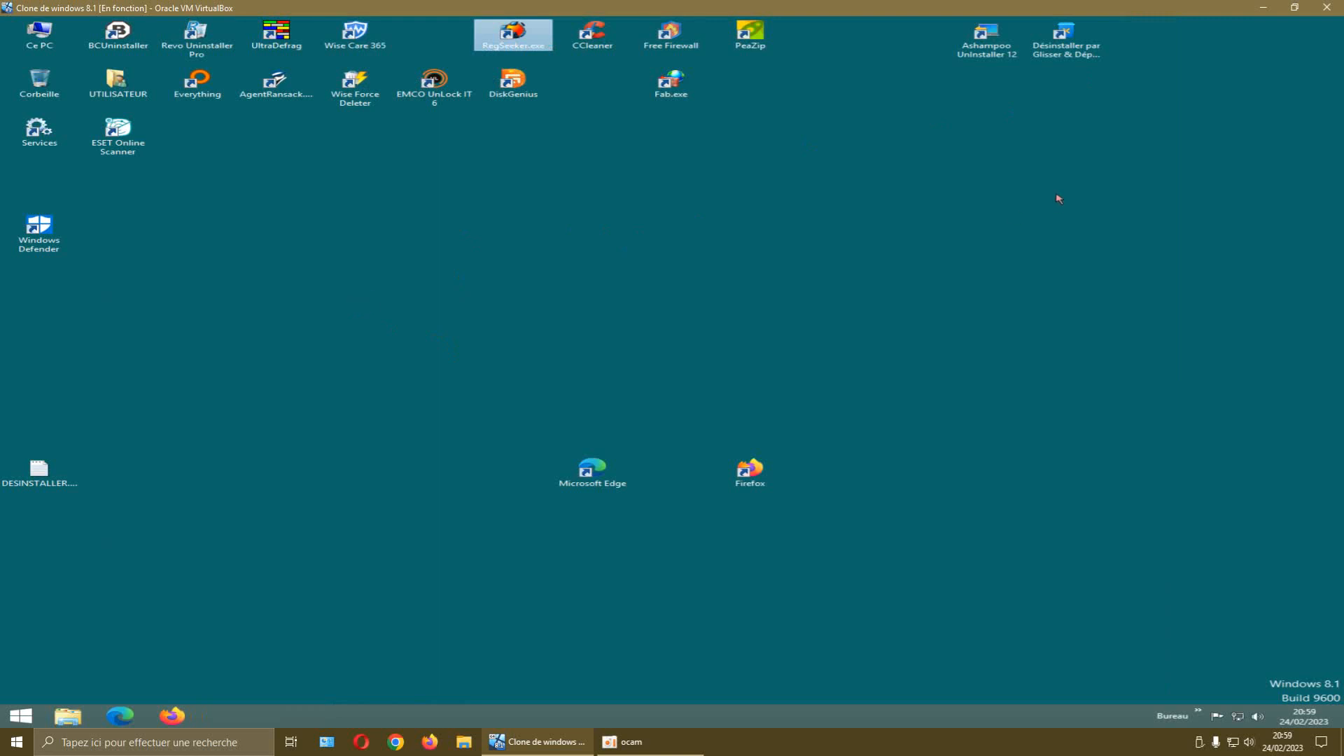
pyautogui.click(650, 301)
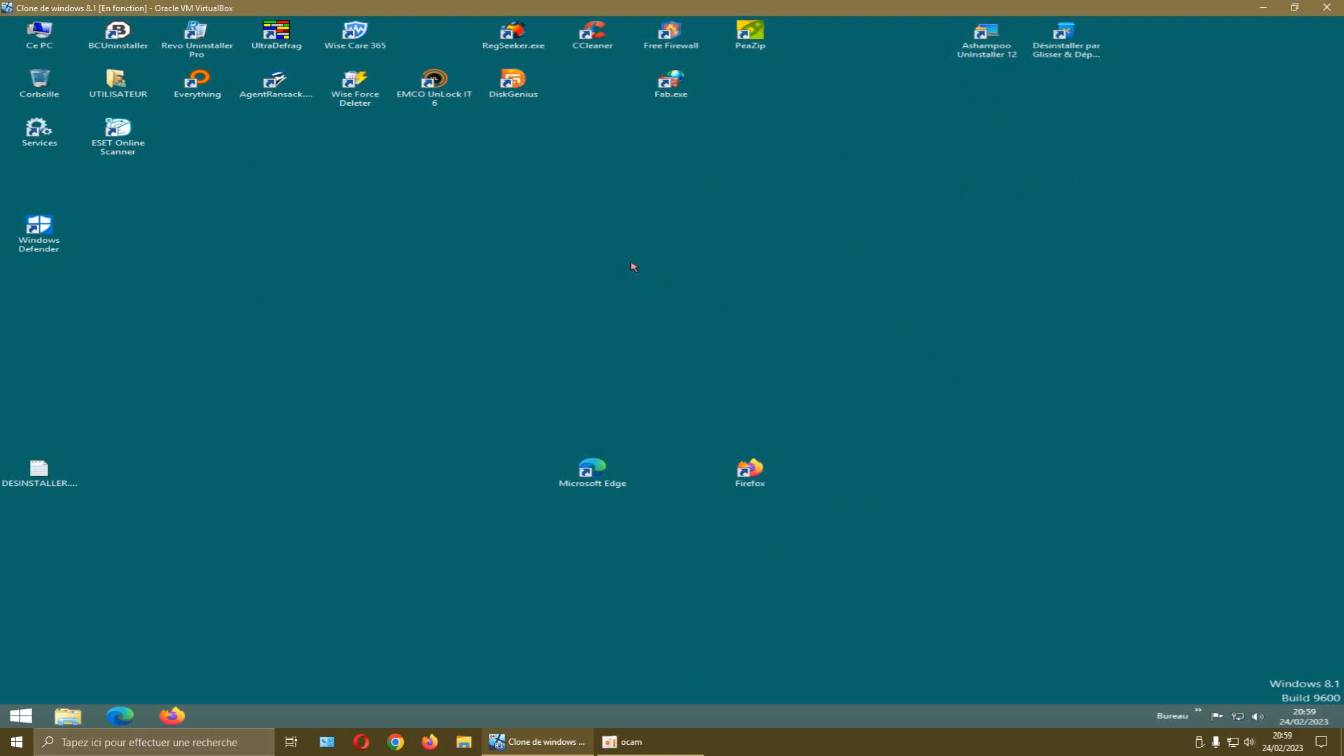
pyautogui.click(986, 50)
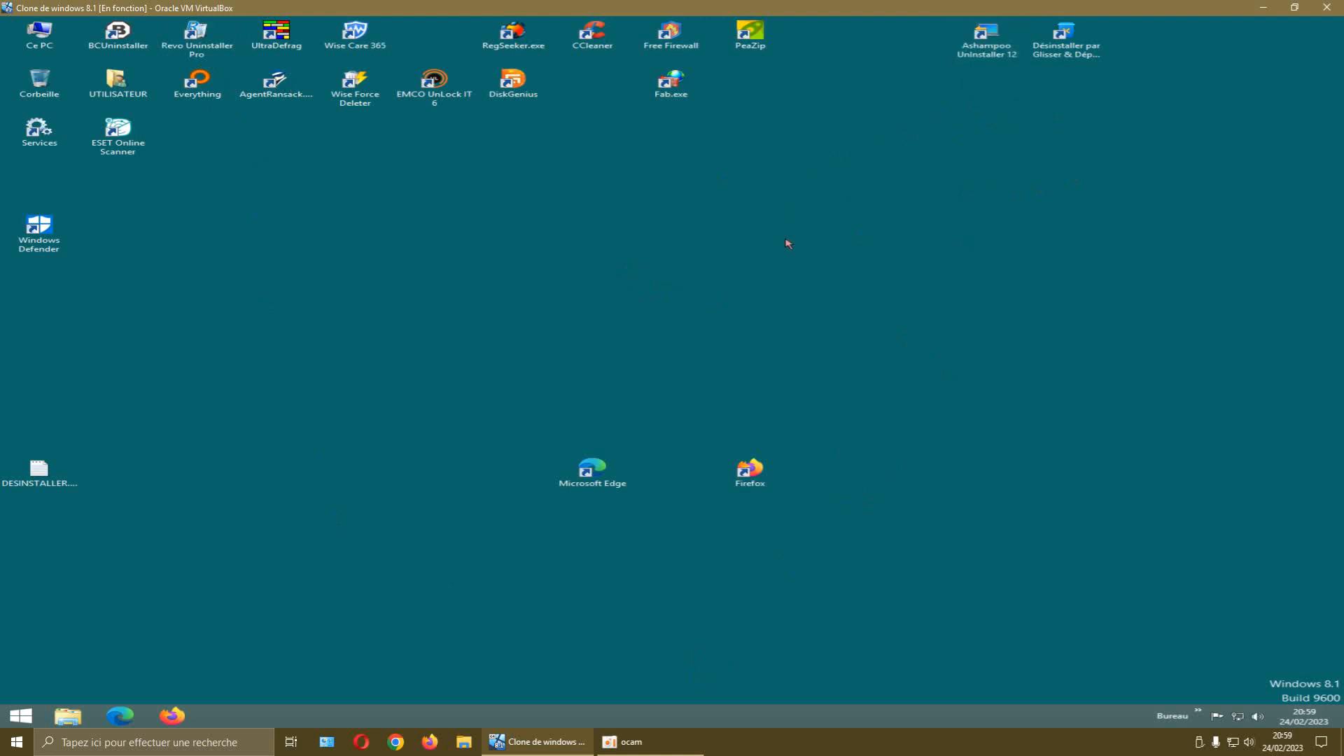